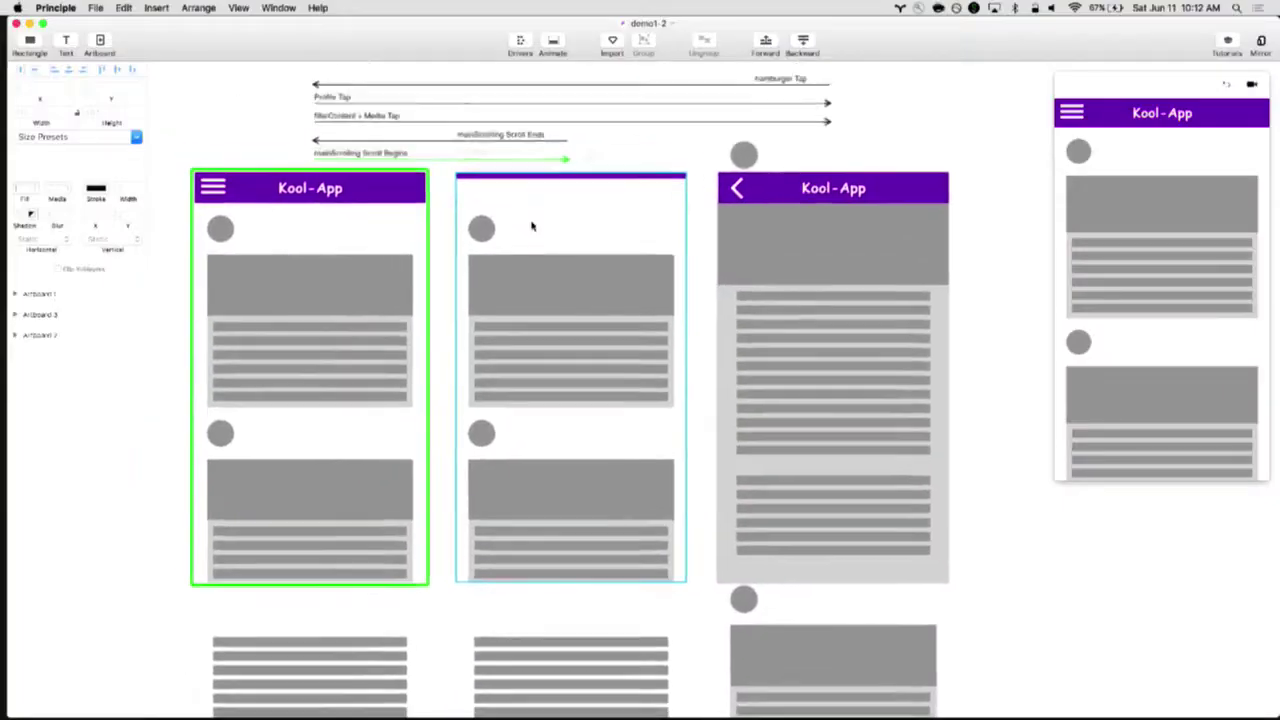
Enlarge the prototype preview window to roughly the full height of the workspace
{"action": "scroll", "coordinate": [531, 226], "scroll_direction": "up", "scroll_amount": 1}
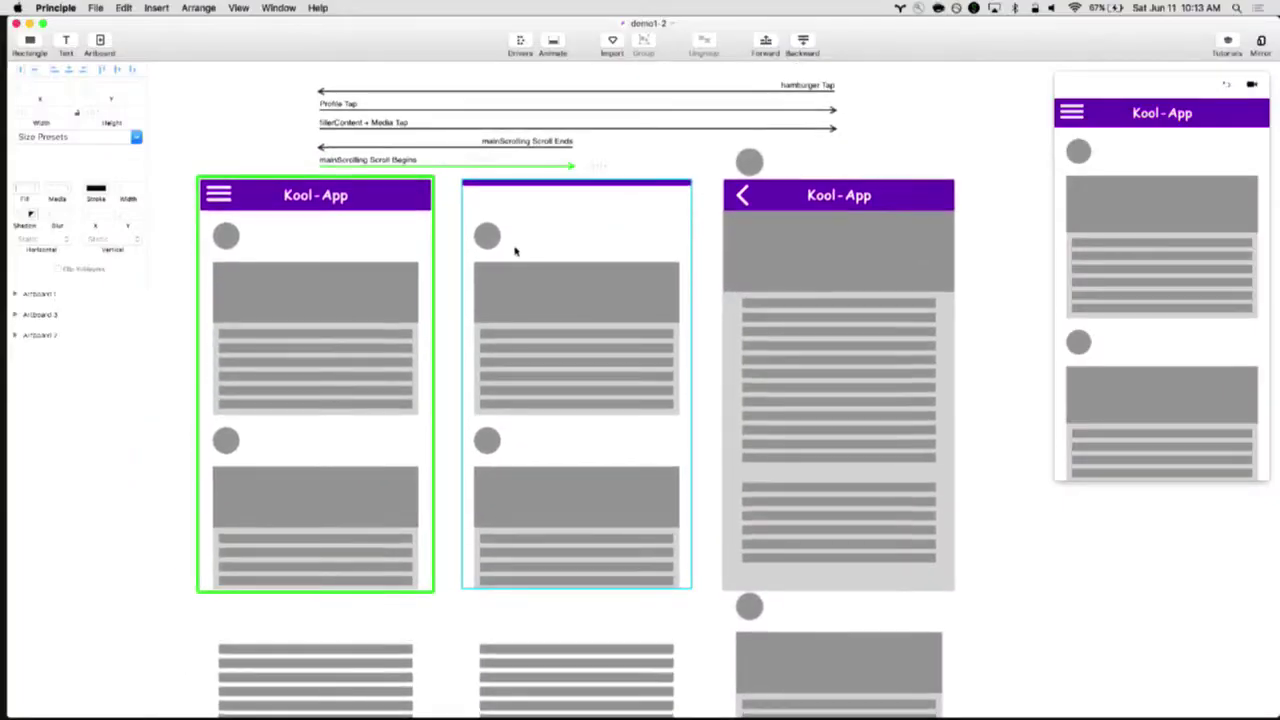
{"action": "scroll", "coordinate": [514, 249], "scroll_direction": "up", "scroll_amount": 2}
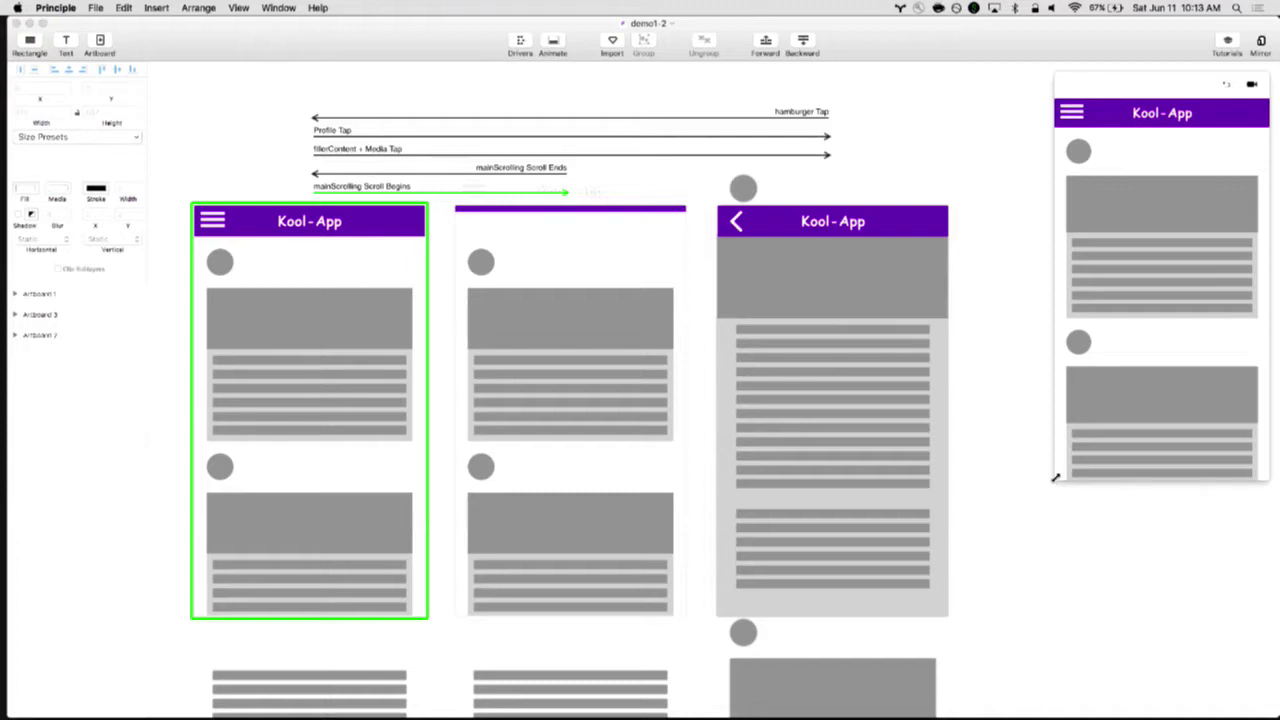
{"action": "left_click_drag", "start_coordinate": [1055, 478], "coordinate": [887, 691]}
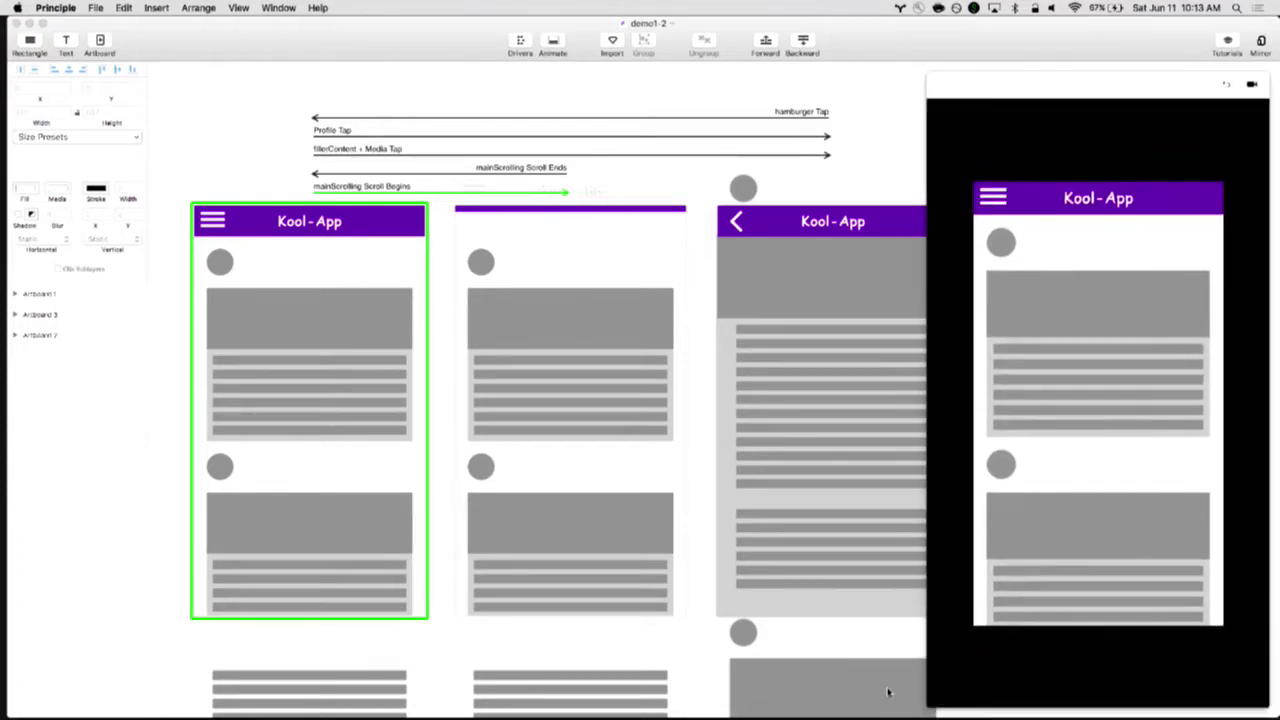
{"action": "scroll", "coordinate": [674, 366], "scroll_direction": "down", "scroll_amount": 2}
{"action": "scroll", "coordinate": [674, 366], "scroll_direction": "right", "scroll_amount": 3}
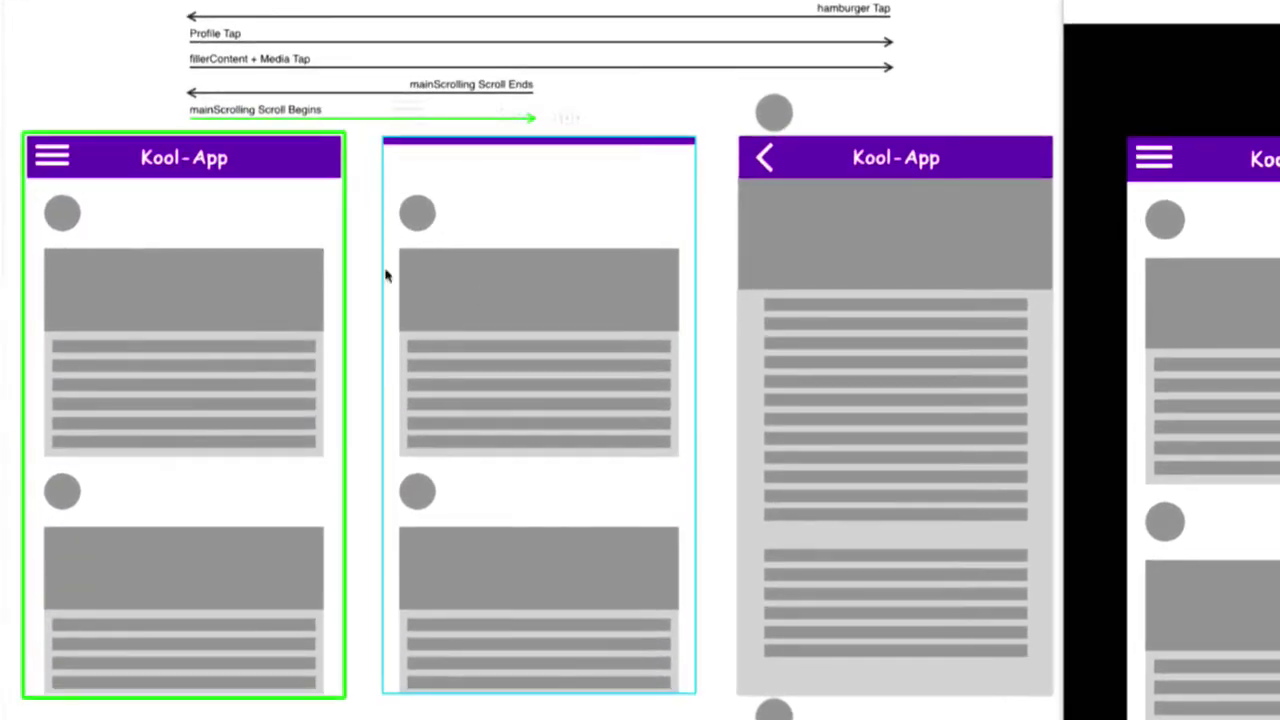
Inspect the animation timelines of the mainScrolling Scroll Begins and mainScrolling Scroll Ends transitions
{"action": "left_click", "coordinate": [324, 237]}
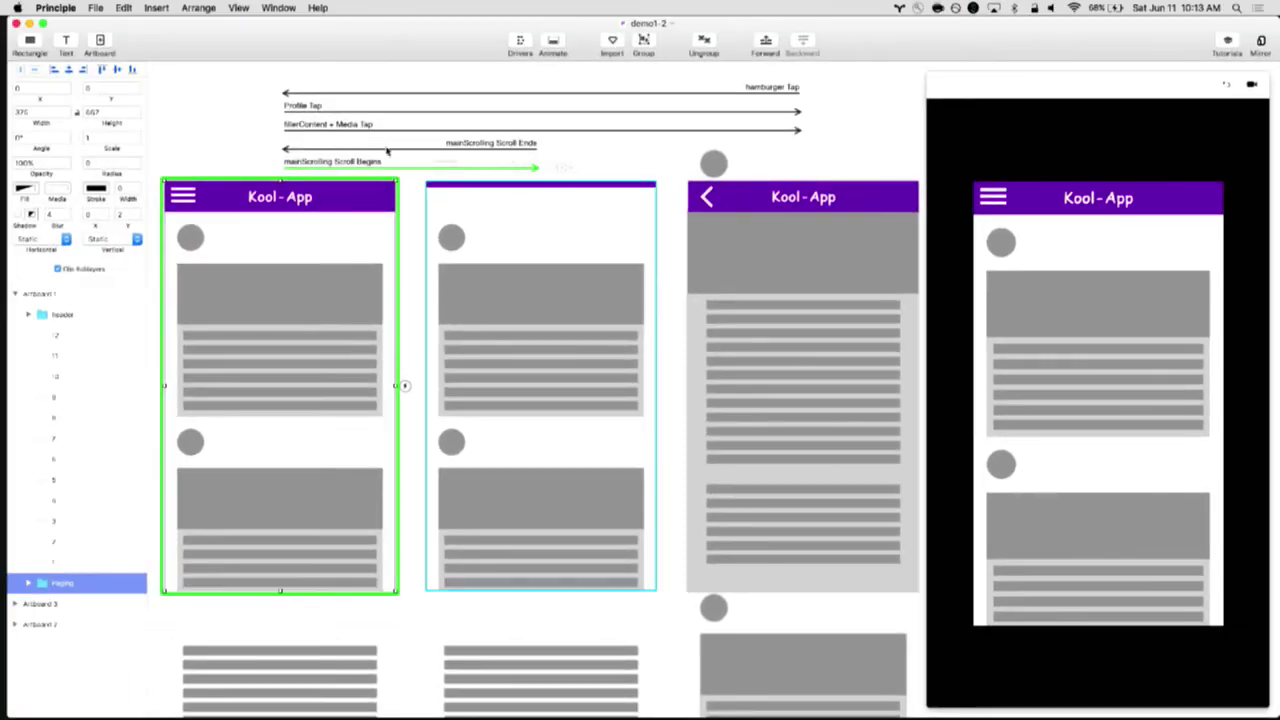
{"action": "left_click", "coordinate": [395, 155]}
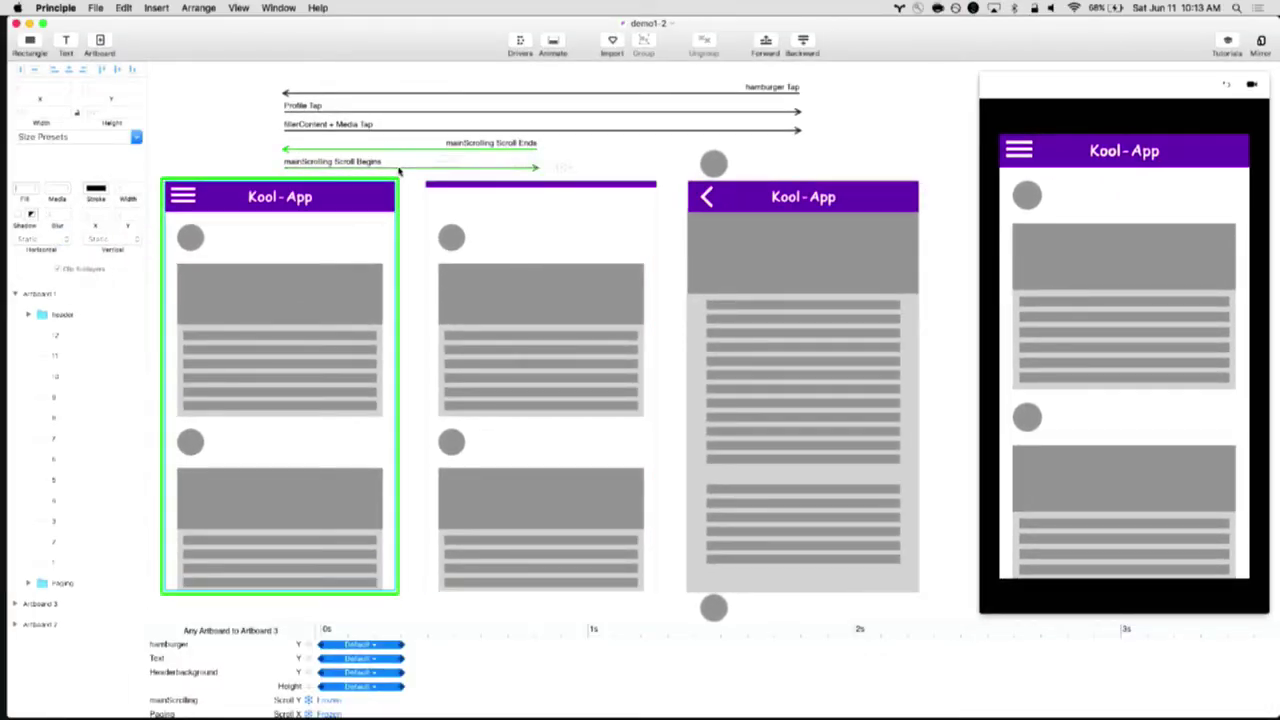
{"action": "left_click", "coordinate": [404, 149]}
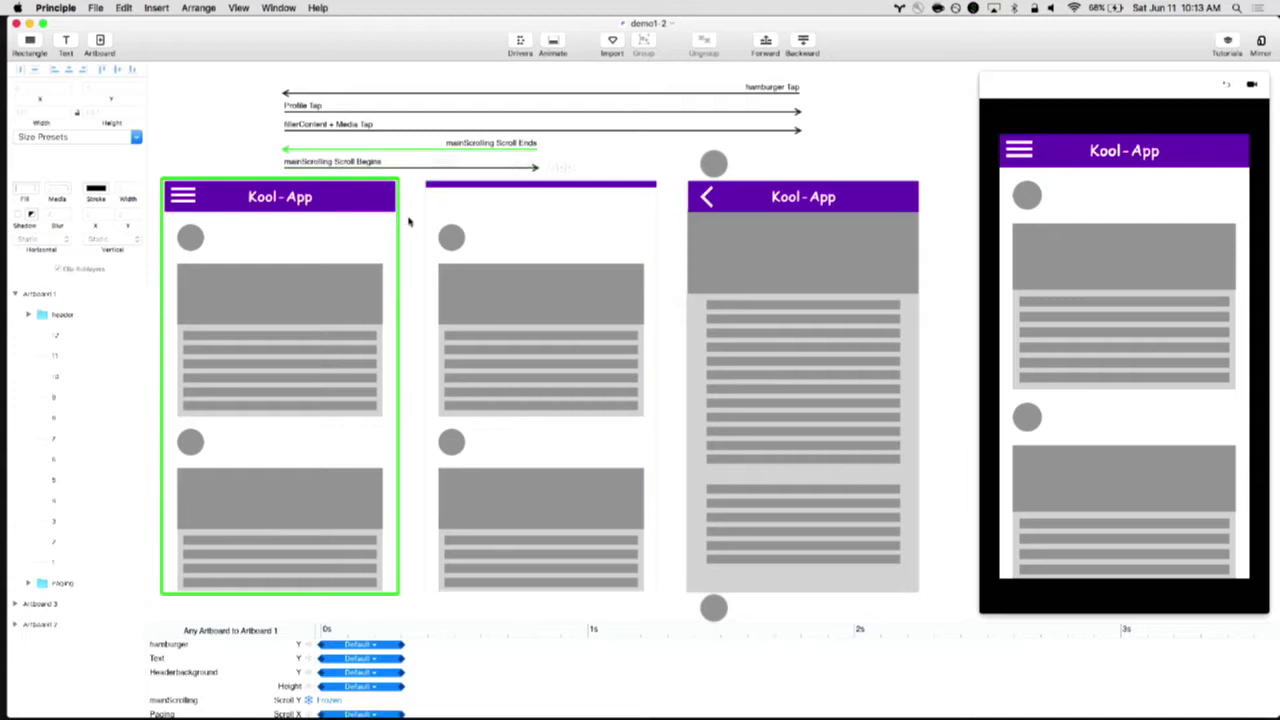
Try a Scroll Begin transition from Artboard 1's Paging group back onto Artboard 1, and undo it
{"action": "left_click", "coordinate": [388, 251]}
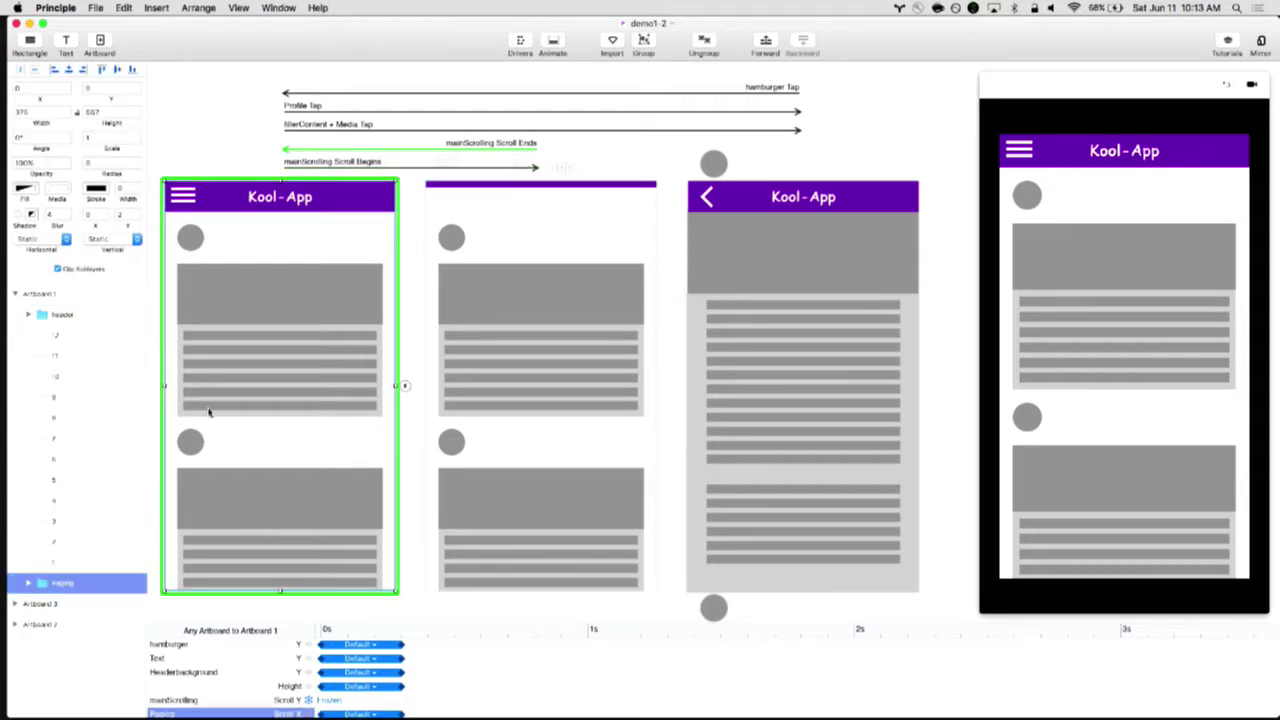
{"action": "left_click", "coordinate": [77, 294]}
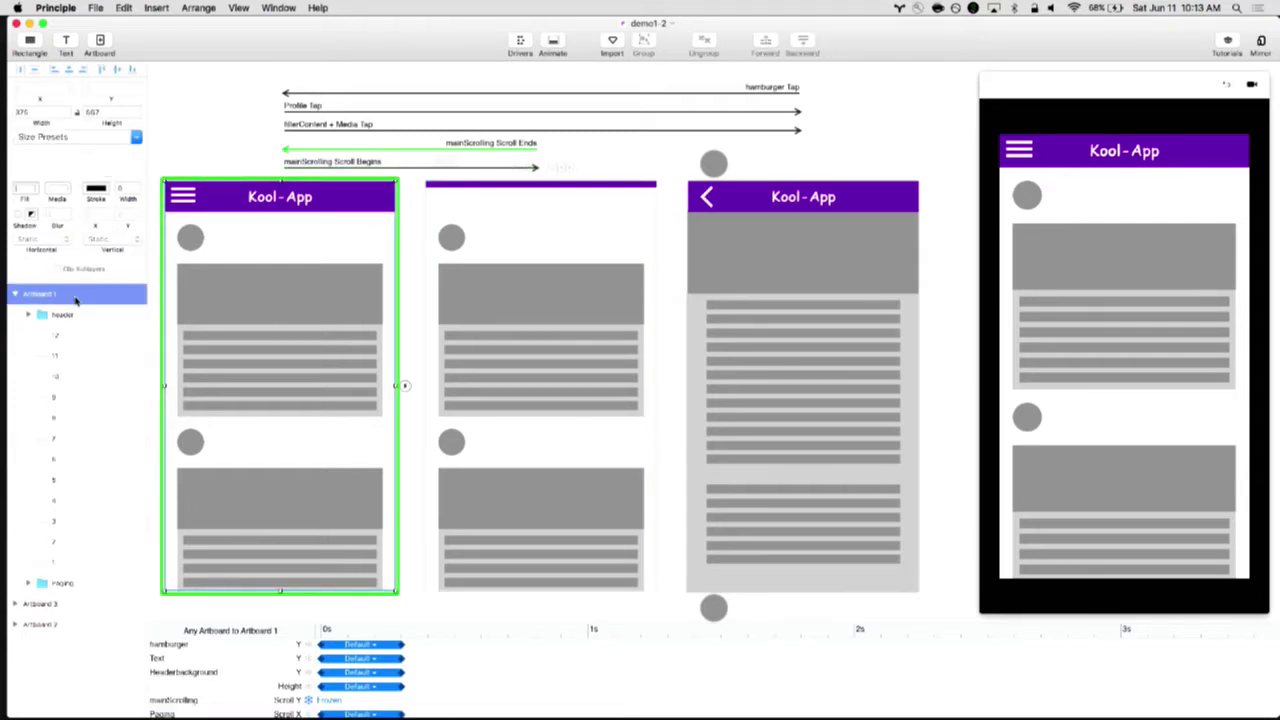
{"action": "left_click", "coordinate": [77, 583]}
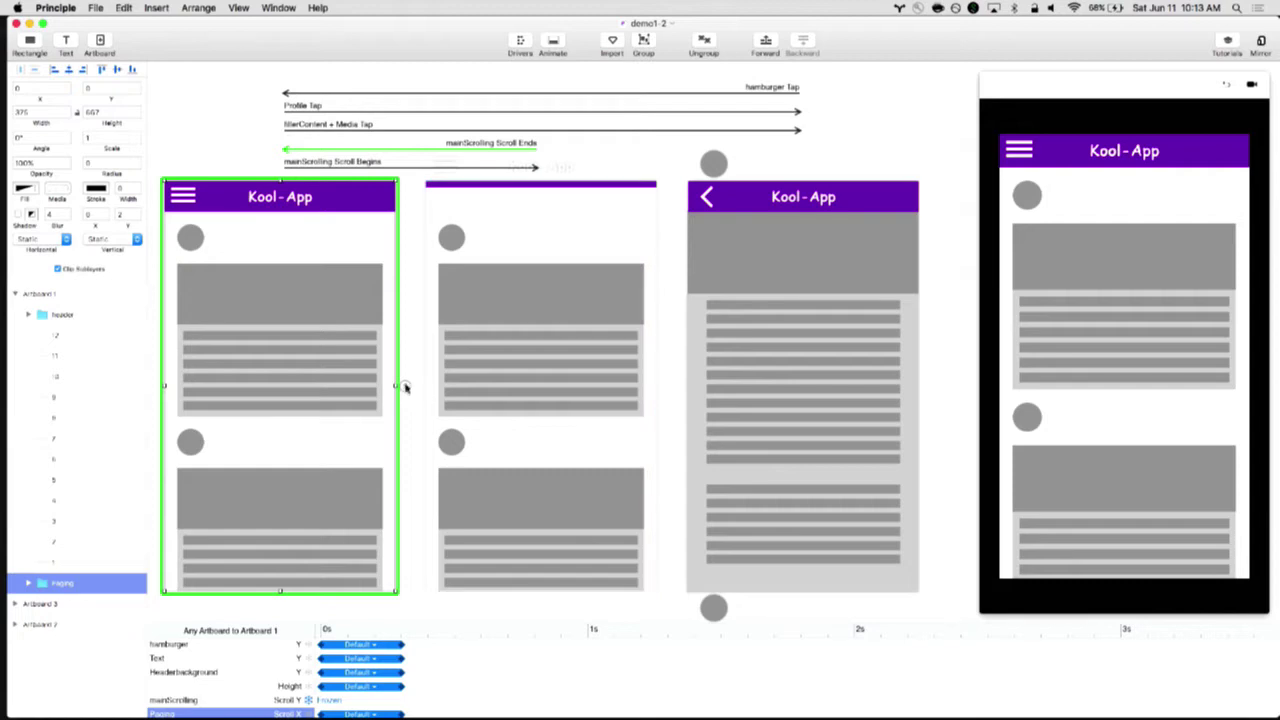
{"action": "left_click", "coordinate": [405, 386]}
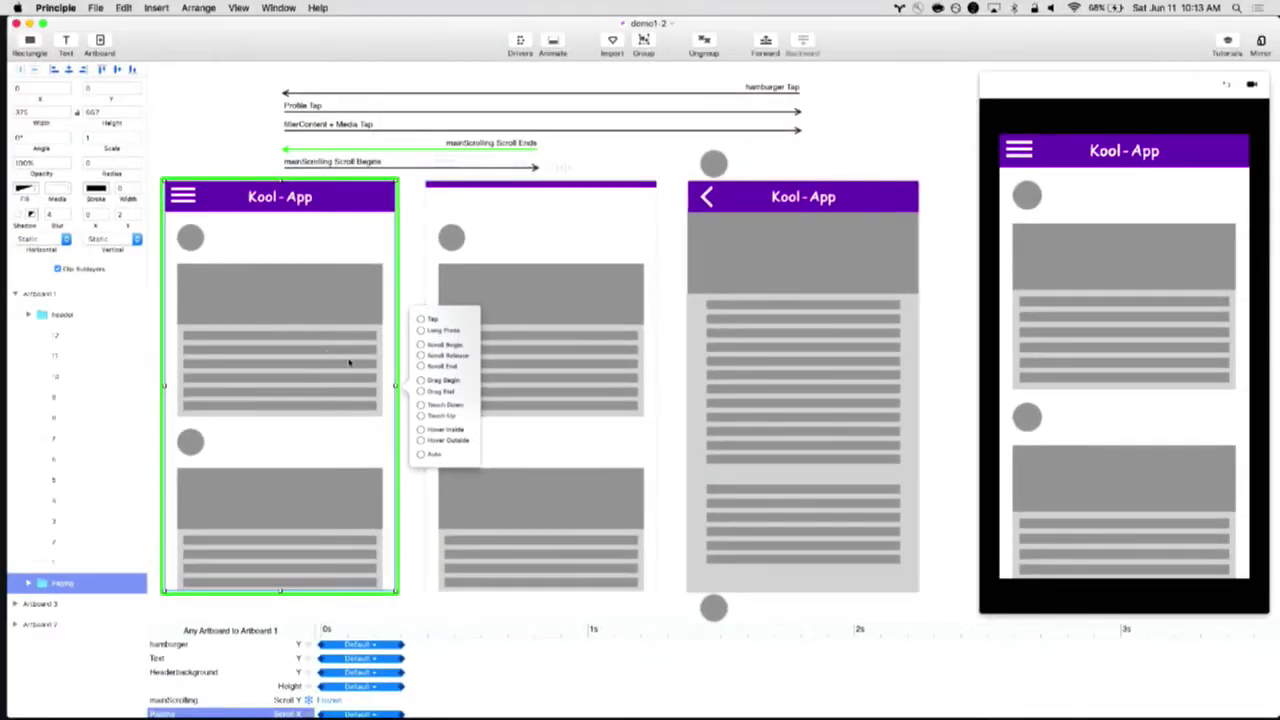
{"action": "left_click_drag", "start_coordinate": [421, 346], "coordinate": [329, 311]}
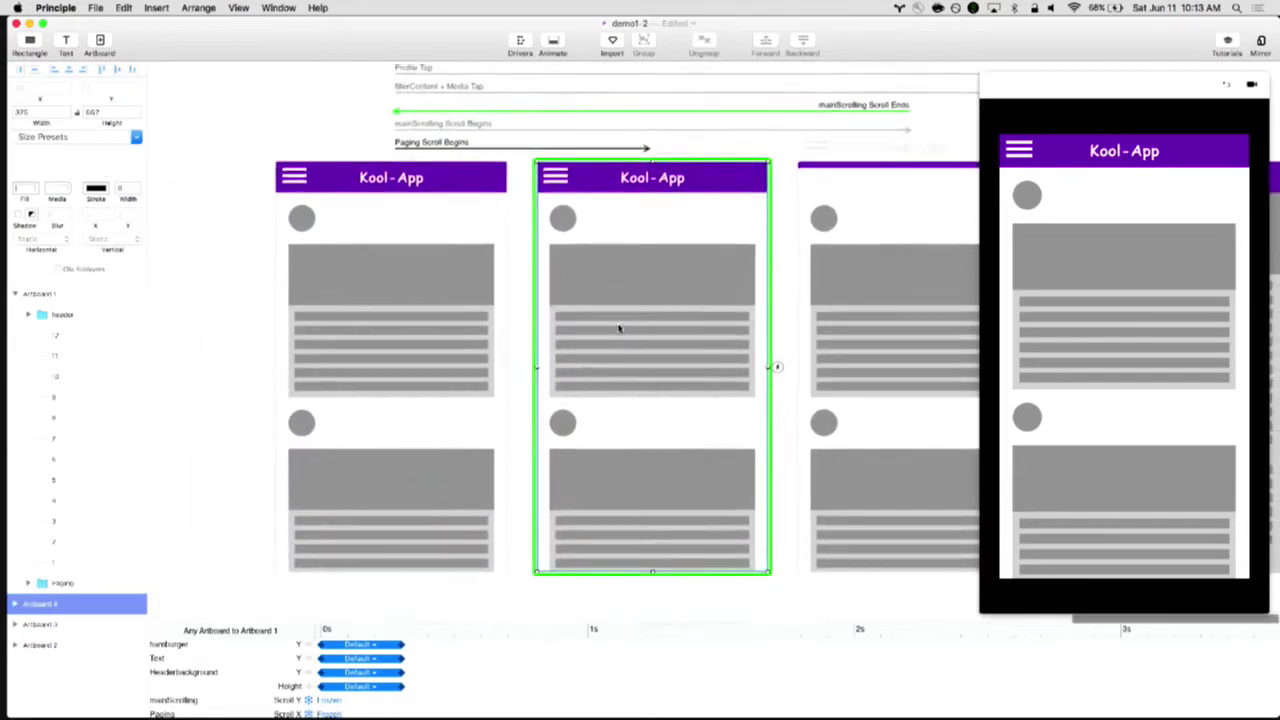
{"action": "key", "text": "super+z"}
{"action": "scroll", "coordinate": [548, 303], "scroll_direction": "right", "scroll_amount": 5}
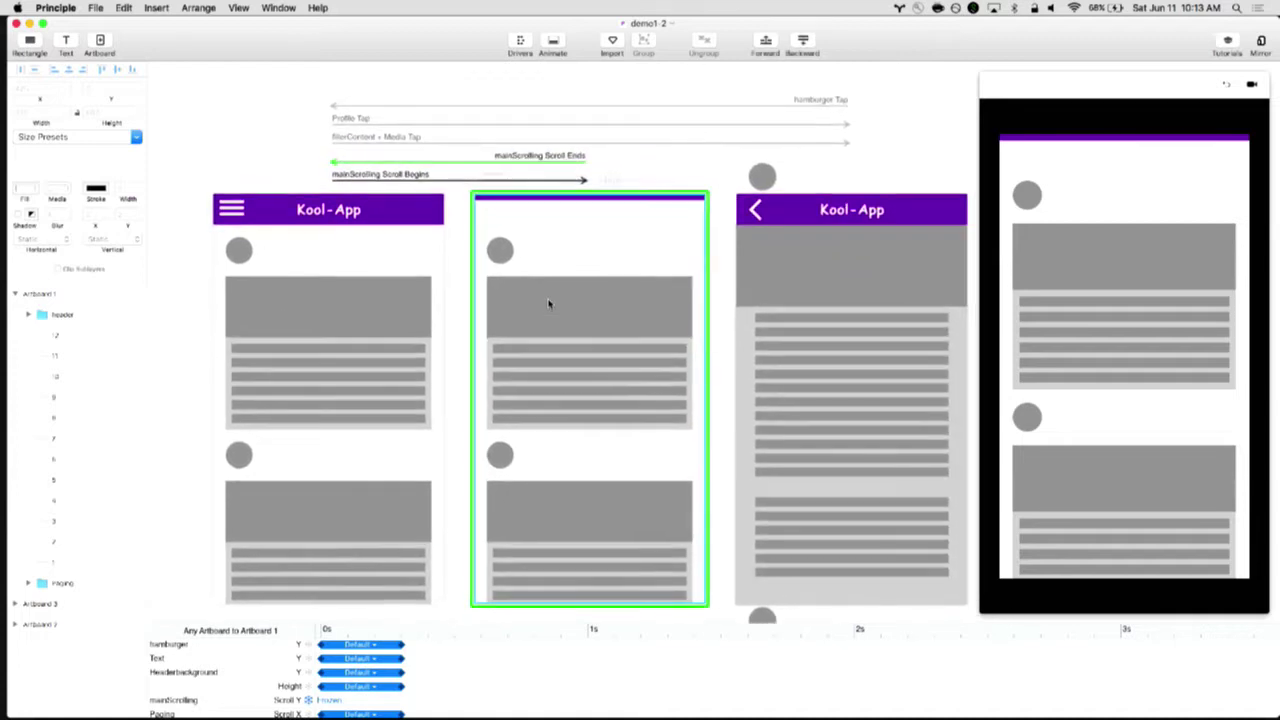
Test opening a post's detail view in the preview and going back to the feed
{"action": "scroll", "coordinate": [545, 223], "scroll_direction": "up", "scroll_amount": 3}
{"action": "scroll", "coordinate": [545, 223], "scroll_direction": "right", "scroll_amount": 2}
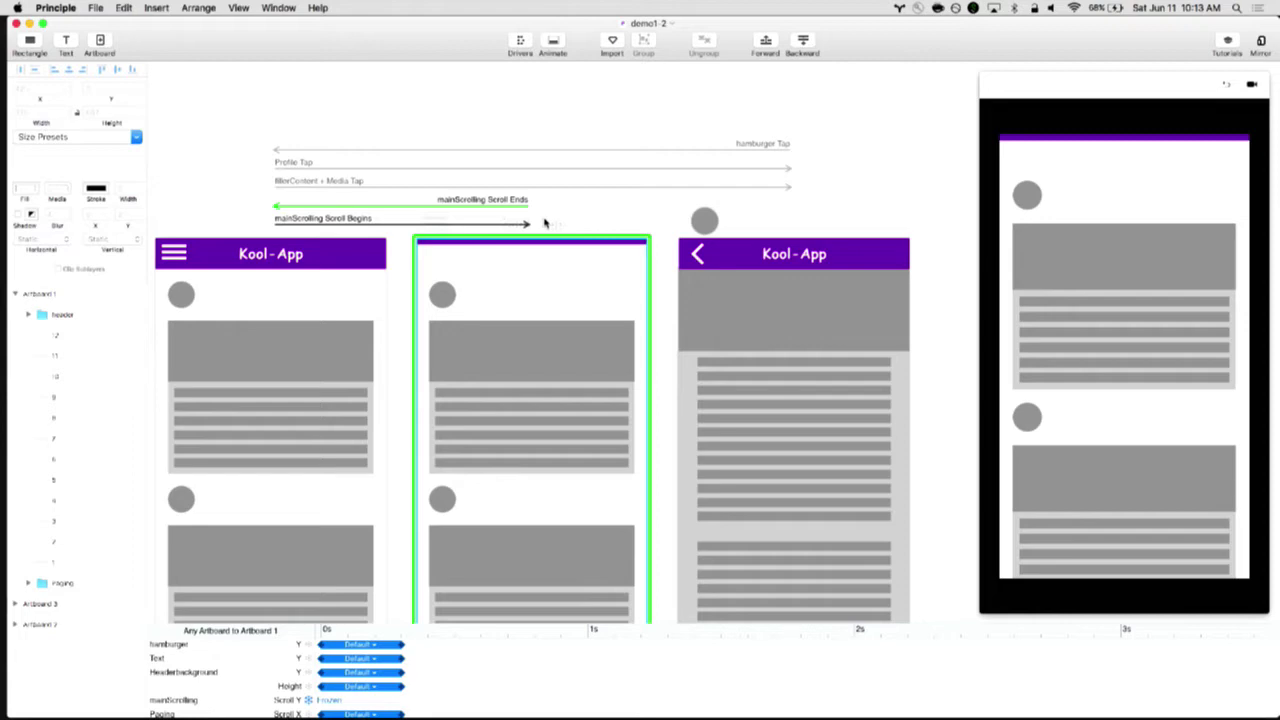
{"action": "scroll", "coordinate": [525, 232], "scroll_direction": "up", "scroll_amount": 3}
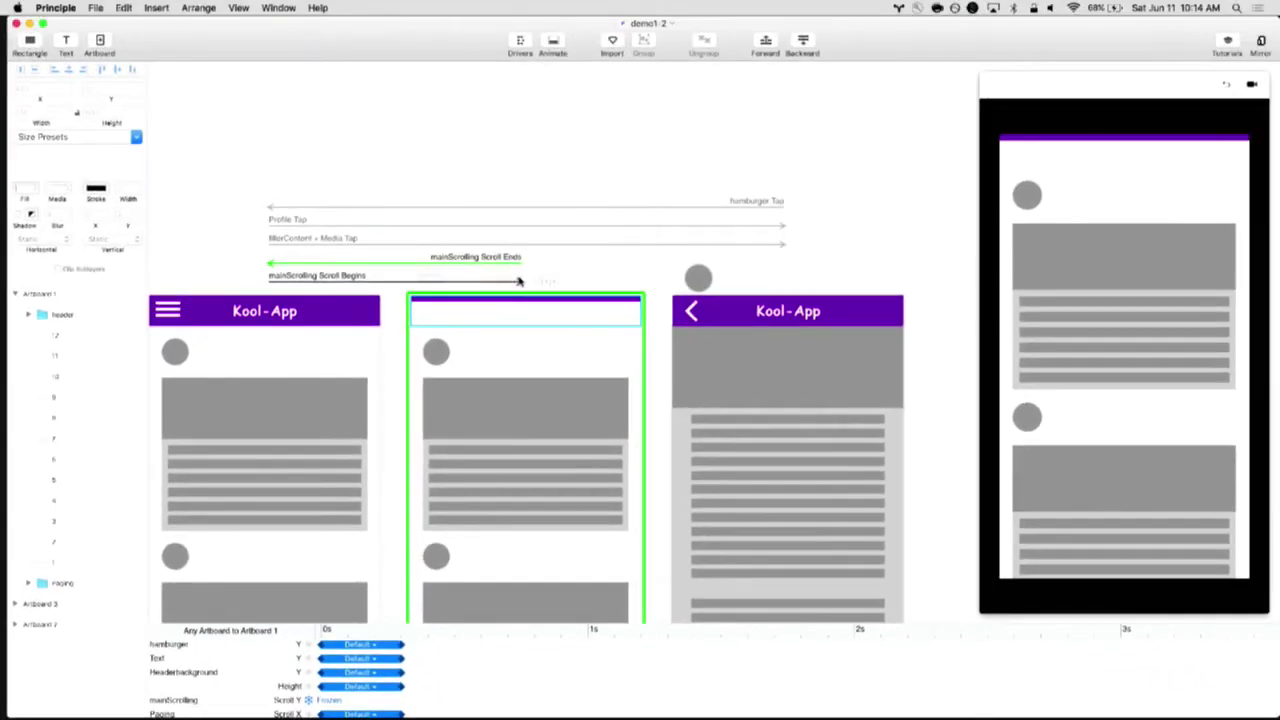
{"action": "left_click", "coordinate": [285, 370]}
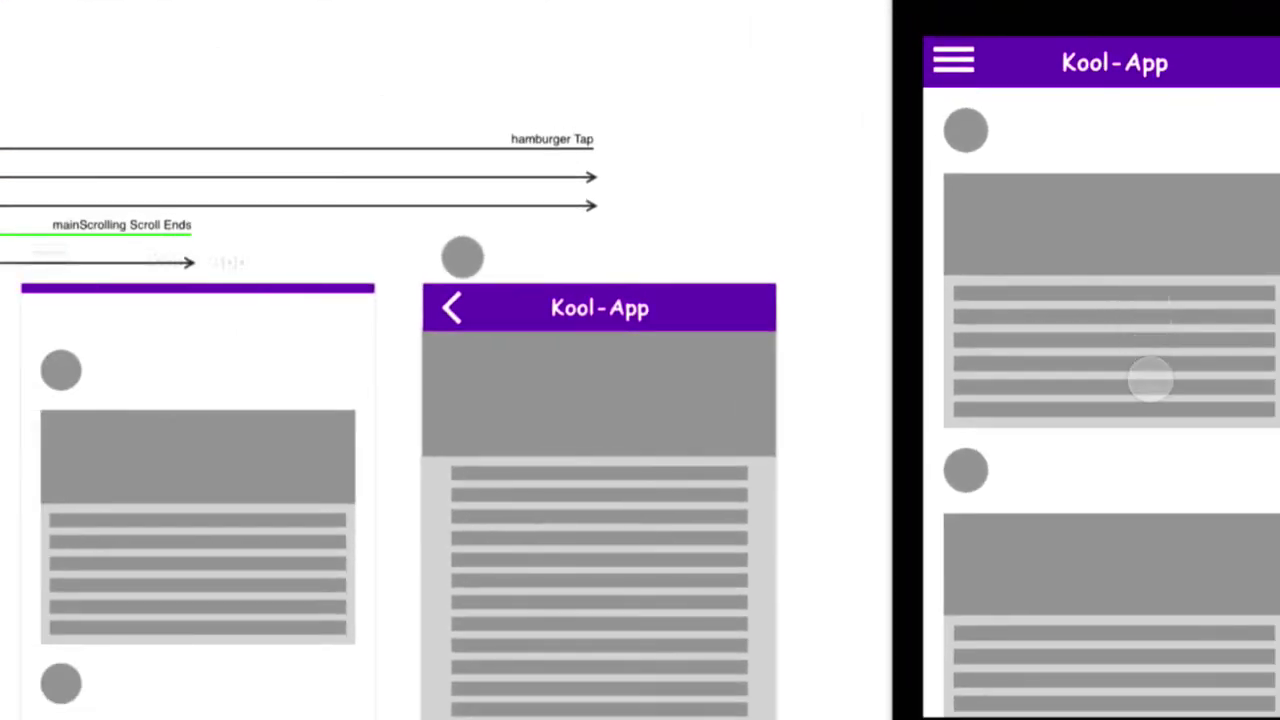
{"action": "left_click", "coordinate": [1152, 389]}
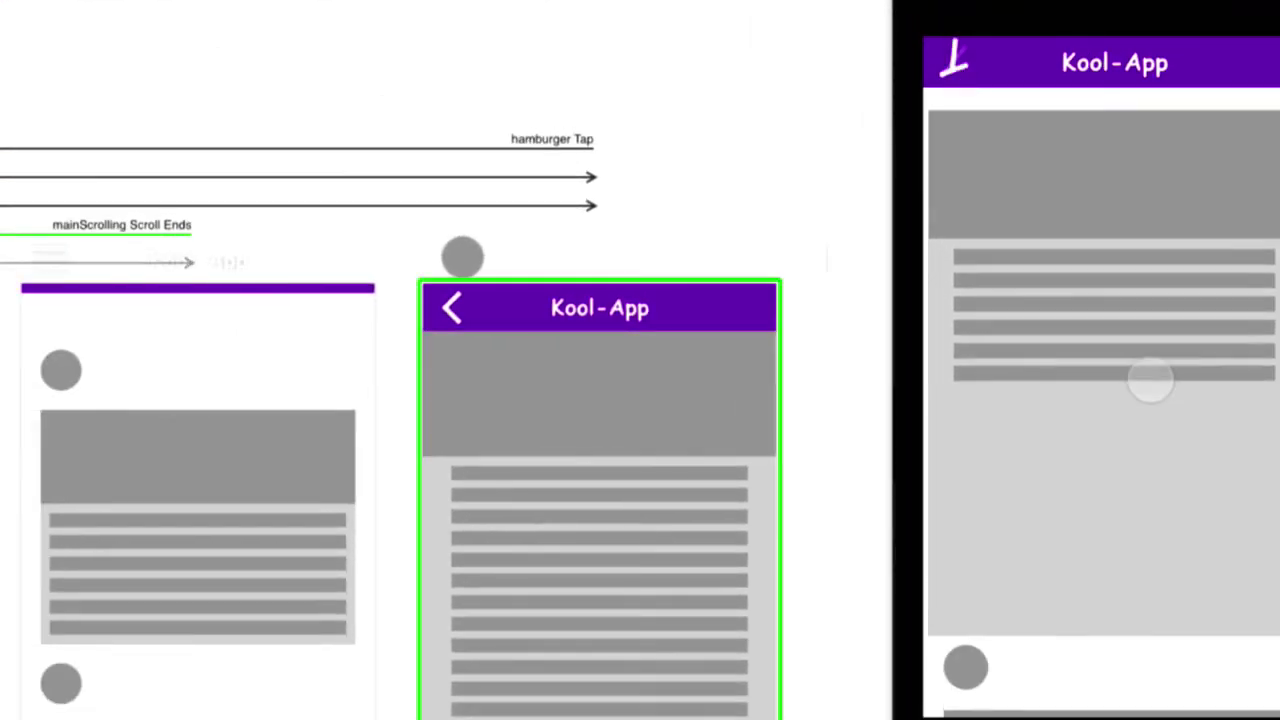
{"action": "left_click", "coordinate": [958, 63]}
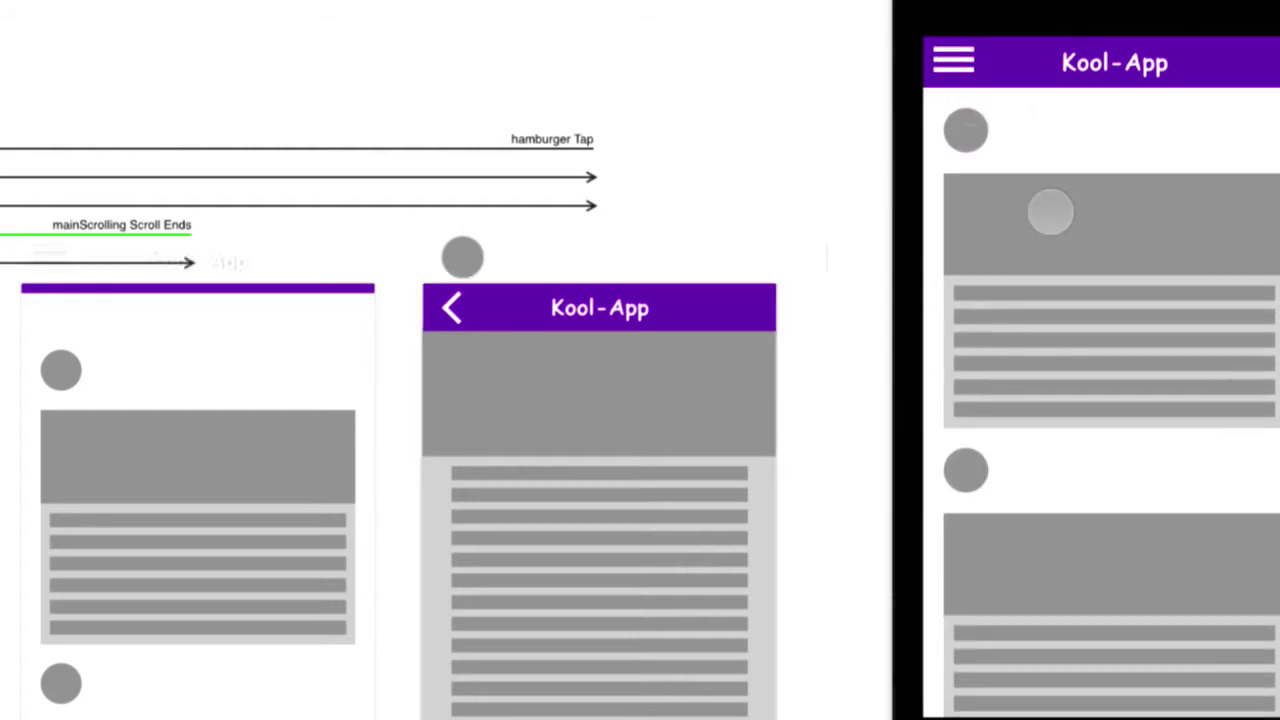
Scroll the preview's feed in short slow movements to test how the purple header collapses and expands
{"action": "scroll", "coordinate": [1050, 211], "scroll_direction": "down", "scroll_amount": 3}
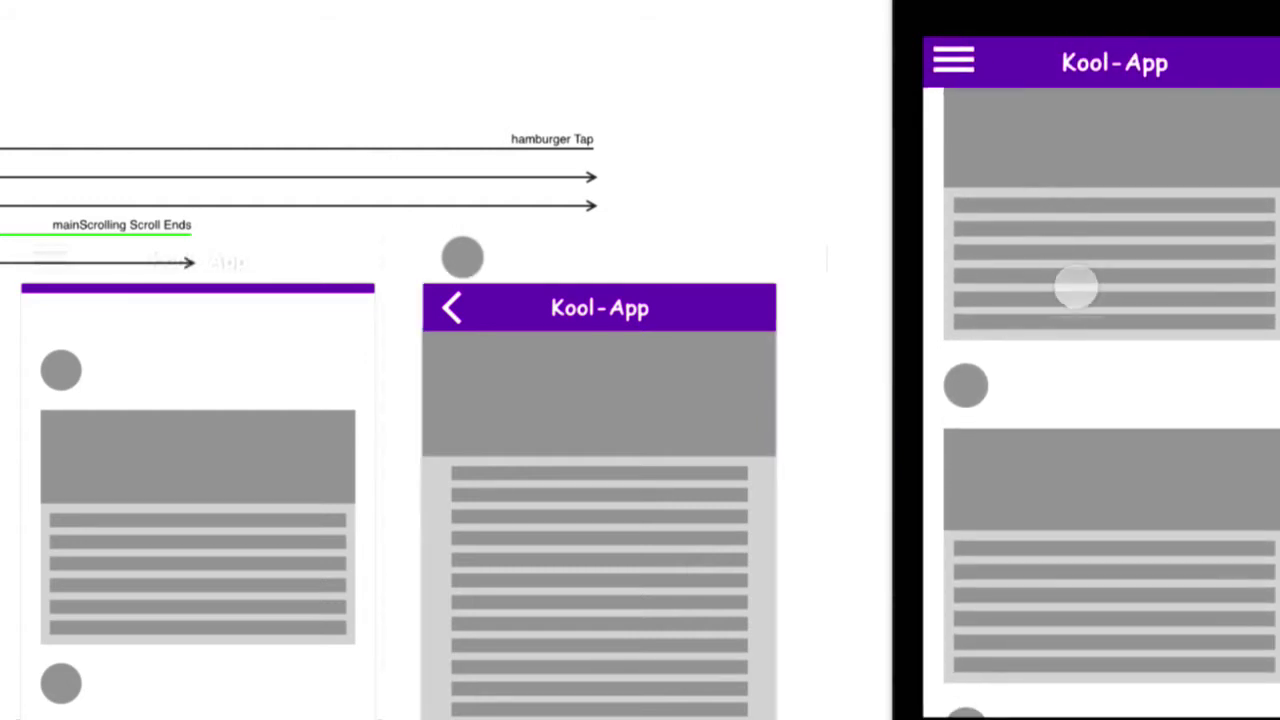
{"action": "left_click_drag", "start_coordinate": [1074, 283], "coordinate": [1057, 114]}
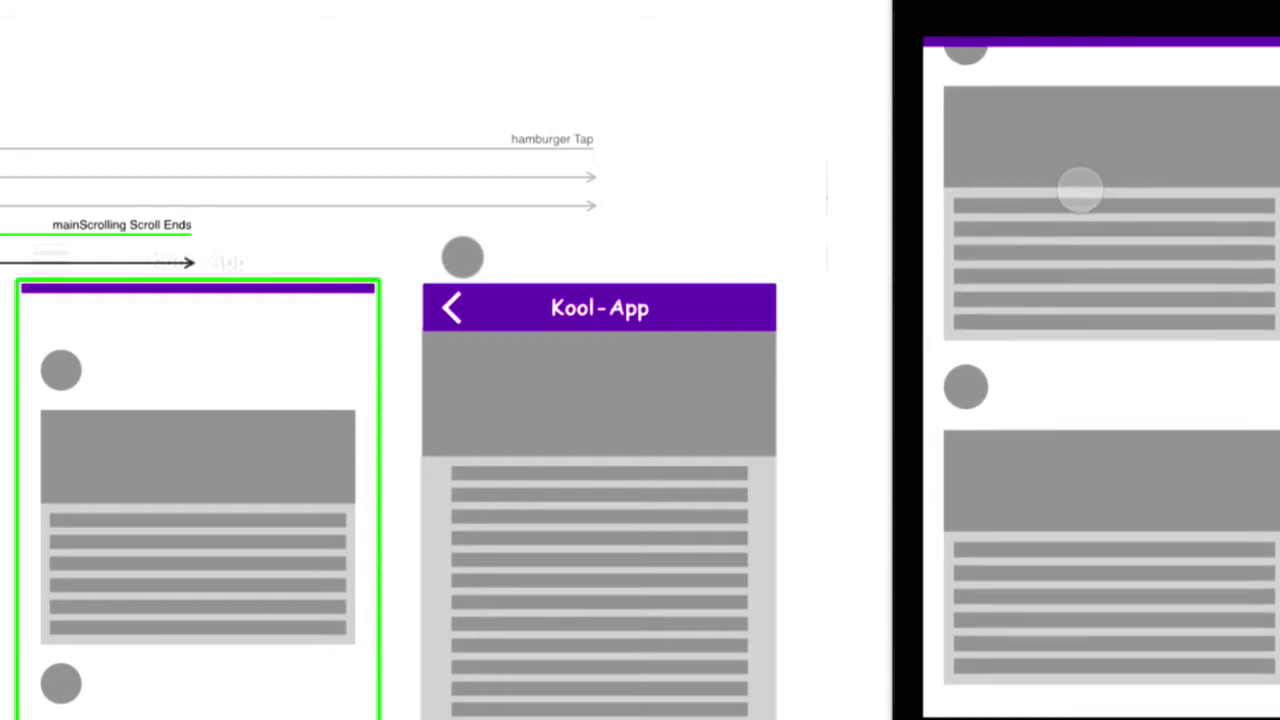
{"action": "left_click_drag", "start_coordinate": [1080, 189], "coordinate": [1080, 183]}
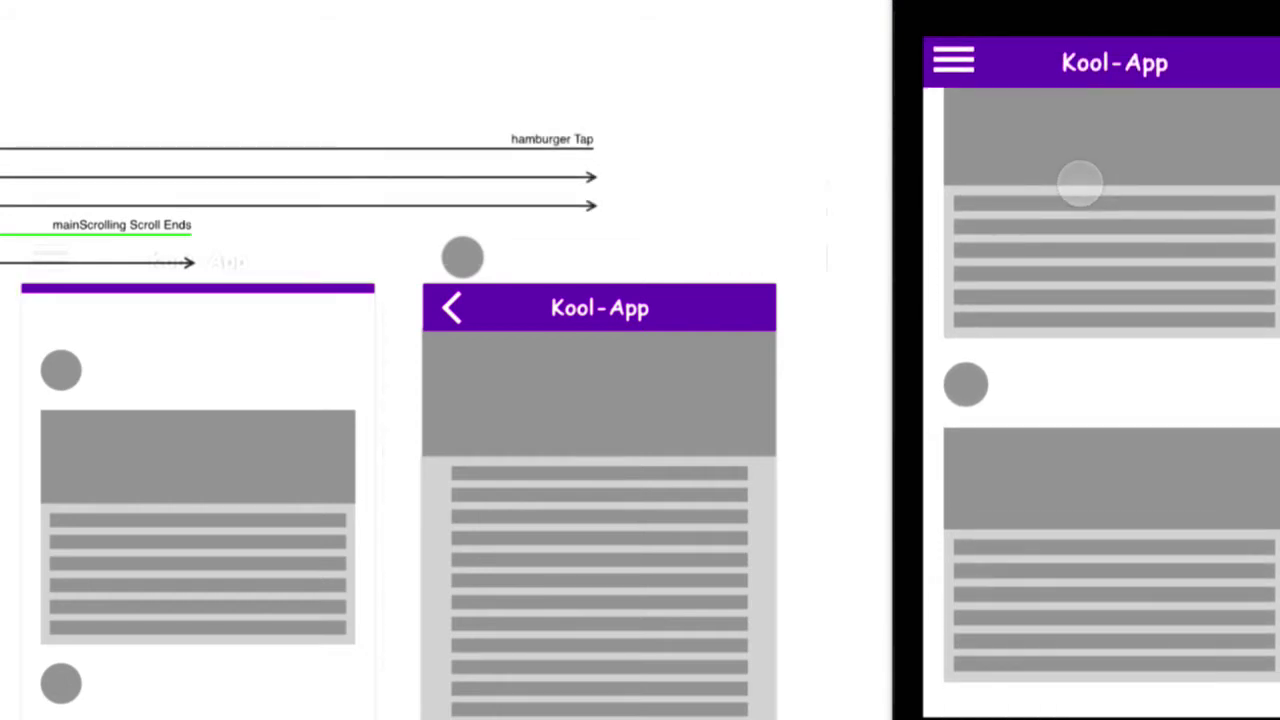
{"action": "scroll", "coordinate": [1089, 337], "scroll_direction": "down", "scroll_amount": 3}
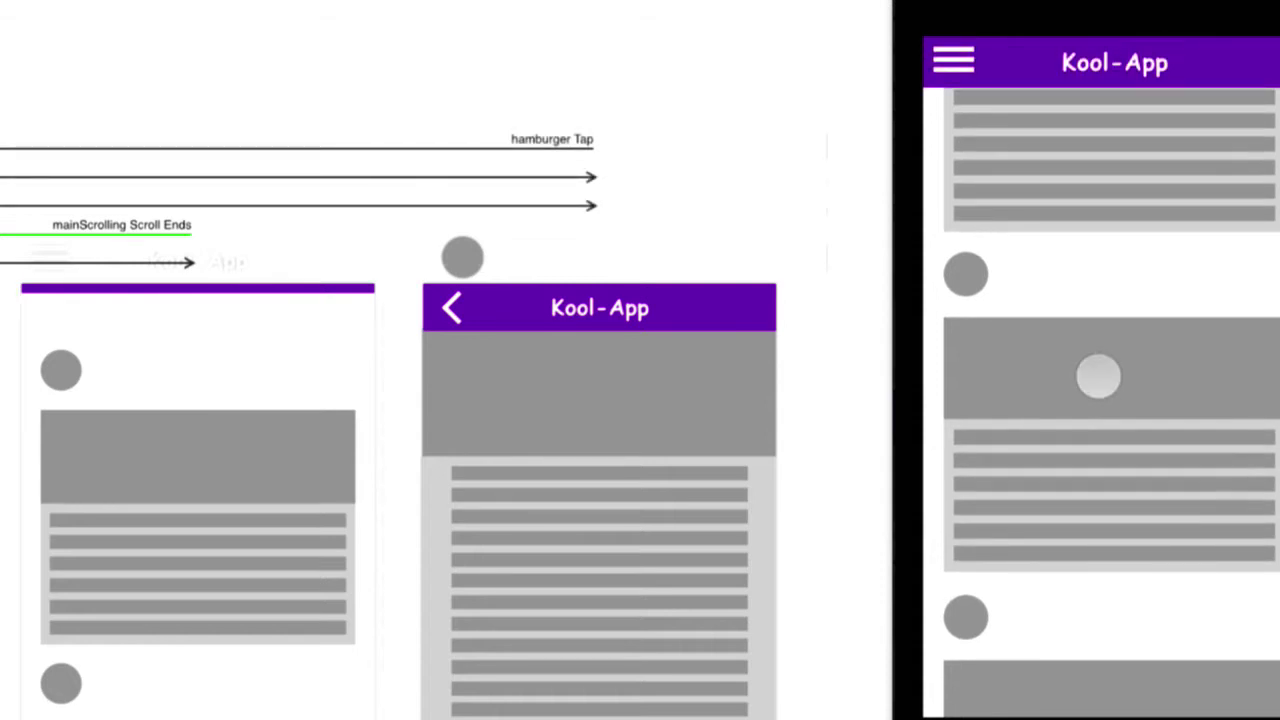
{"action": "left_click_drag", "start_coordinate": [1098, 376], "coordinate": [1097, 289]}
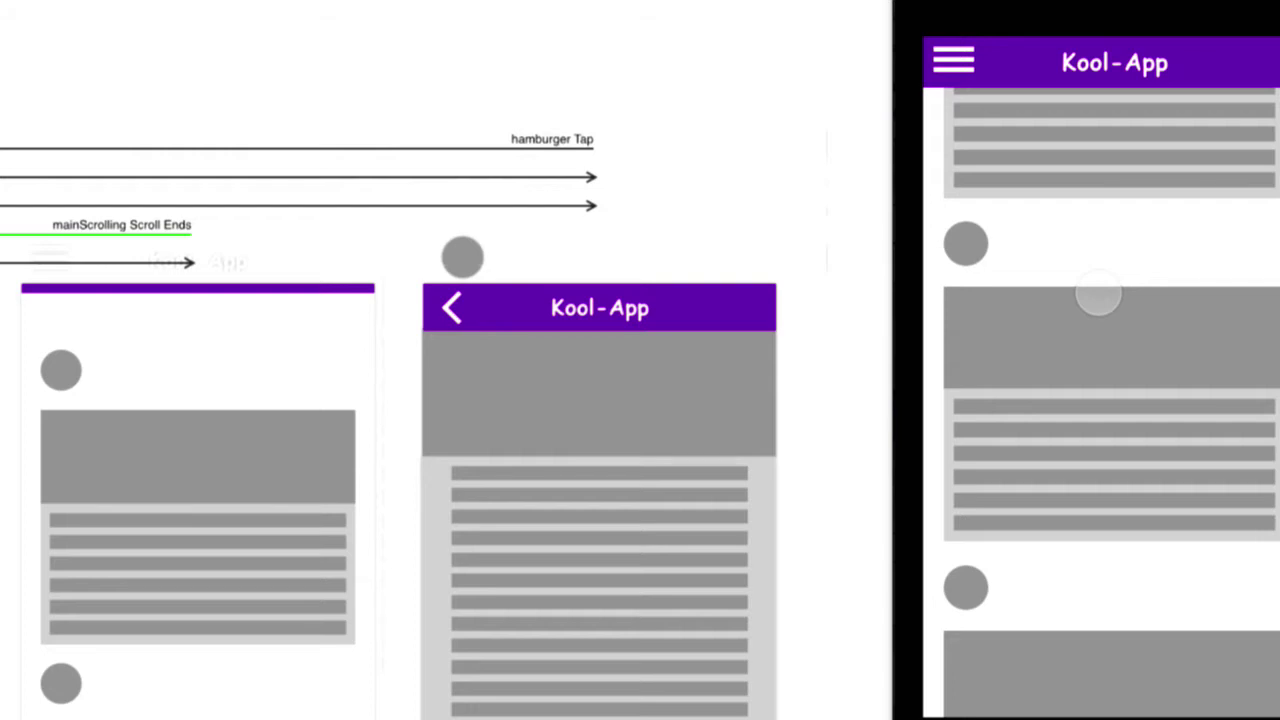
{"action": "mouse_move", "coordinate": [1098, 294]}
{"action": "left_mouse_down"}
{"action": "mouse_move", "coordinate": [1097, 214]}
{"action": "mouse_move", "coordinate": [1103, 314]}
{"action": "left_mouse_up"}
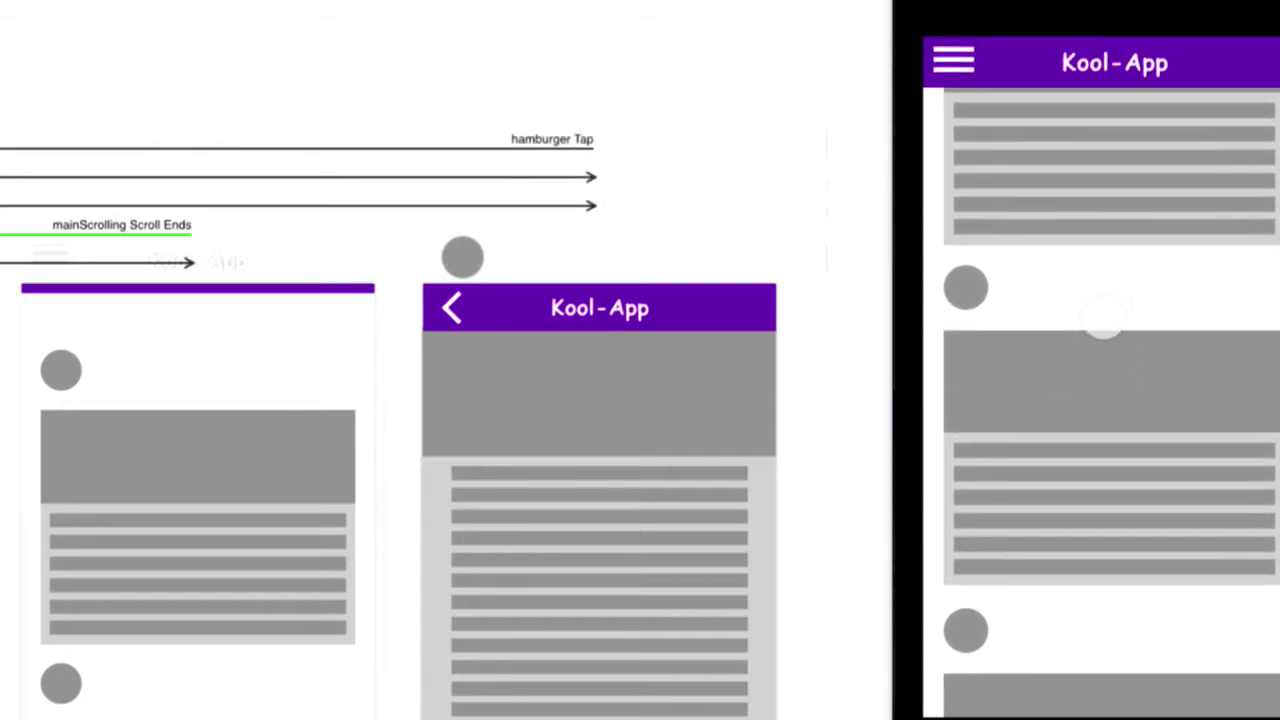
{"action": "left_click_drag", "start_coordinate": [1100, 314], "coordinate": [1096, 222]}
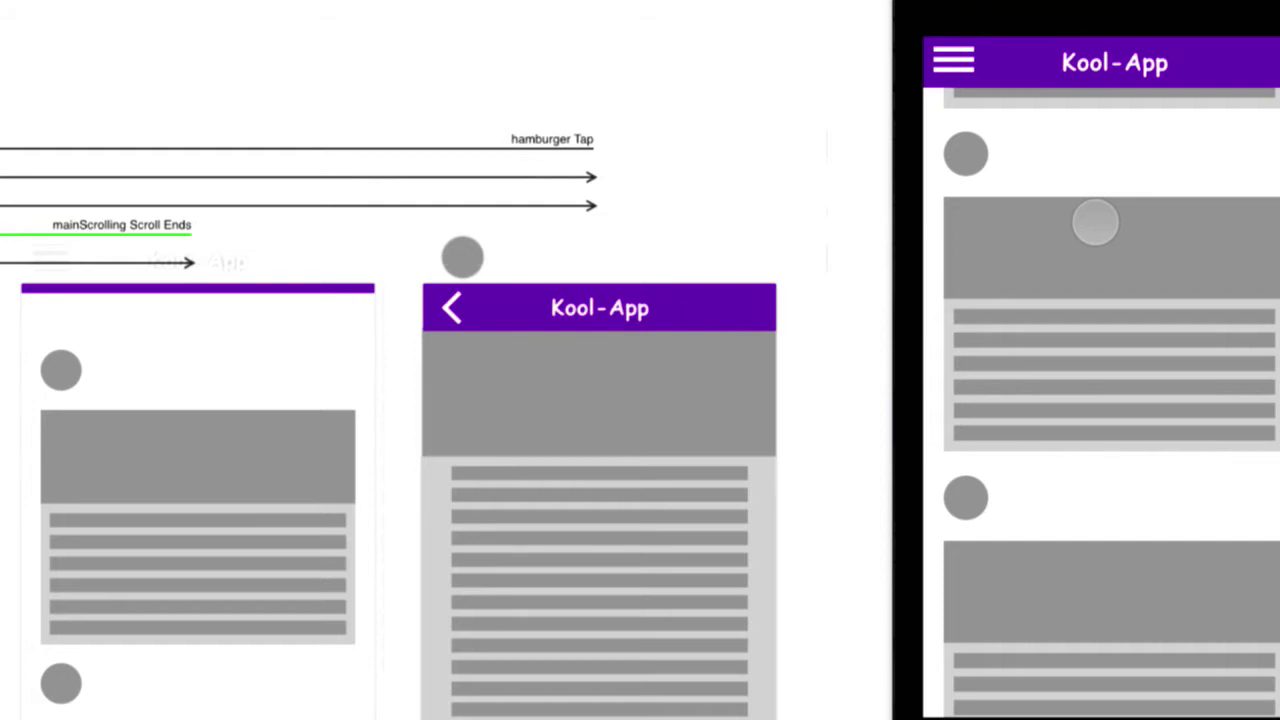
{"action": "scroll", "coordinate": [1094, 371], "scroll_direction": "down", "scroll_amount": 3}
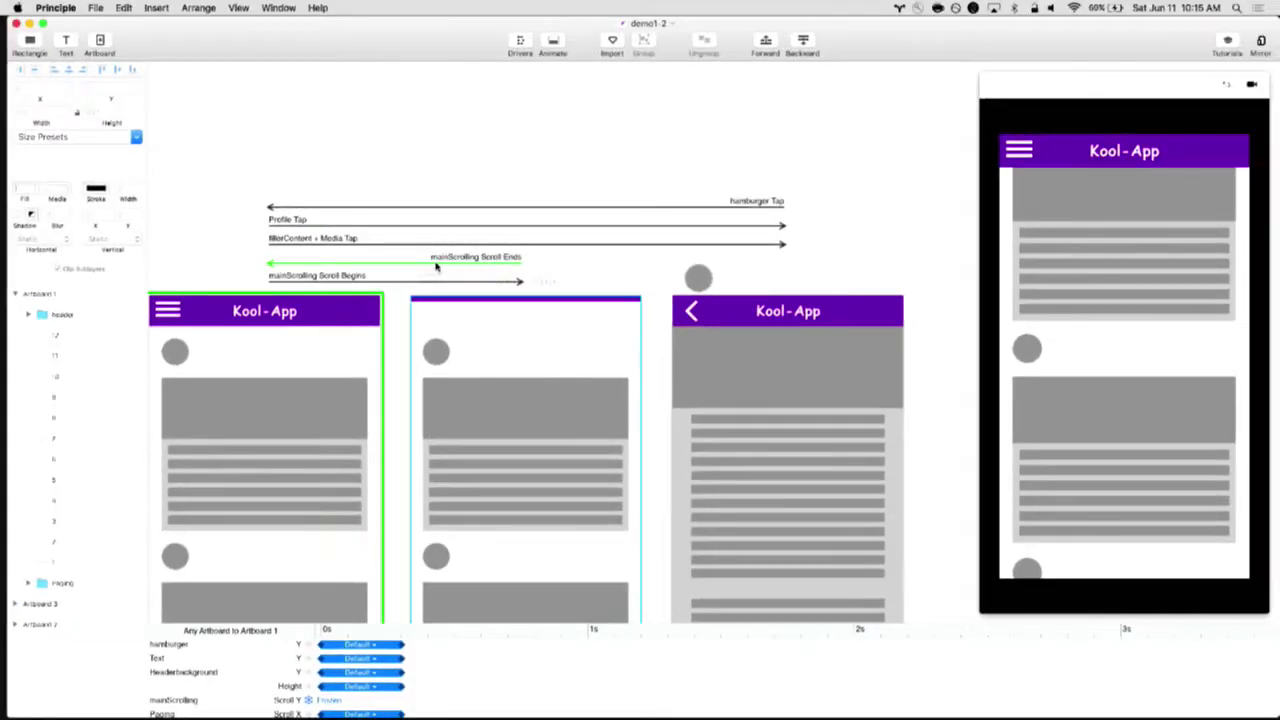
Retest scrolling the preview's feed while comparing when the Scroll Begins and Scroll Ends transitions switch artboards
{"action": "scroll", "coordinate": [438, 266], "scroll_direction": "down", "scroll_amount": 3}
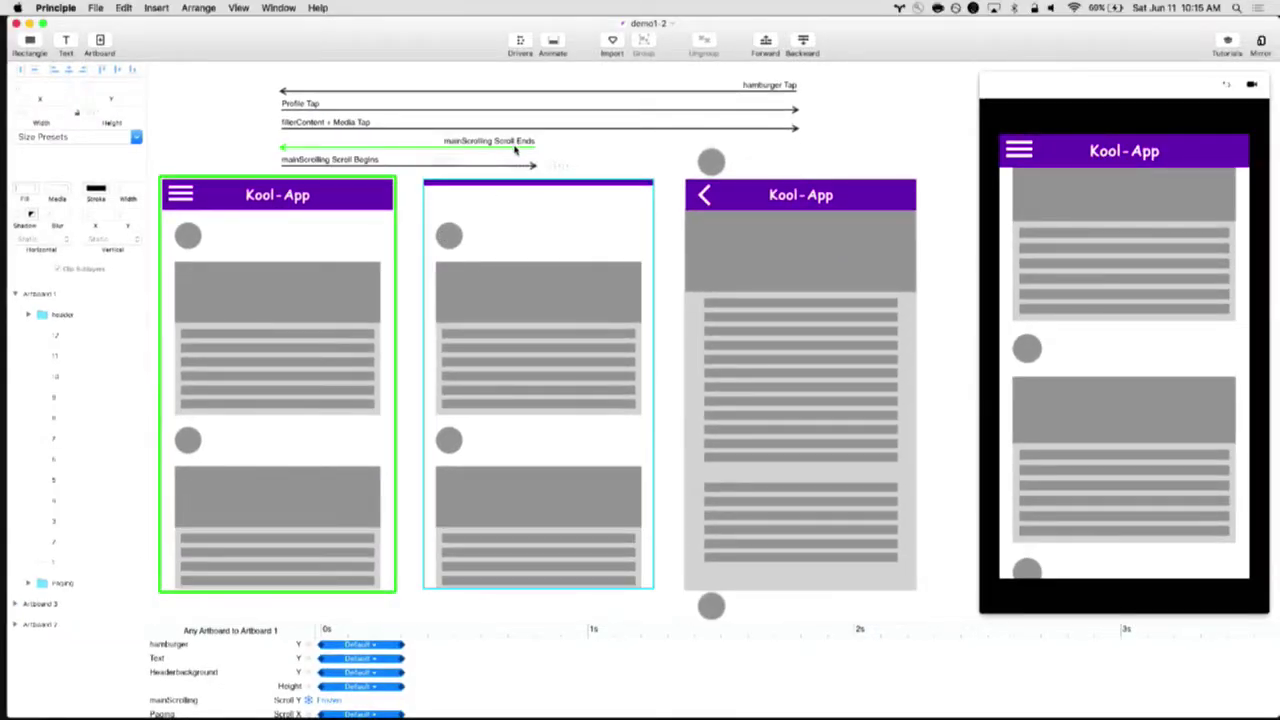
{"action": "left_click", "coordinate": [1133, 292]}
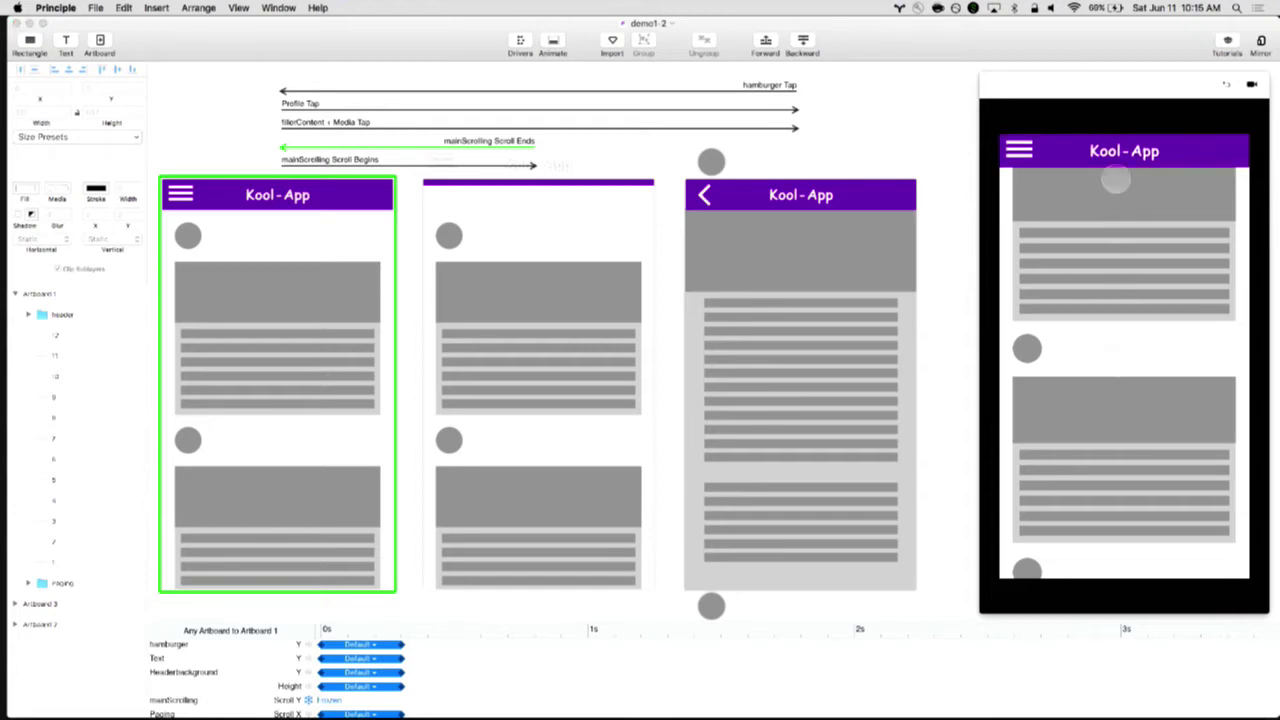
{"action": "left_click_drag", "start_coordinate": [1136, 316], "coordinate": [1137, 243]}
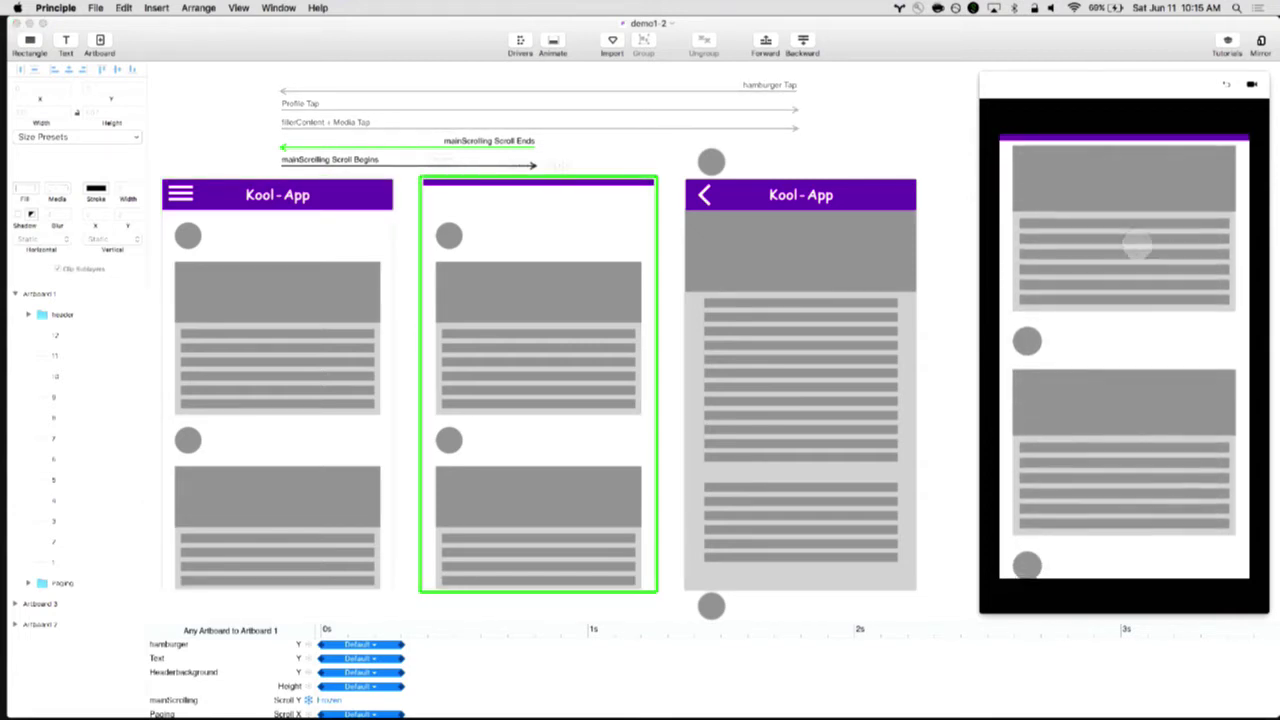
{"action": "left_click_drag", "start_coordinate": [1135, 470], "coordinate": [1138, 385]}
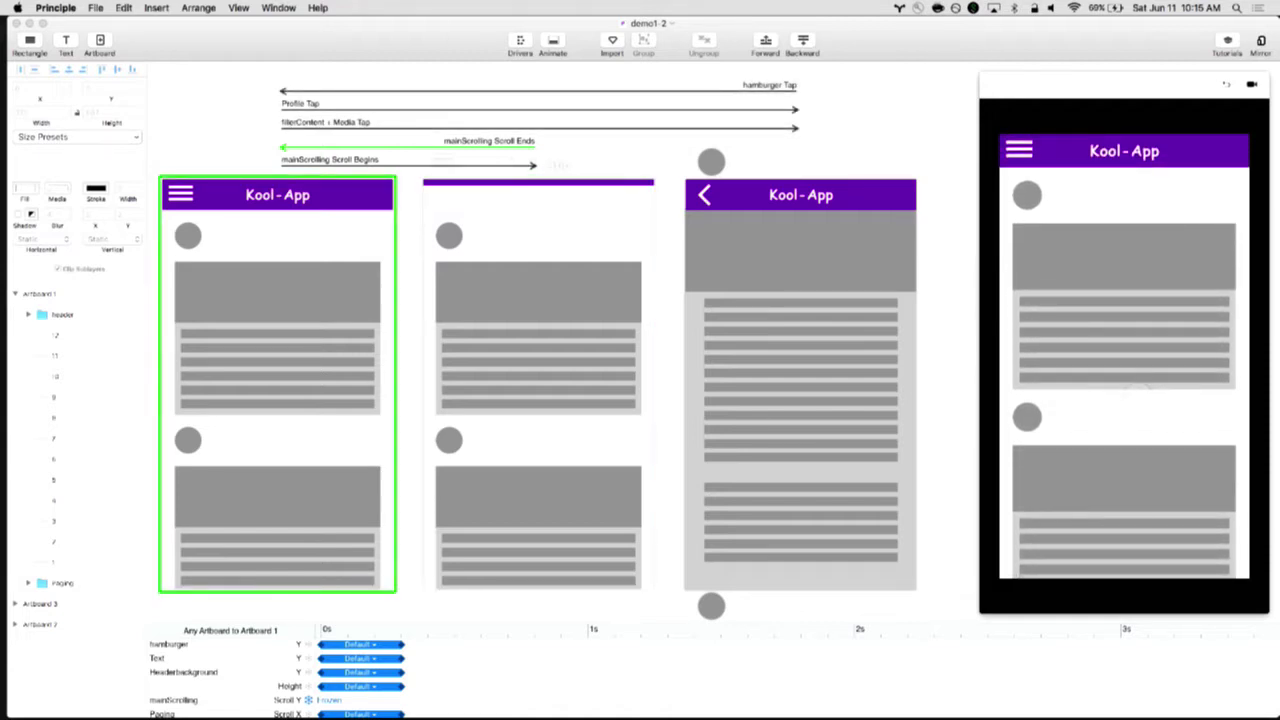
{"action": "left_click_drag", "start_coordinate": [1138, 390], "coordinate": [1137, 318]}
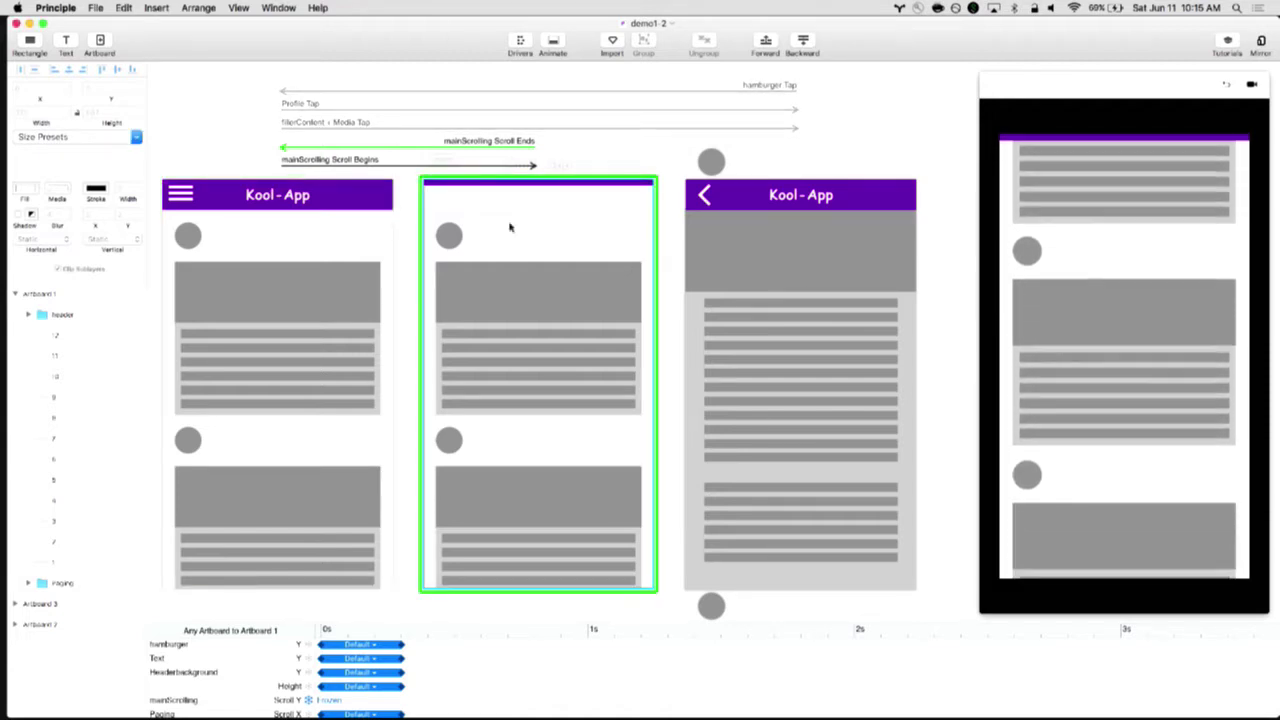
Delete the mainScrolling Scroll Ends transition that leads back to Artboard 1
{"action": "left_click", "coordinate": [515, 146]}
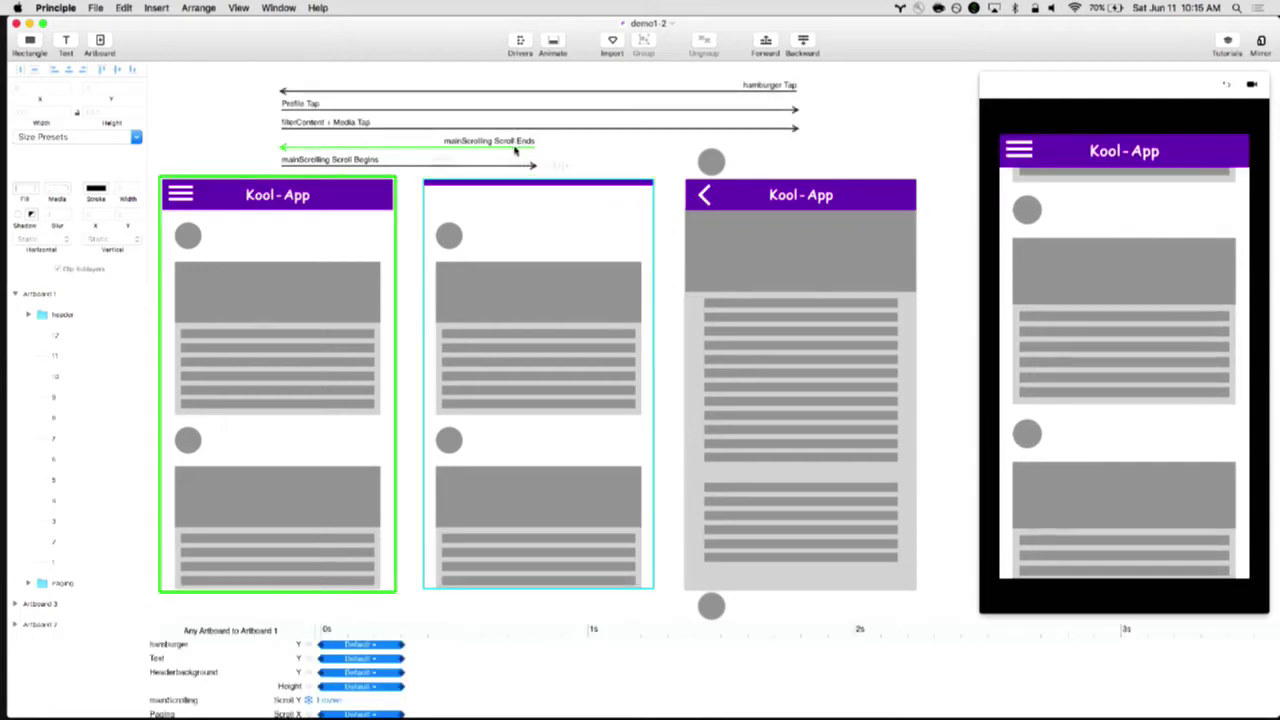
{"action": "key", "text": "Delete"}
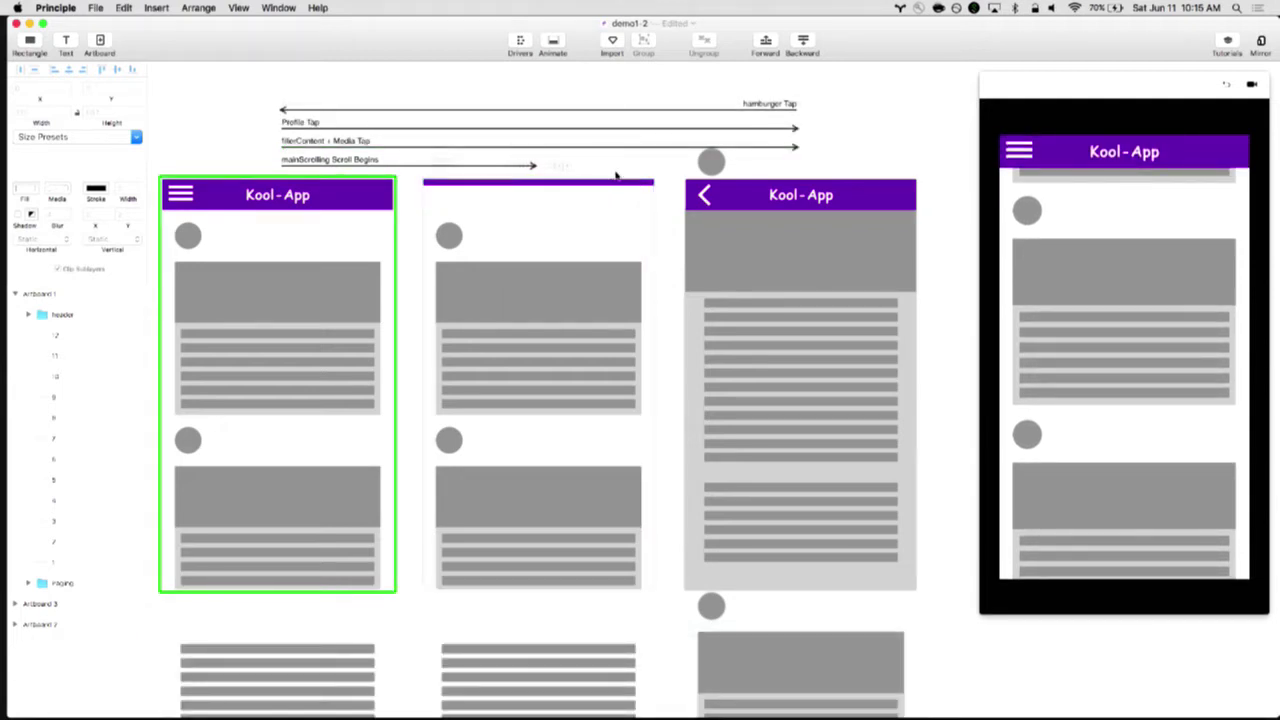
Try a Scroll Release transition from Artboard 3's Paging group to Artboard 1, and test it by scrolling the preview's feed
{"action": "left_click", "coordinate": [631, 257]}
{"action": "left_click", "coordinate": [656, 384]}
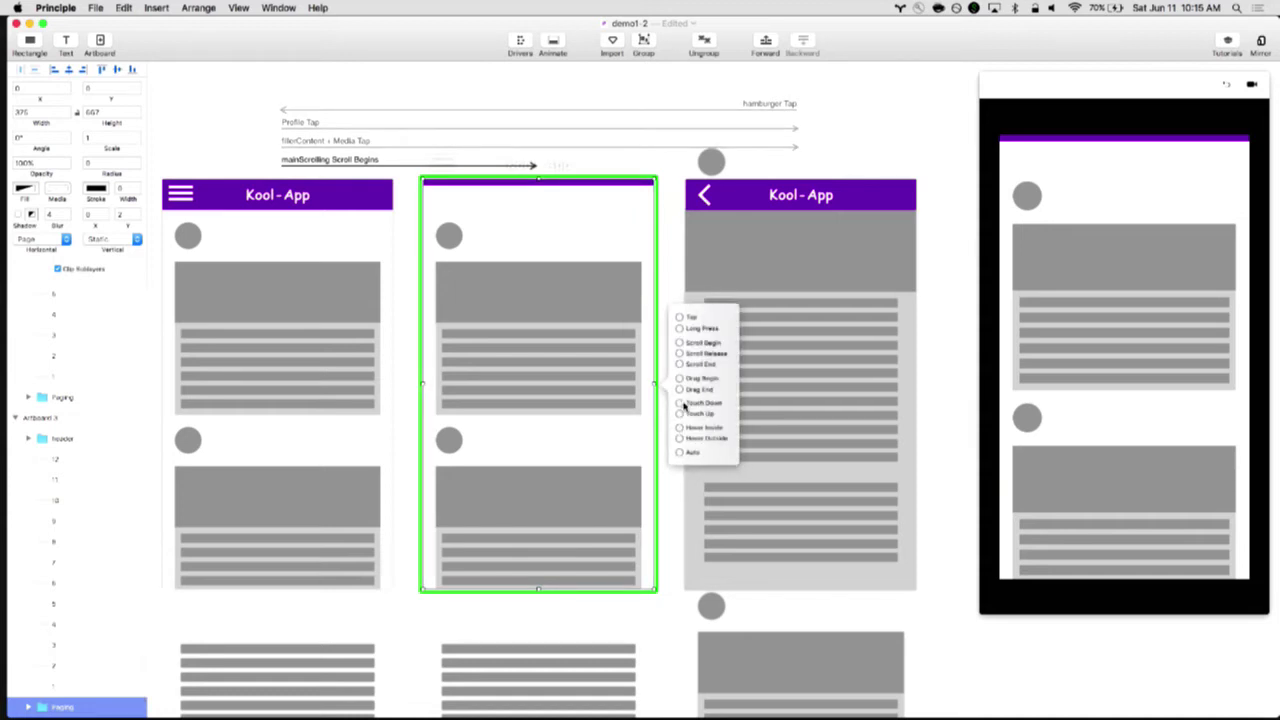
{"action": "left_click", "coordinate": [679, 355]}
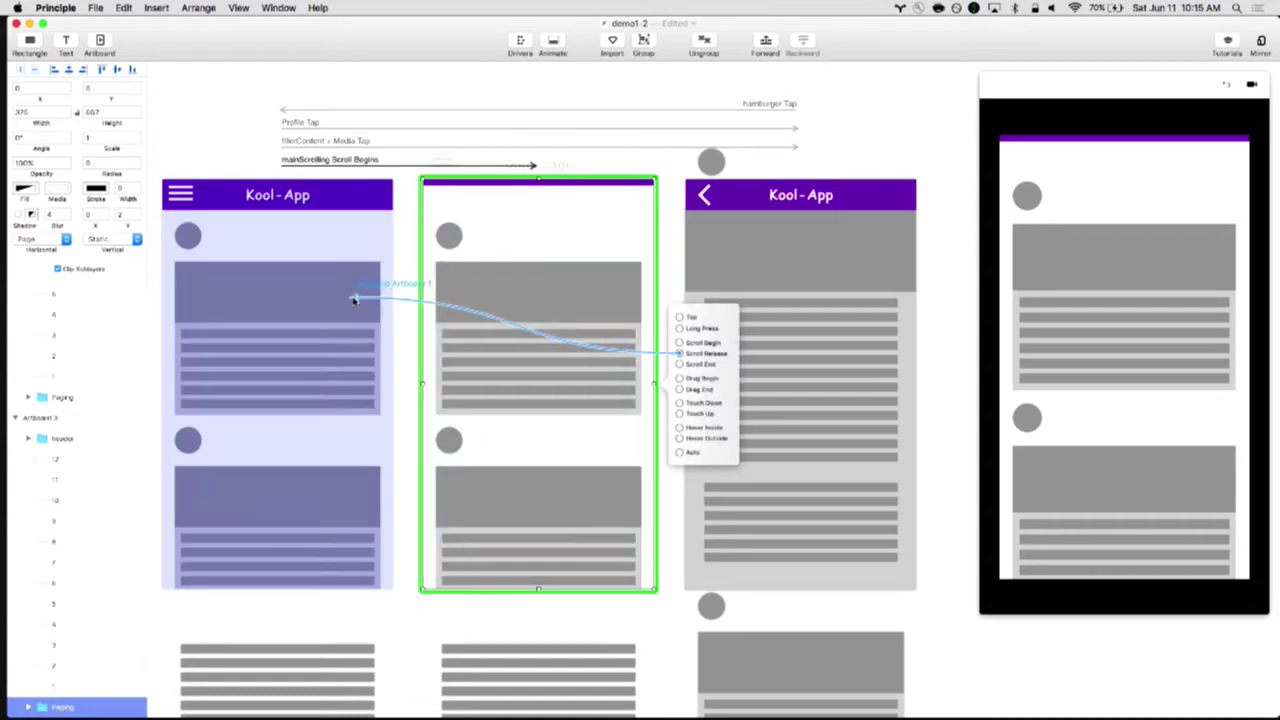
{"action": "left_click", "coordinate": [357, 300]}
{"action": "left_click", "coordinate": [343, 320]}
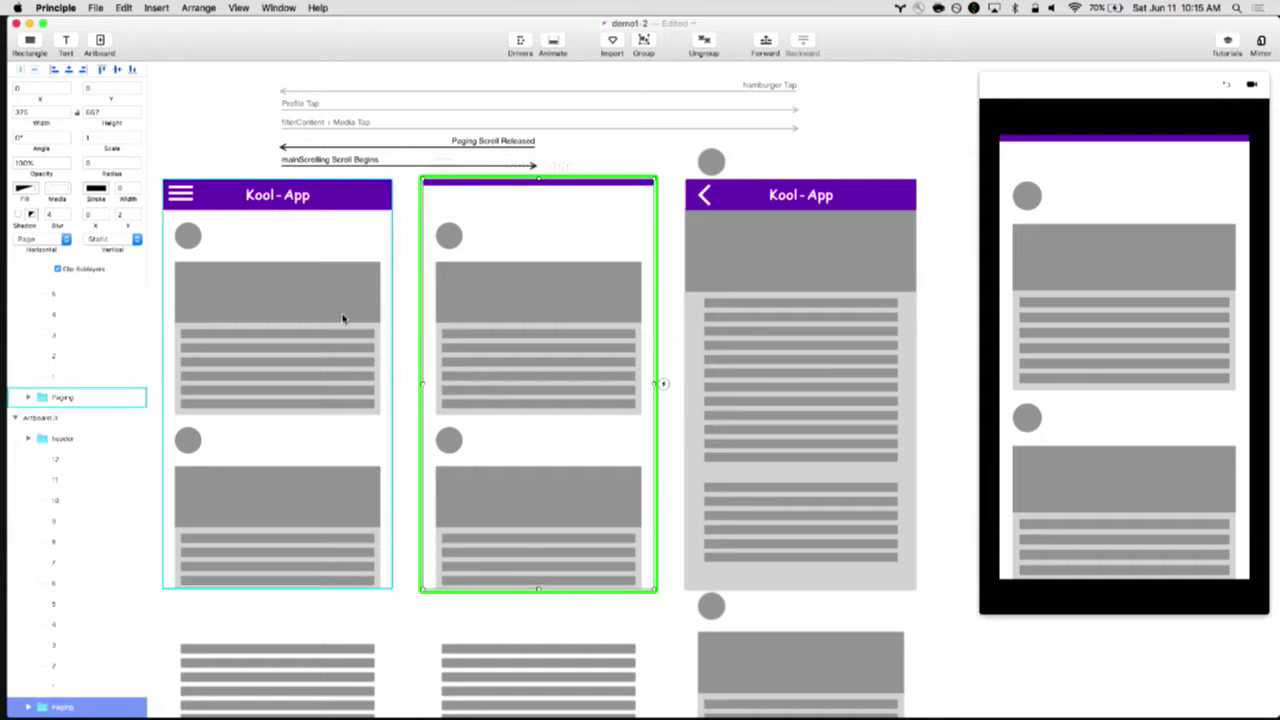
{"action": "left_click_drag", "start_coordinate": [1114, 337], "coordinate": [1120, 296]}
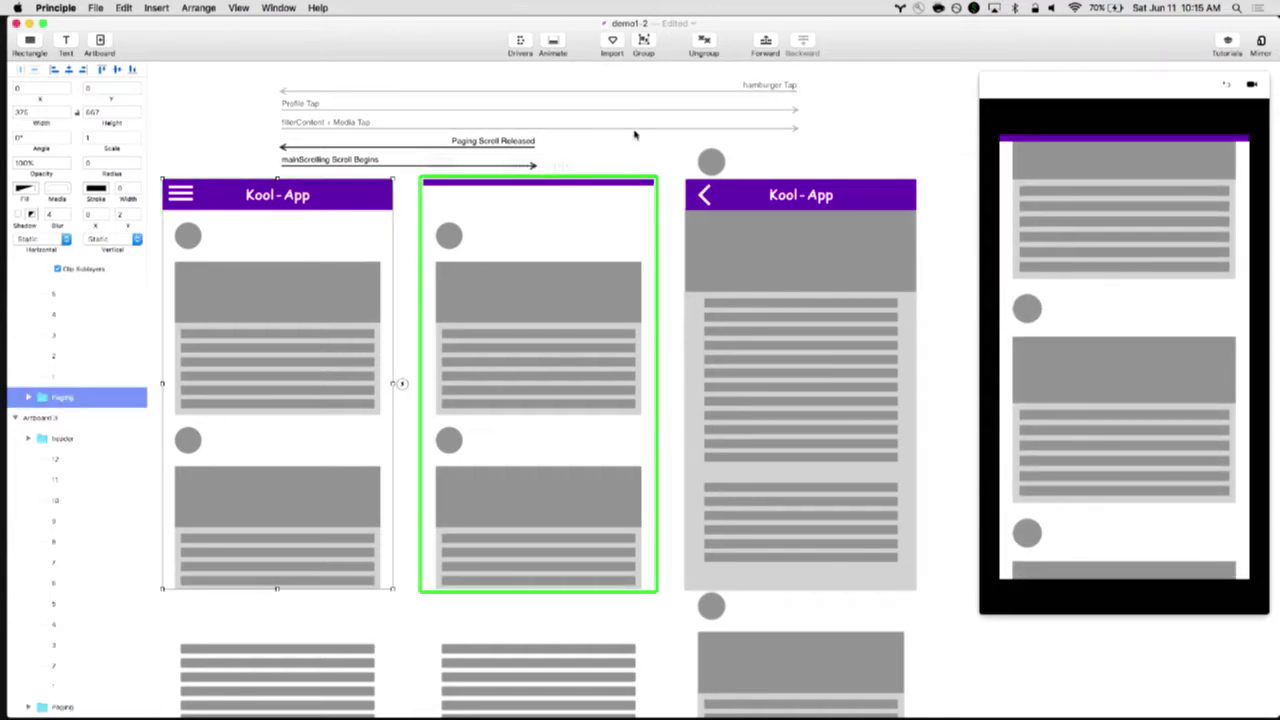
Delete the Paging Scroll Released transition between Artboard 3 and Artboard 1
{"action": "left_click", "coordinate": [600, 142]}
{"action": "left_click", "coordinate": [534, 246]}
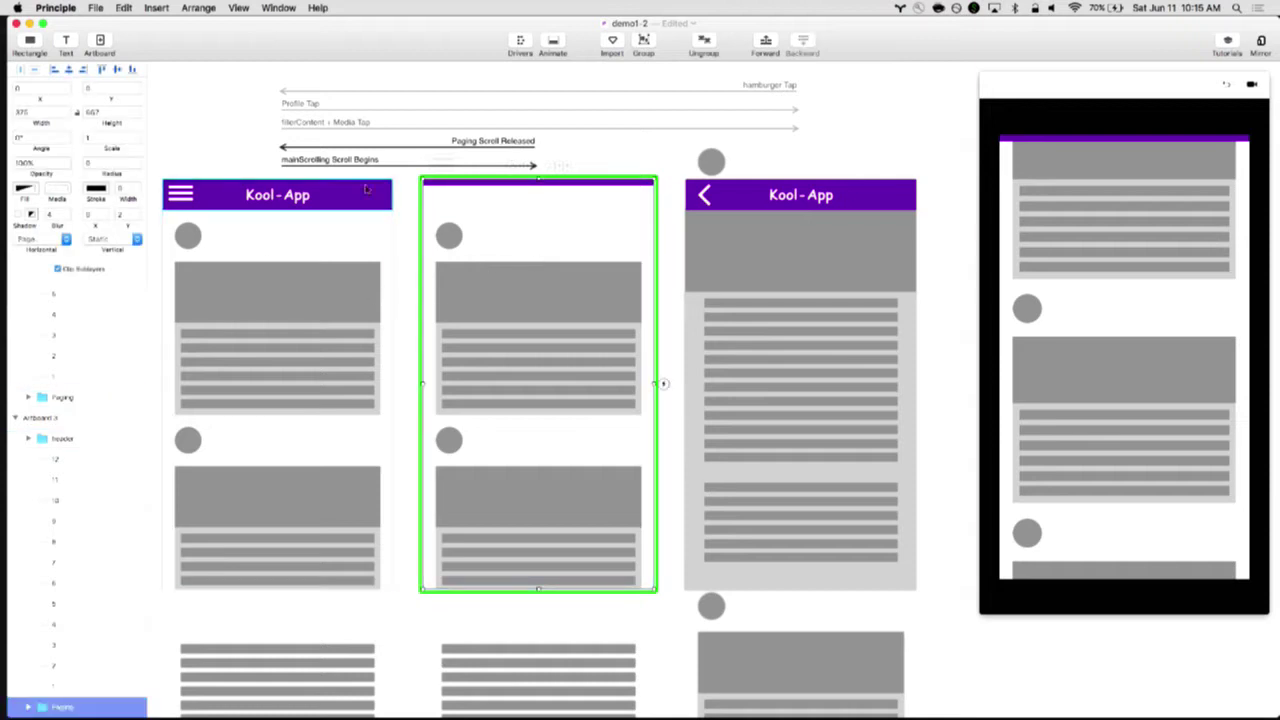
{"action": "left_click", "coordinate": [420, 148]}
{"action": "key", "text": "BackSpace"}
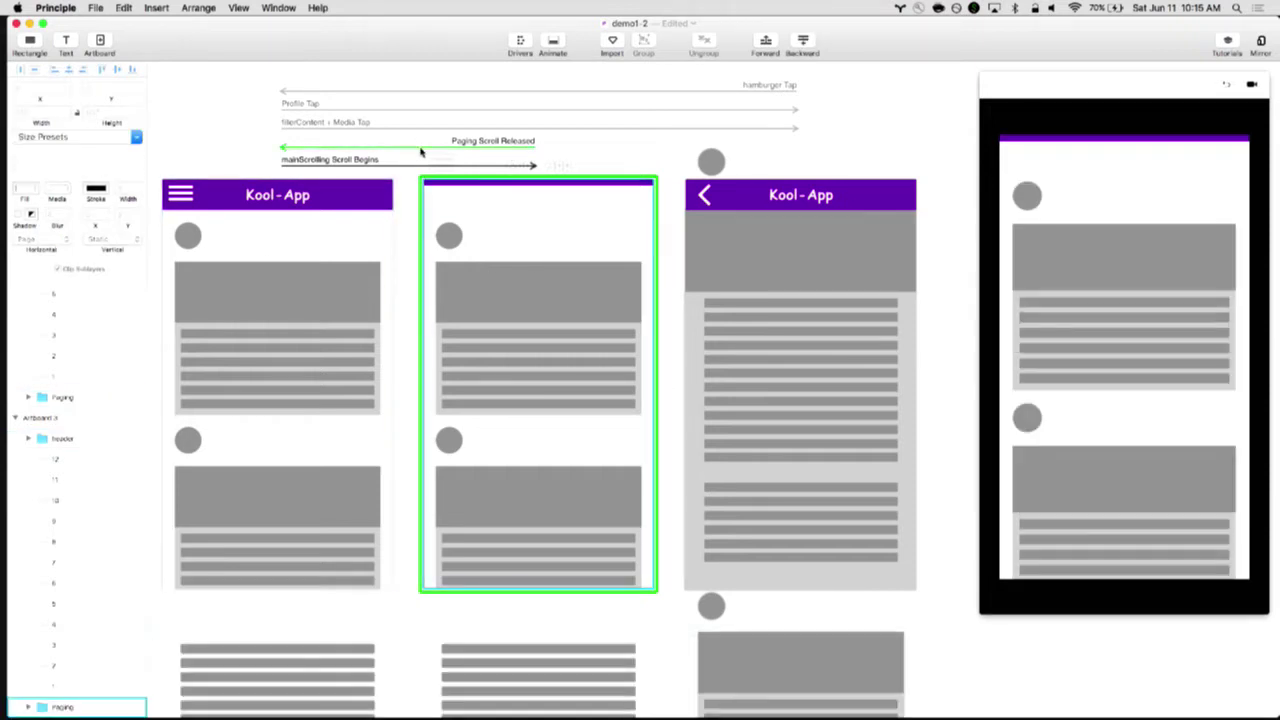
Add a Scroll Release transition from the mainScrolling group inside Artboard 3's Paging group to Artboard 1
{"action": "scroll", "coordinate": [77, 460], "scroll_direction": "down", "scroll_amount": 2}
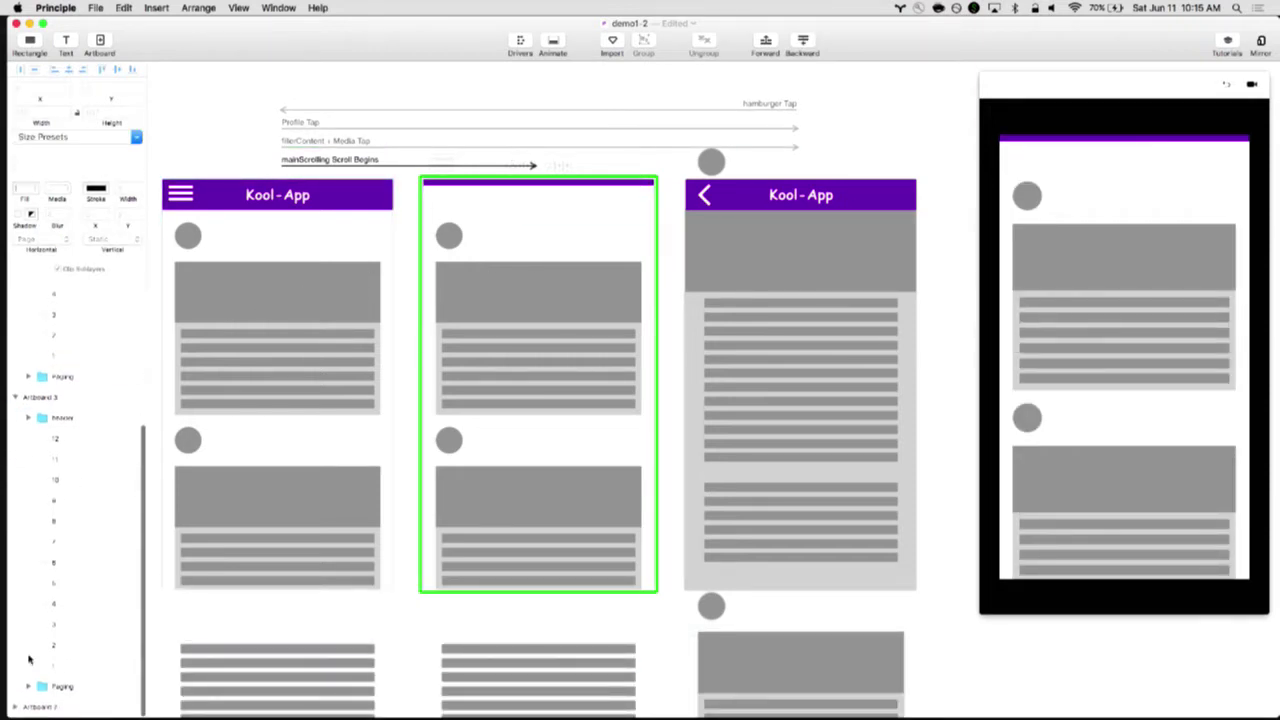
{"action": "scroll", "coordinate": [74, 670], "scroll_direction": "down", "scroll_amount": 2}
{"action": "left_click", "coordinate": [75, 687]}
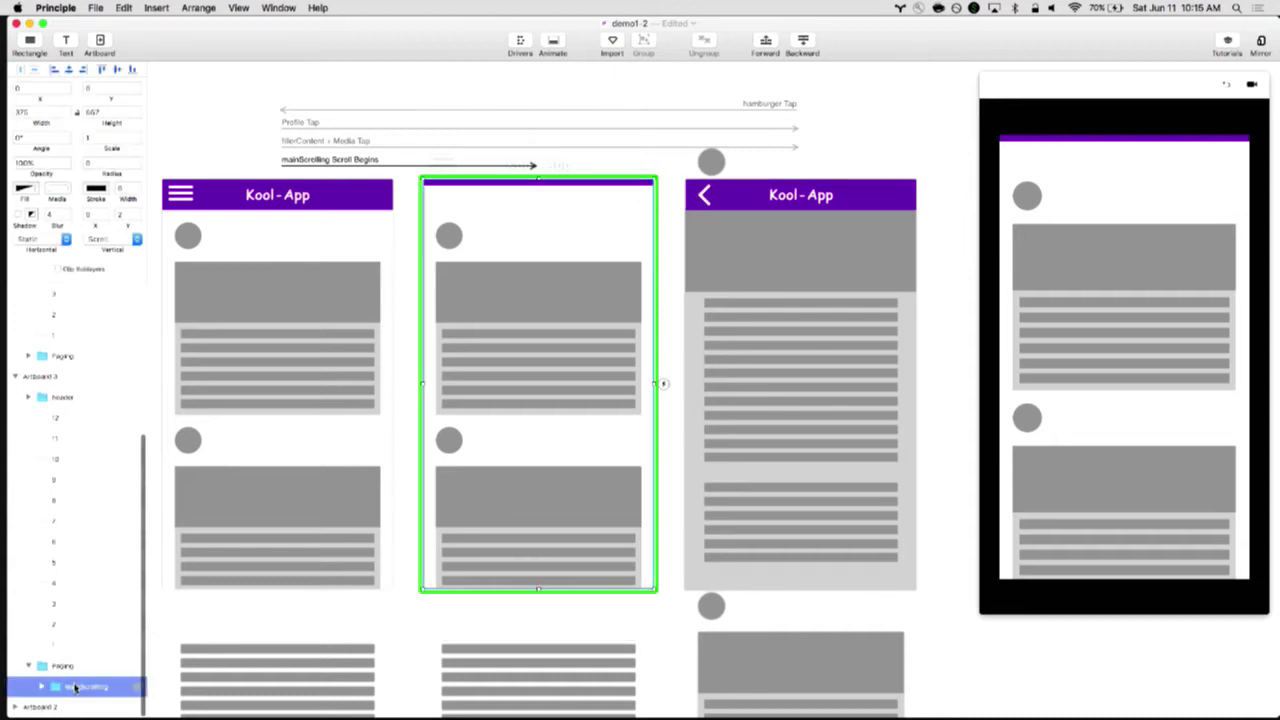
{"action": "left_click", "coordinate": [664, 384]}
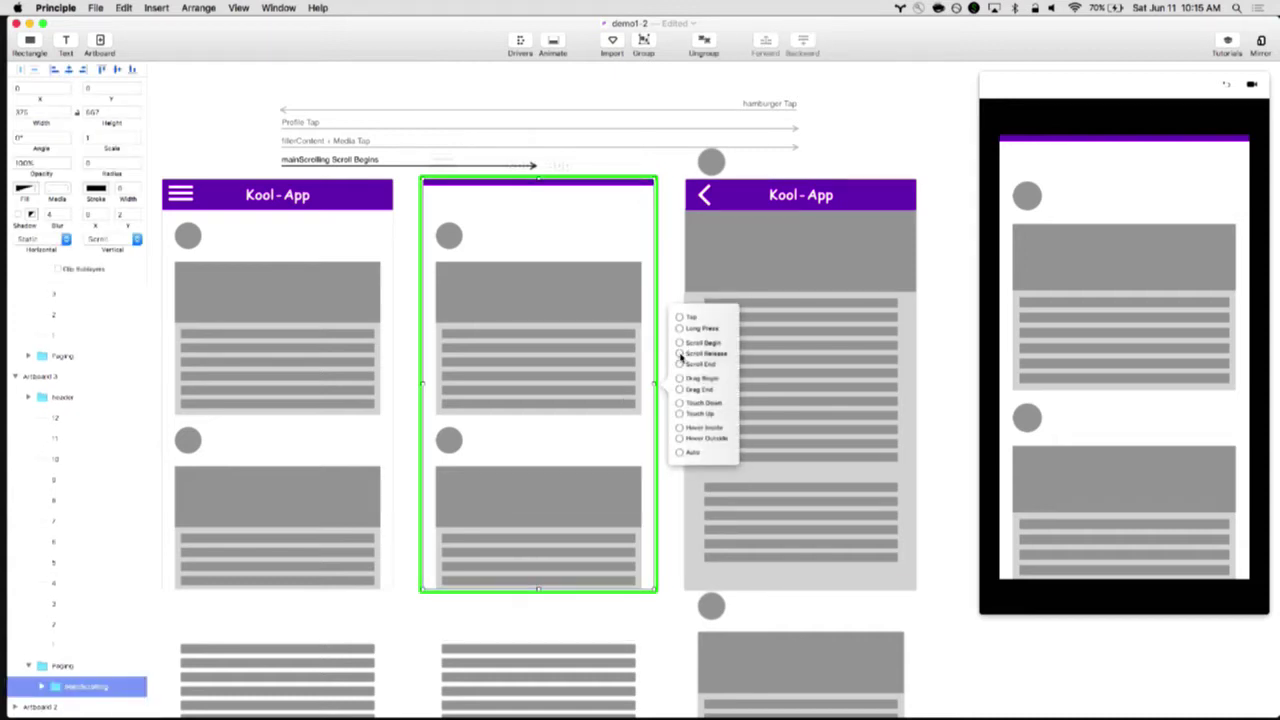
{"action": "left_click", "coordinate": [680, 354]}
{"action": "left_click", "coordinate": [351, 357]}
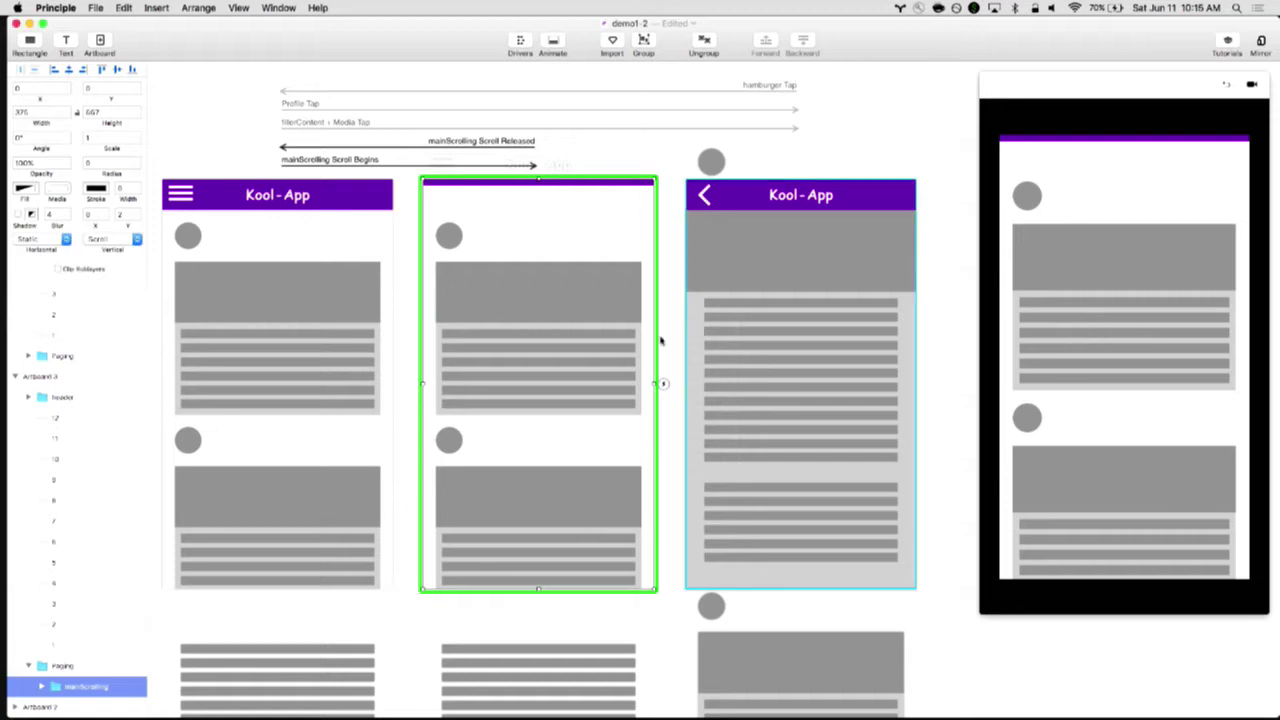
Scroll the preview's feed to test how the header collapses and returns with the Scroll Release transition
{"action": "left_click", "coordinate": [372, 325]}
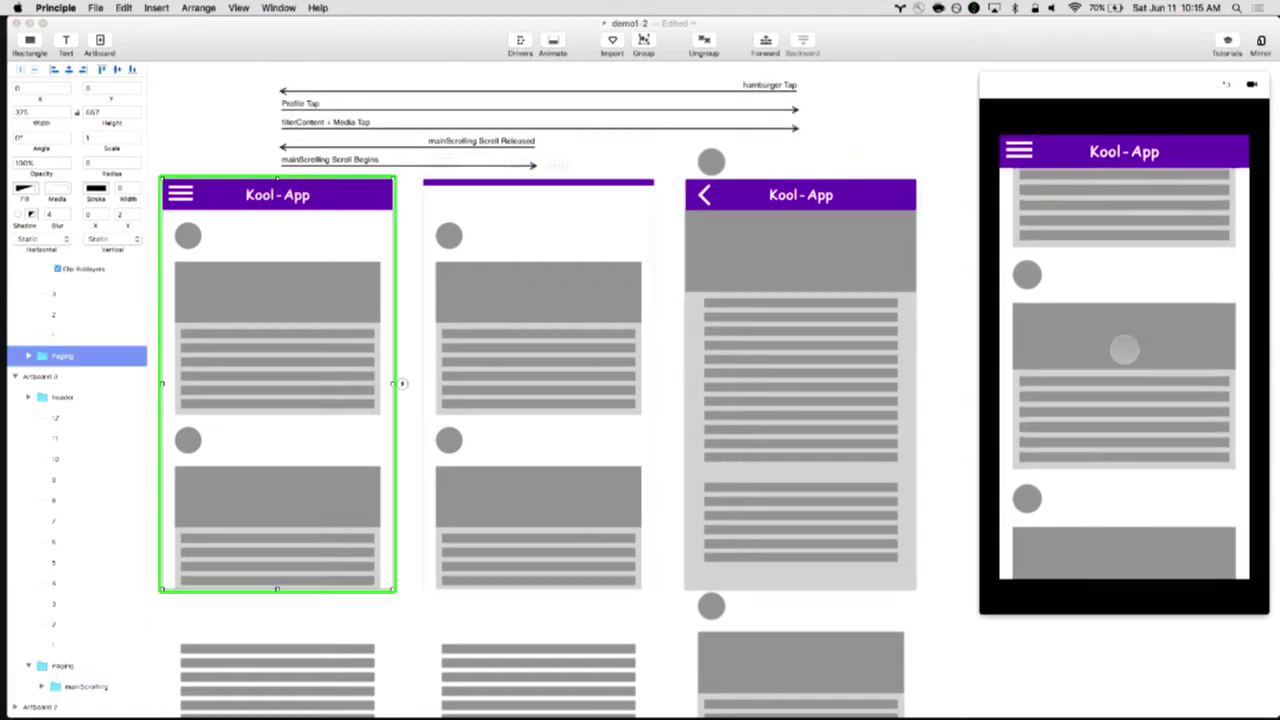
{"action": "mouse_move", "coordinate": [1124, 349]}
{"action": "left_mouse_down"}
{"action": "mouse_move", "coordinate": [1129, 249]}
{"action": "mouse_move", "coordinate": [1146, 351]}
{"action": "mouse_move", "coordinate": [1147, 252]}
{"action": "mouse_move", "coordinate": [1149, 486]}
{"action": "mouse_move", "coordinate": [1143, 229]}
{"action": "mouse_move", "coordinate": [1151, 349]}
{"action": "mouse_move", "coordinate": [1145, 262]}
{"action": "mouse_move", "coordinate": [1140, 348]}
{"action": "left_mouse_up"}
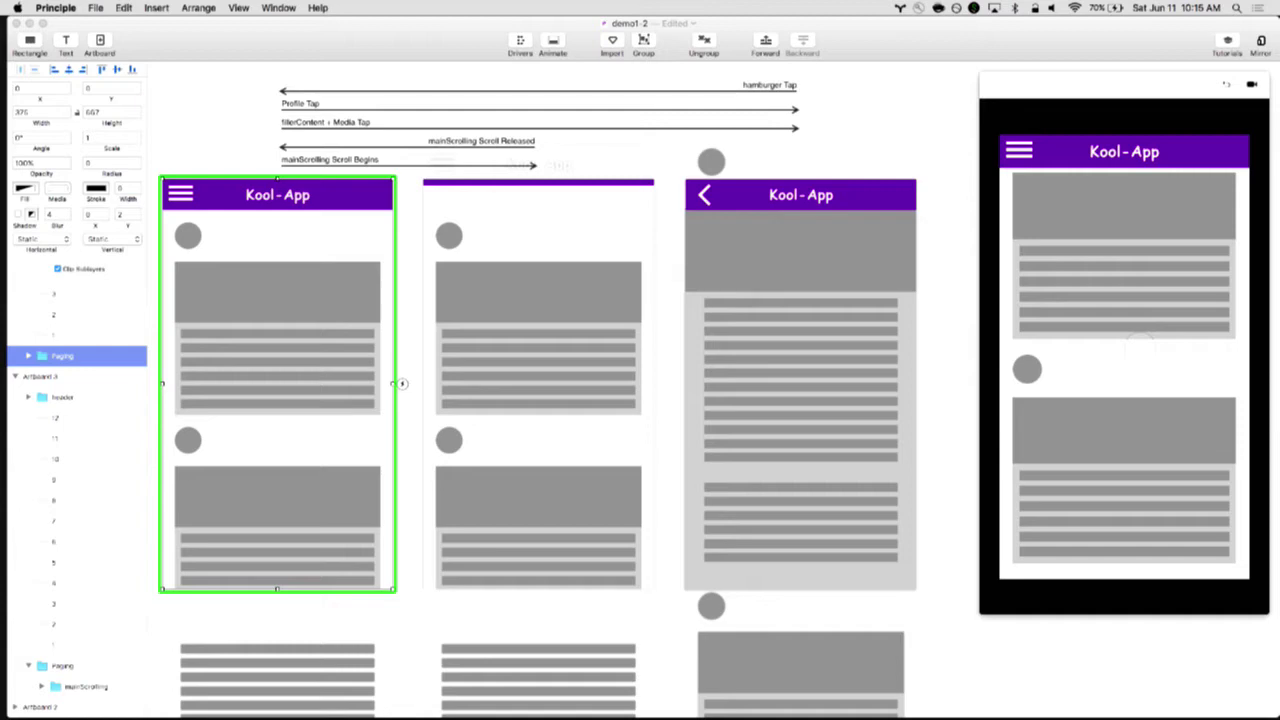
{"action": "left_click", "coordinate": [602, 241]}
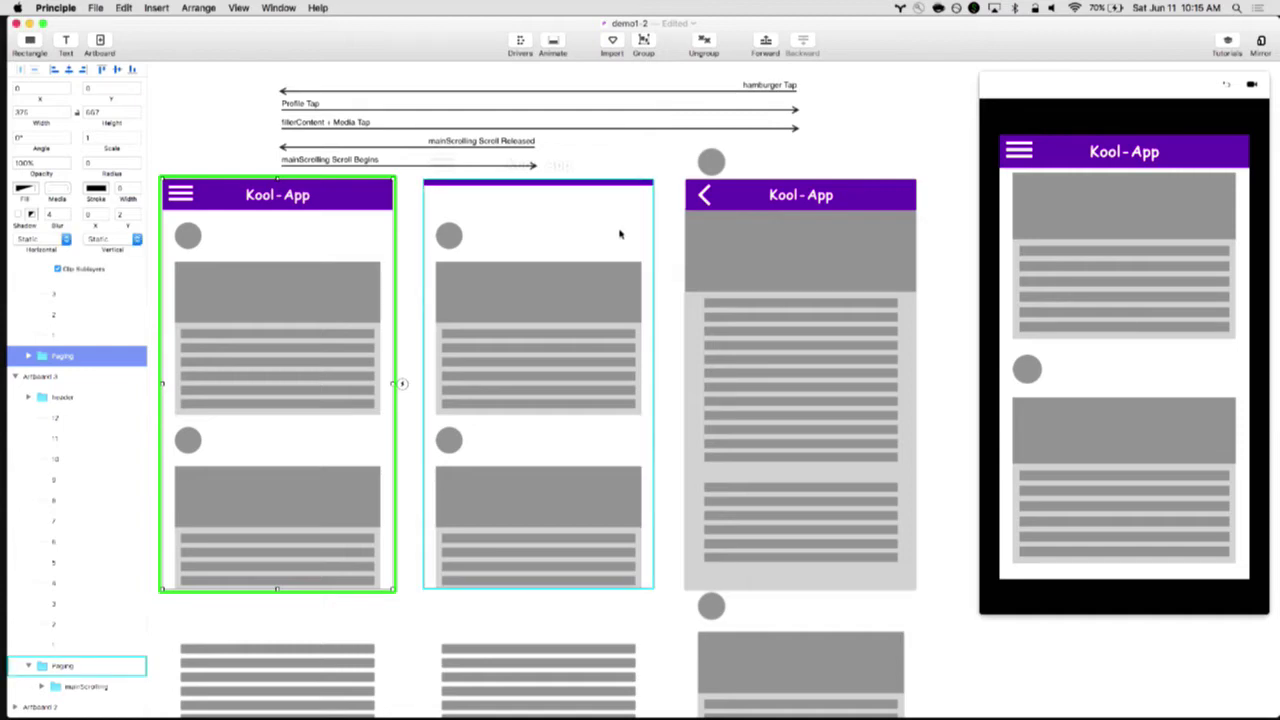
Switch to the demo1-3 document and show Artboard 1's drivers with the playhead at 0
{"action": "key", "text": "ctrl+Up"}
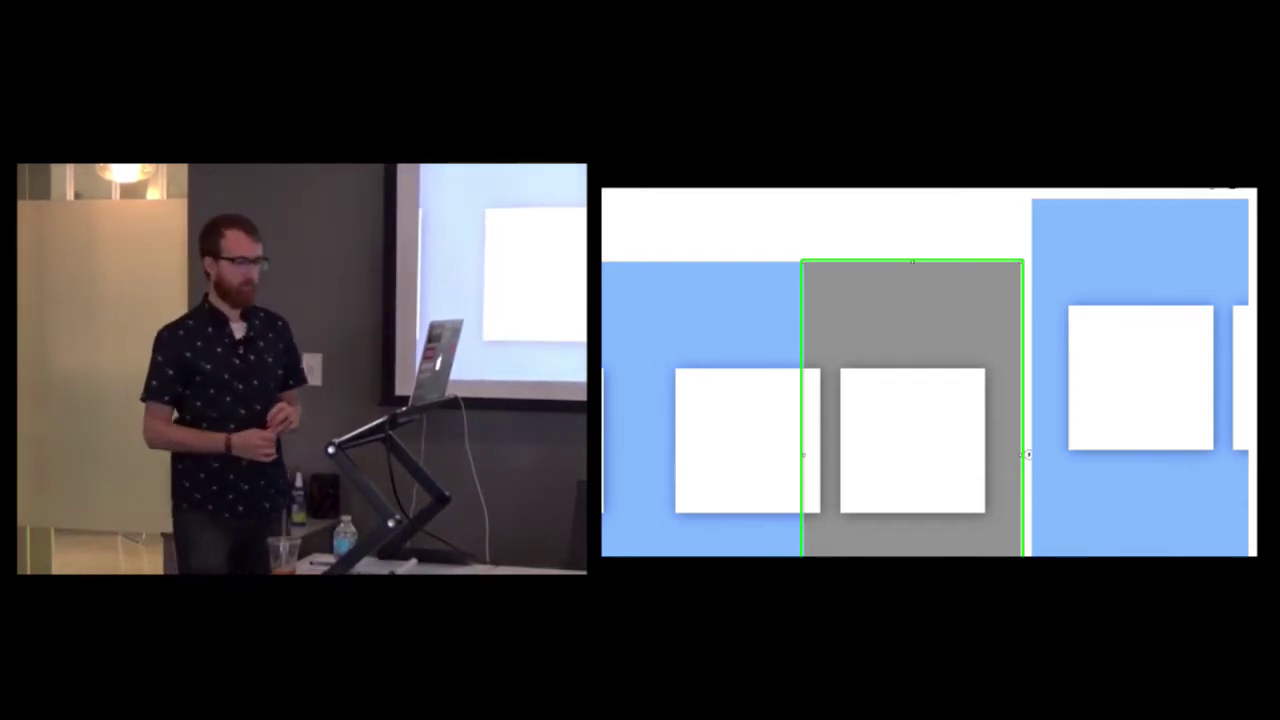
{"action": "scroll", "coordinate": [867, 258], "scroll_direction": "down", "scroll_amount": 5}
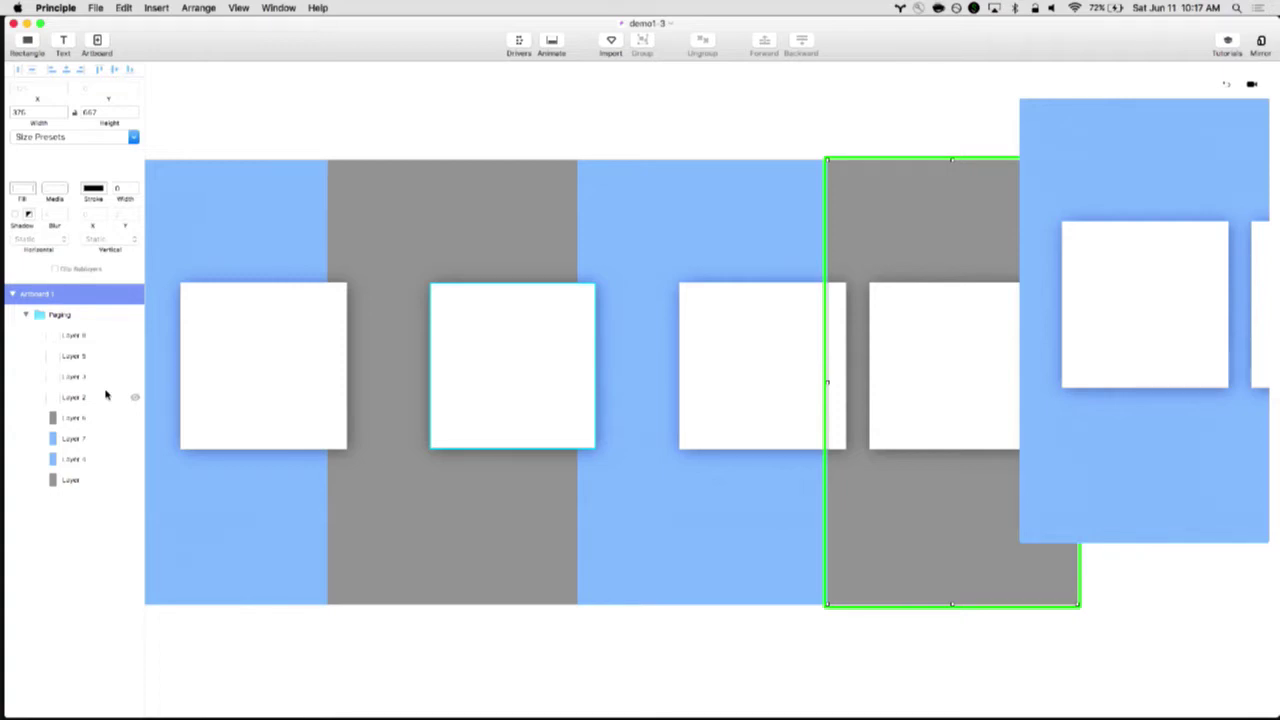
{"action": "left_click", "coordinate": [82, 419]}
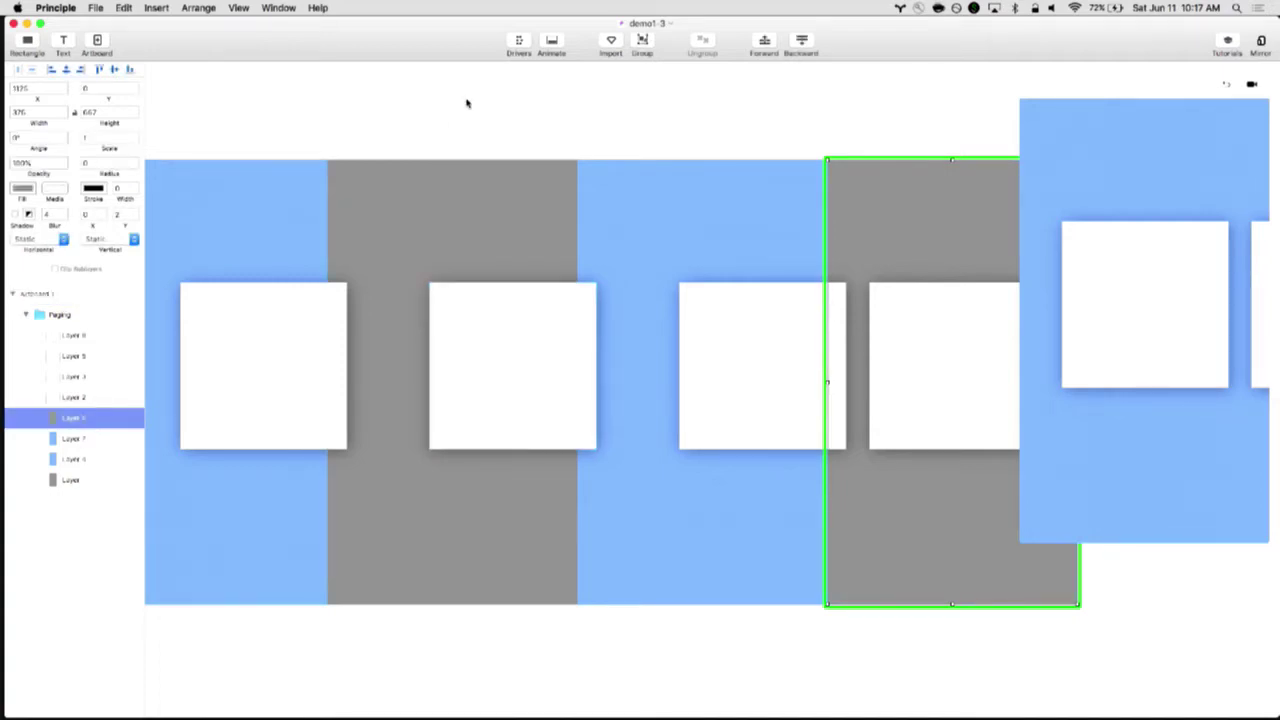
{"action": "left_click", "coordinate": [526, 48]}
{"action": "left_click", "coordinate": [287, 85]}
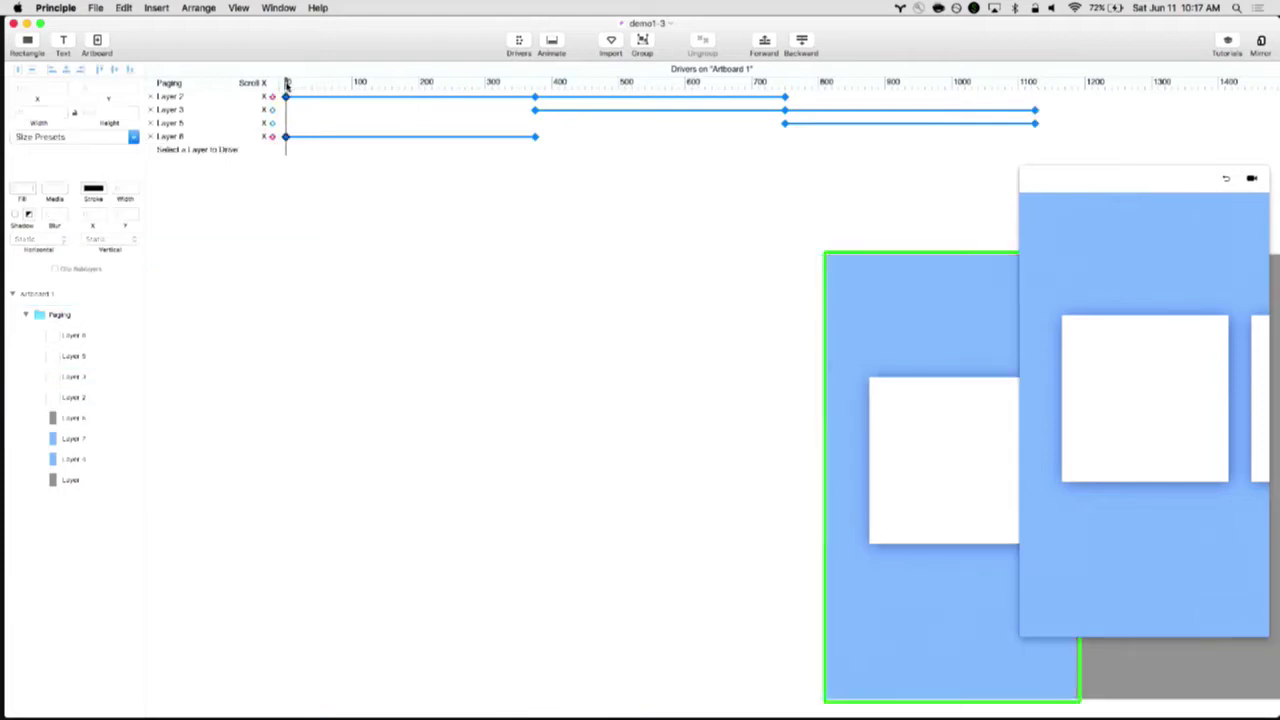
Select Layer 8, Layer 7 and the Paging group in turn to examine the card, its page background and their container
{"action": "key", "text": "super+z"}
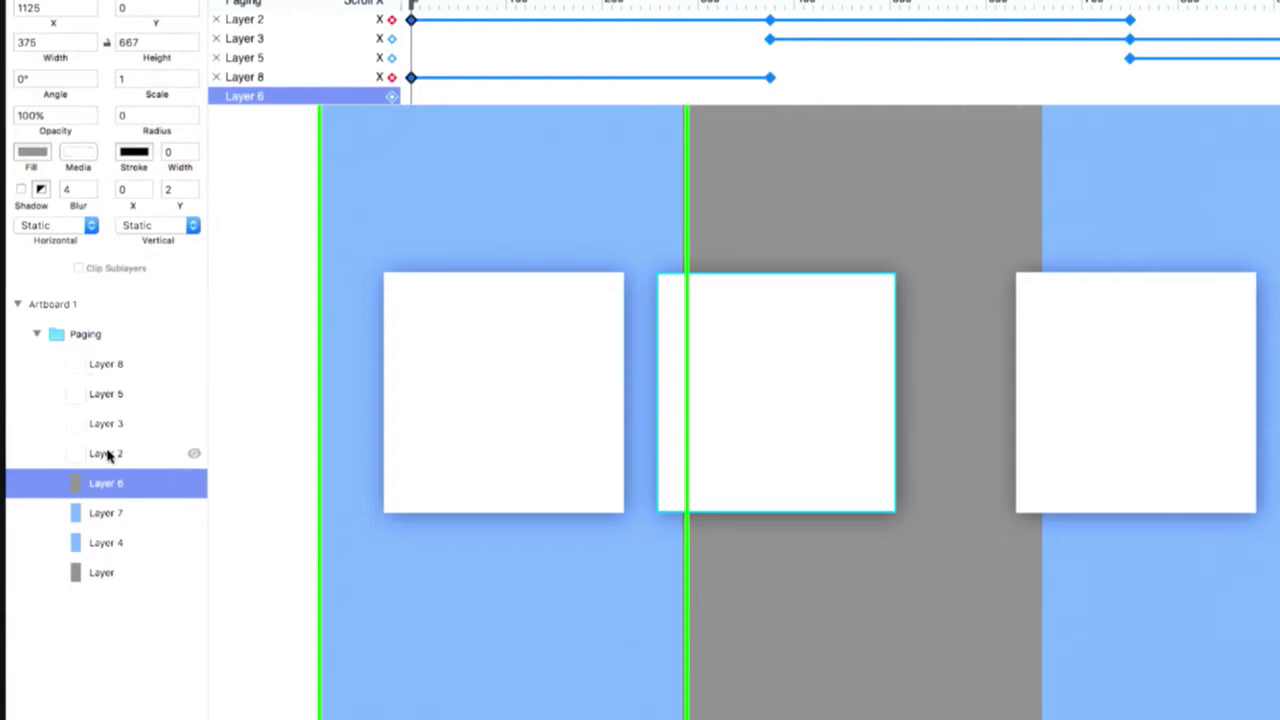
{"action": "left_click", "coordinate": [108, 455]}
{"action": "left_click", "coordinate": [476, 418]}
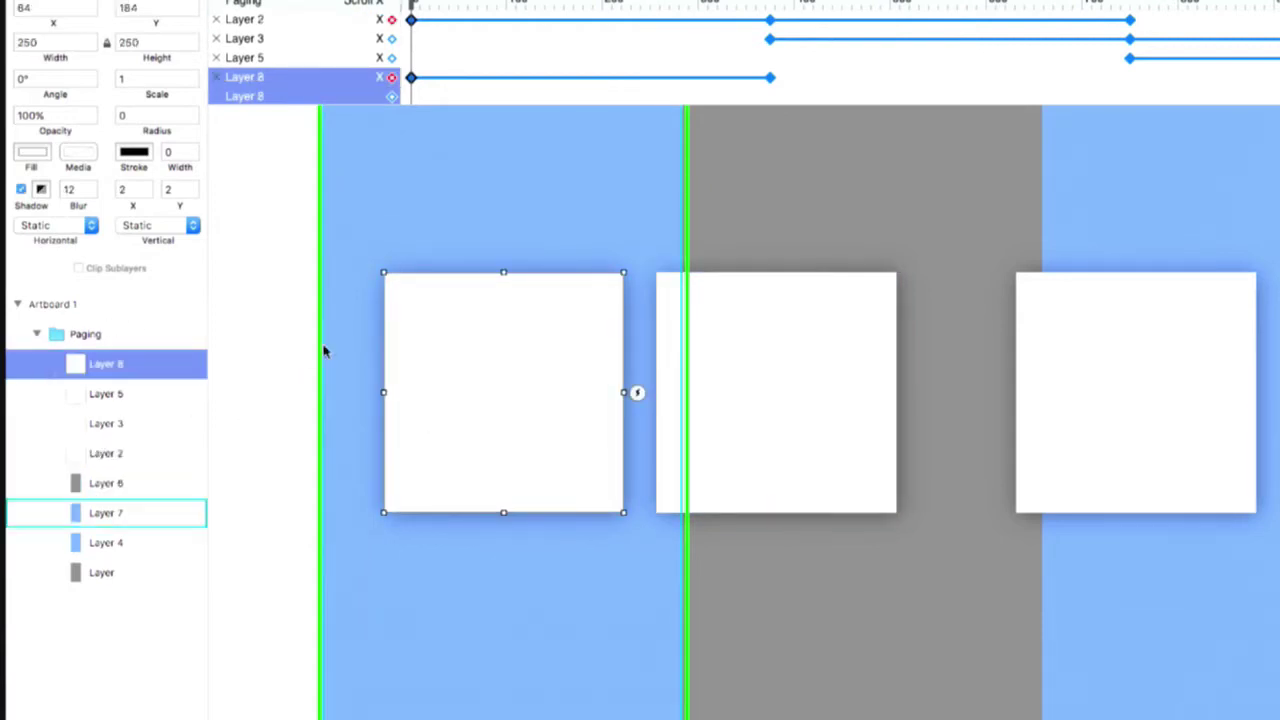
{"action": "scroll", "coordinate": [411, 408], "scroll_direction": "right", "scroll_amount": 5}
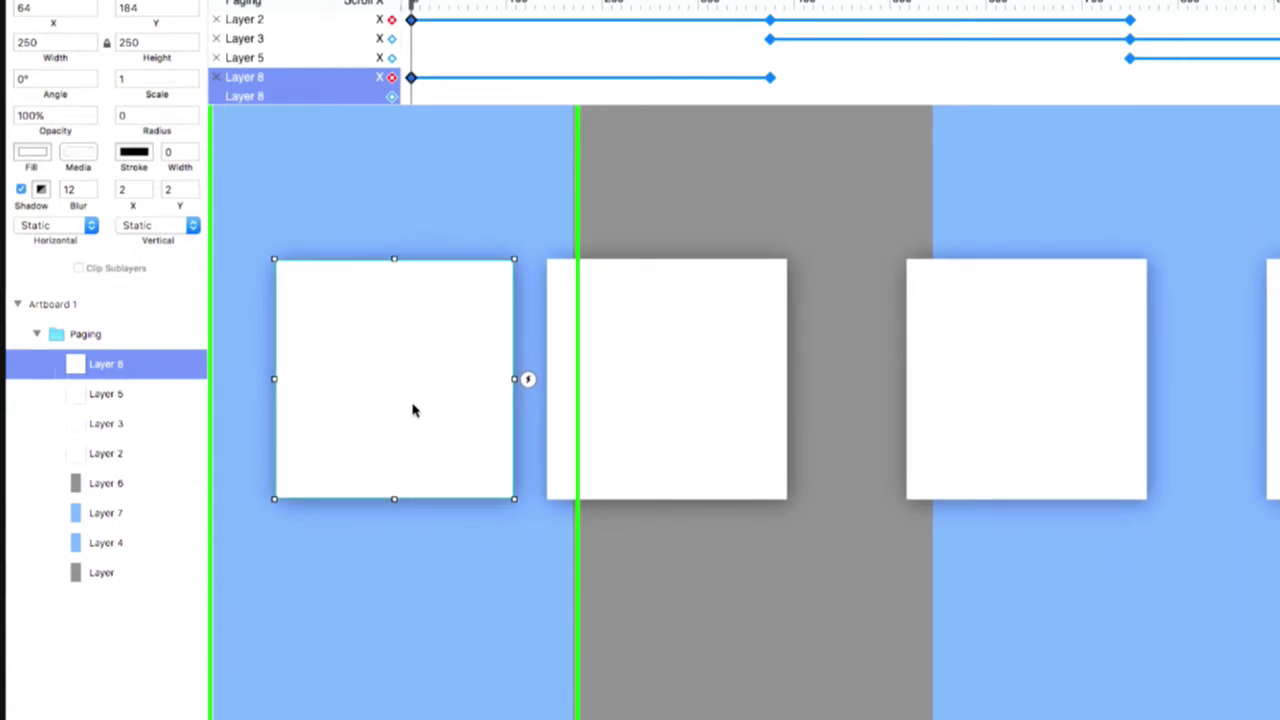
{"action": "scroll", "coordinate": [431, 379], "scroll_direction": "down", "scroll_amount": 2}
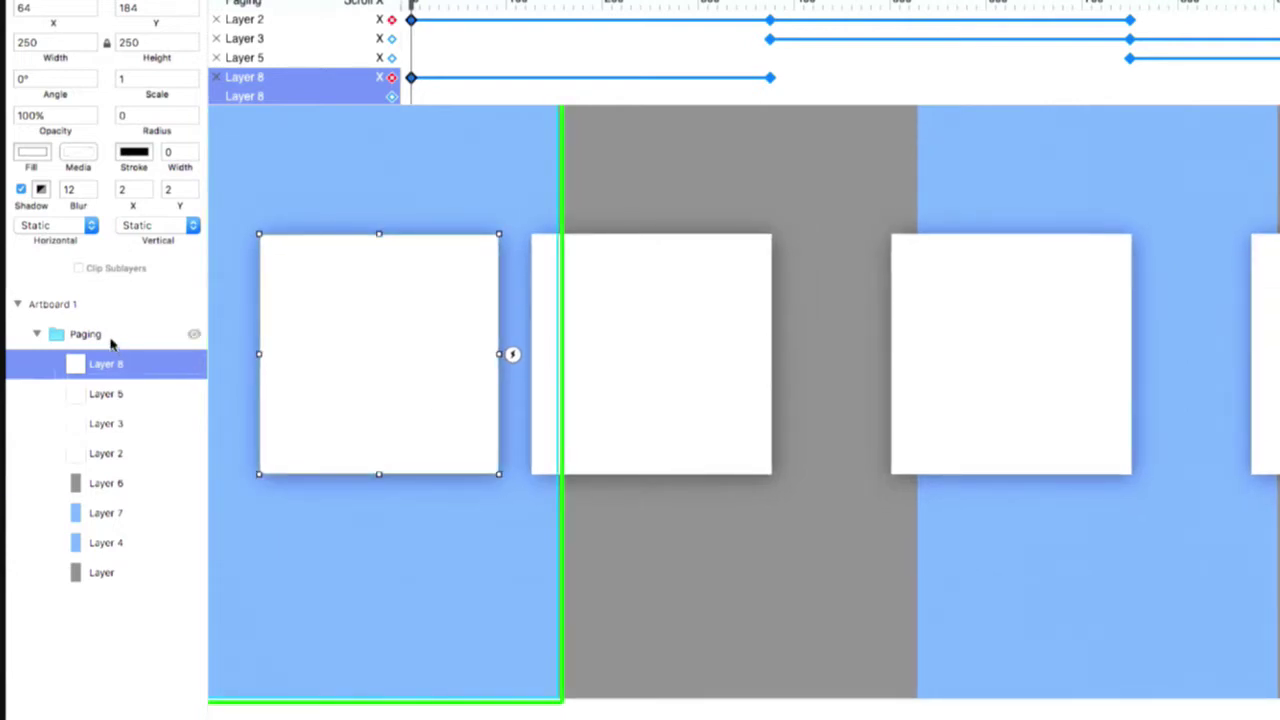
{"action": "left_click", "coordinate": [383, 567]}
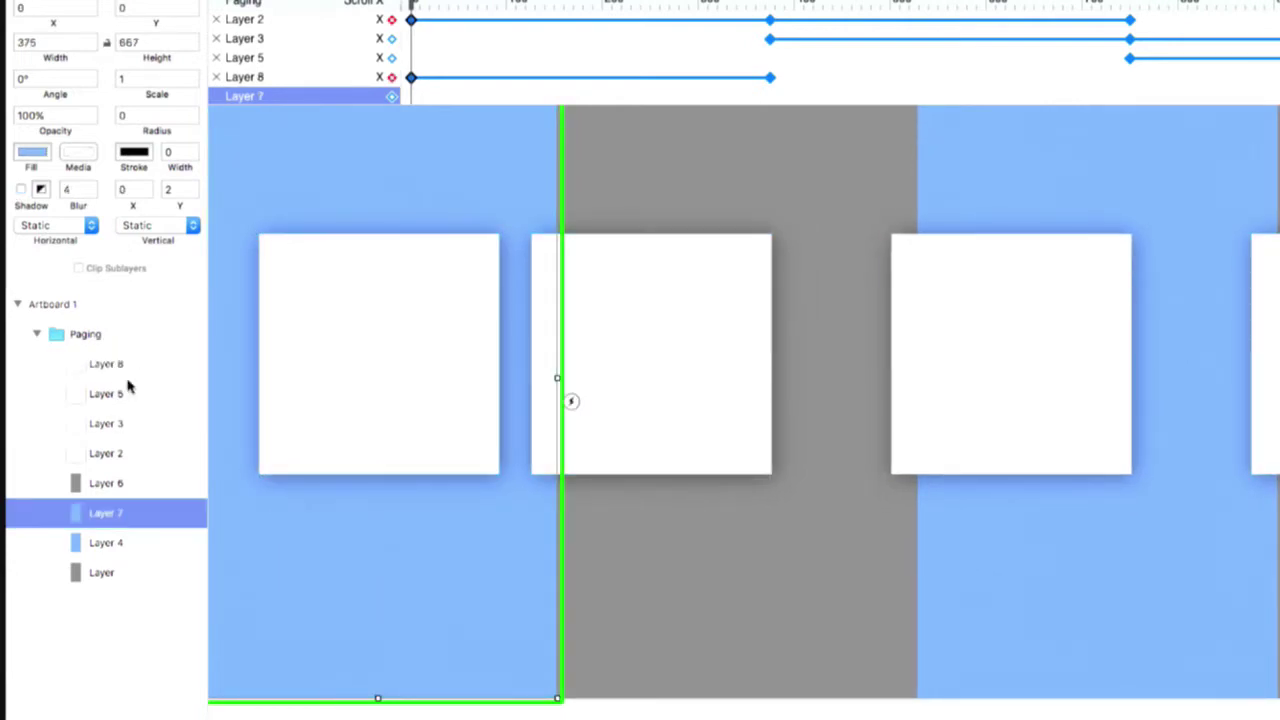
{"action": "left_click", "coordinate": [100, 336]}
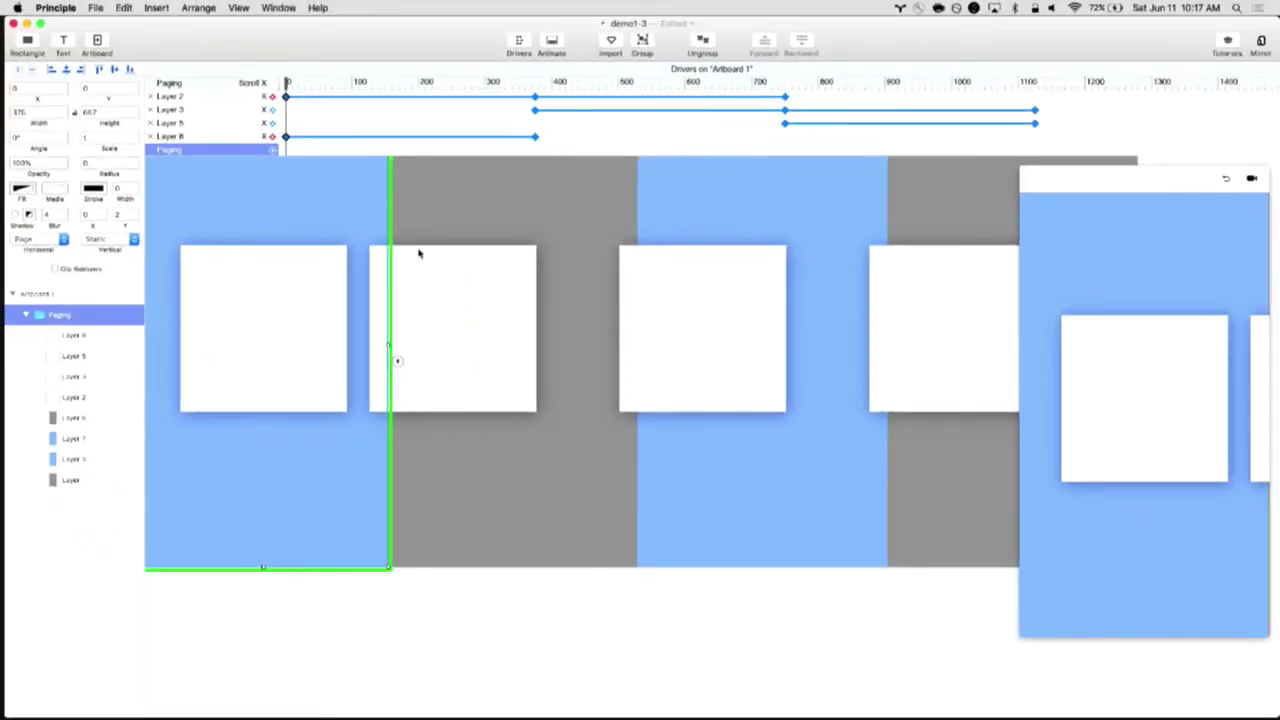
Page to the second card in the preview and back to examine how the white cards follow the paging
{"action": "scroll", "coordinate": [400, 250], "scroll_direction": "up", "scroll_amount": 3}
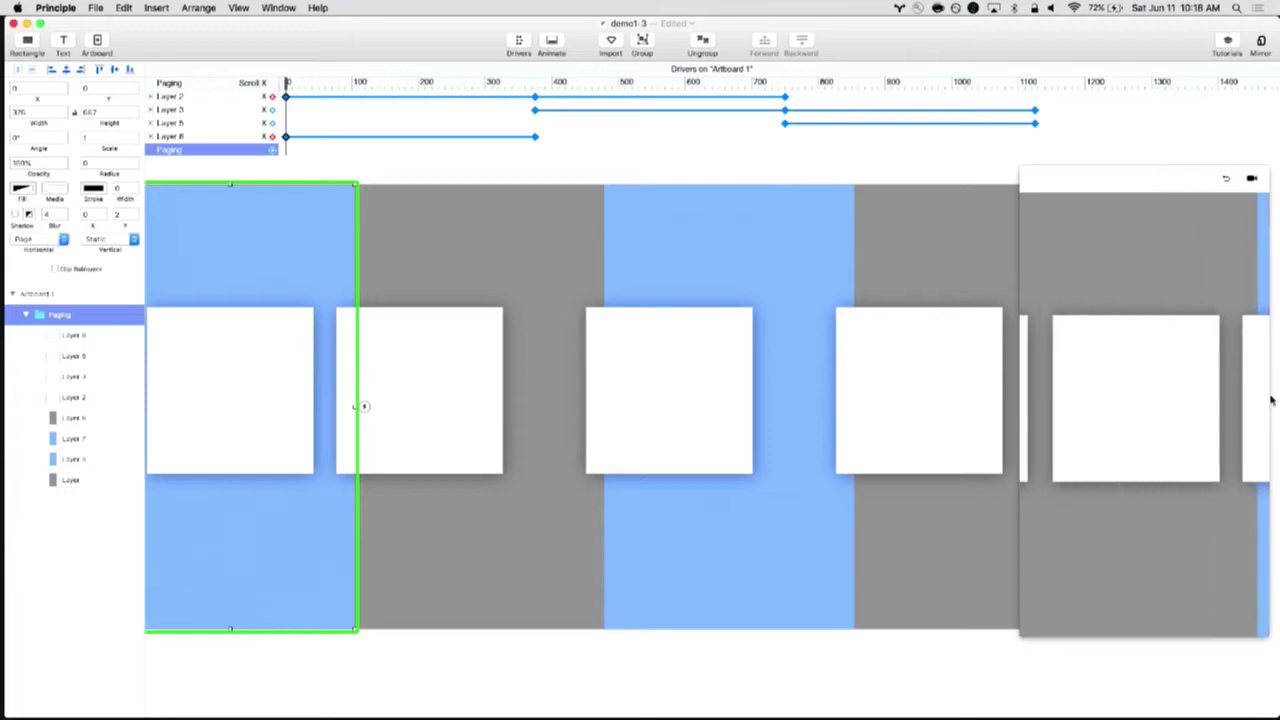
{"action": "left_click", "coordinate": [884, 376]}
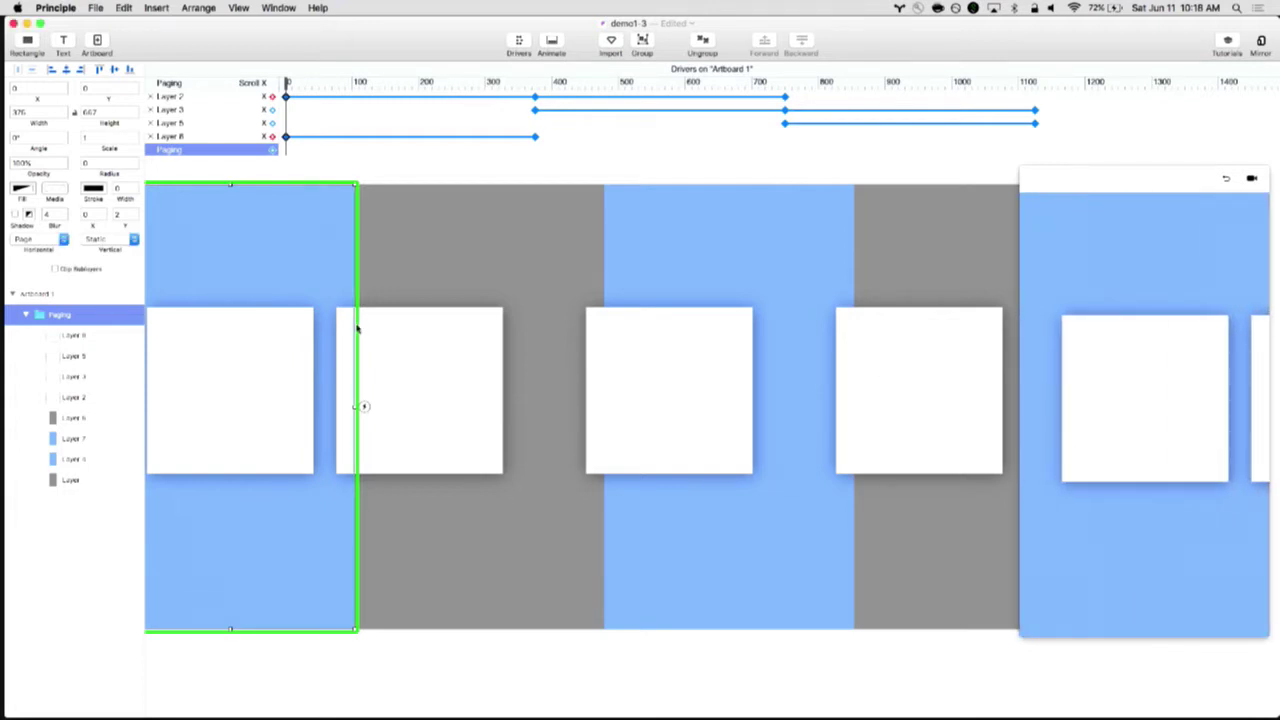
{"action": "scroll", "coordinate": [357, 328], "scroll_direction": "up", "scroll_amount": 2}
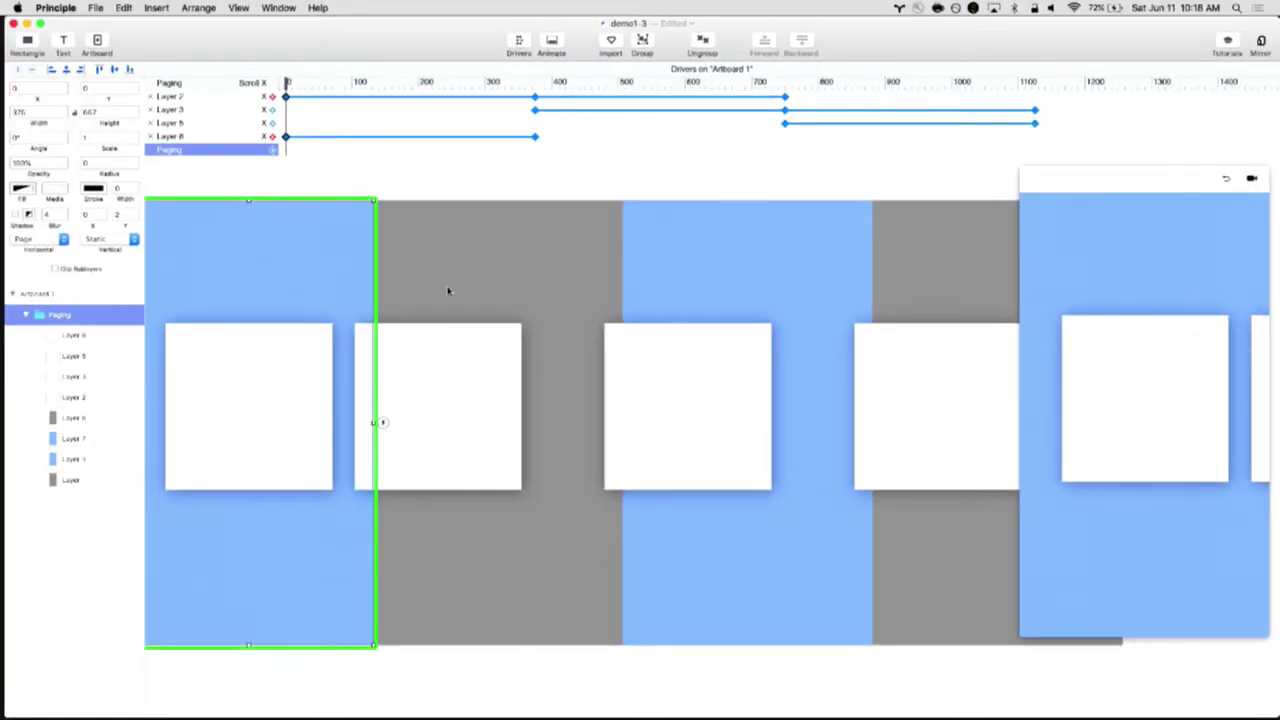
Scrub the drivers playhead to Layer 2's middle keyframe and back to 0, and reselect the Paging group
{"action": "left_click", "coordinate": [535, 85]}
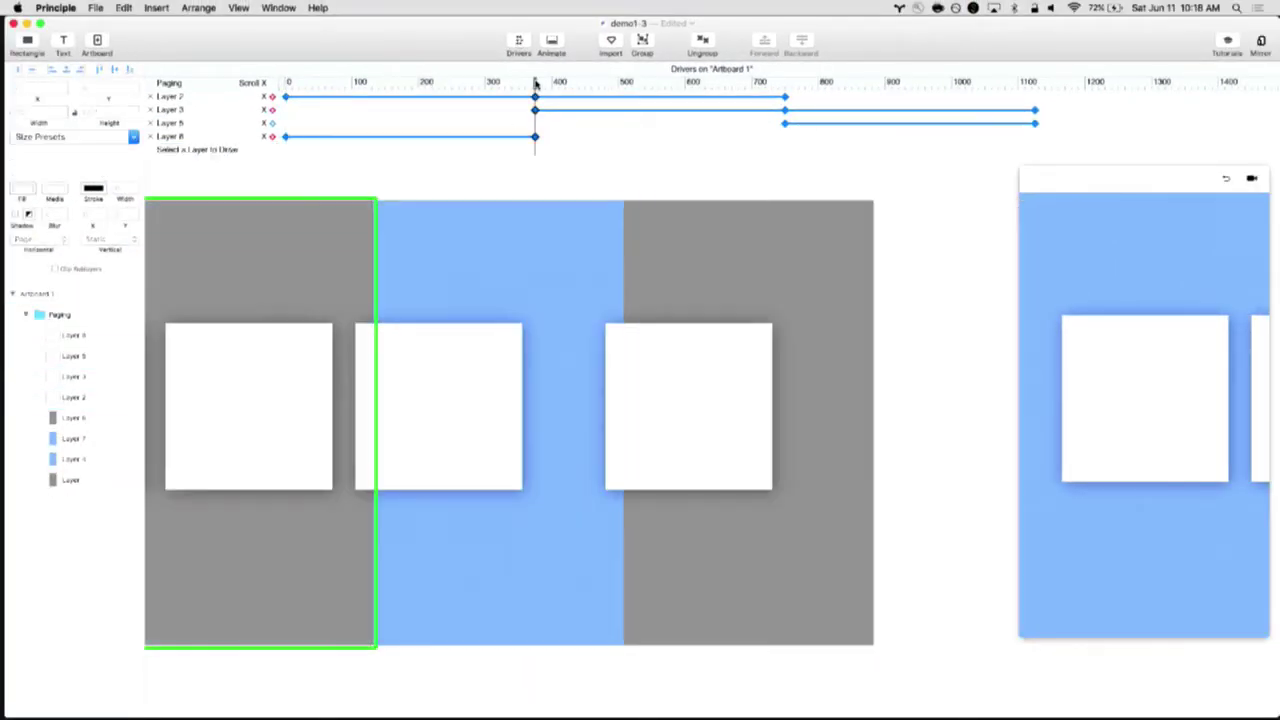
{"action": "left_click_drag", "start_coordinate": [535, 85], "coordinate": [287, 87]}
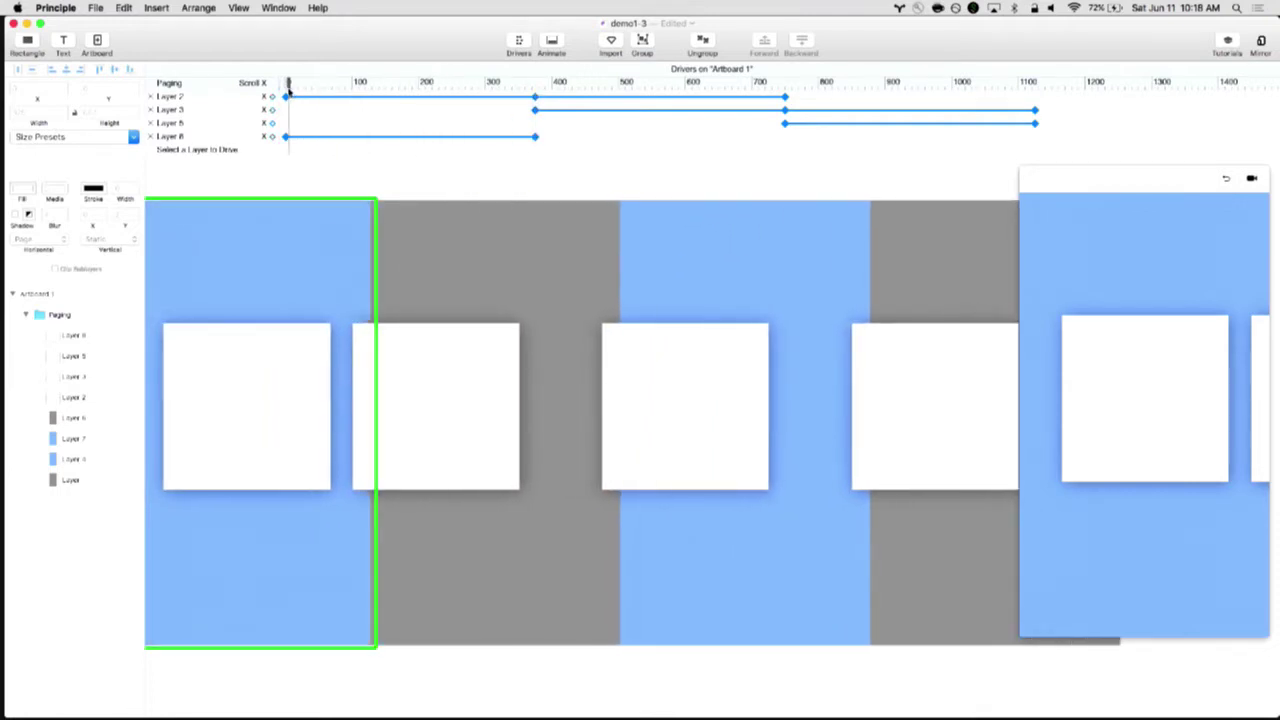
{"action": "left_click", "coordinate": [380, 422]}
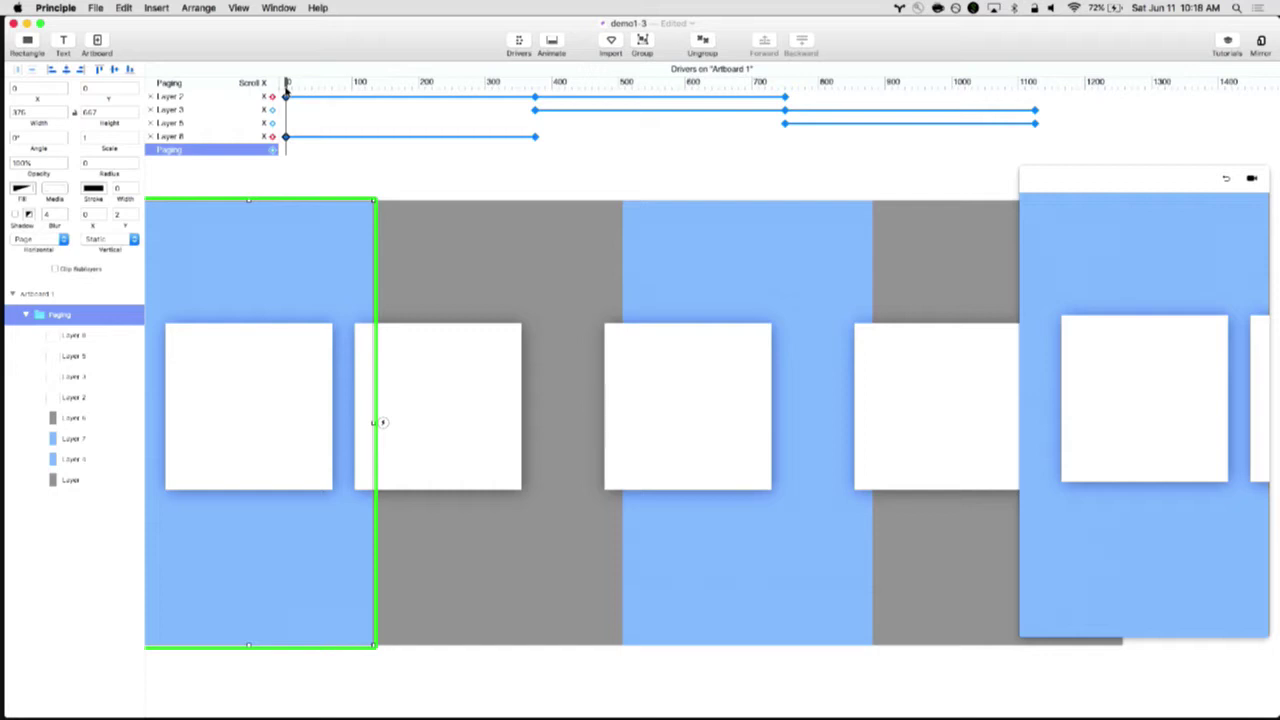
Show the animation timeline and make it taller, and move the drivers playhead to Layer 2's middle keyframe
{"action": "left_click", "coordinate": [550, 45]}
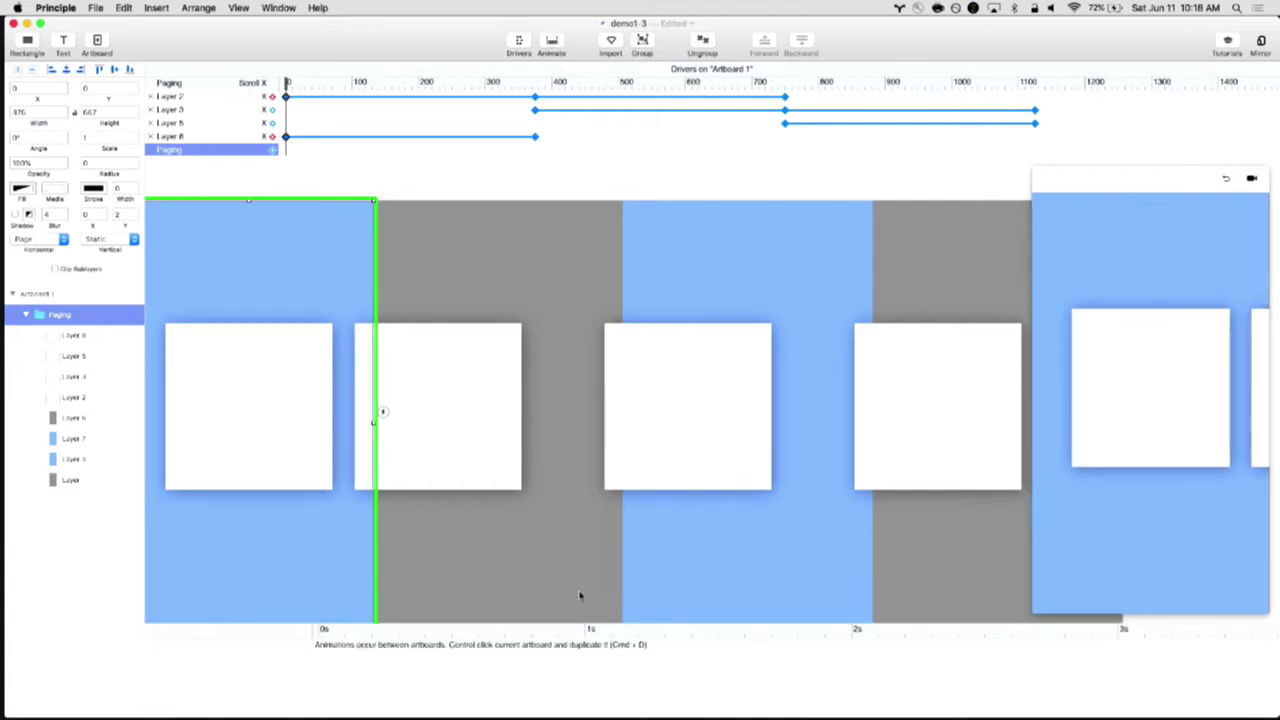
{"action": "left_click_drag", "start_coordinate": [598, 629], "coordinate": [604, 581]}
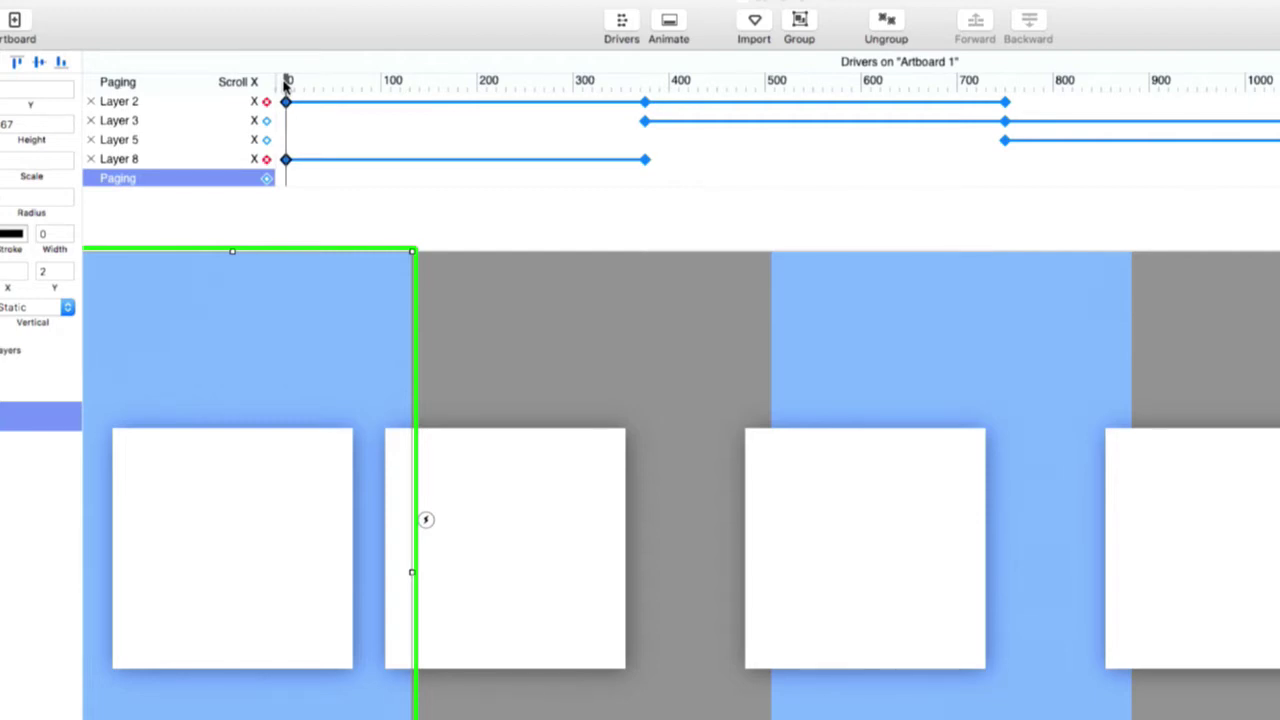
{"action": "left_click_drag", "start_coordinate": [285, 86], "coordinate": [645, 84]}
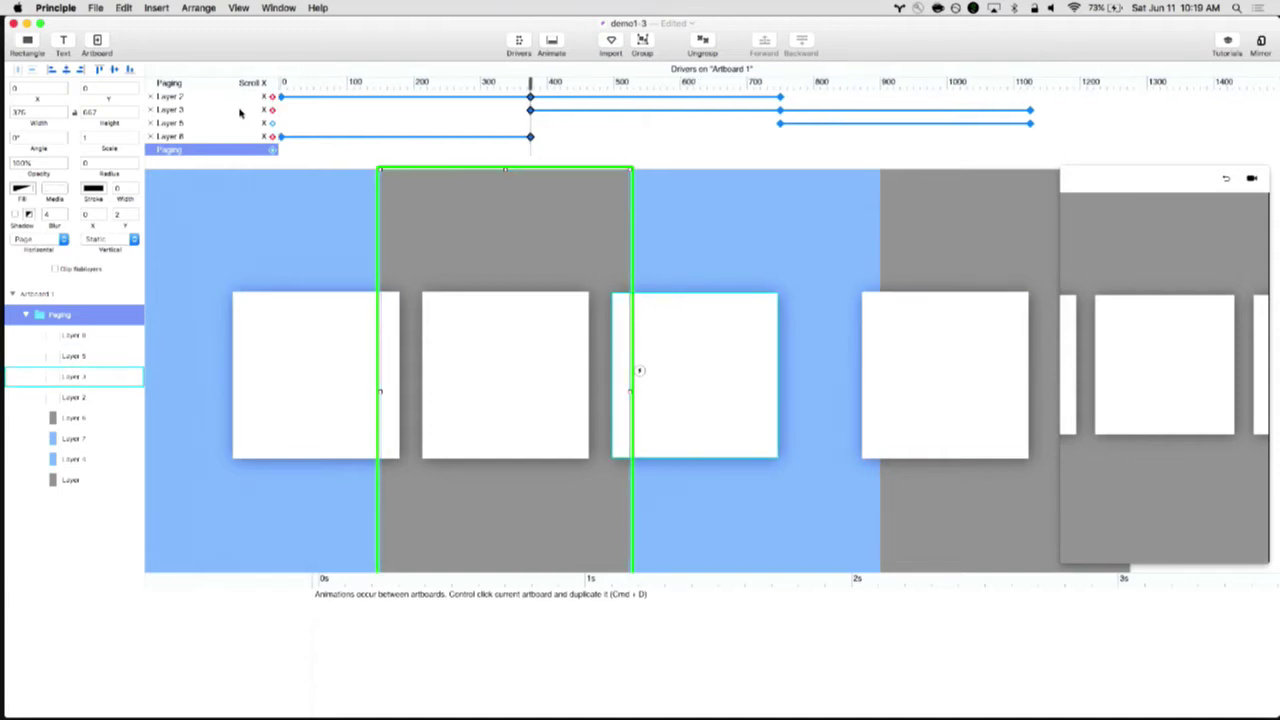
{"action": "scroll", "coordinate": [275, 112], "scroll_direction": "left", "scroll_amount": 2}
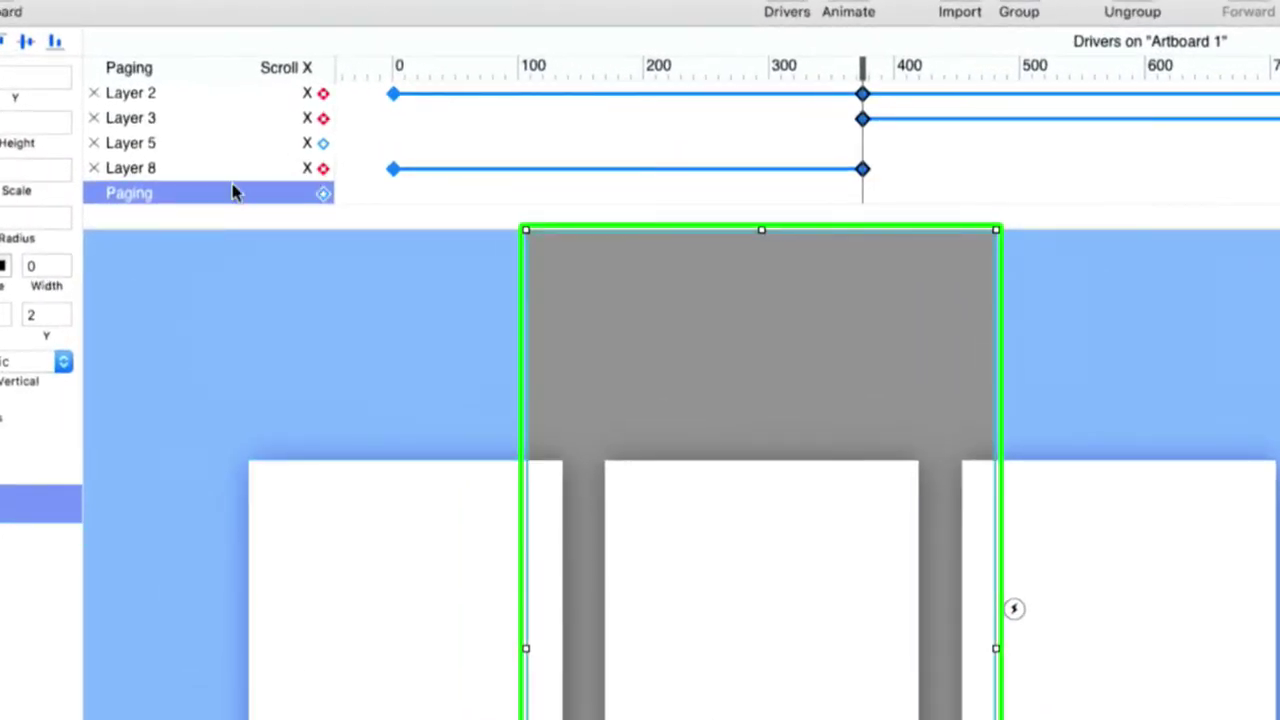
Select the Layer 8 card and look through the properties that can be driven for it
{"action": "left_click", "coordinate": [410, 489]}
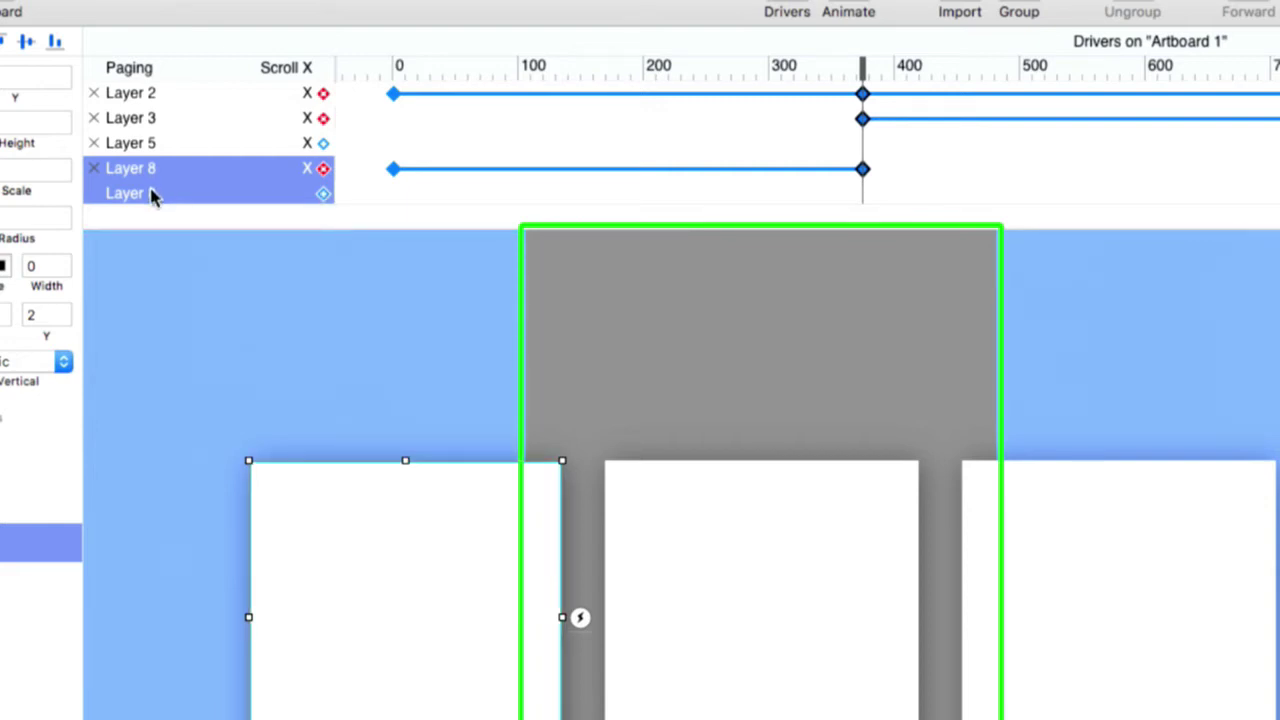
{"action": "left_click", "coordinate": [322, 196]}
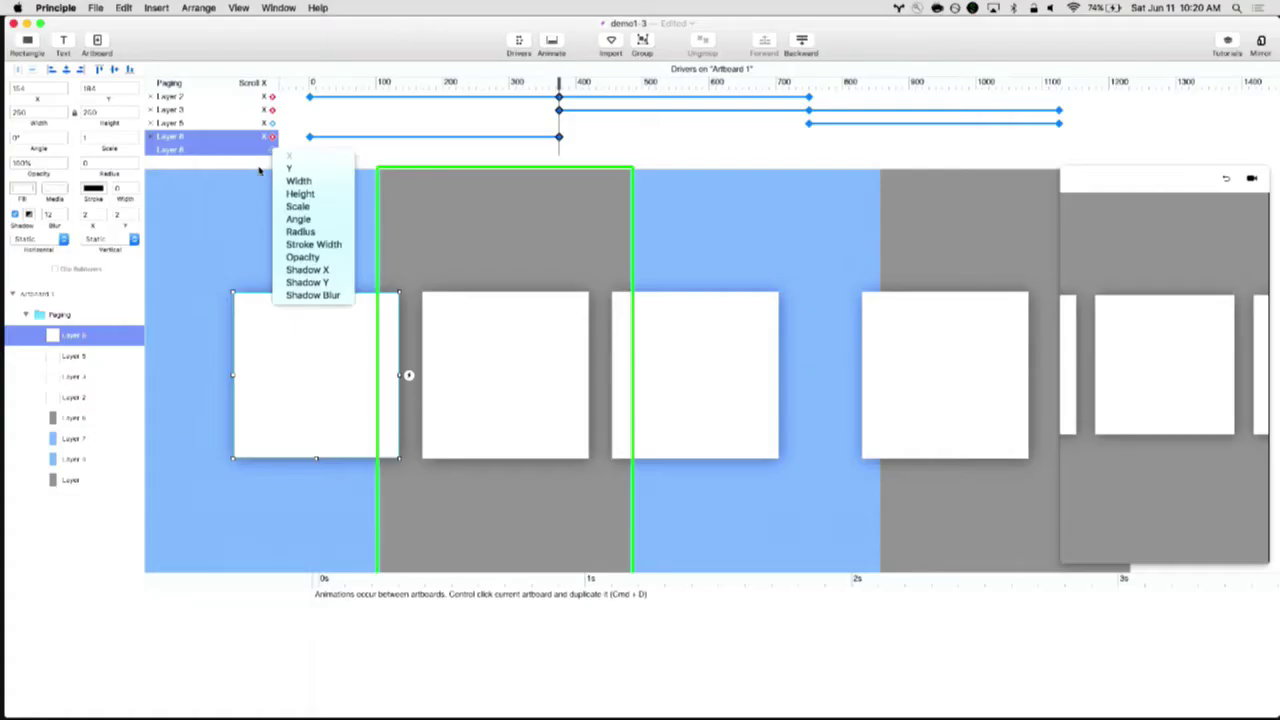
{"action": "left_click", "coordinate": [323, 151]}
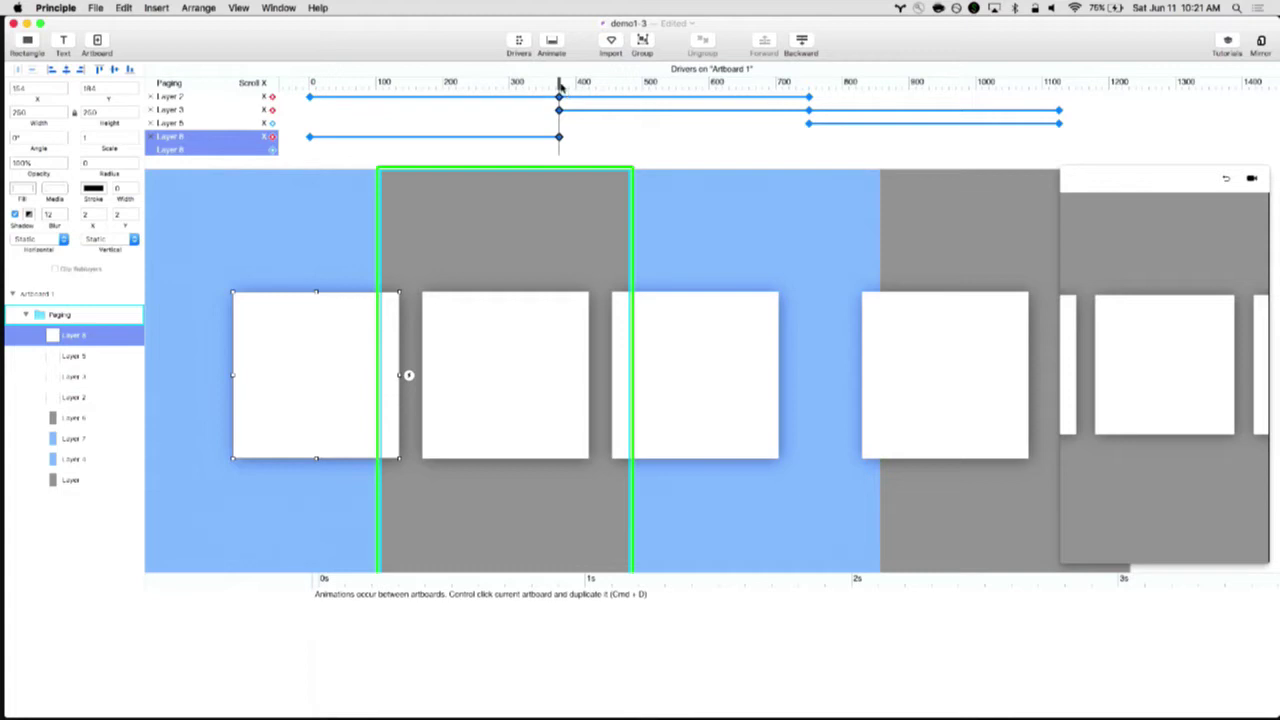
Scrub the drivers playhead to 0 and back to the middle keyframe to examine how Layer 8 moves
{"action": "left_click_drag", "start_coordinate": [560, 87], "coordinate": [310, 142]}
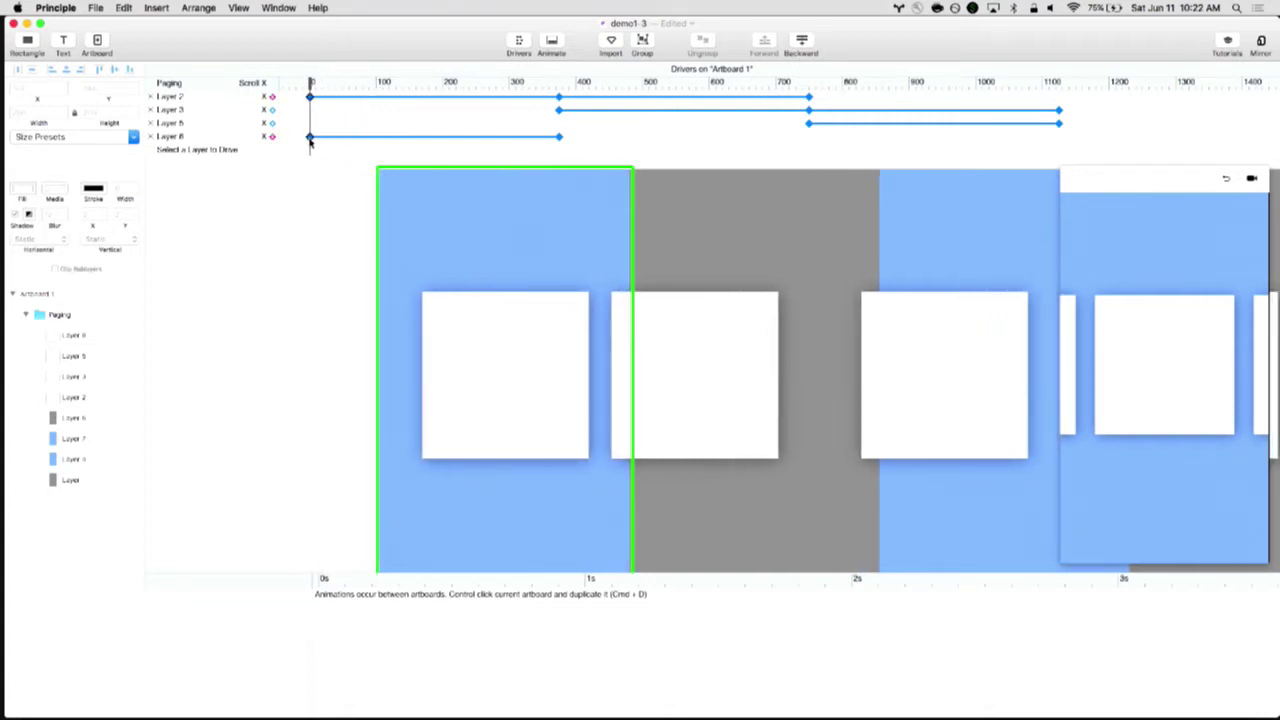
{"action": "left_click", "coordinate": [310, 140]}
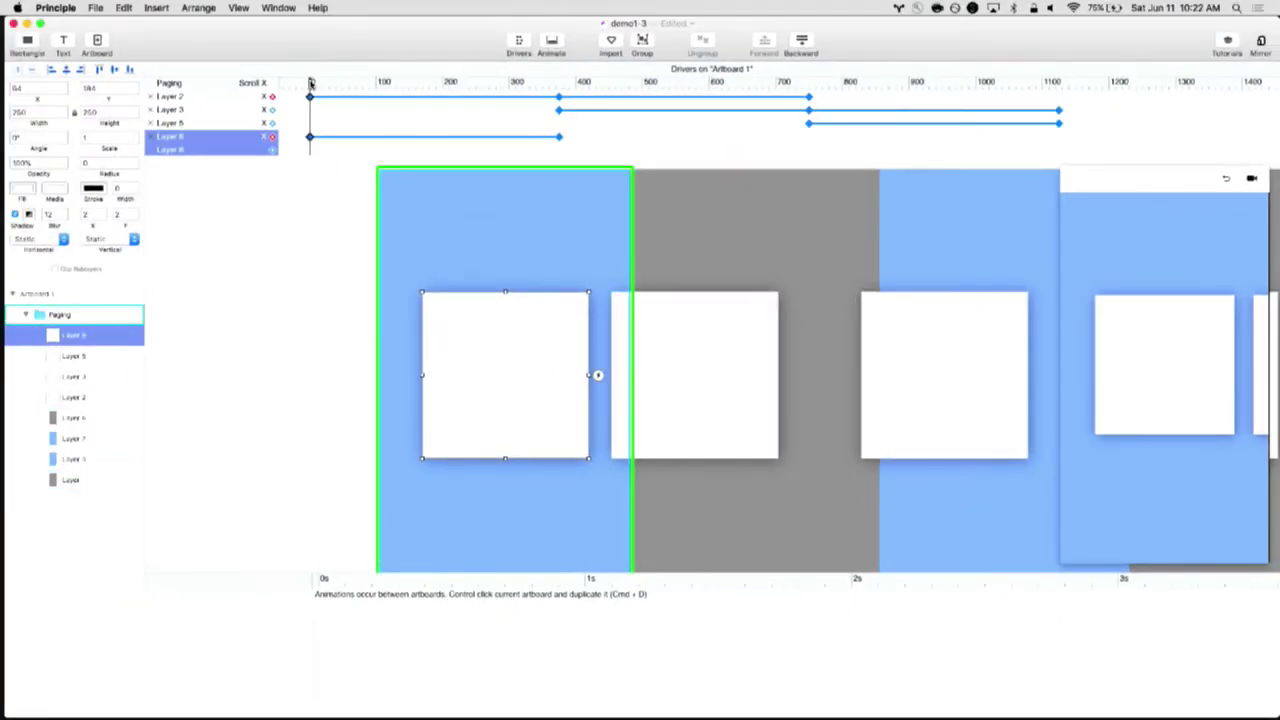
{"action": "left_click_drag", "start_coordinate": [311, 84], "coordinate": [561, 85]}
{"action": "left_click", "coordinate": [235, 135]}
Select Layer 2's driver and examine the card's position at its middle, first and last keyframes
{"action": "left_click", "coordinate": [214, 96]}
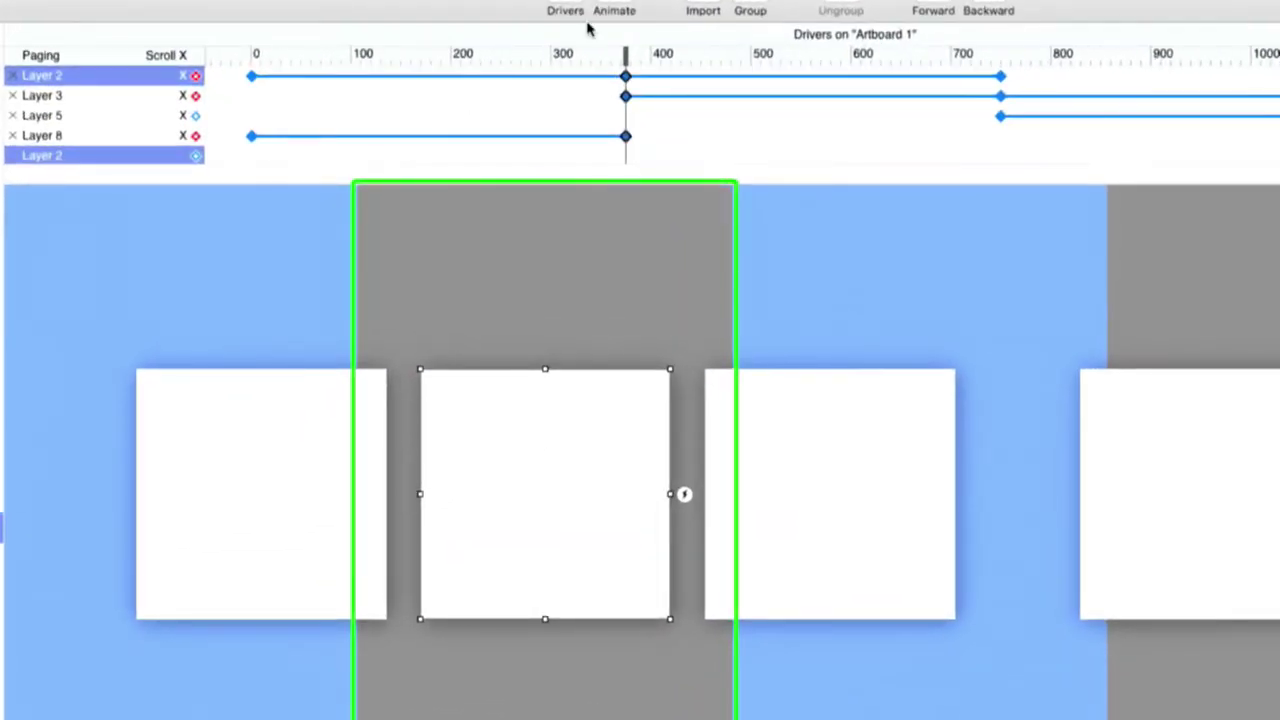
{"action": "left_click", "coordinate": [627, 78]}
{"action": "left_click", "coordinate": [252, 76]}
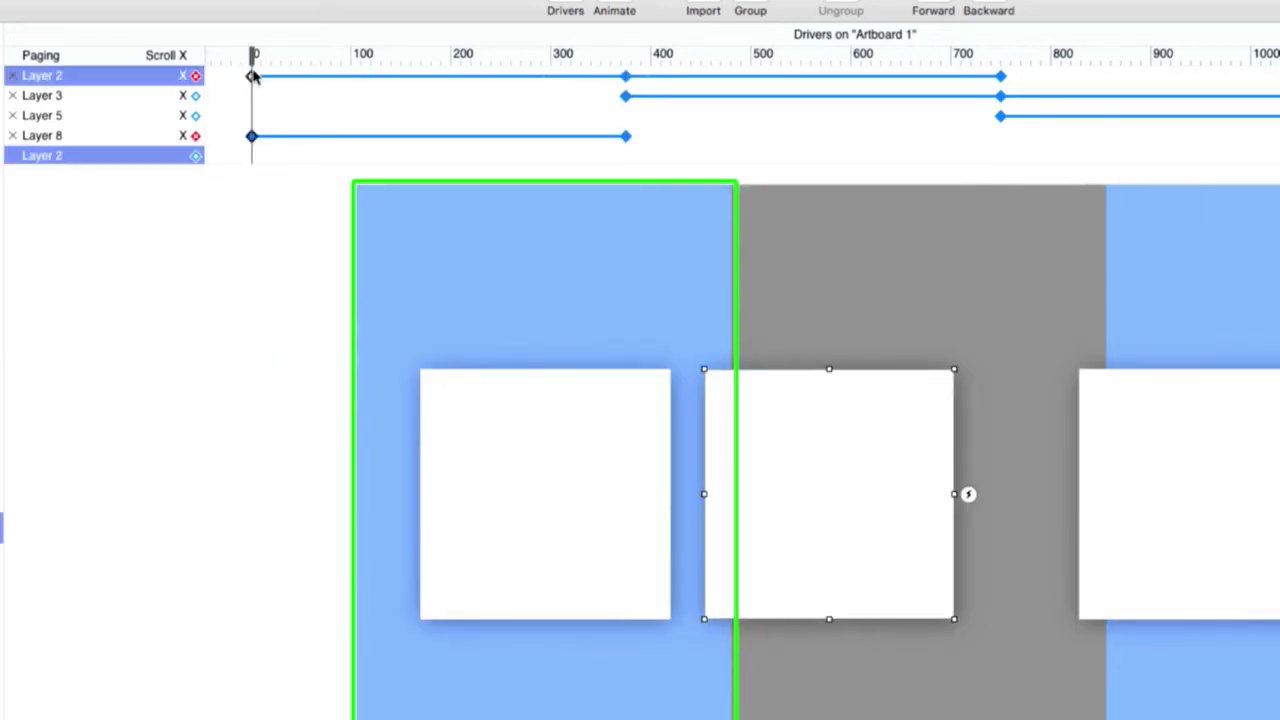
{"action": "left_click", "coordinate": [1001, 77]}
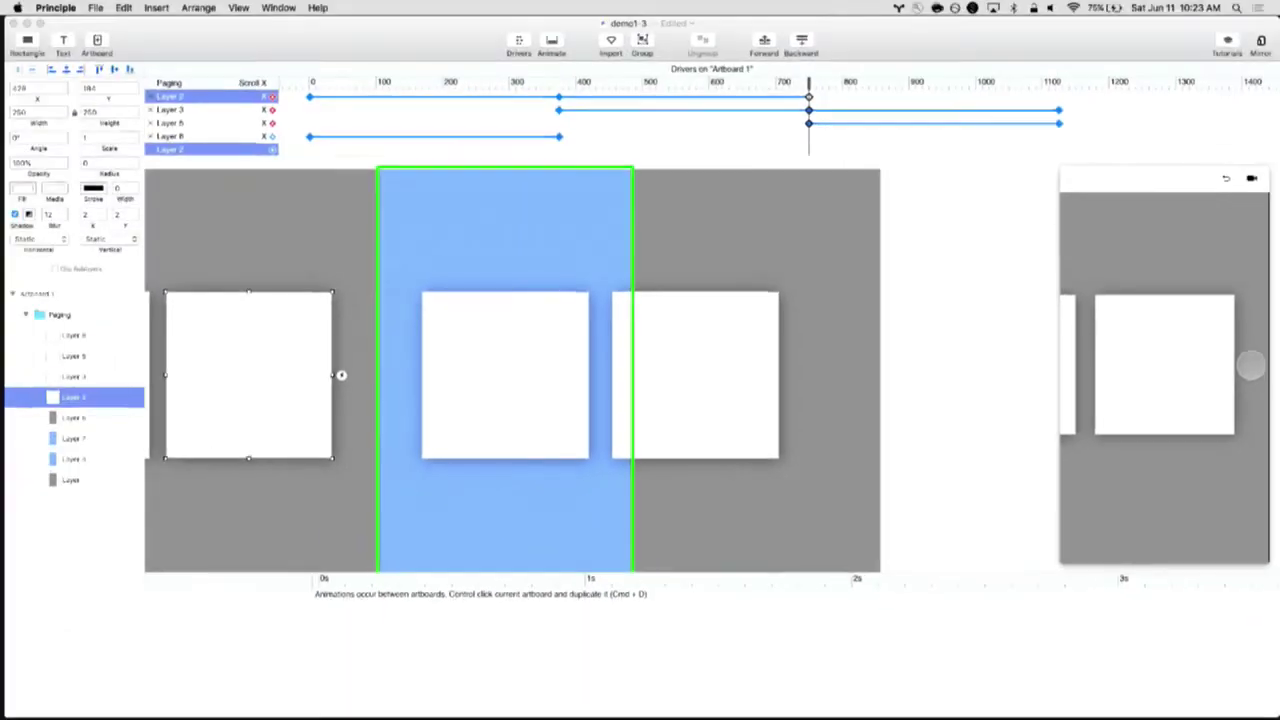
Page to the next card in the preview and examine the blue Layer 4 page background, leaving nothing selected
{"action": "left_click_drag", "start_coordinate": [1250, 365], "coordinate": [983, 366]}
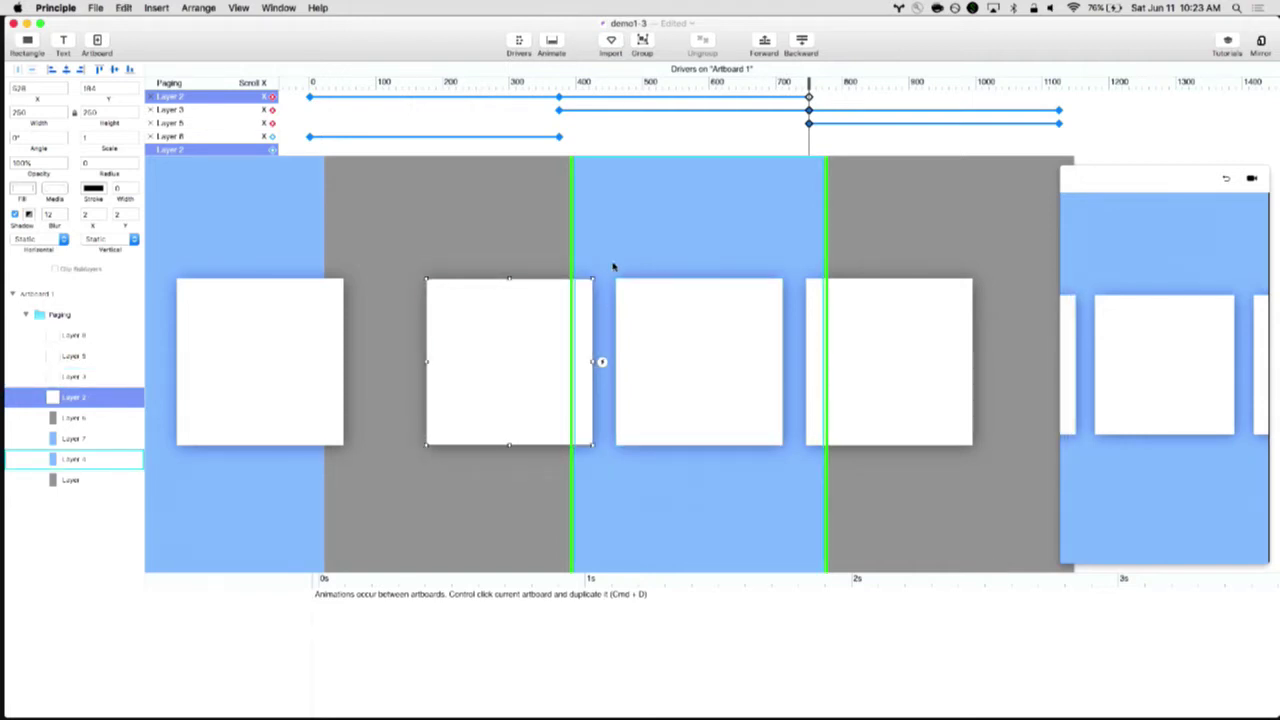
{"action": "left_click", "coordinate": [662, 270]}
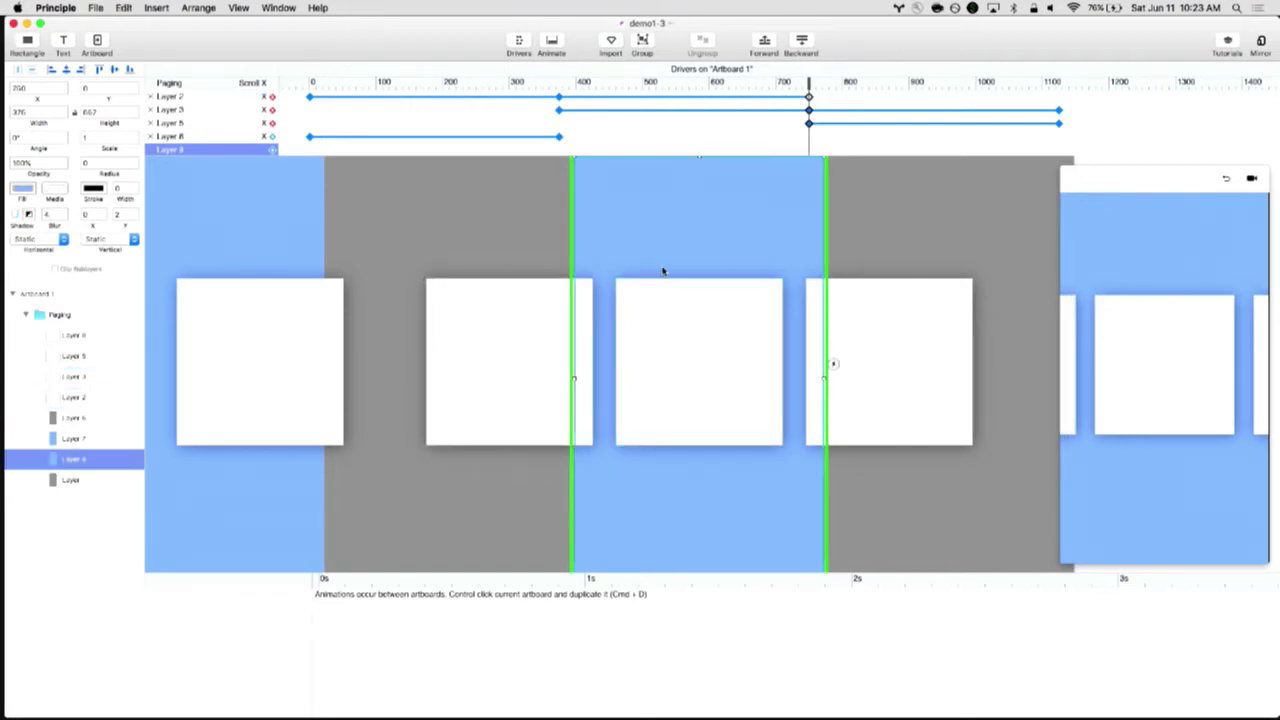
{"action": "scroll", "coordinate": [662, 162], "scroll_direction": "up", "scroll_amount": 3}
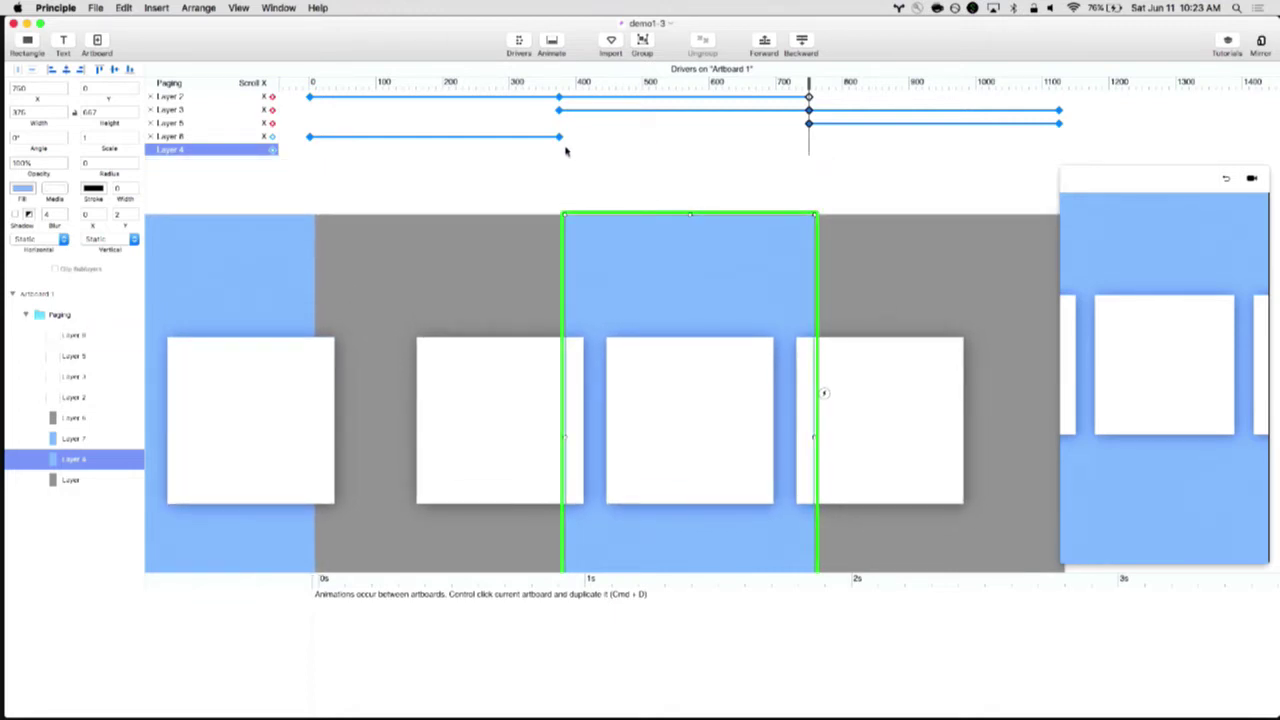
{"action": "left_click", "coordinate": [512, 178]}
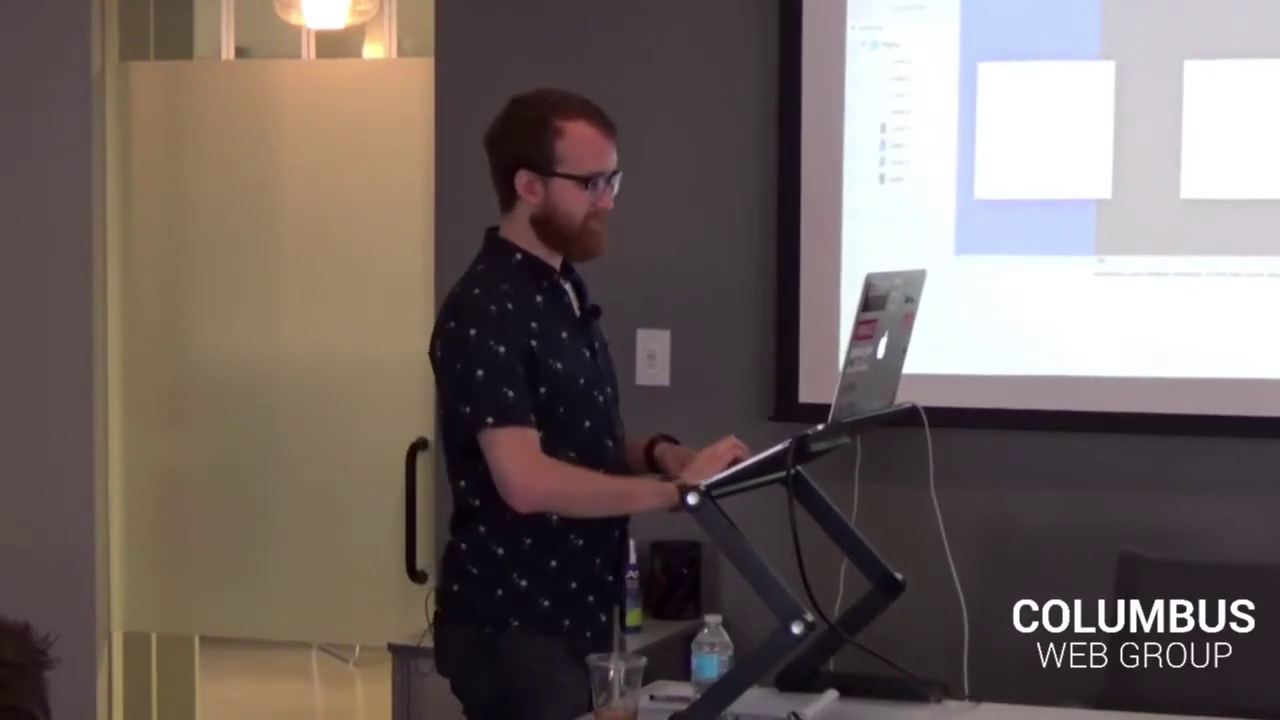
Switch to the demo6 project on another desktop and enlarge its preview window
{"action": "key", "text": "alt+super+minus"}
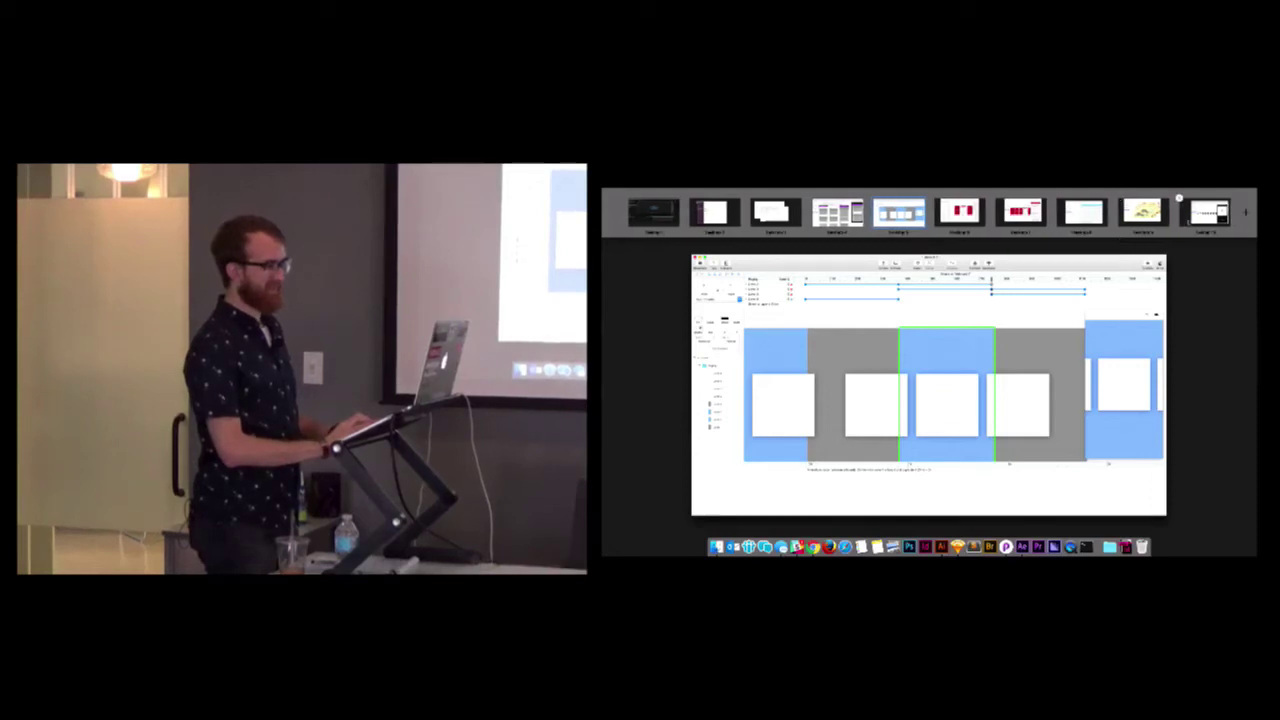
{"action": "left_click", "coordinate": [1205, 212]}
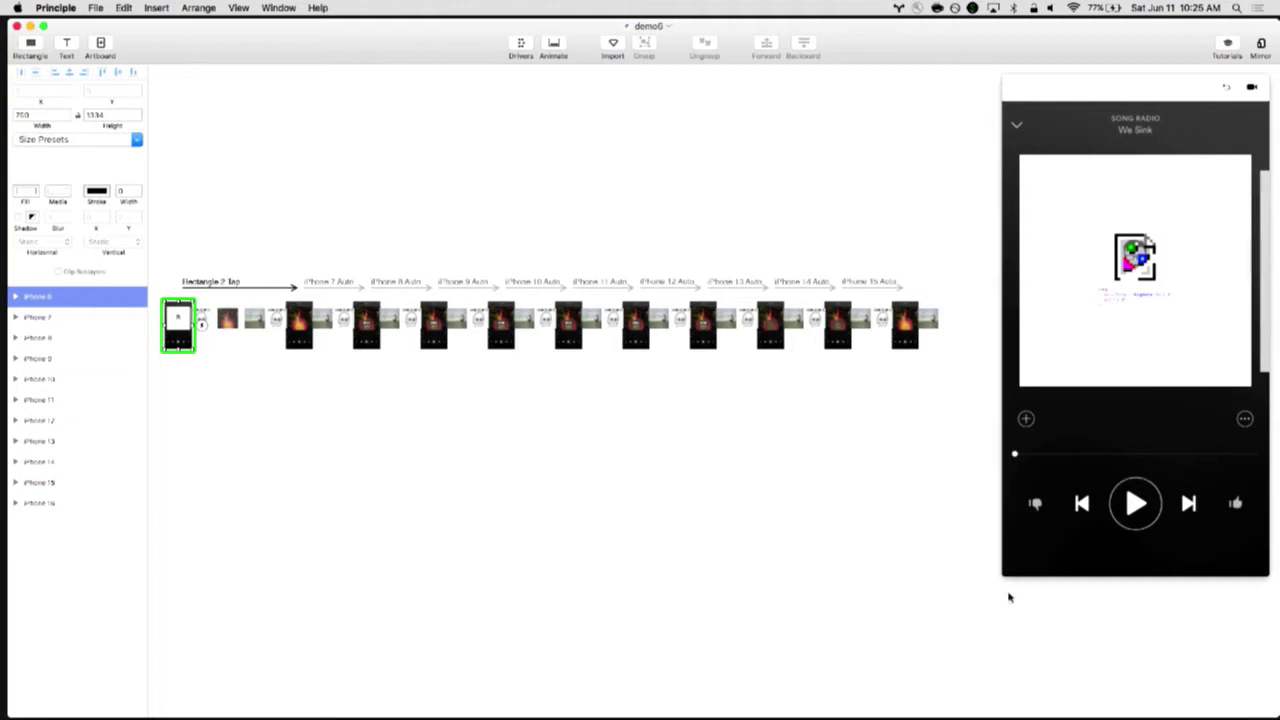
{"action": "left_click_drag", "start_coordinate": [1005, 574], "coordinate": [864, 677]}
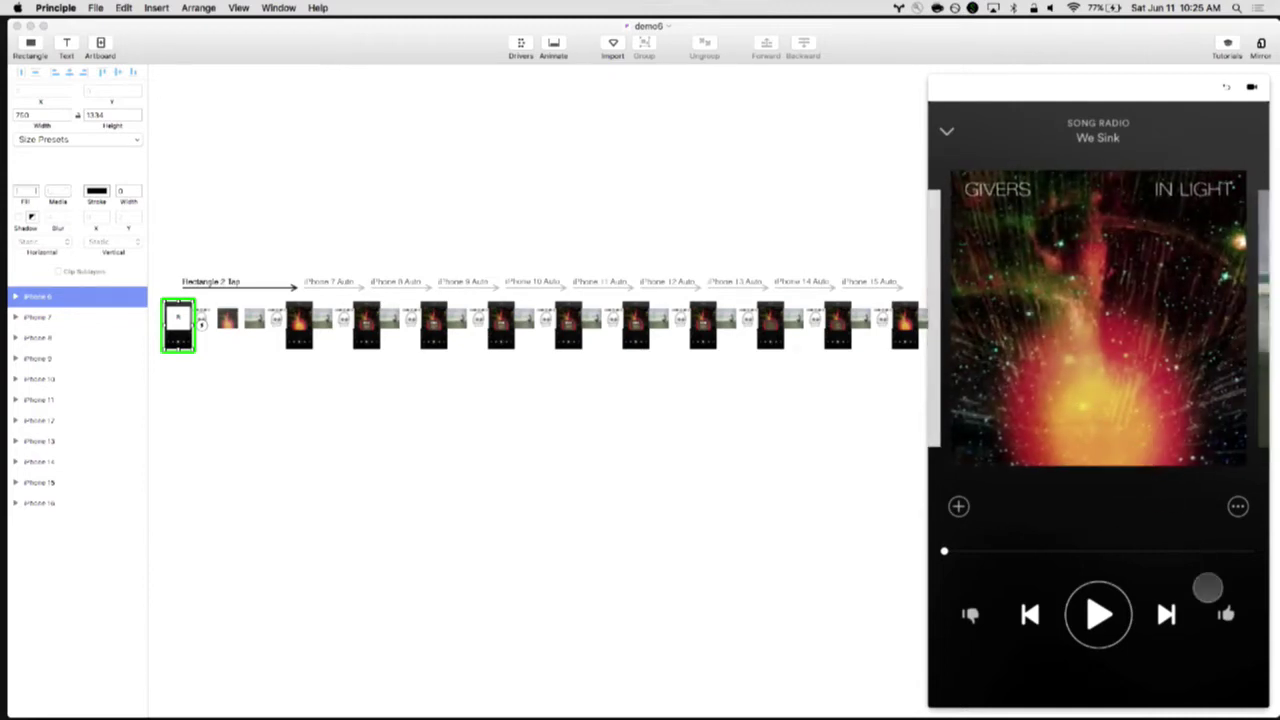
Play the thumbs-up interaction in the preview twice, rewinding the prototype after each run
{"action": "left_click", "coordinate": [1226, 612]}
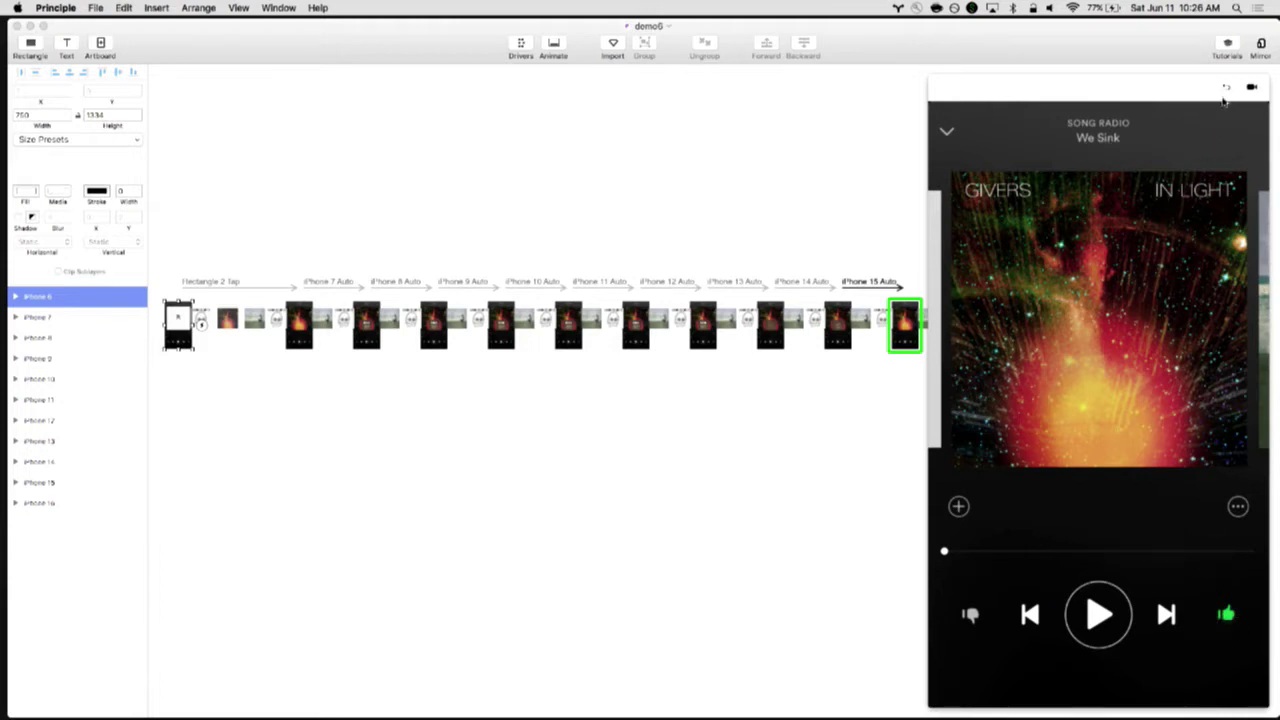
{"action": "left_click", "coordinate": [1226, 88]}
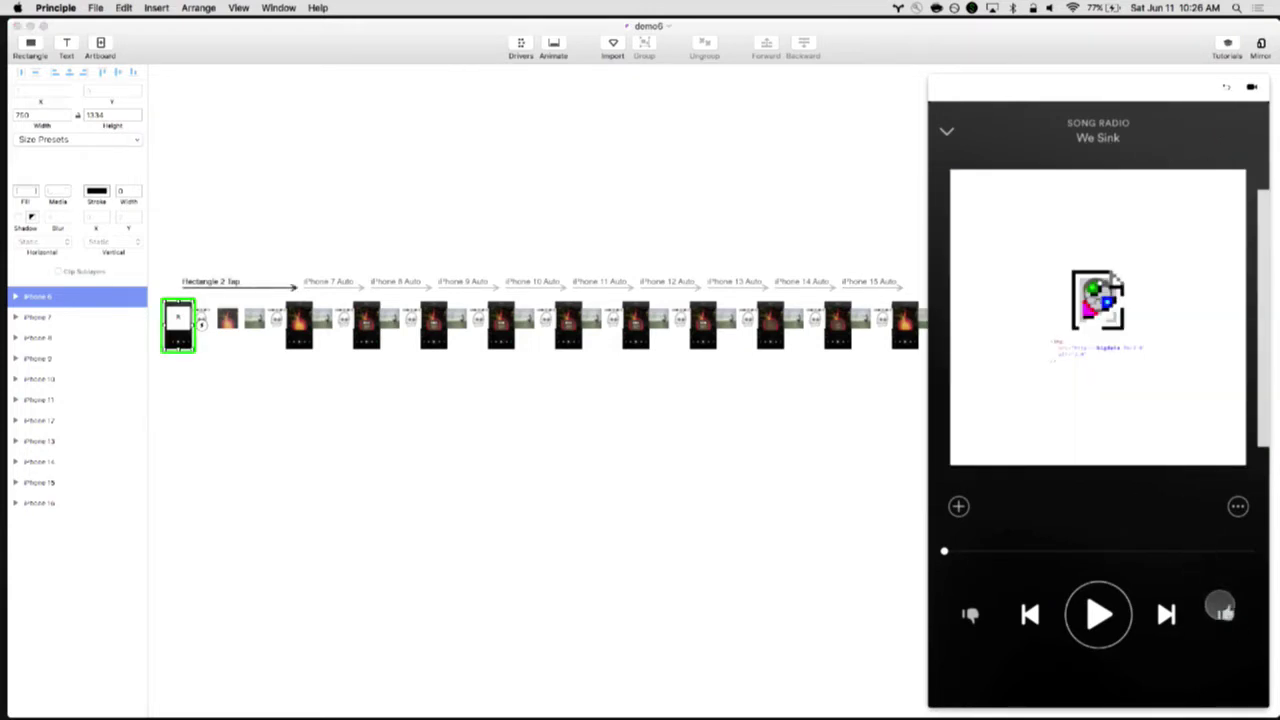
{"action": "left_click", "coordinate": [1226, 614]}
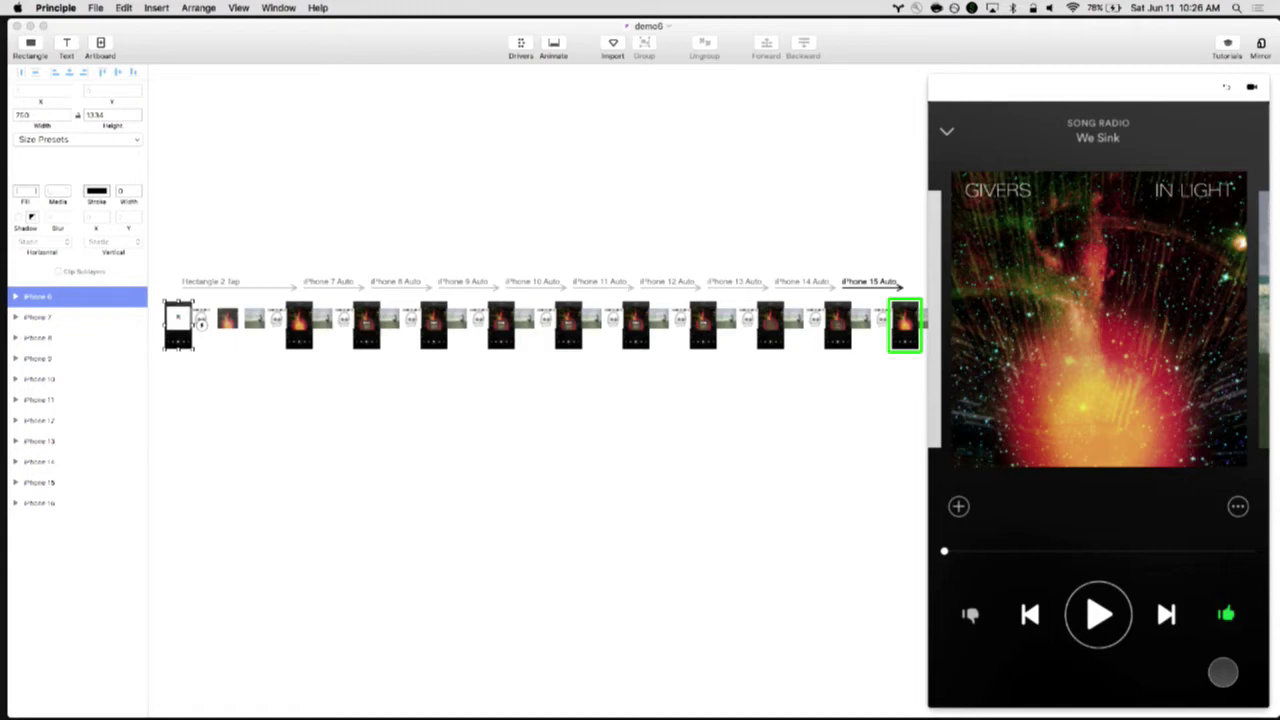
{"action": "left_click", "coordinate": [1228, 91]}
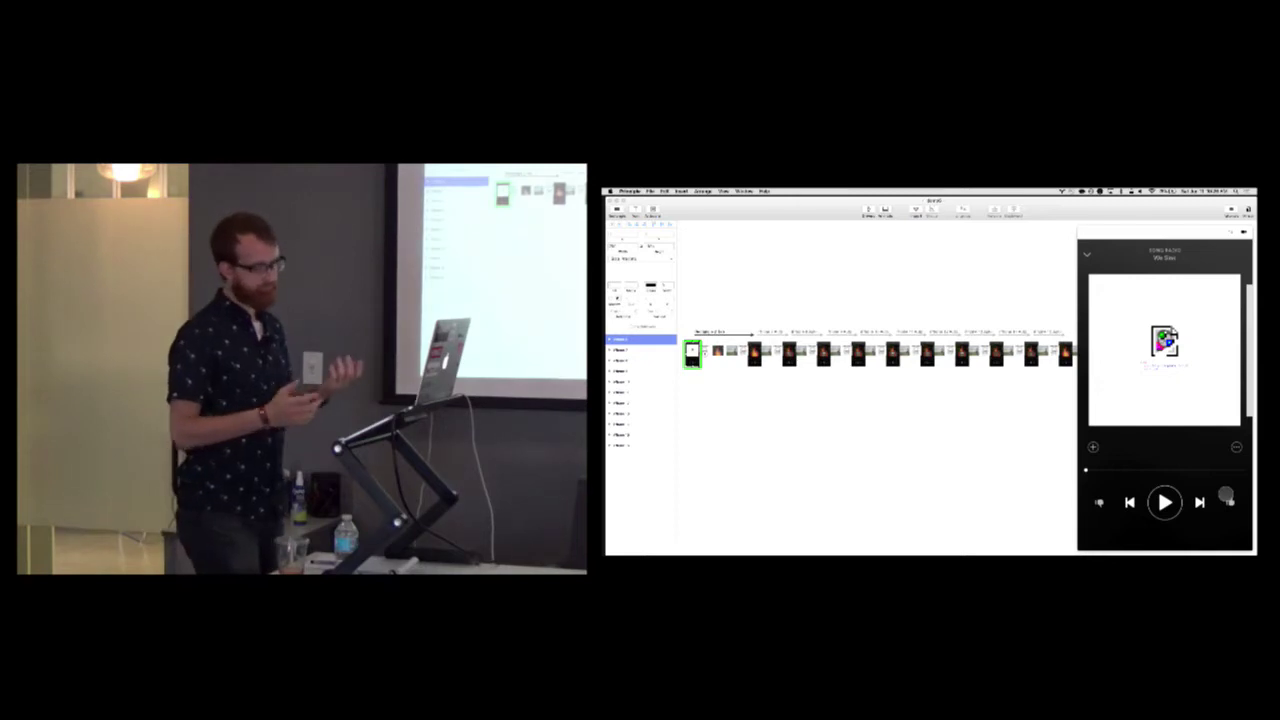
Show the drivers for iPhone 6 and adjust the panel's height to examine the paging group's X, Scale and Opacity drivers
{"action": "left_click", "coordinate": [870, 210]}
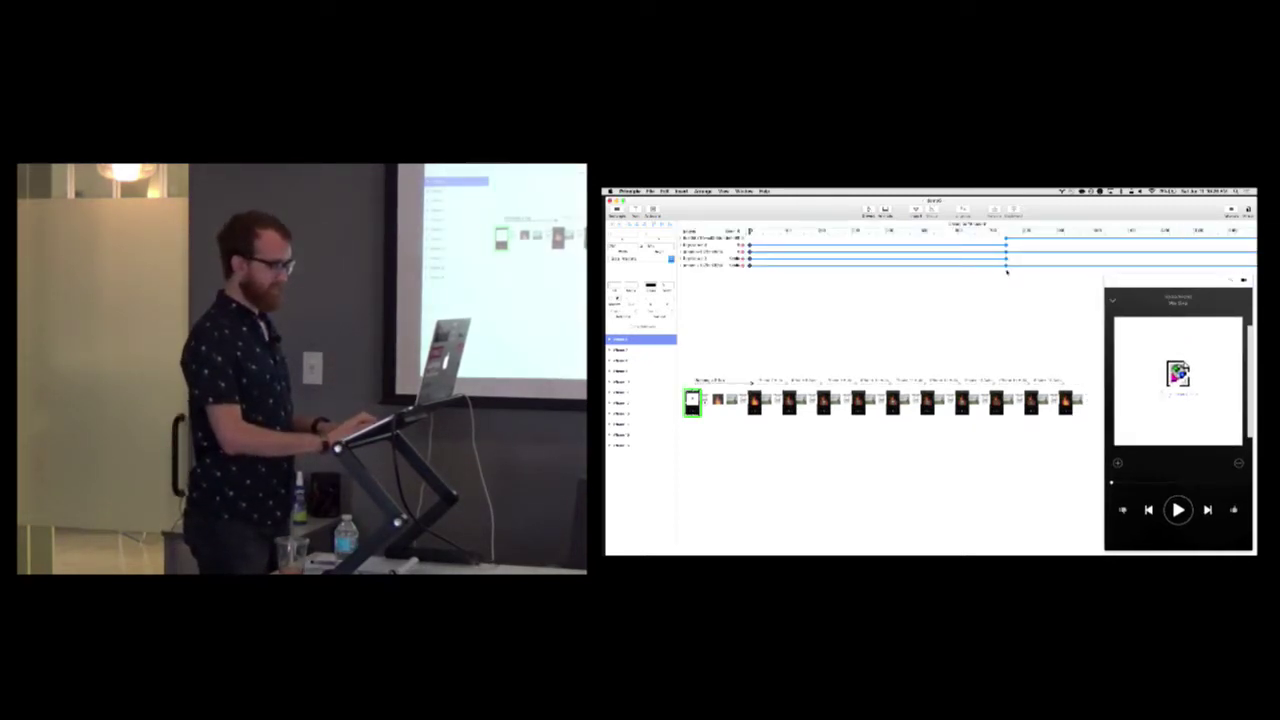
{"action": "left_click_drag", "start_coordinate": [1007, 268], "coordinate": [989, 342]}
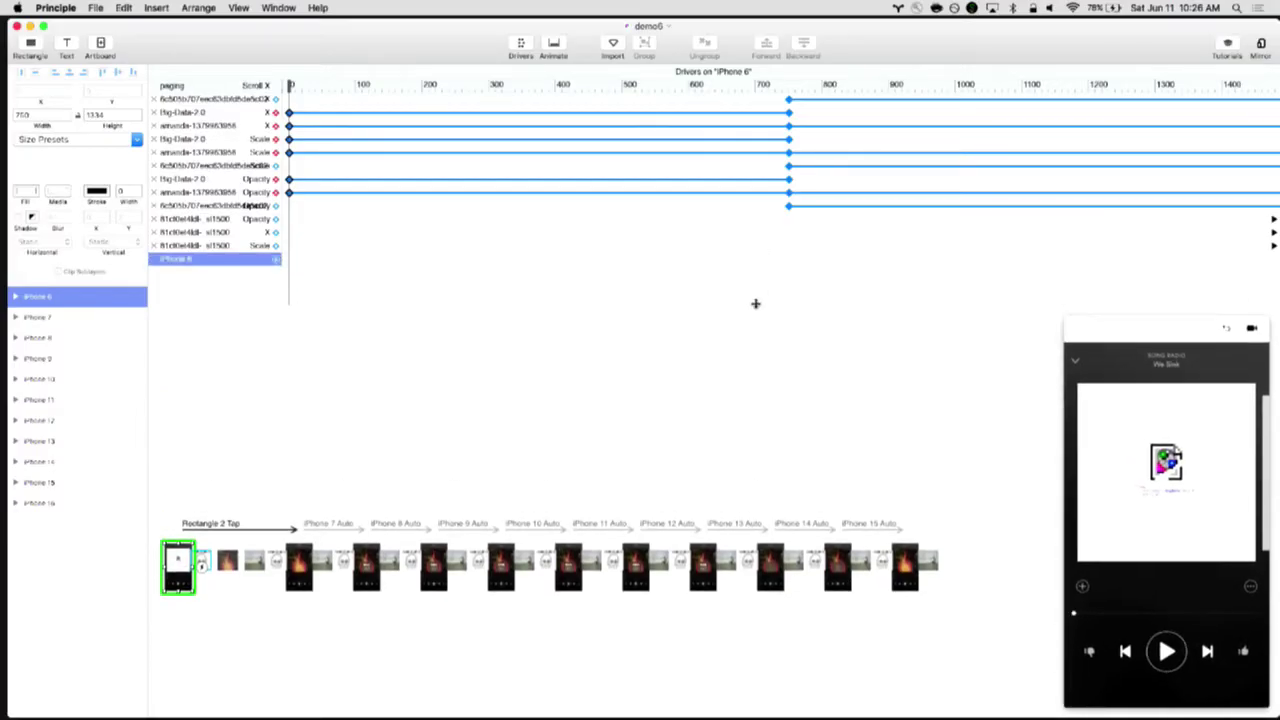
{"action": "left_click_drag", "start_coordinate": [755, 303], "coordinate": [755, 286]}
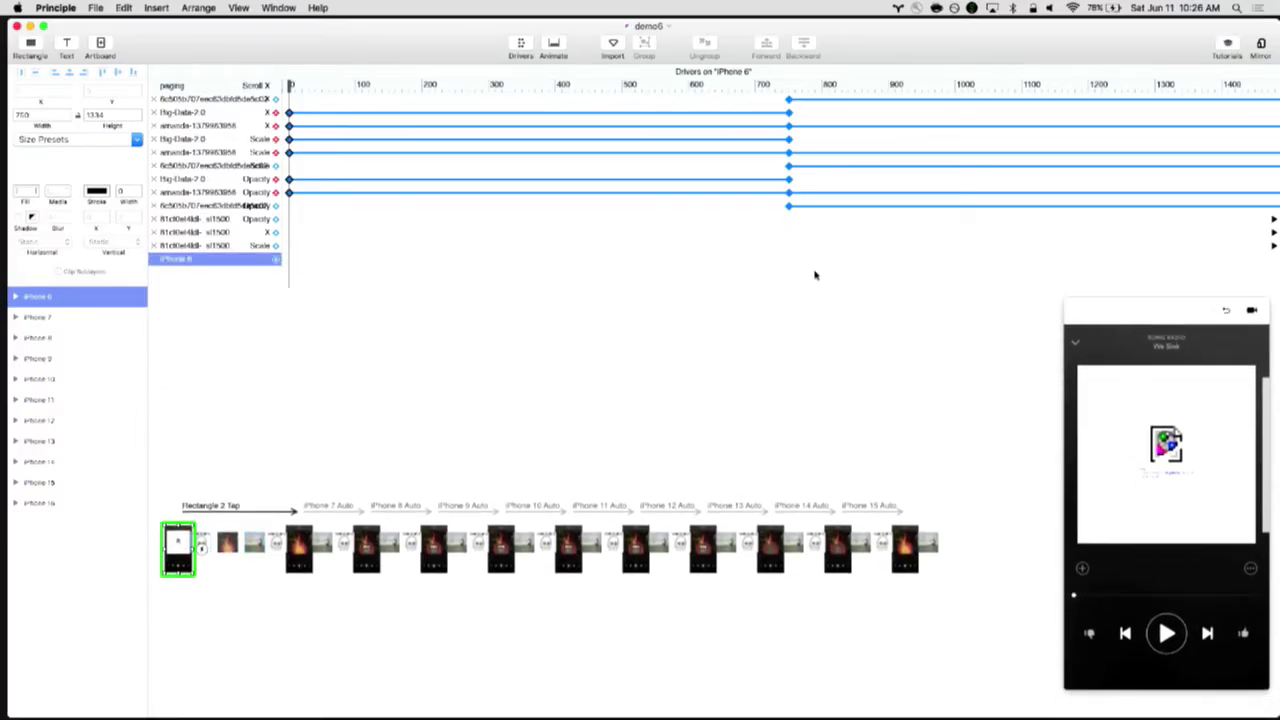
{"action": "left_click", "coordinate": [843, 293]}
{"action": "left_click_drag", "start_coordinate": [835, 291], "coordinate": [835, 237]}
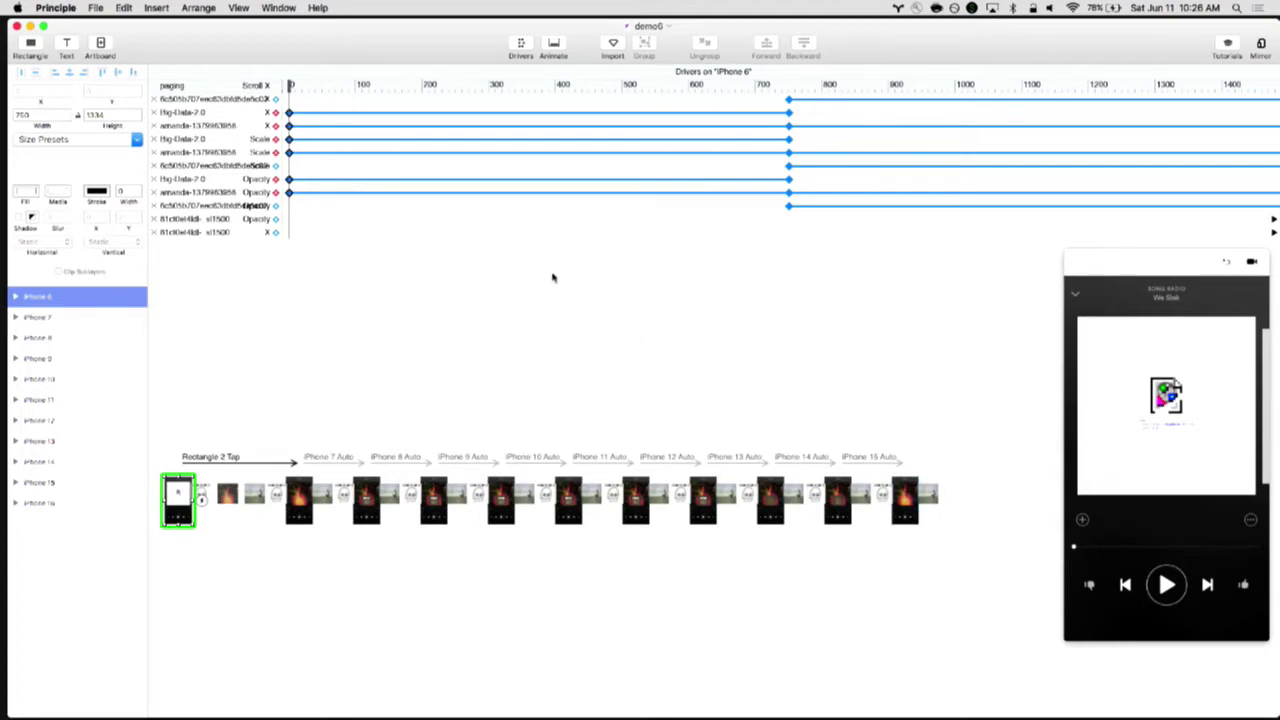
Show the animation timeline for the Rectangle 2 Tap transition and make it taller to examine its animated properties
{"action": "left_click", "coordinate": [553, 44]}
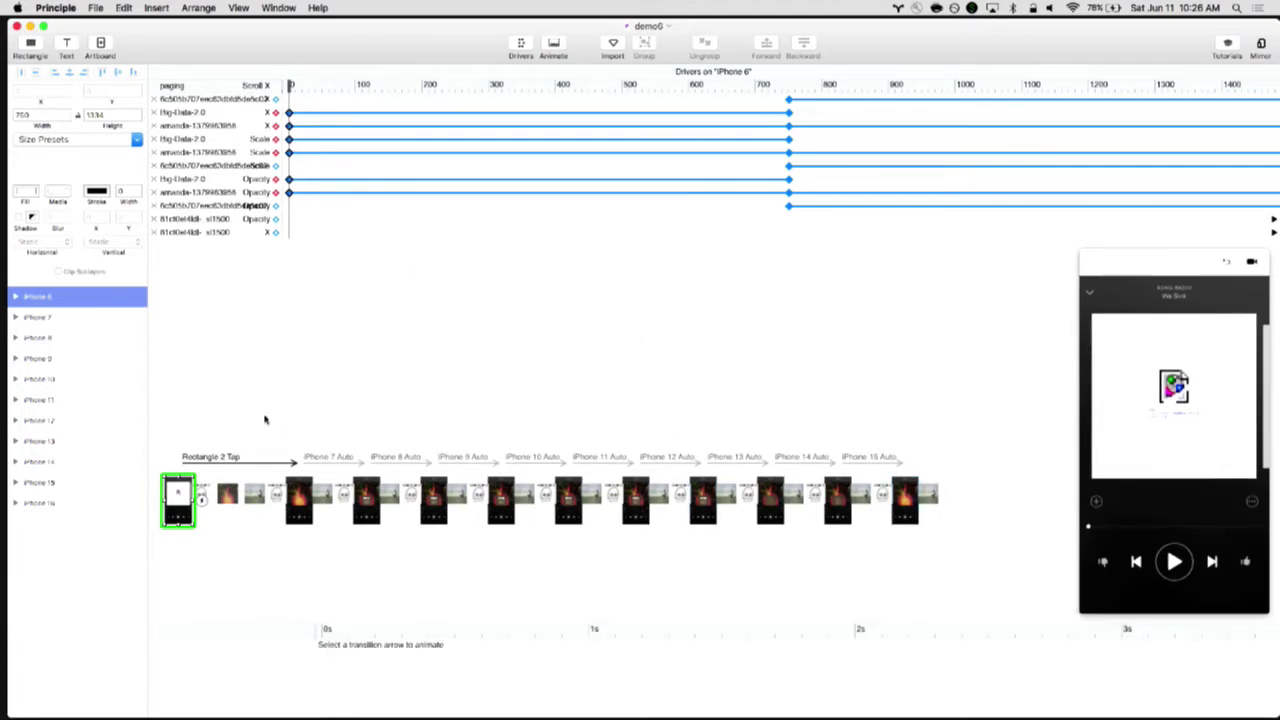
{"action": "left_click", "coordinate": [238, 461]}
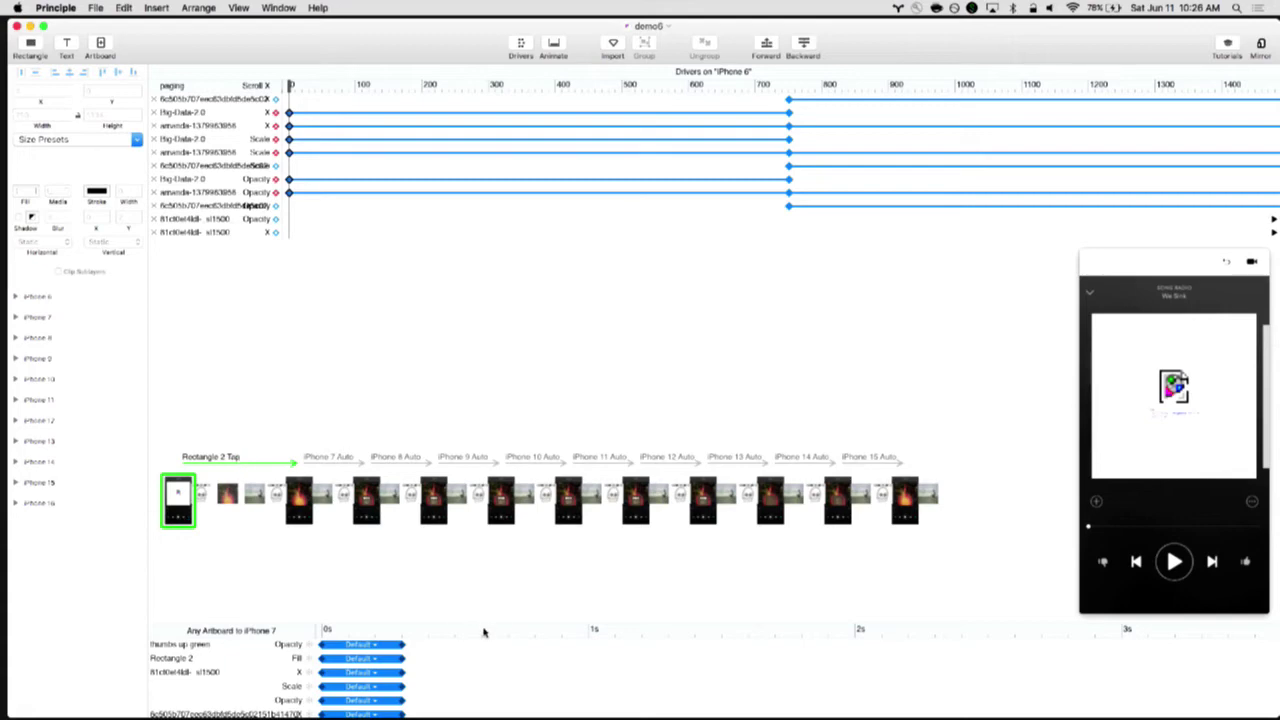
{"action": "left_click_drag", "start_coordinate": [483, 632], "coordinate": [455, 578]}
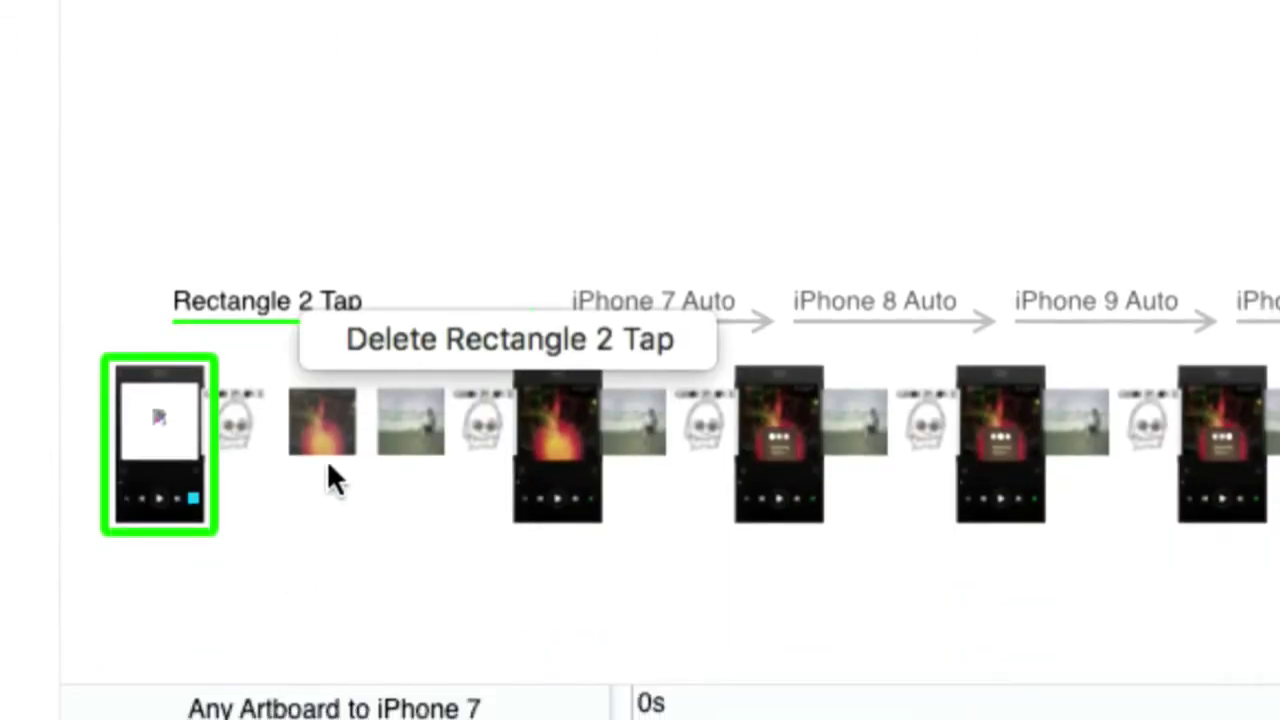
Delete the Rectangle 2 Tap transition and hide the drivers panel
{"action": "key", "text": "Down"}
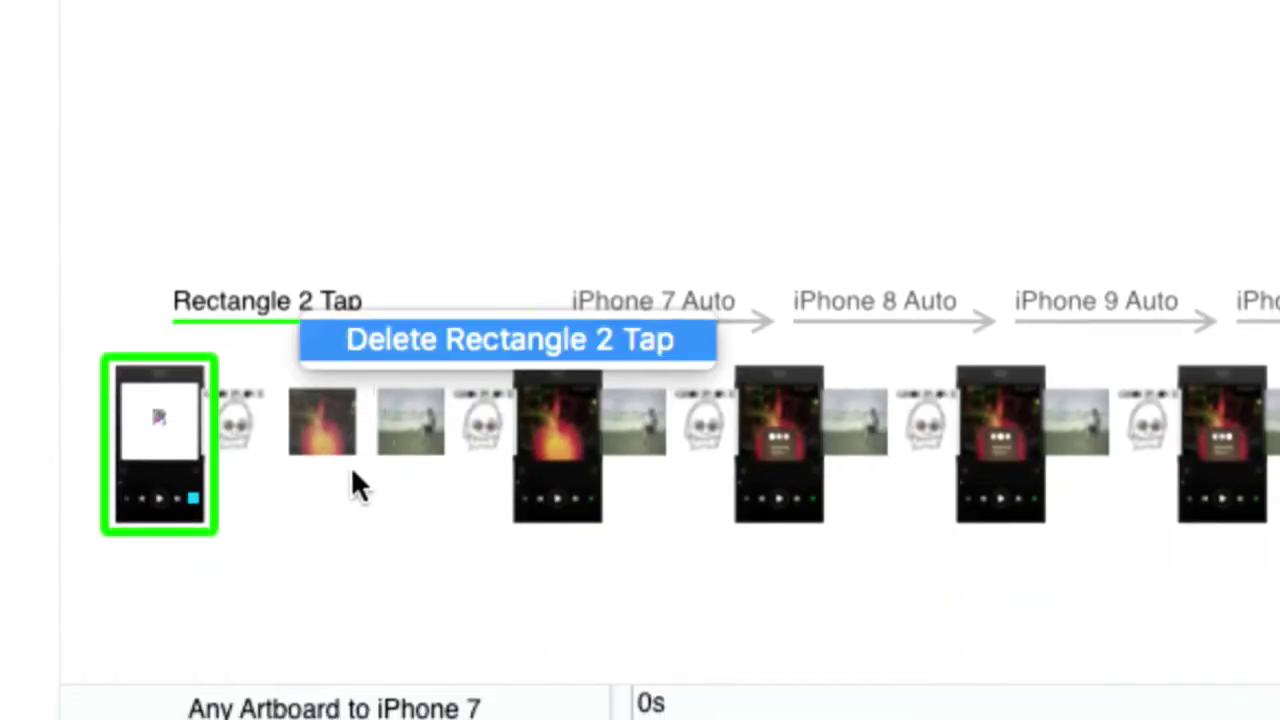
{"action": "key", "text": "Return"}
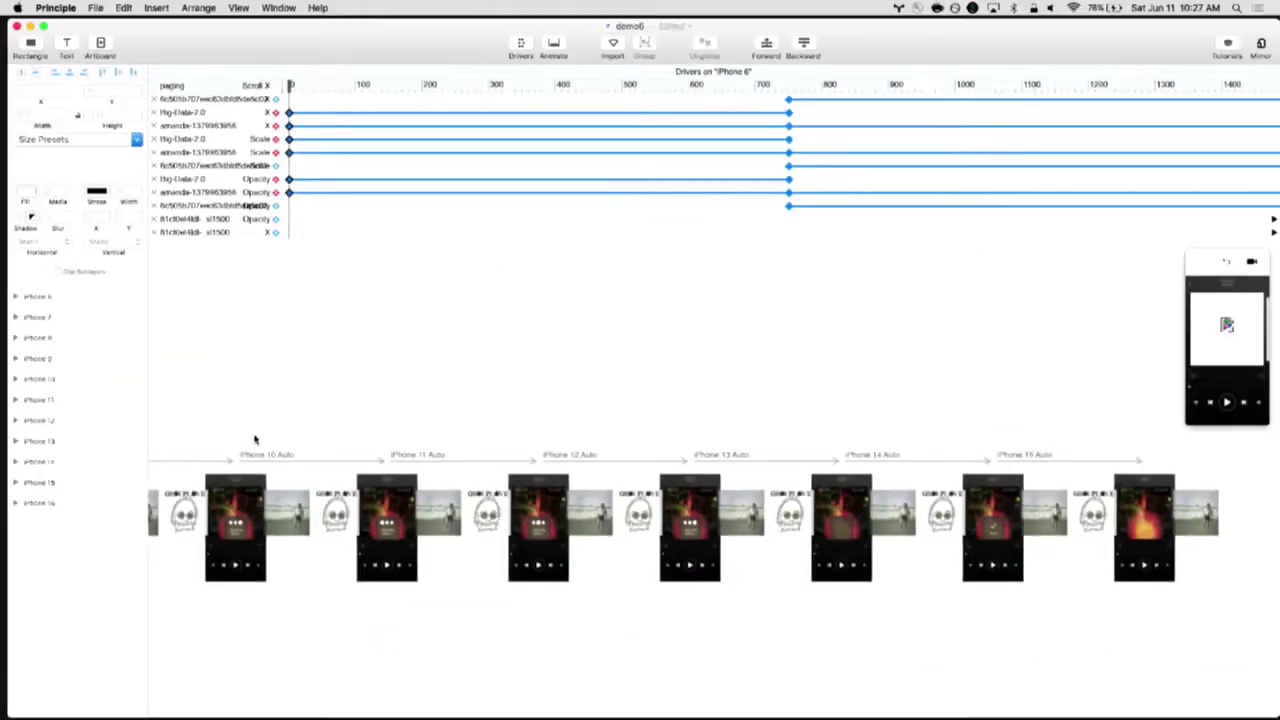
{"action": "left_click", "coordinate": [522, 48]}
{"action": "left_click", "coordinate": [385, 395]}
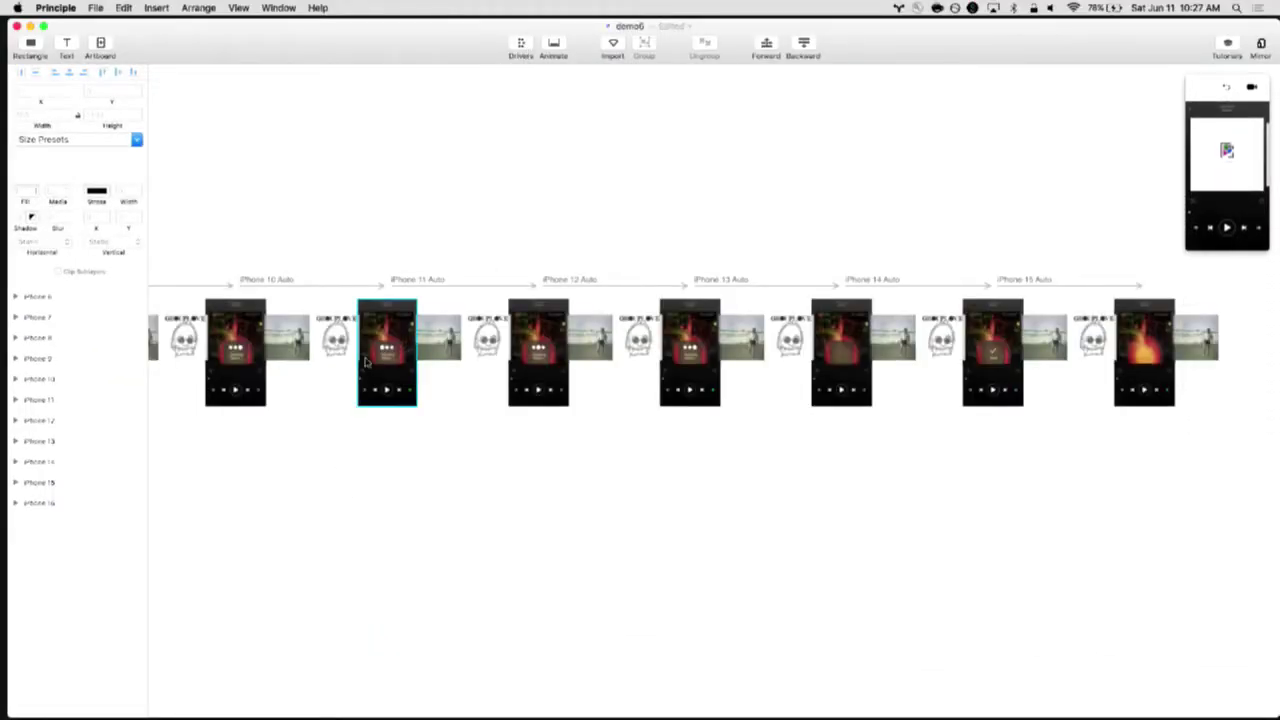
Examine the chain of artboards and auto transitions, going back to the iPhone 6 artboard at its start
{"action": "scroll", "coordinate": [366, 360], "scroll_direction": "down", "scroll_amount": 3}
{"action": "left_click", "coordinate": [245, 305]}
{"action": "scroll", "coordinate": [243, 305], "scroll_direction": "left", "scroll_amount": 10}
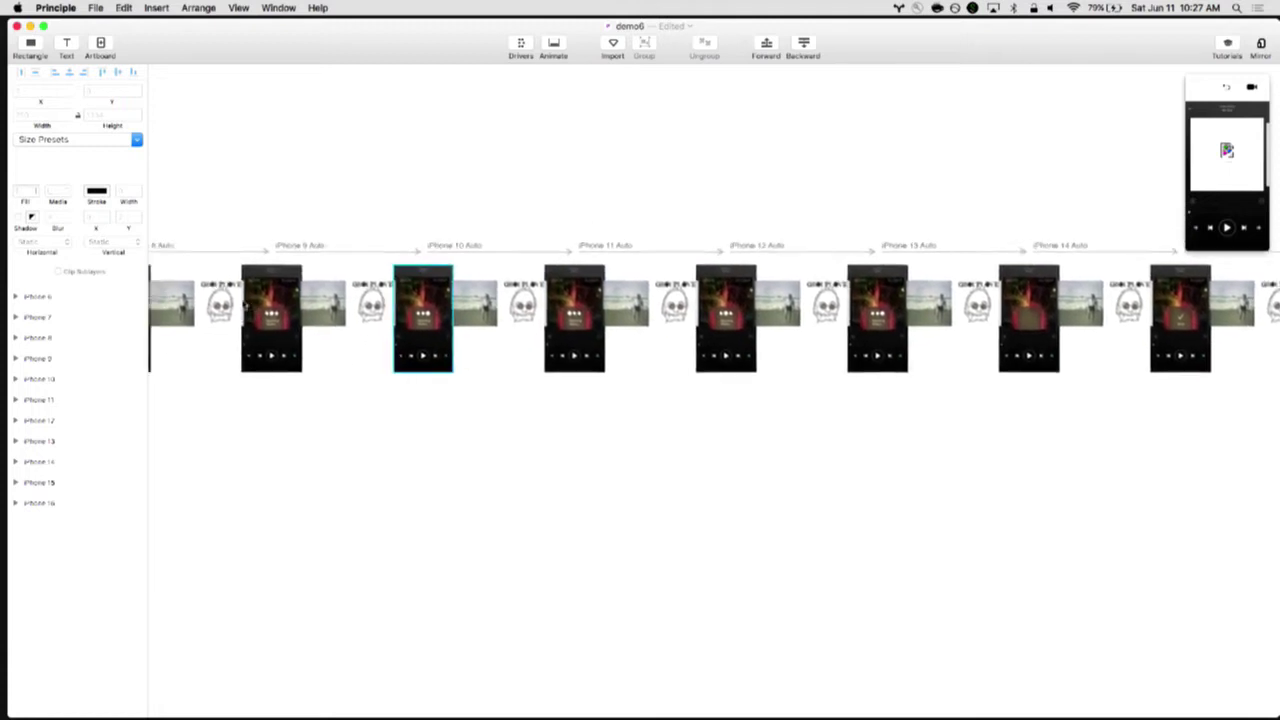
{"action": "scroll", "coordinate": [243, 305], "scroll_direction": "left", "scroll_amount": 5}
{"action": "left_click", "coordinate": [340, 430]}
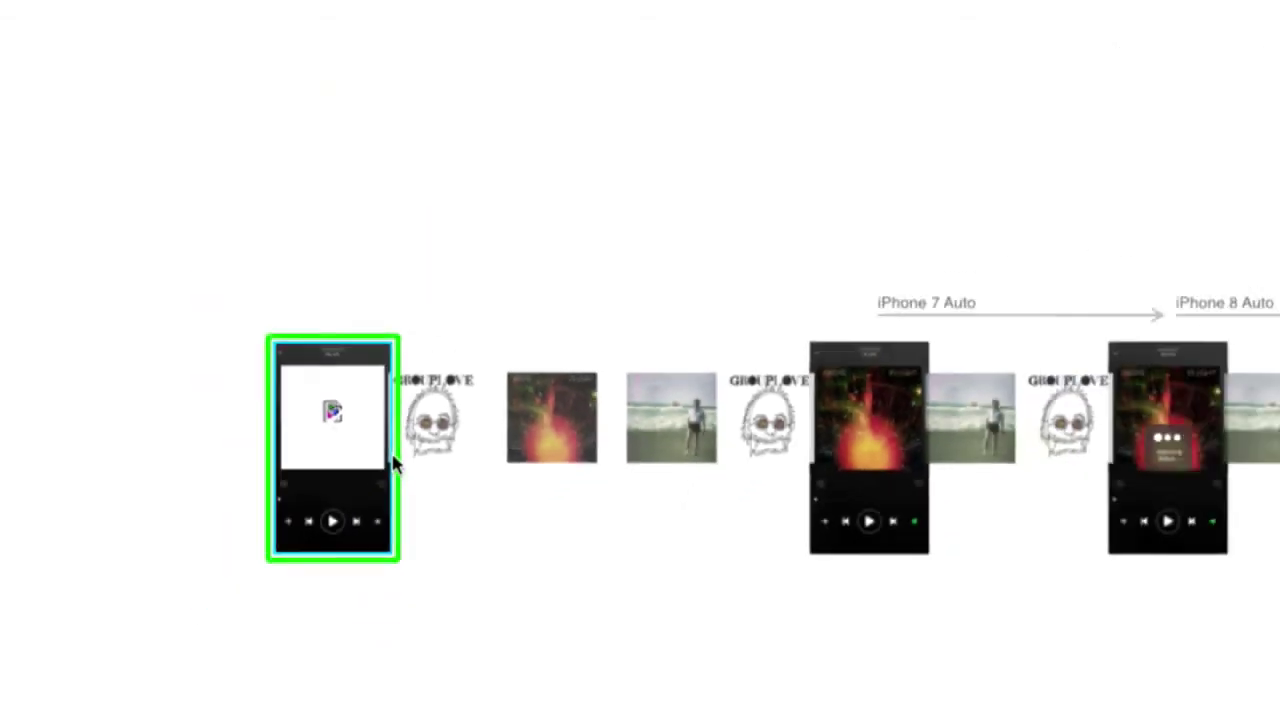
{"action": "scroll", "coordinate": [363, 420], "scroll_direction": "up", "scroll_amount": 5}
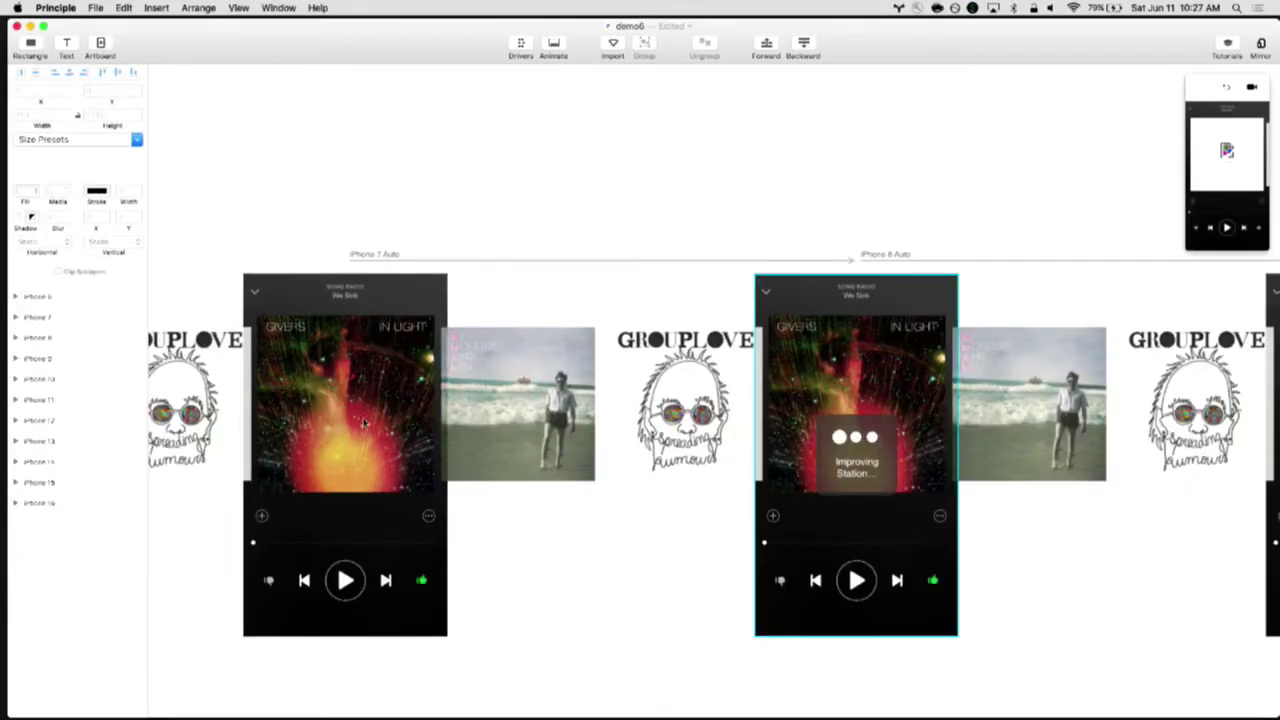
{"action": "scroll", "coordinate": [313, 405], "scroll_direction": "left", "scroll_amount": 10}
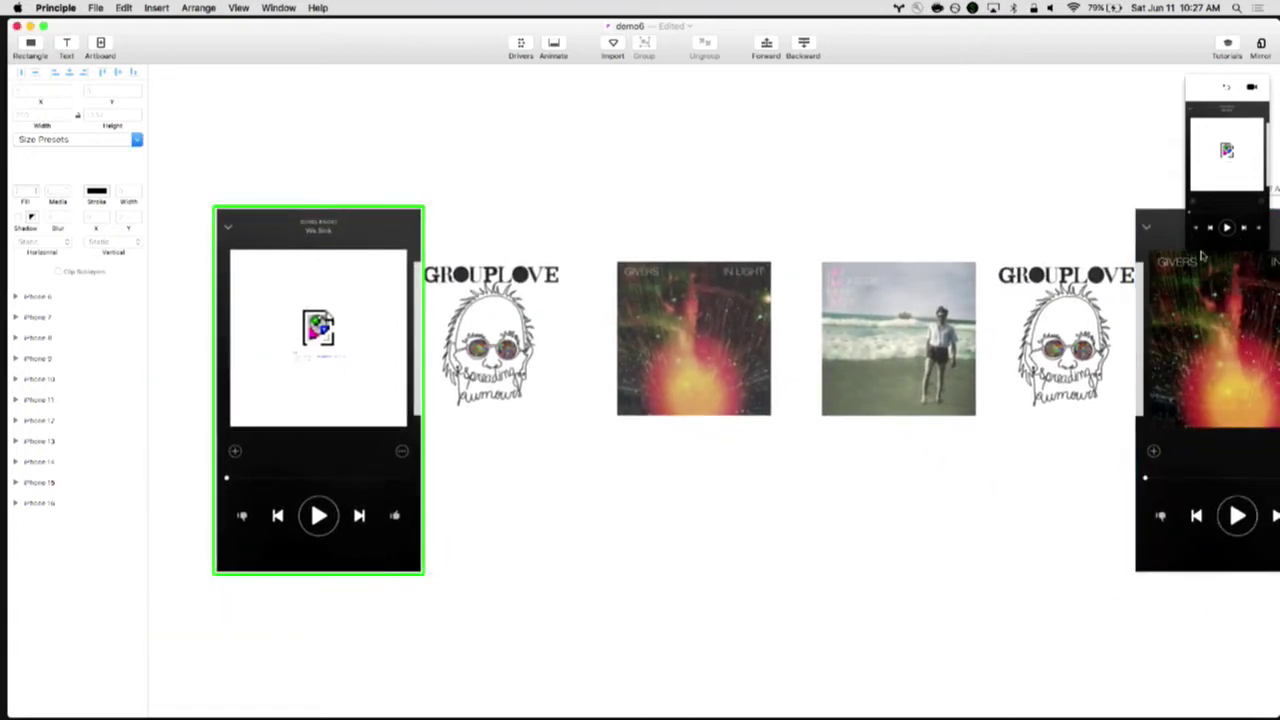
Enlarge the preview window and swipe the album covers to the GIVERS In Light cover
{"action": "left_click_drag", "start_coordinate": [1190, 248], "coordinate": [868, 657]}
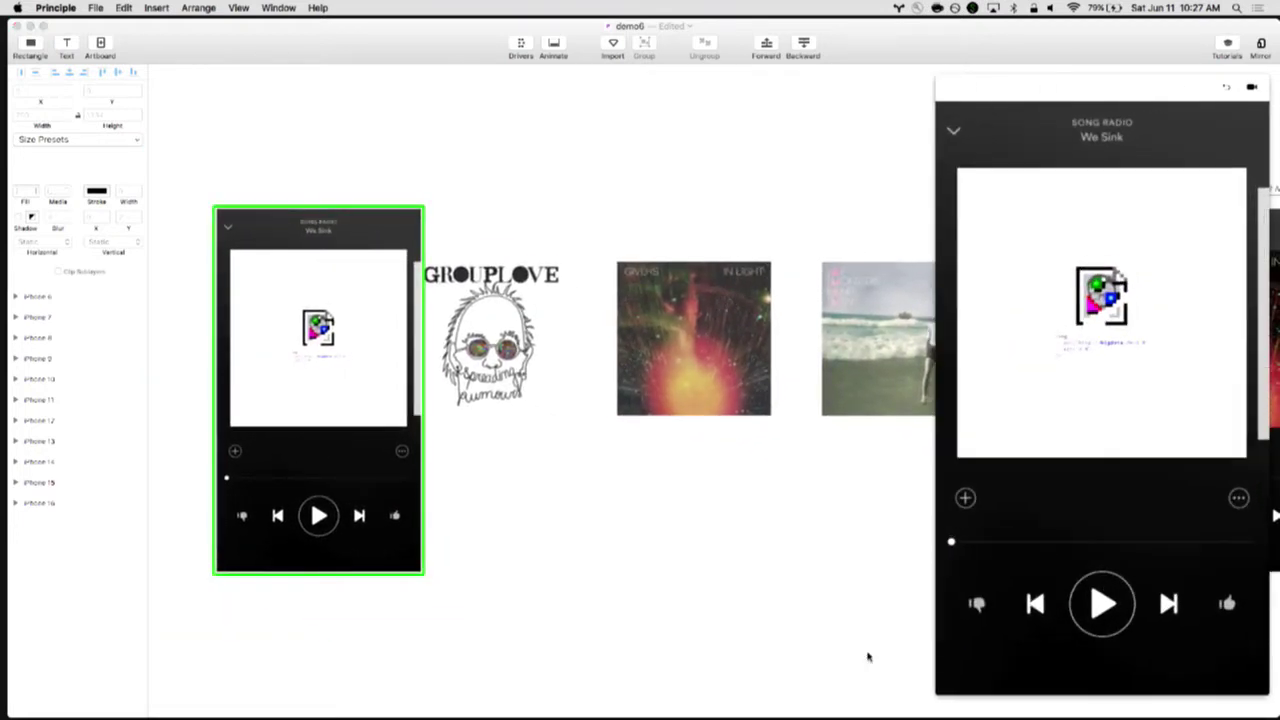
{"action": "left_click_drag", "start_coordinate": [1118, 283], "coordinate": [1150, 283]}
{"action": "left_click_drag", "start_coordinate": [1040, 284], "coordinate": [1066, 306]}
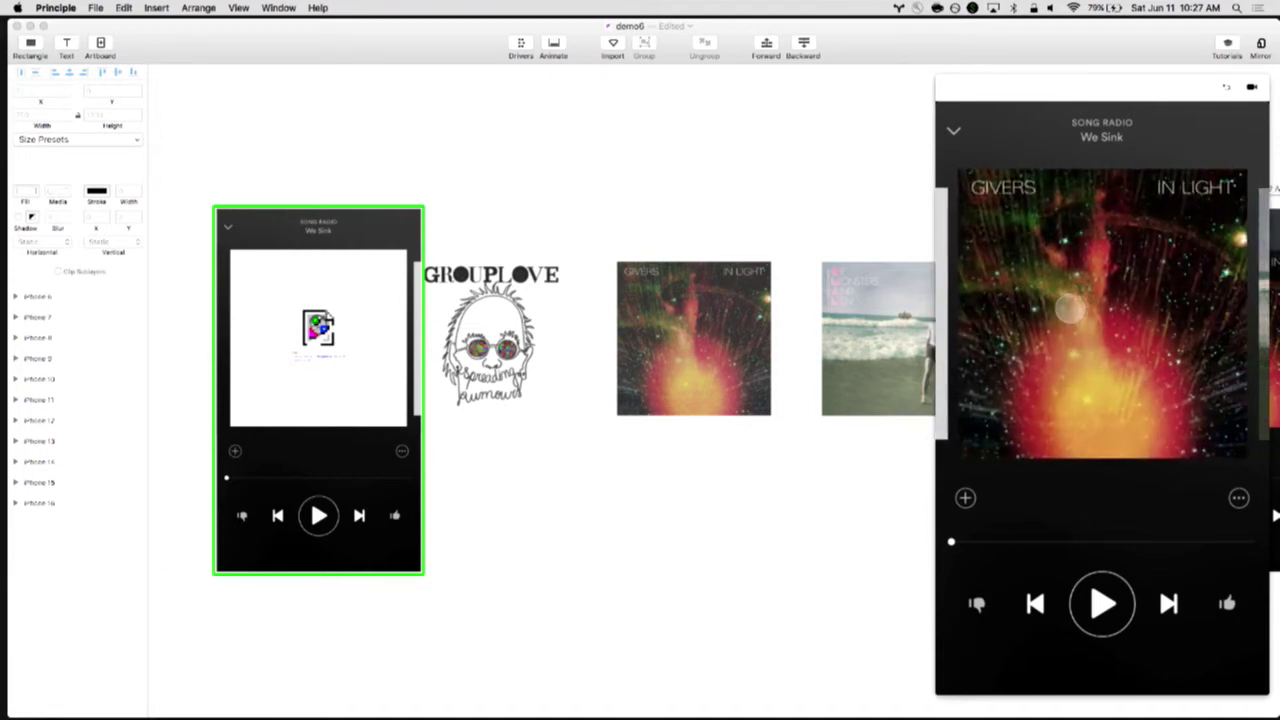
Show the drivers of the iPhone 6 artboard and scrub the paging Scroll X position to 750
{"action": "left_click", "coordinate": [522, 48]}
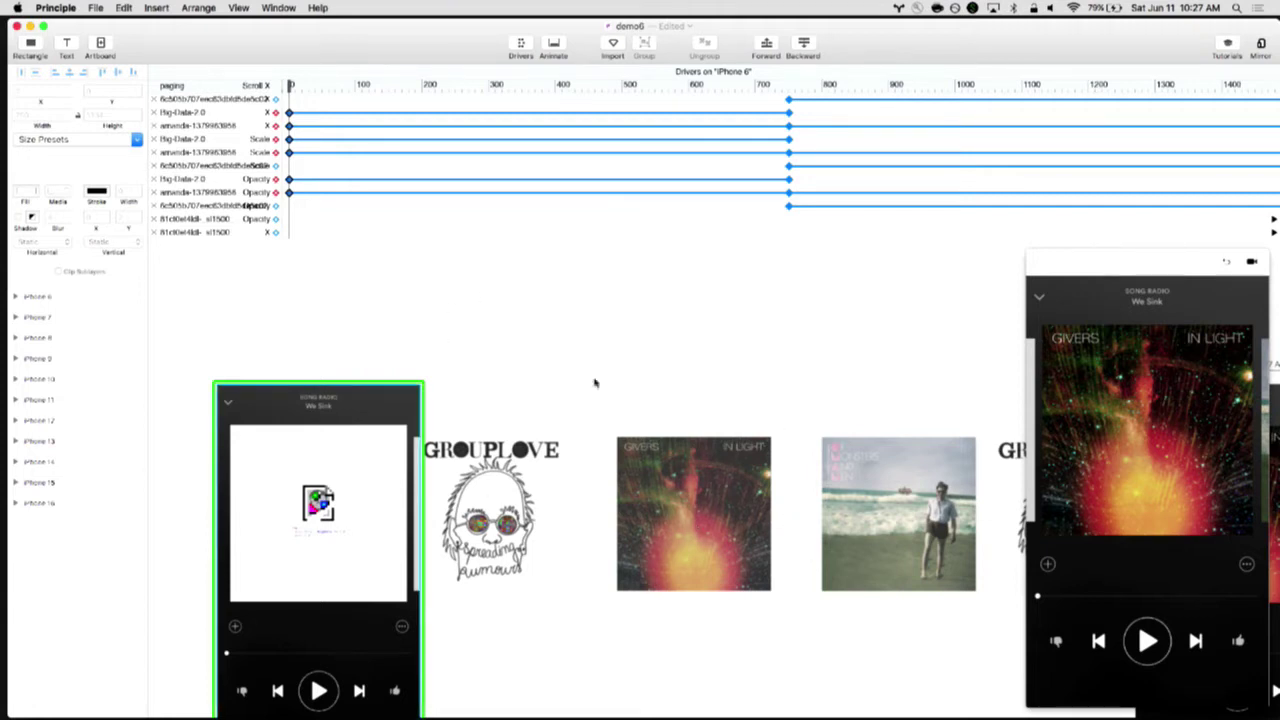
{"action": "left_click_drag", "start_coordinate": [290, 86], "coordinate": [739, 148]}
{"action": "left_click_drag", "start_coordinate": [750, 73], "coordinate": [789, 113]}
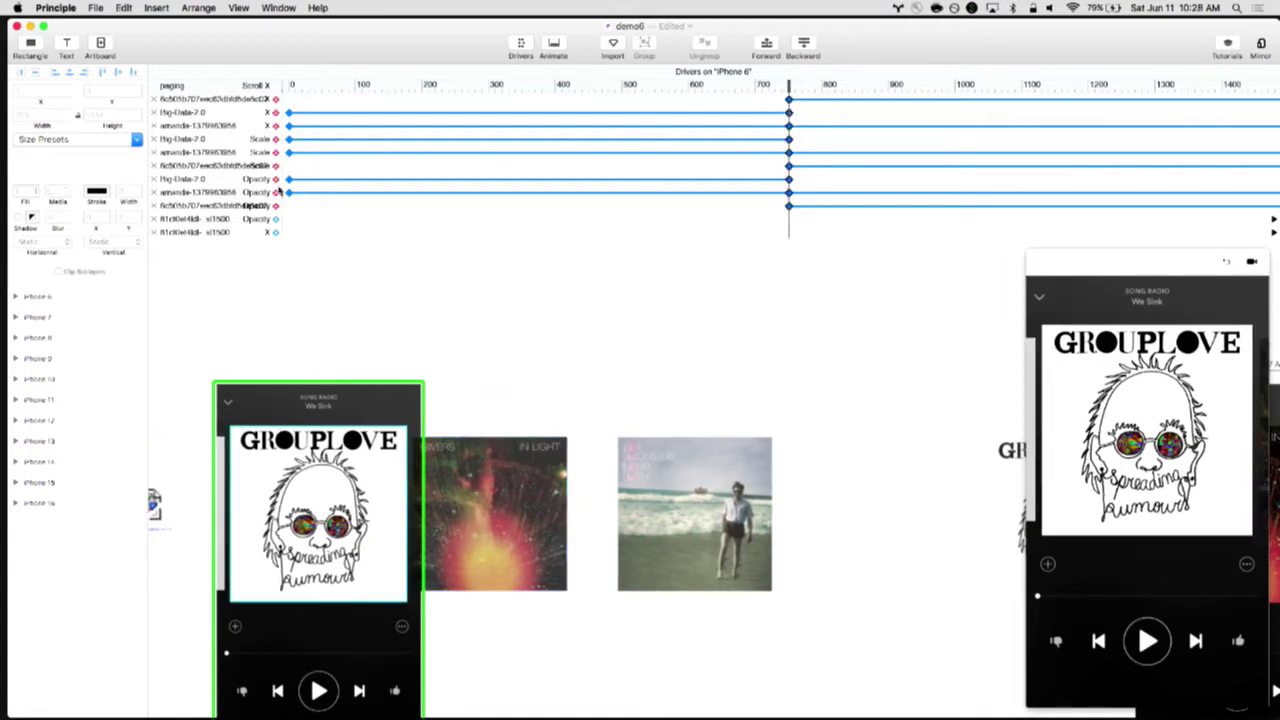
Select the Big-Data-2.0 drivers and compare the cover's X, Scale and Opacity at paging scroll positions 0 and 750
{"action": "left_click", "coordinate": [212, 180]}
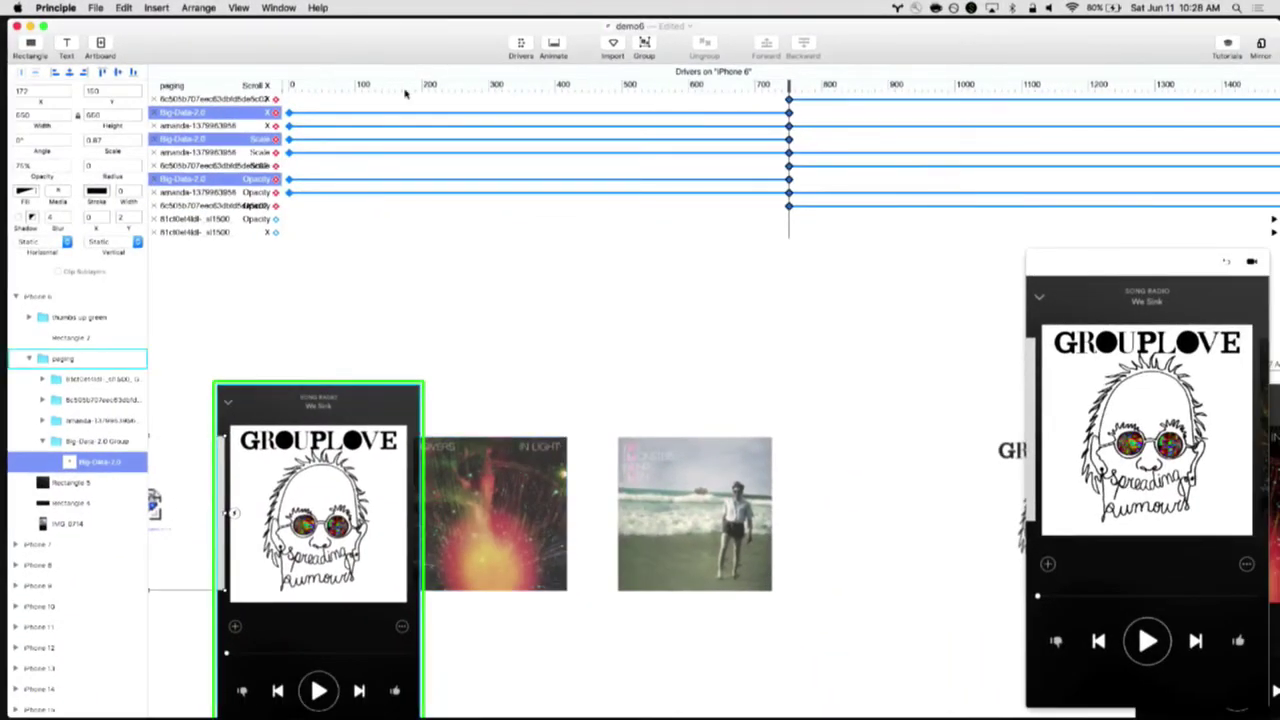
{"action": "left_click", "coordinate": [290, 86]}
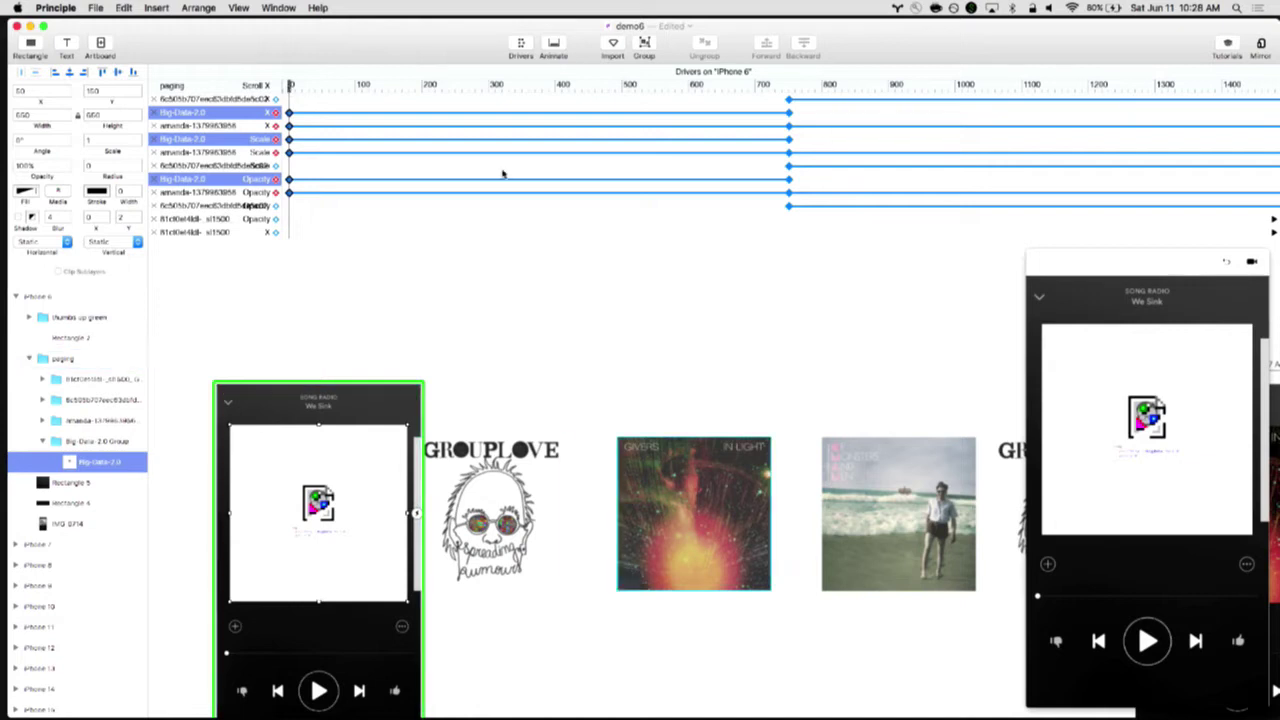
{"action": "key", "text": "Escape"}
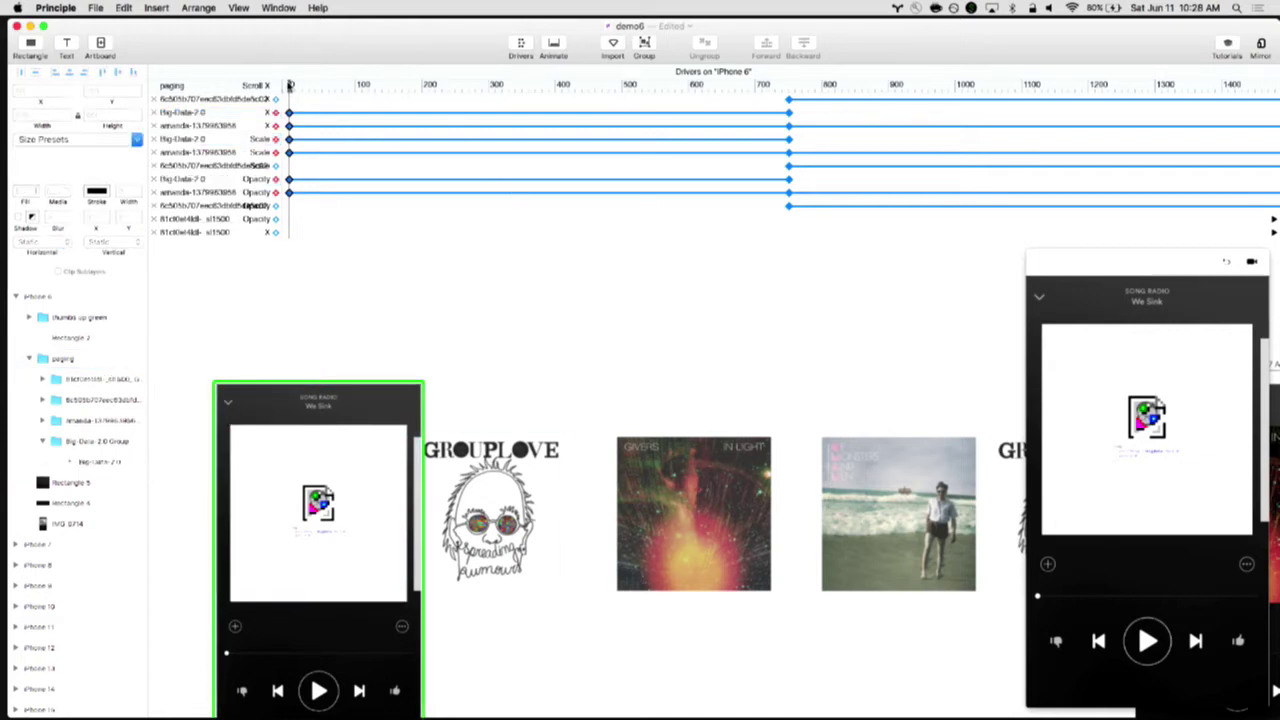
{"action": "key", "text": "super+z"}
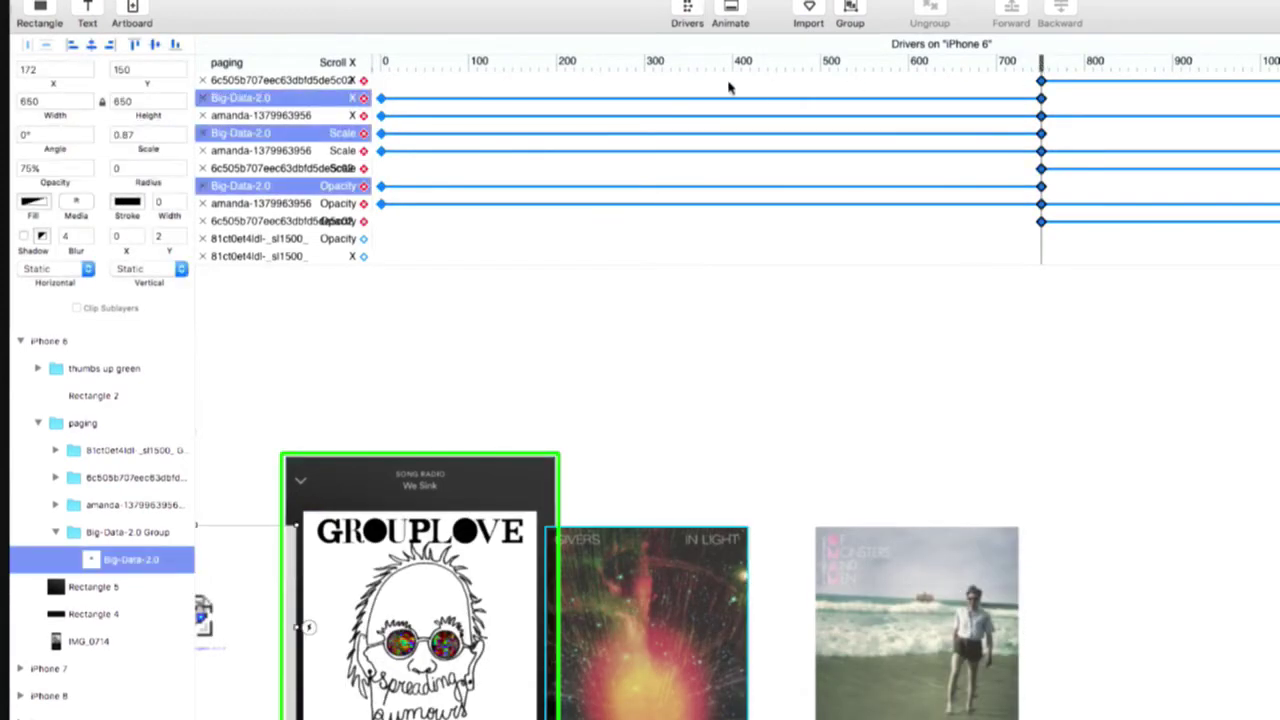
{"action": "scroll", "coordinate": [265, 309], "scroll_direction": "left", "scroll_amount": 3}
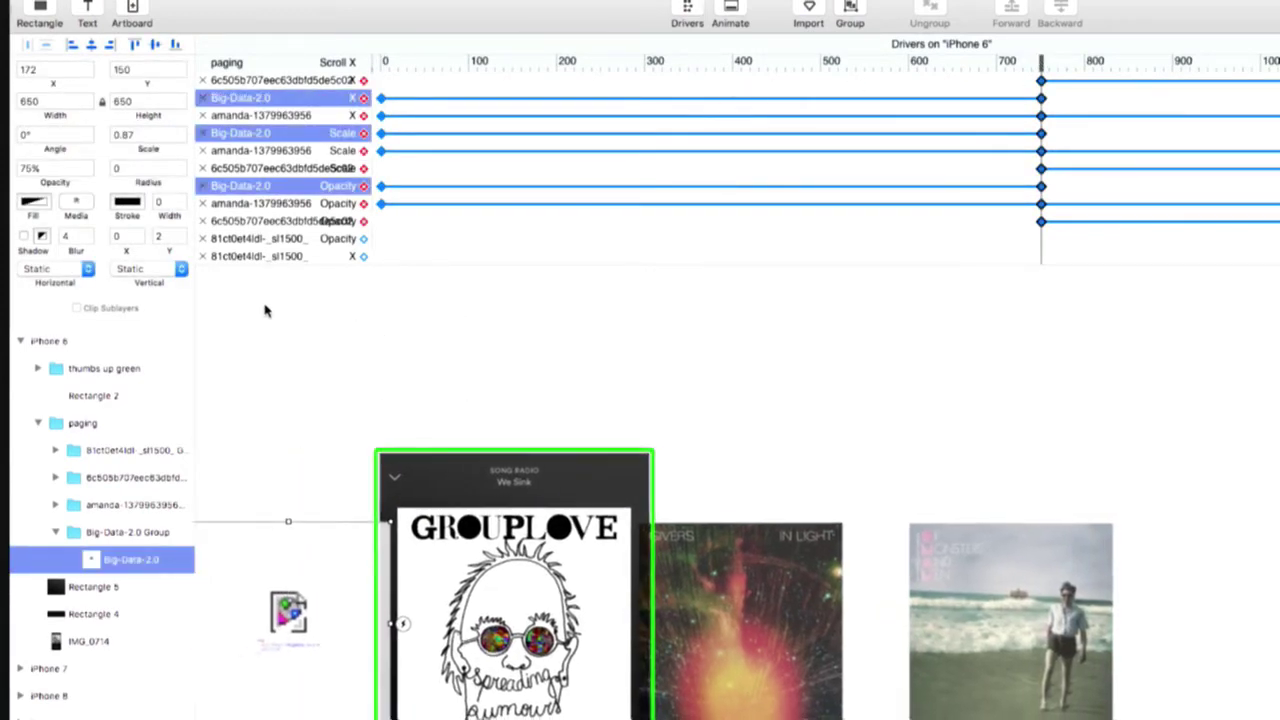
{"action": "scroll", "coordinate": [265, 309], "scroll_direction": "down", "scroll_amount": 1}
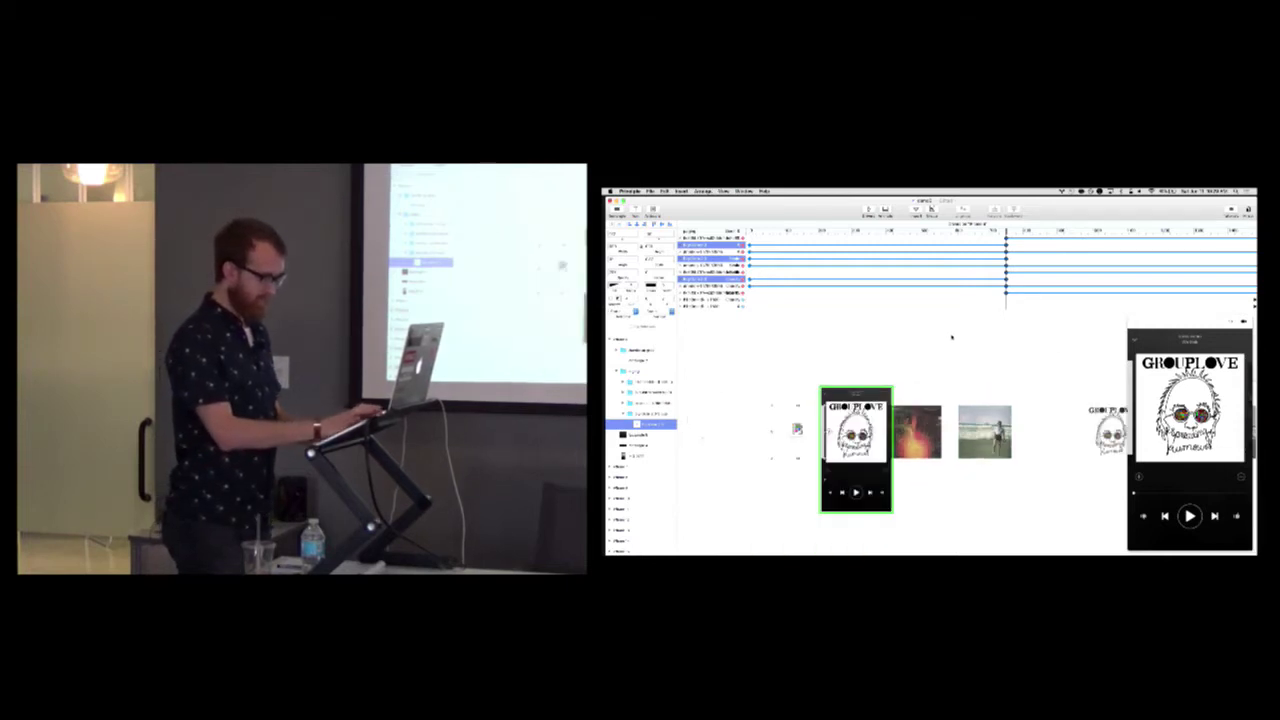
Swap the drivers panel for the animation timeline and examine the chain of auto transitions after the iPhone 6 artboard
{"action": "key", "text": "super+minus"}
{"action": "scroll", "coordinate": [1015, 338], "scroll_direction": "right", "scroll_amount": 5}
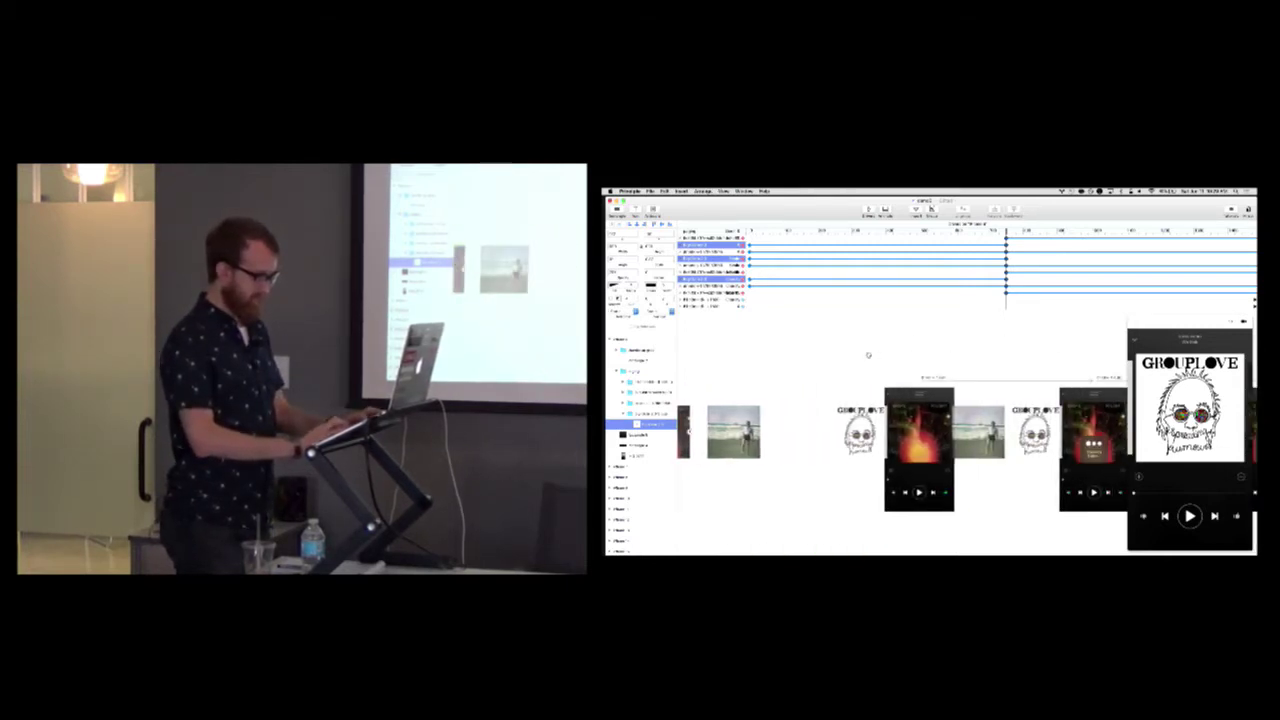
{"action": "left_click", "coordinate": [870, 211]}
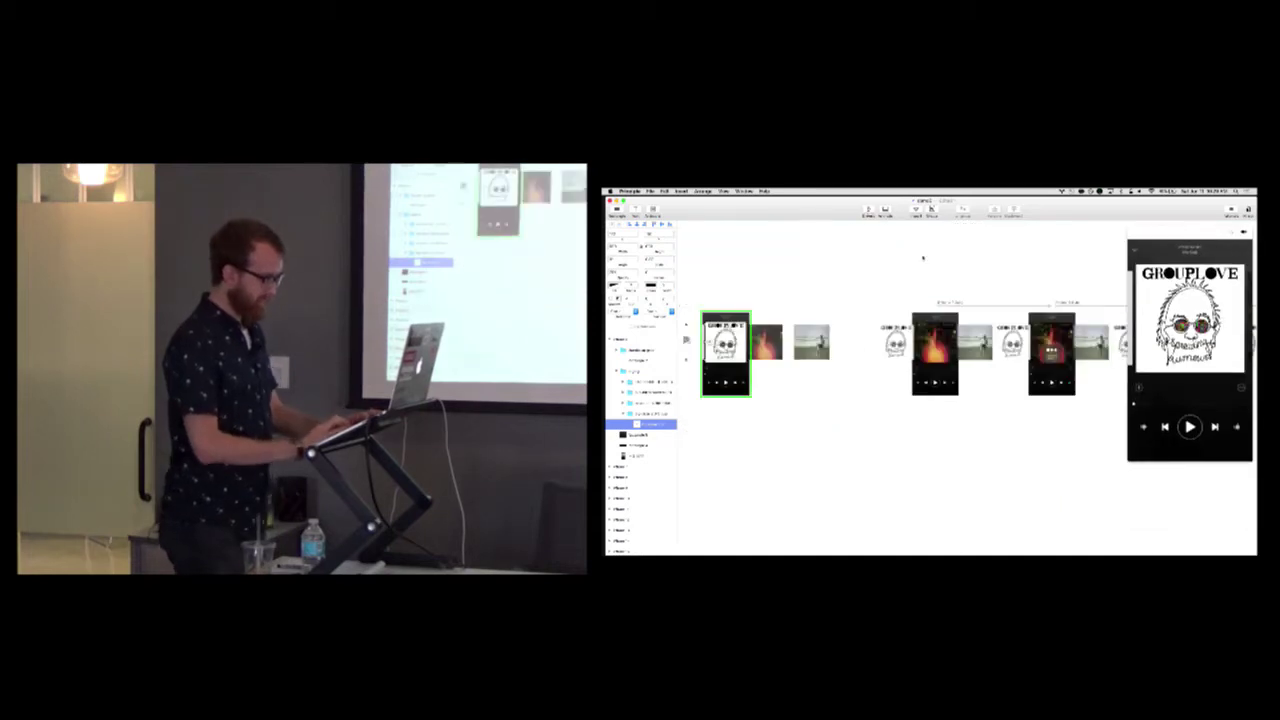
{"action": "scroll", "coordinate": [960, 355], "scroll_direction": "right", "scroll_amount": 3}
{"action": "left_click", "coordinate": [870, 211]}
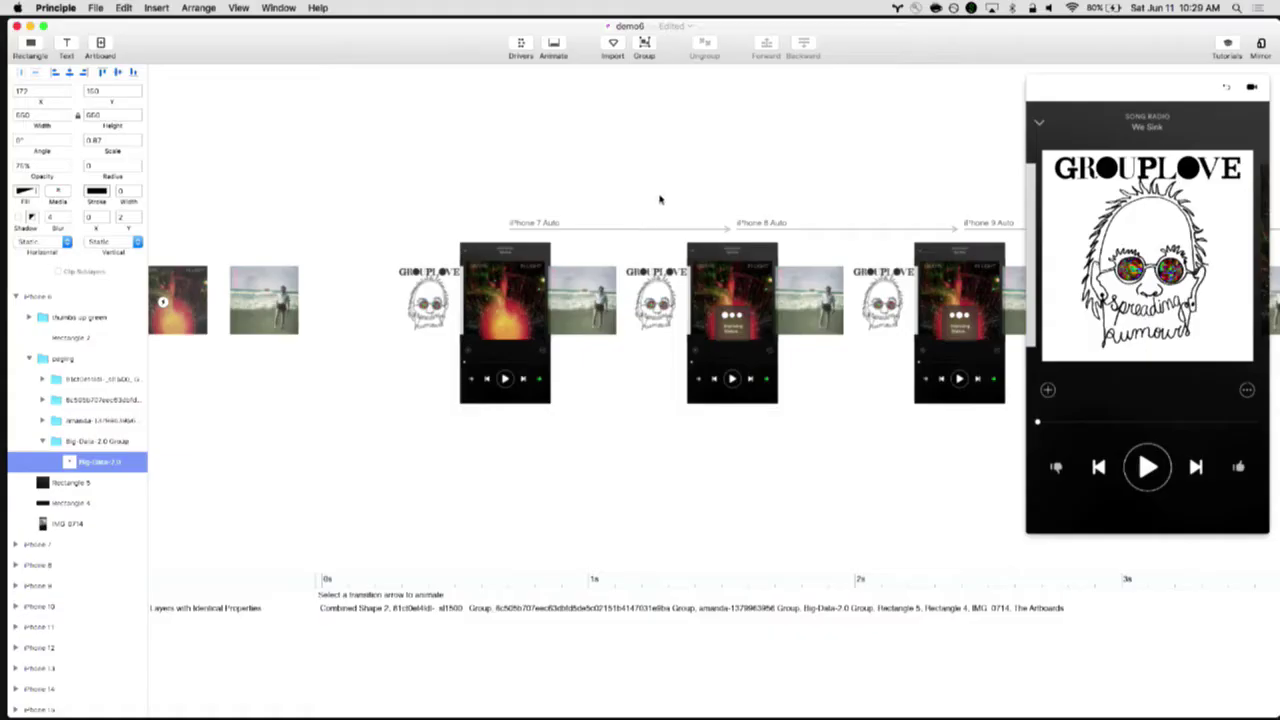
{"action": "scroll", "coordinate": [660, 197], "scroll_direction": "right", "scroll_amount": 3}
{"action": "scroll", "coordinate": [568, 190], "scroll_direction": "up", "scroll_amount": 2}
{"action": "scroll", "coordinate": [546, 229], "scroll_direction": "right", "scroll_amount": 2}
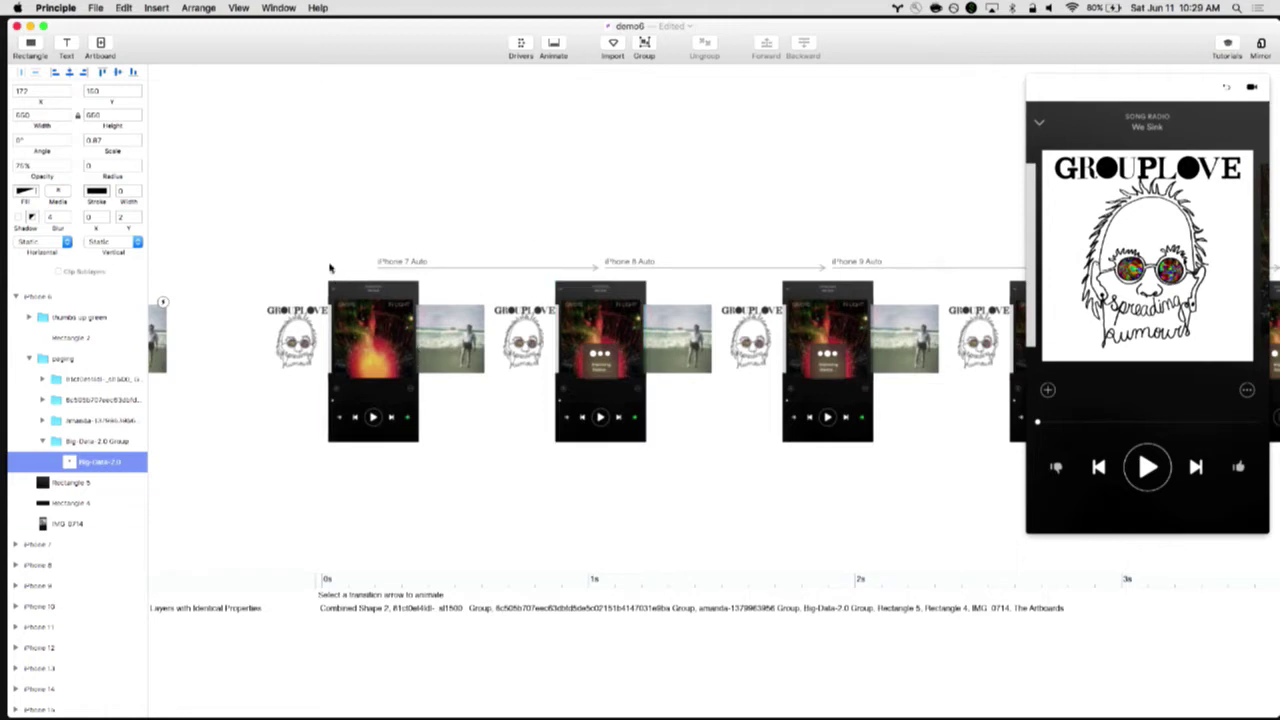
{"action": "scroll", "coordinate": [490, 250], "scroll_direction": "left", "scroll_amount": 4}
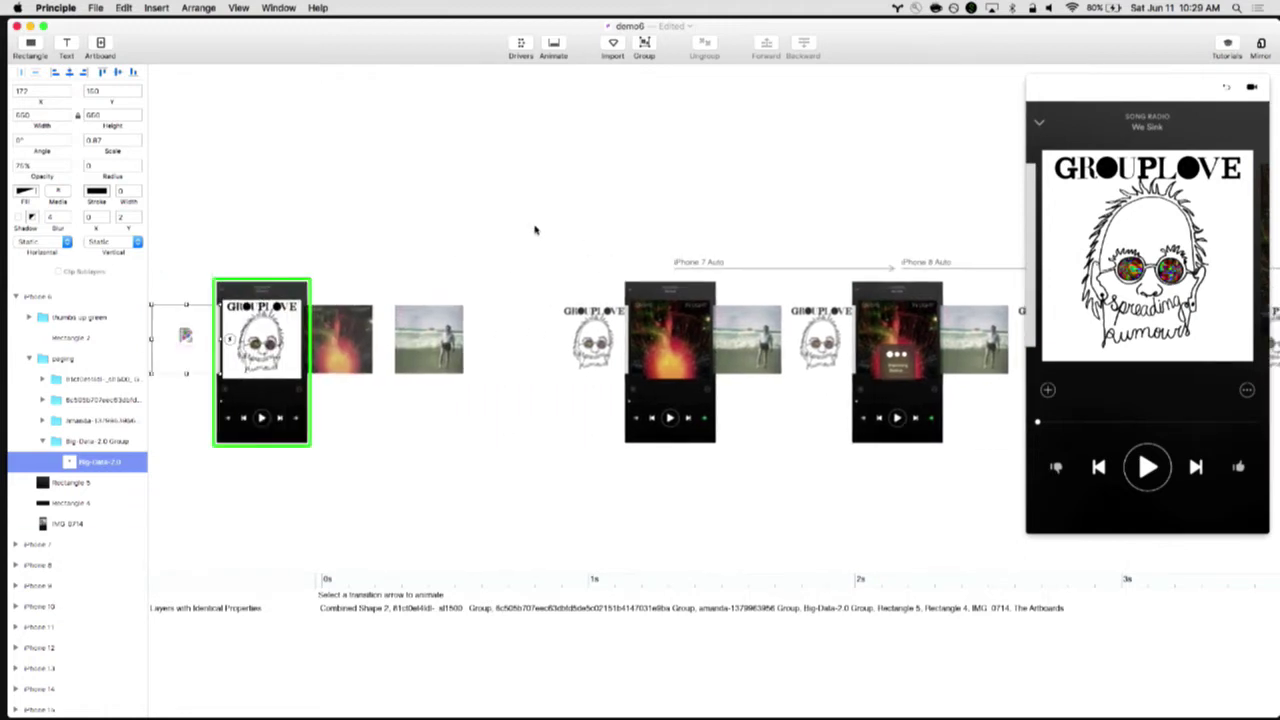
Undo the recent changes until the deleted Rectangle 2 Tap transition is restored
{"action": "key", "text": "super+z"}
{"action": "key", "text": "super+z"}
{"action": "key", "text": "super+z"}
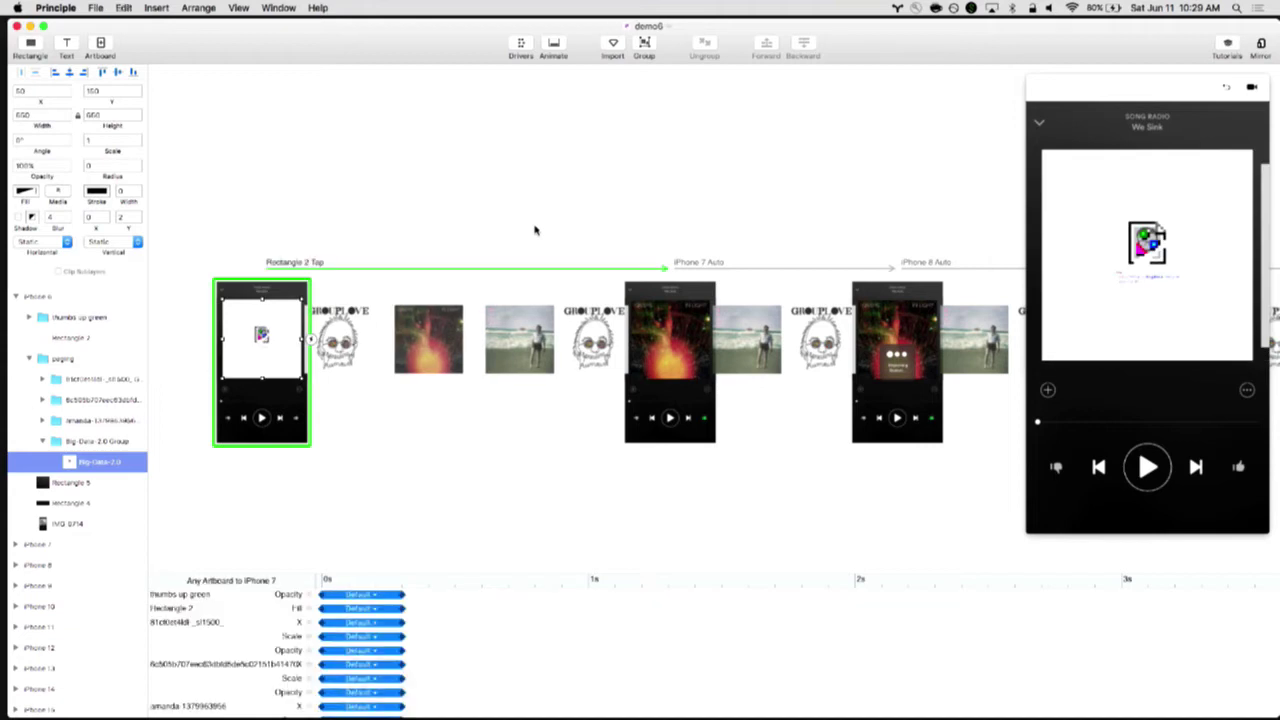
Select Rectangle 2 over the thumbs-up icon on iPhone 6 and compare that icon with the green one on iPhone 7
{"action": "left_click_drag", "start_coordinate": [512, 235], "coordinate": [538, 148]}
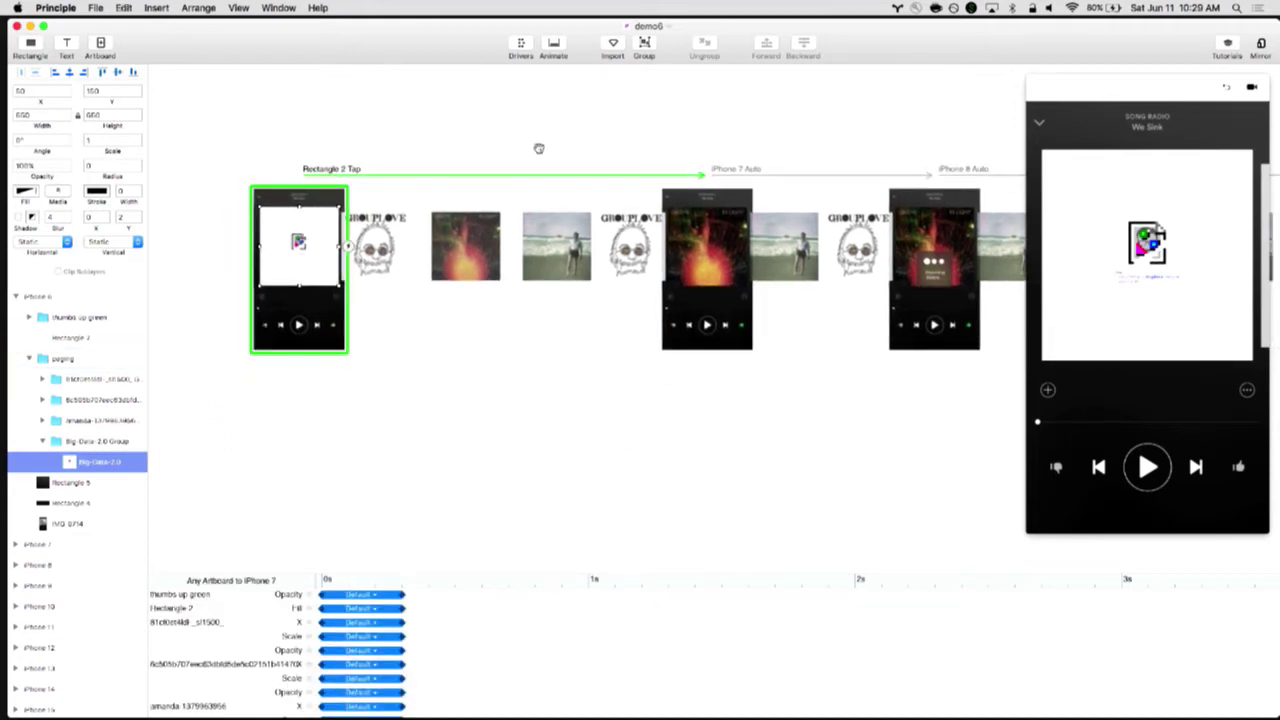
{"action": "left_click", "coordinate": [334, 328]}
{"action": "key", "text": "super+equal"}
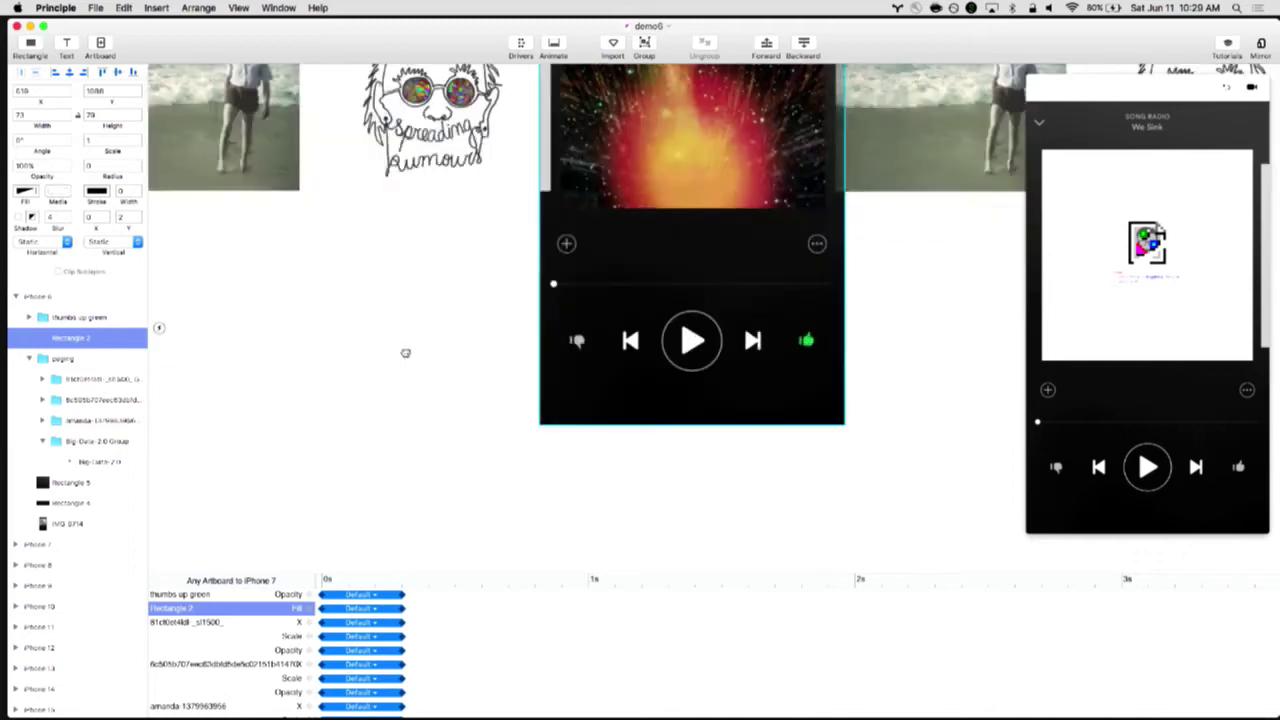
{"action": "scroll", "coordinate": [490, 340], "scroll_direction": "right", "scroll_amount": 5}
{"action": "scroll", "coordinate": [663, 334], "scroll_direction": "left", "scroll_amount": 10}
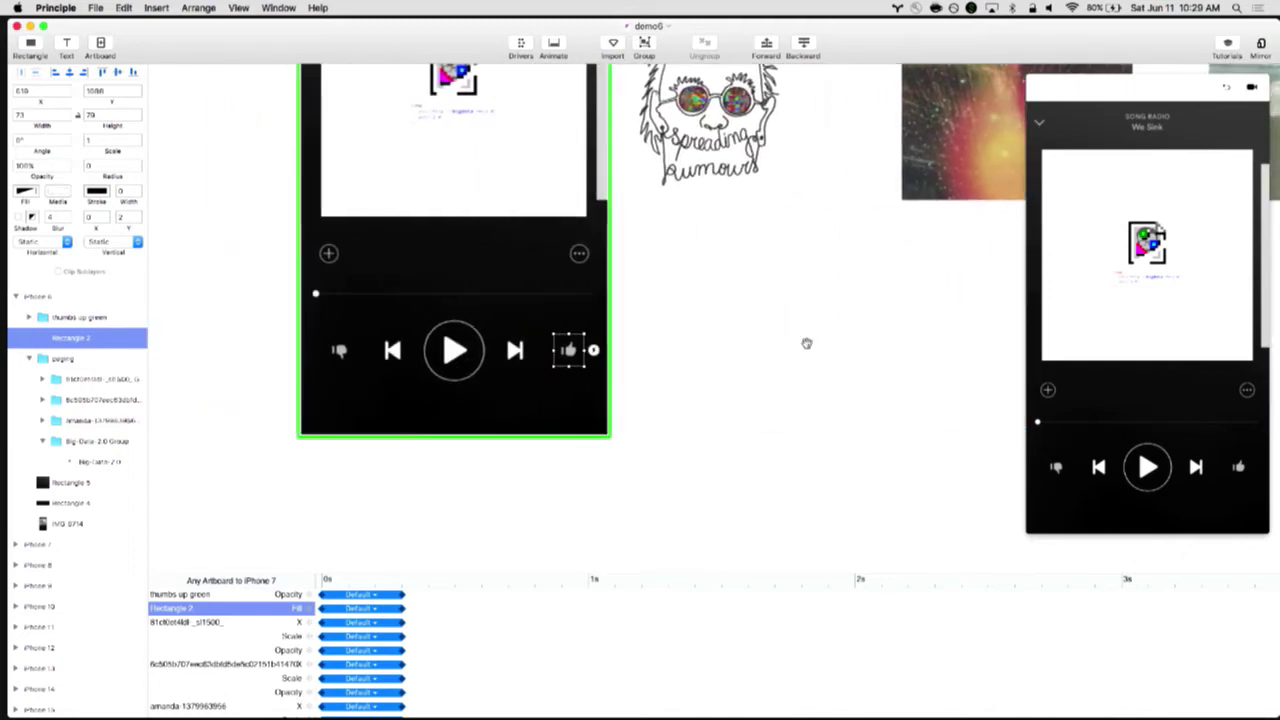
Inspect the fill color of Rectangle 2 over the gray thumbs-up icon and bring its alpha down to 0
{"action": "key", "text": "super+equal"}
{"action": "scroll", "coordinate": [734, 340], "scroll_direction": "left", "scroll_amount": 5}
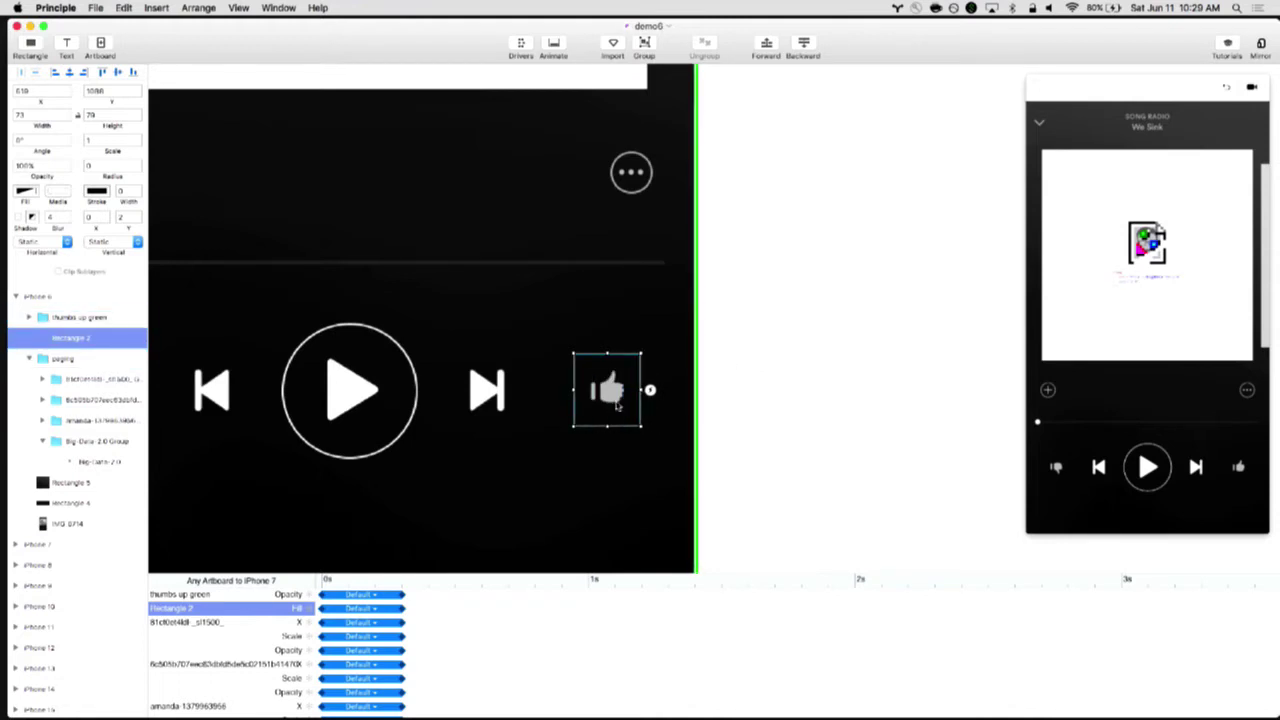
{"action": "key", "text": "super+equal"}
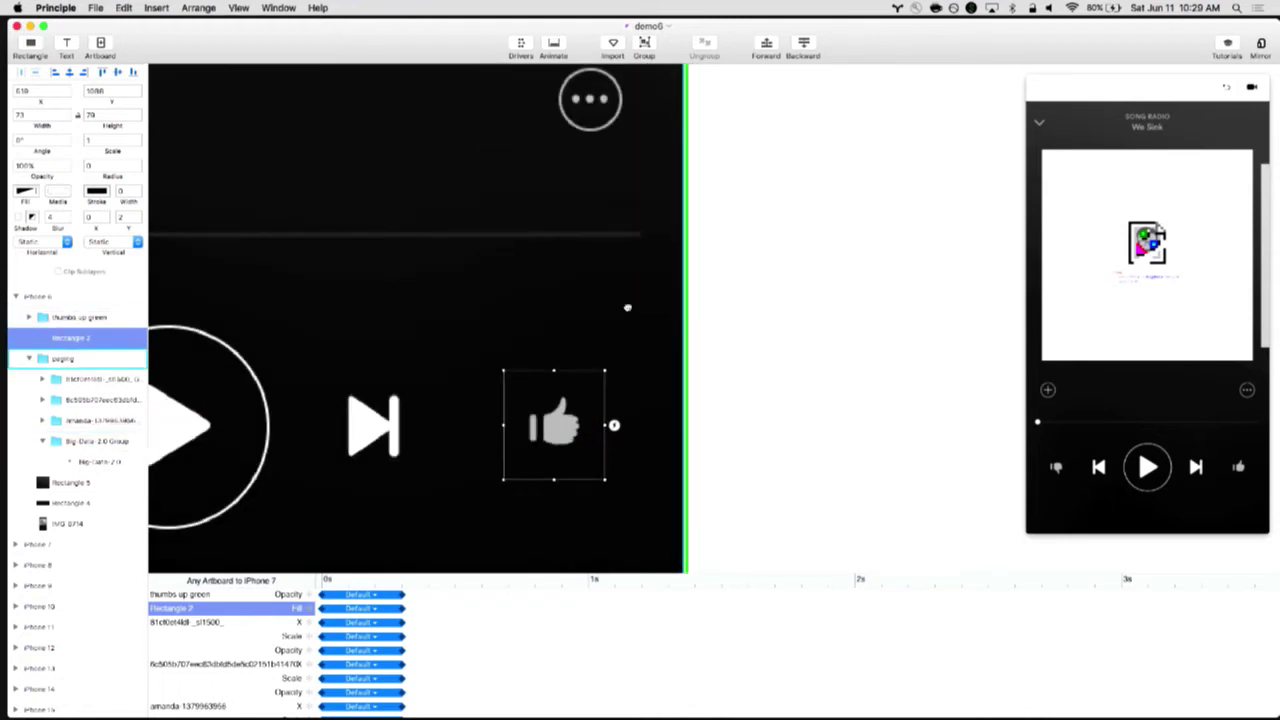
{"action": "left_click_drag", "start_coordinate": [627, 308], "coordinate": [733, 212]}
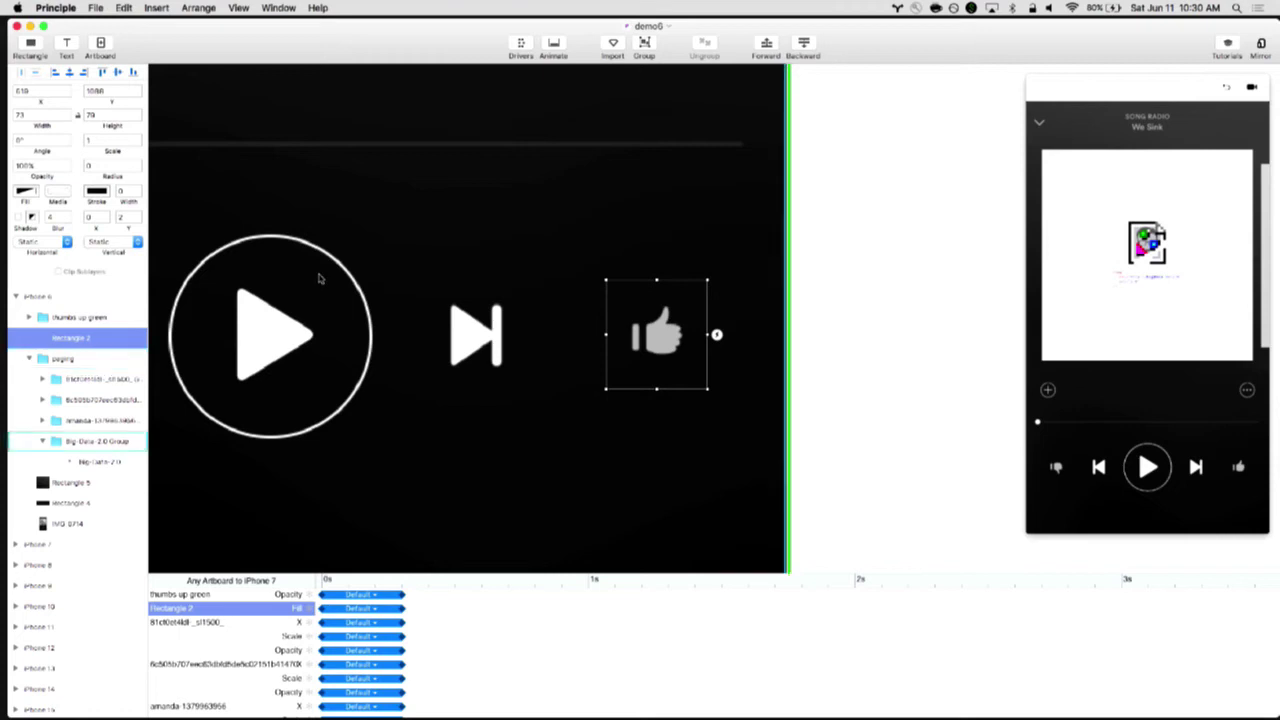
{"action": "key", "text": "super+equal"}
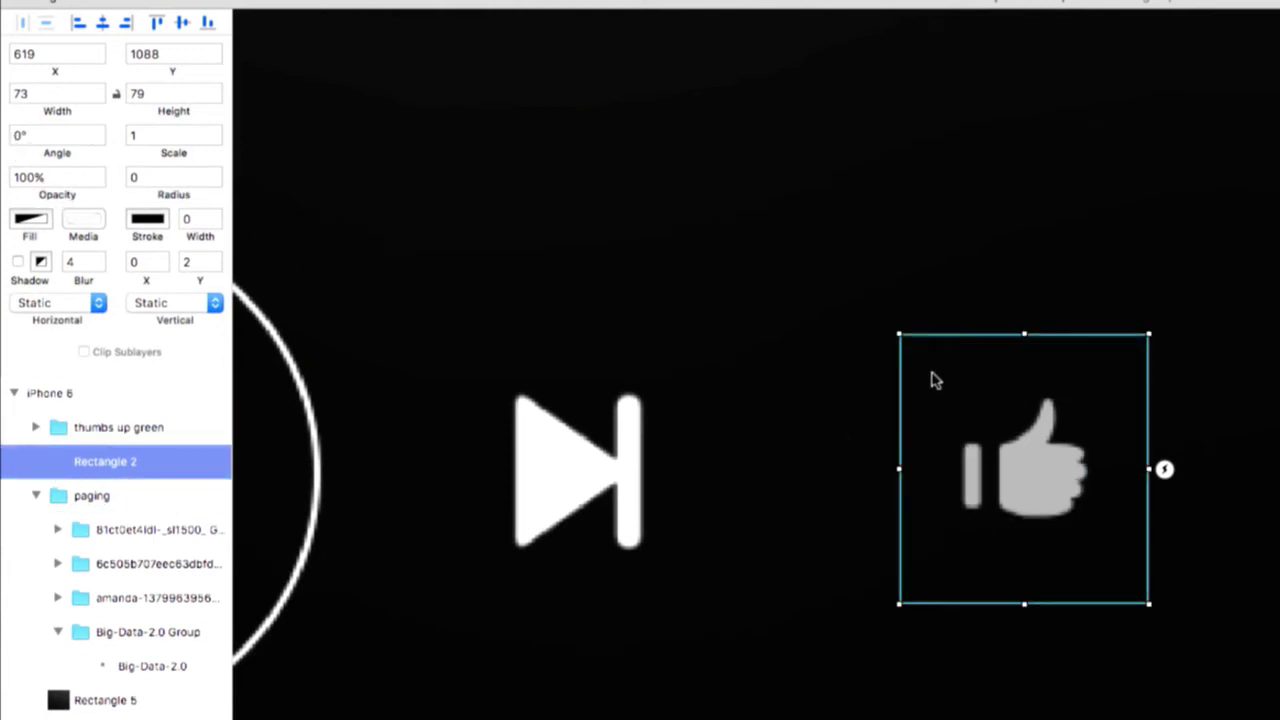
{"action": "left_click", "coordinate": [31, 221]}
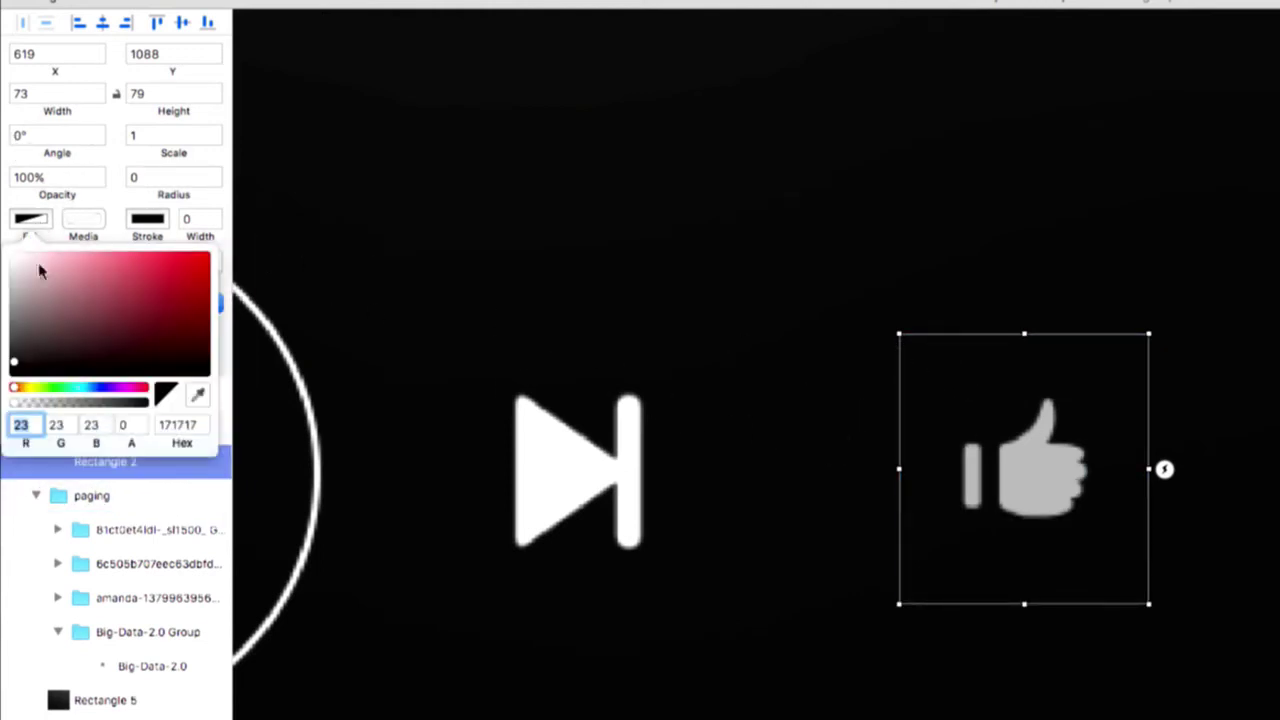
{"action": "left_click_drag", "start_coordinate": [110, 402], "coordinate": [2, 392]}
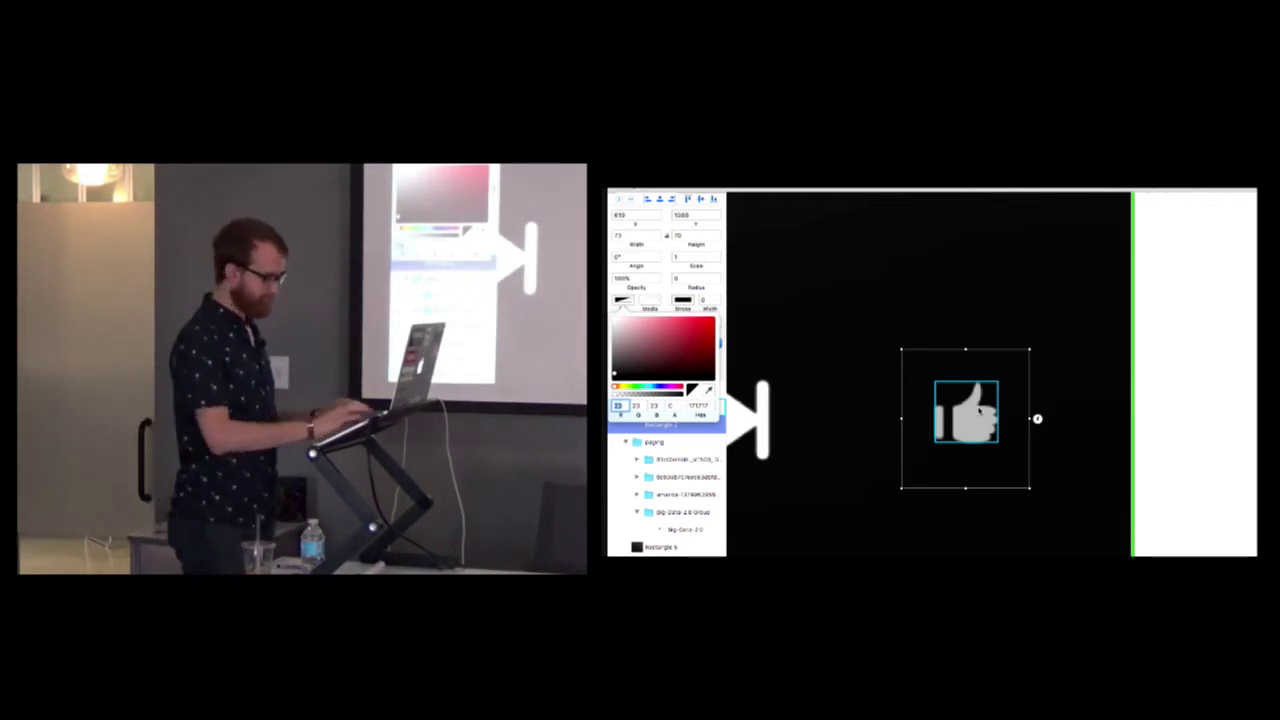
Show the interaction events available for Rectangle 2 and locate its Tap transition above the iPhone 6 artboard
{"action": "scroll", "coordinate": [980, 410], "scroll_direction": "down", "scroll_amount": 5}
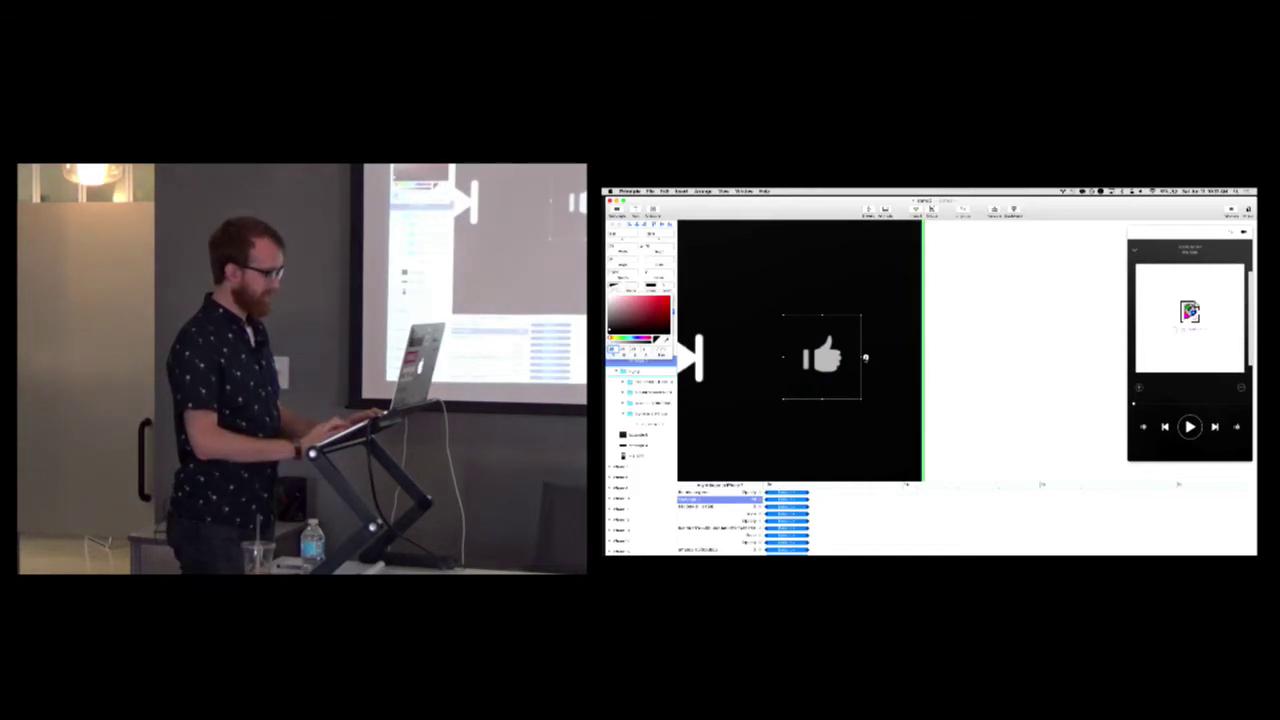
{"action": "right_click", "coordinate": [865, 357]}
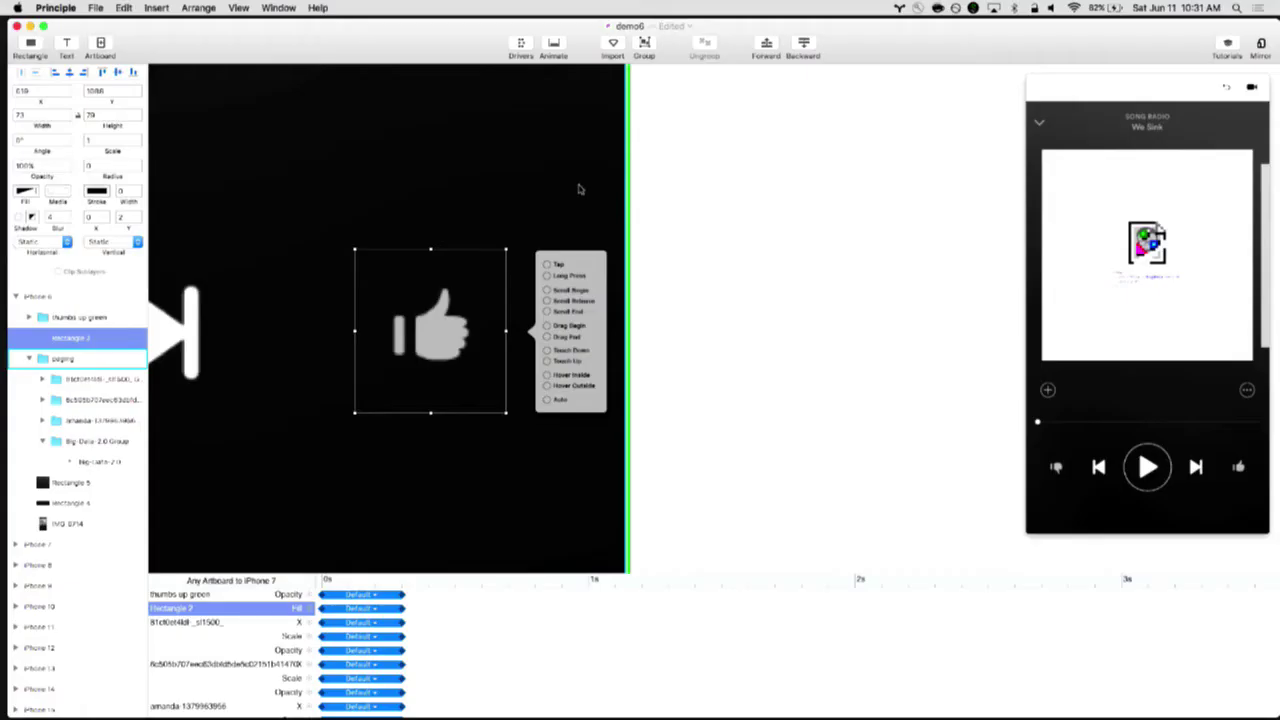
{"action": "scroll", "coordinate": [578, 189], "scroll_direction": "down", "scroll_amount": 10}
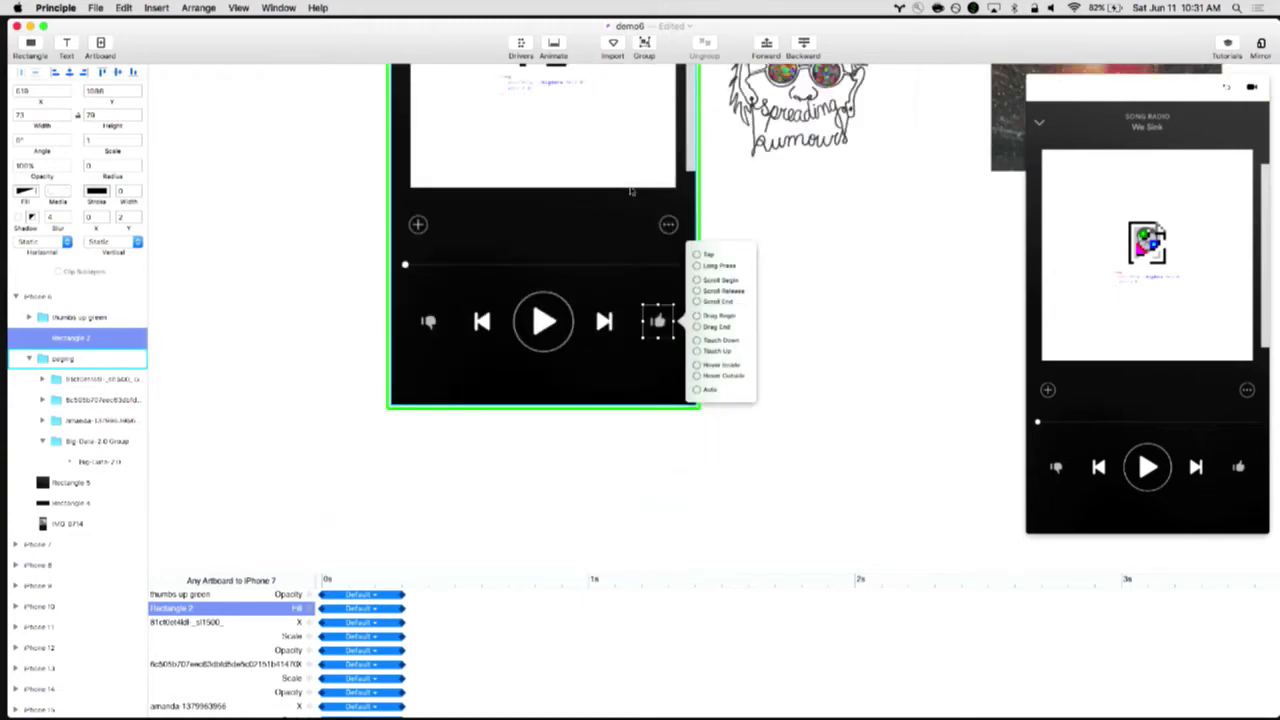
{"action": "scroll", "coordinate": [714, 306], "scroll_direction": "up", "scroll_amount": 8}
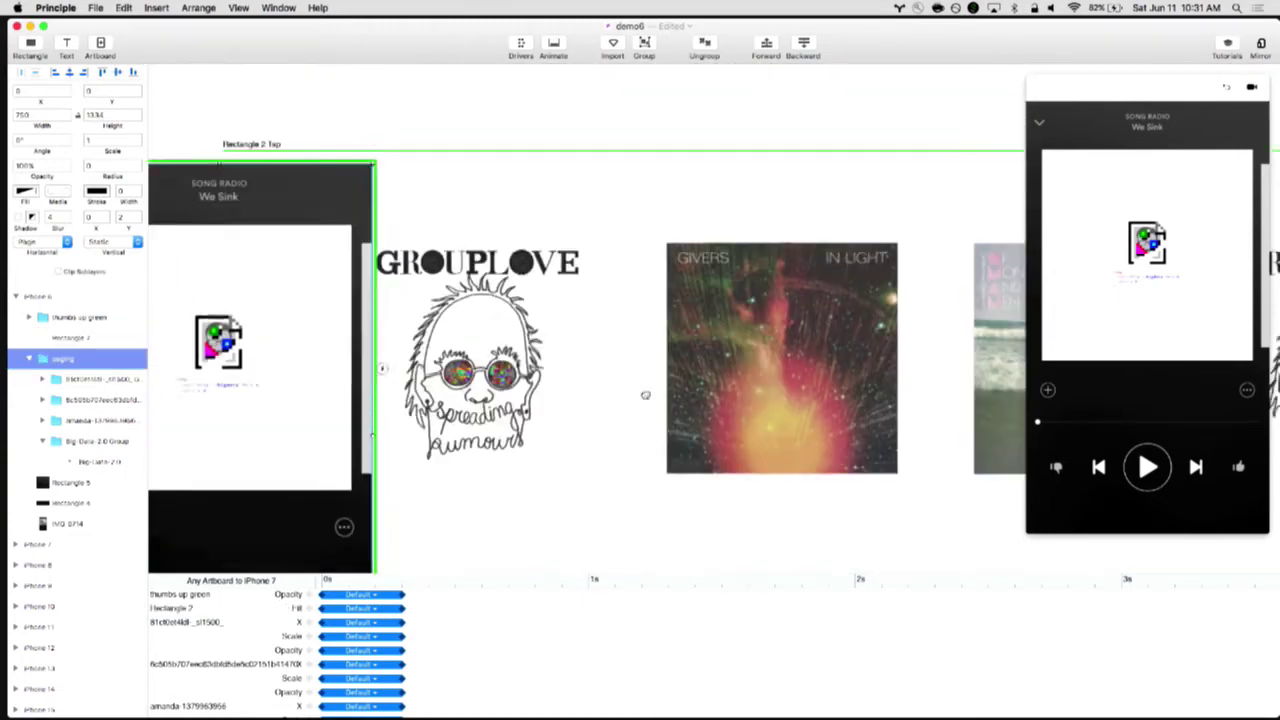
{"action": "scroll", "coordinate": [645, 395], "scroll_direction": "up", "scroll_amount": 2}
{"action": "scroll", "coordinate": [623, 414], "scroll_direction": "down", "scroll_amount": 4}
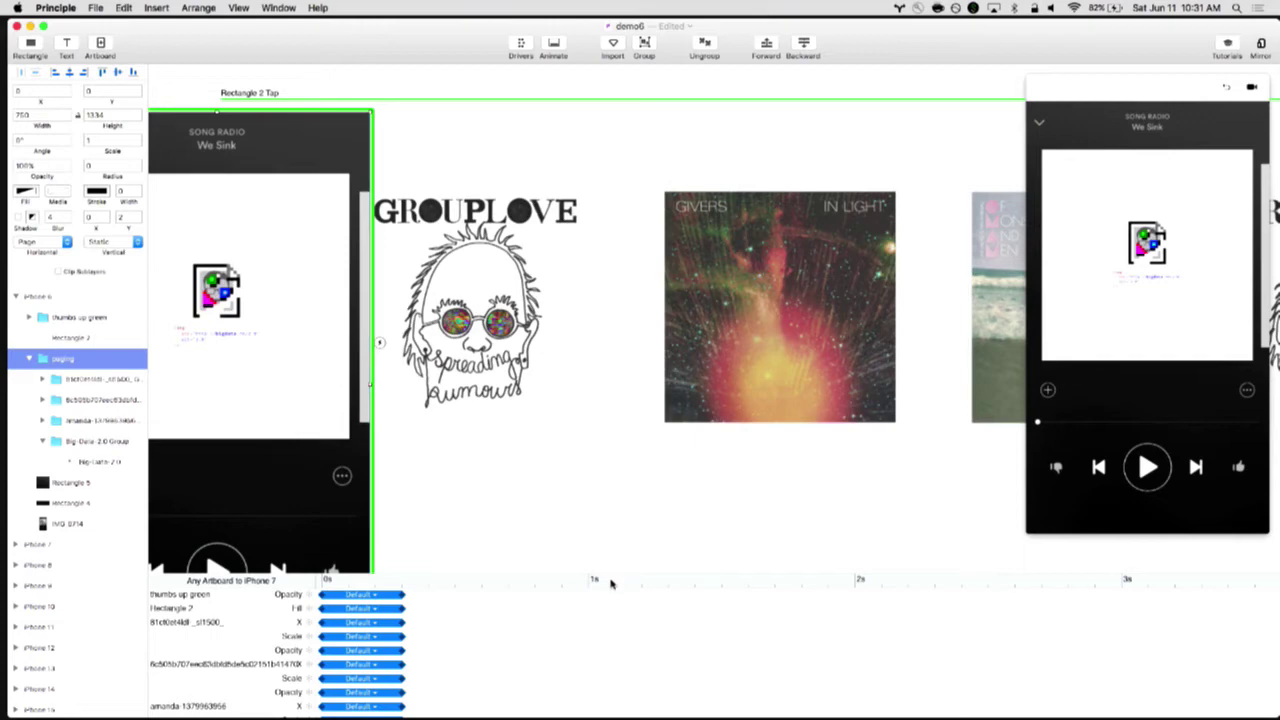
Make the animation timeline taller and highlight the animated properties of the album cover layers and Rectangle 2
{"action": "left_click_drag", "start_coordinate": [609, 580], "coordinate": [600, 381]}
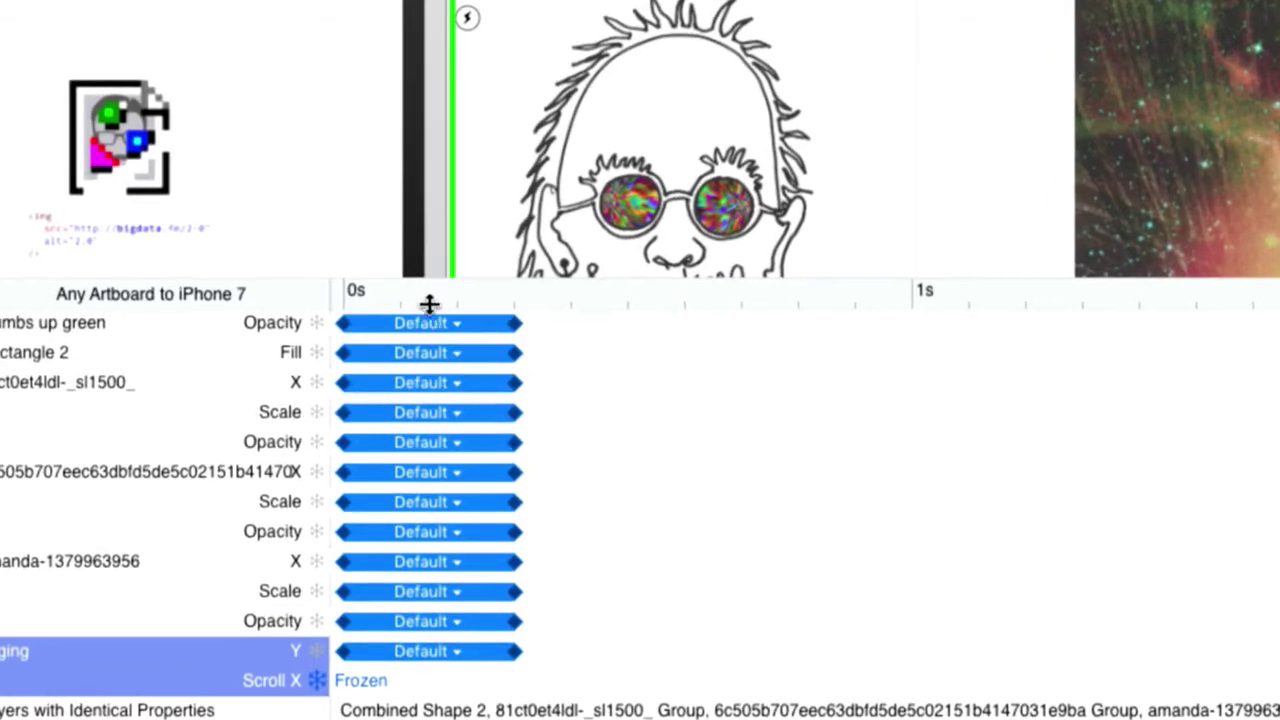
{"action": "left_click_drag", "start_coordinate": [429, 300], "coordinate": [433, 268]}
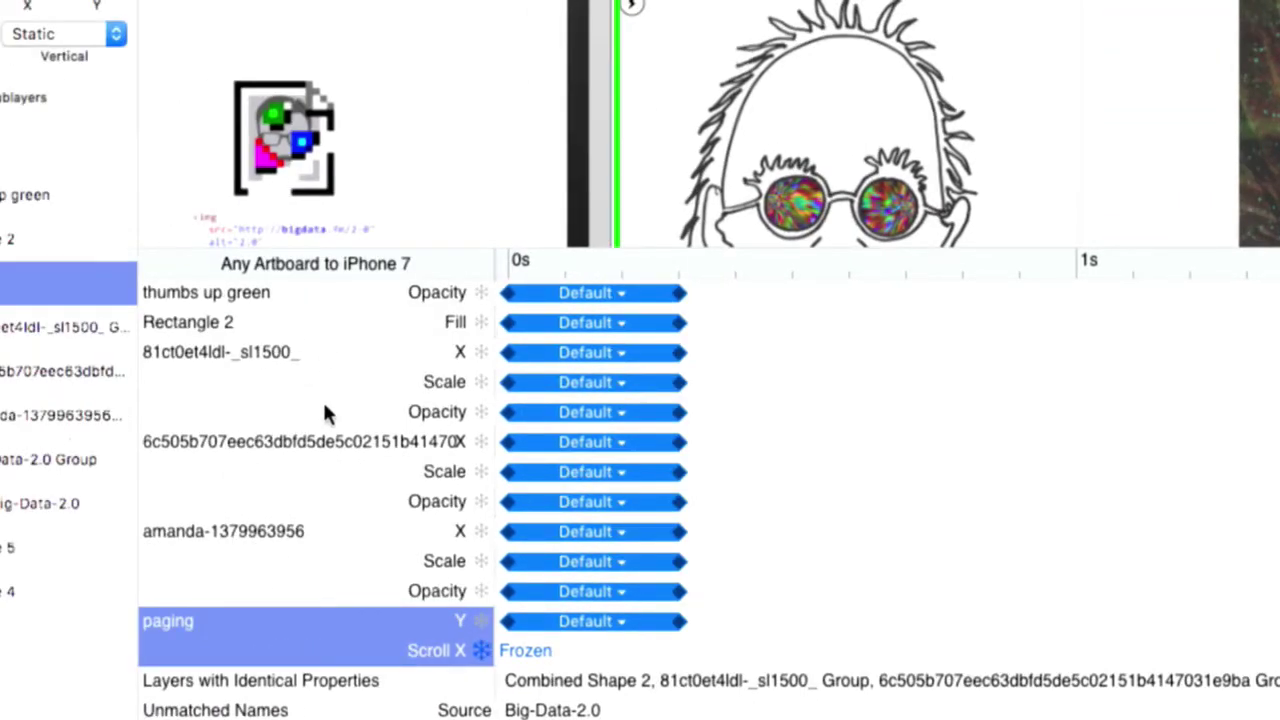
{"action": "left_click", "coordinate": [331, 446]}
{"action": "left_click", "coordinate": [318, 533]}
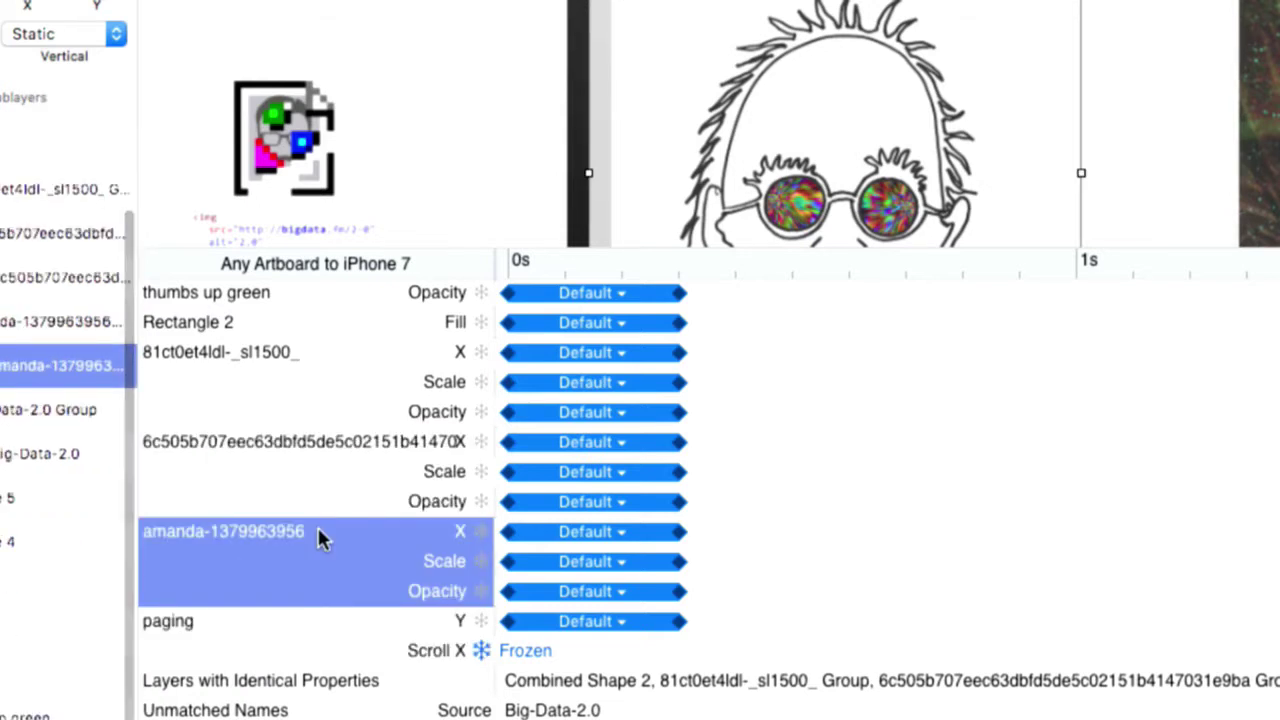
{"action": "left_click", "coordinate": [330, 488]}
{"action": "left_click", "coordinate": [333, 390]}
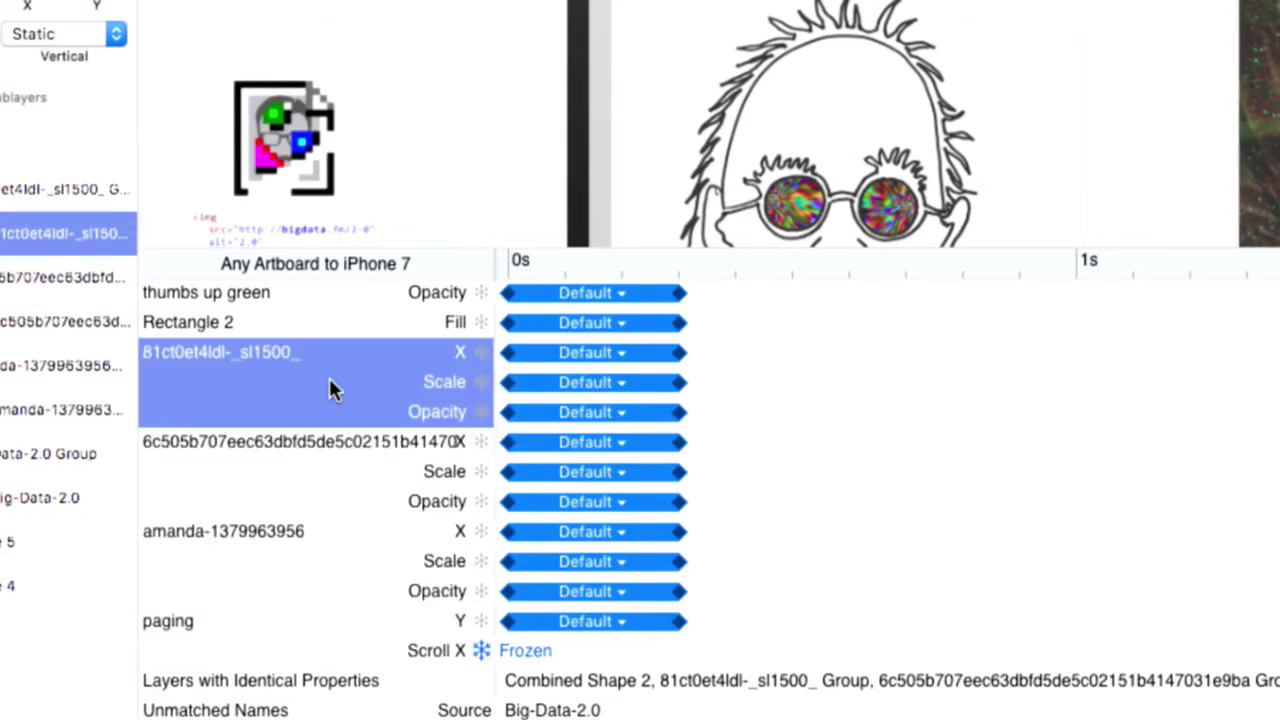
{"action": "left_click", "coordinate": [344, 324]}
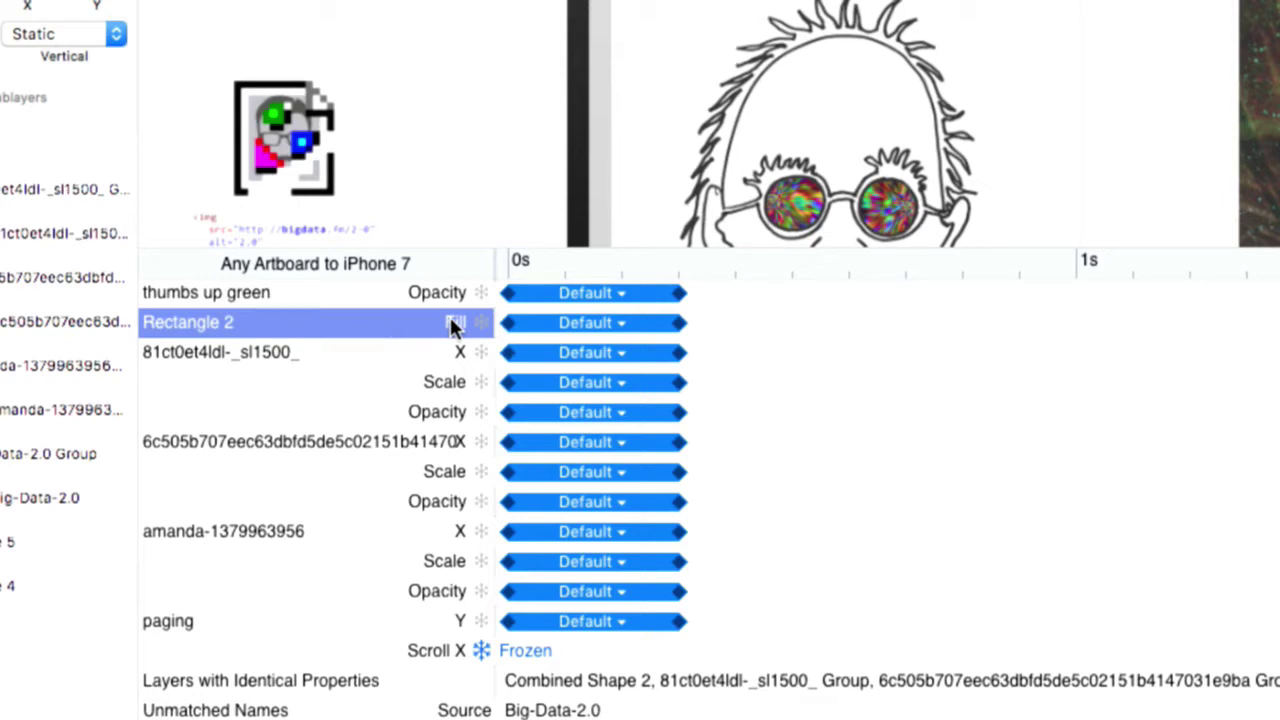
Try a custom easing curve on the thumbs up green opacity animation, moving its first control point to 0.69, 0.17
{"action": "left_click", "coordinate": [399, 298]}
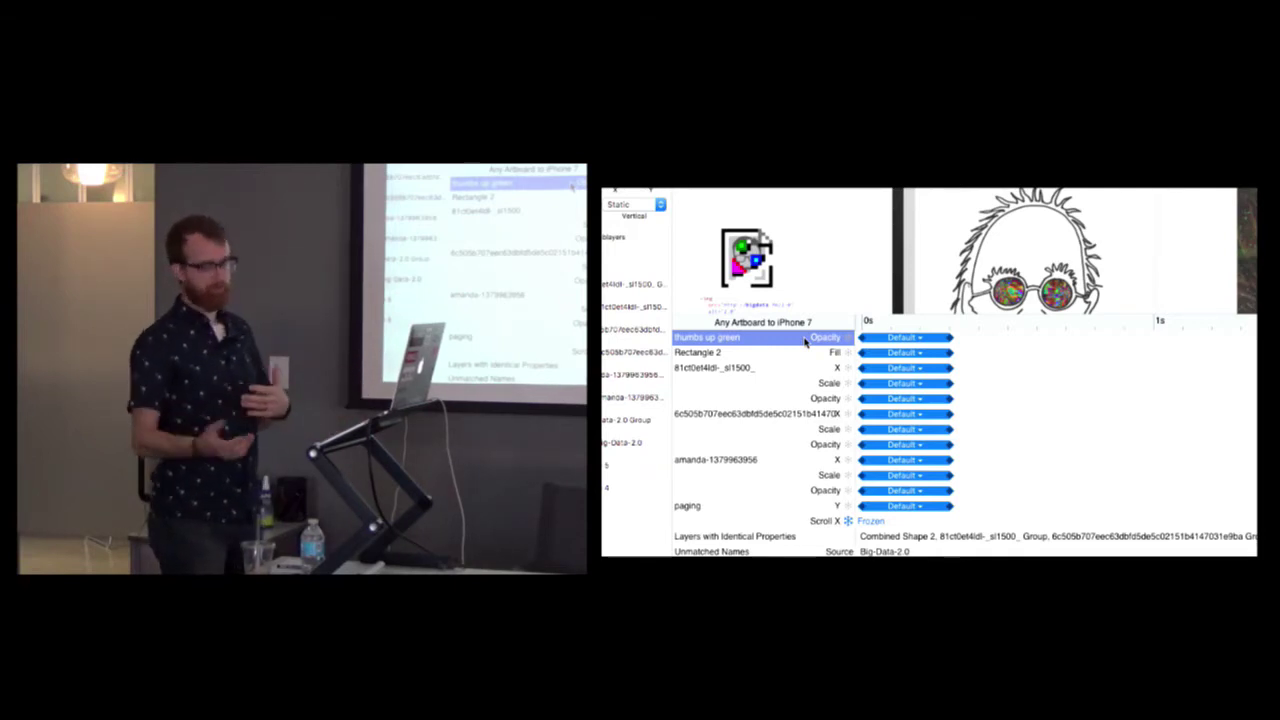
{"action": "left_click", "coordinate": [915, 335]}
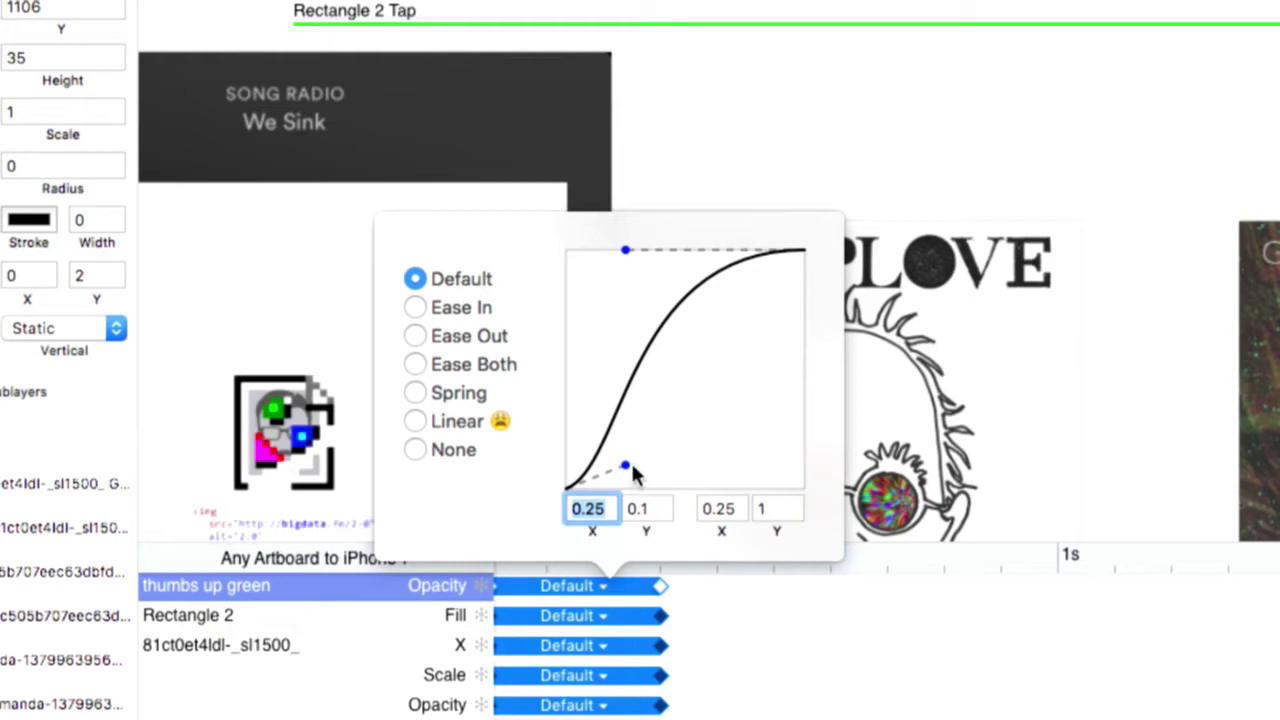
{"action": "left_click_drag", "start_coordinate": [633, 467], "coordinate": [731, 448]}
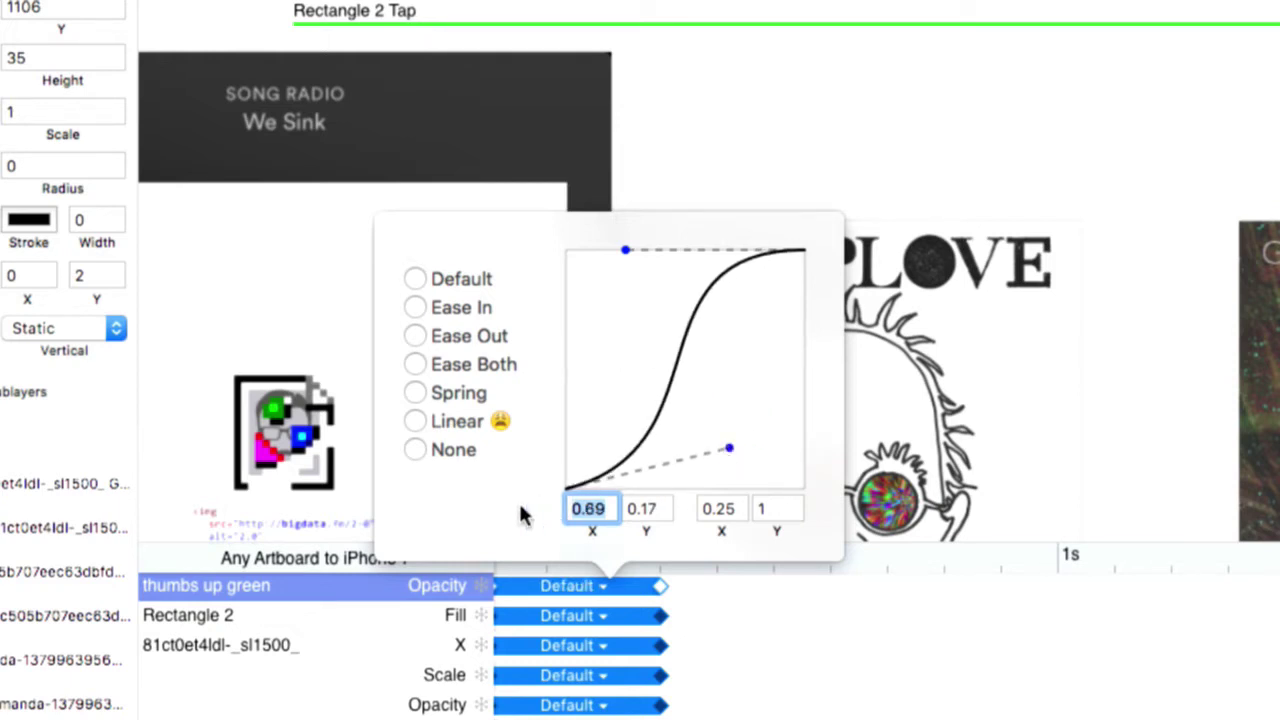
{"action": "left_click", "coordinate": [709, 590]}
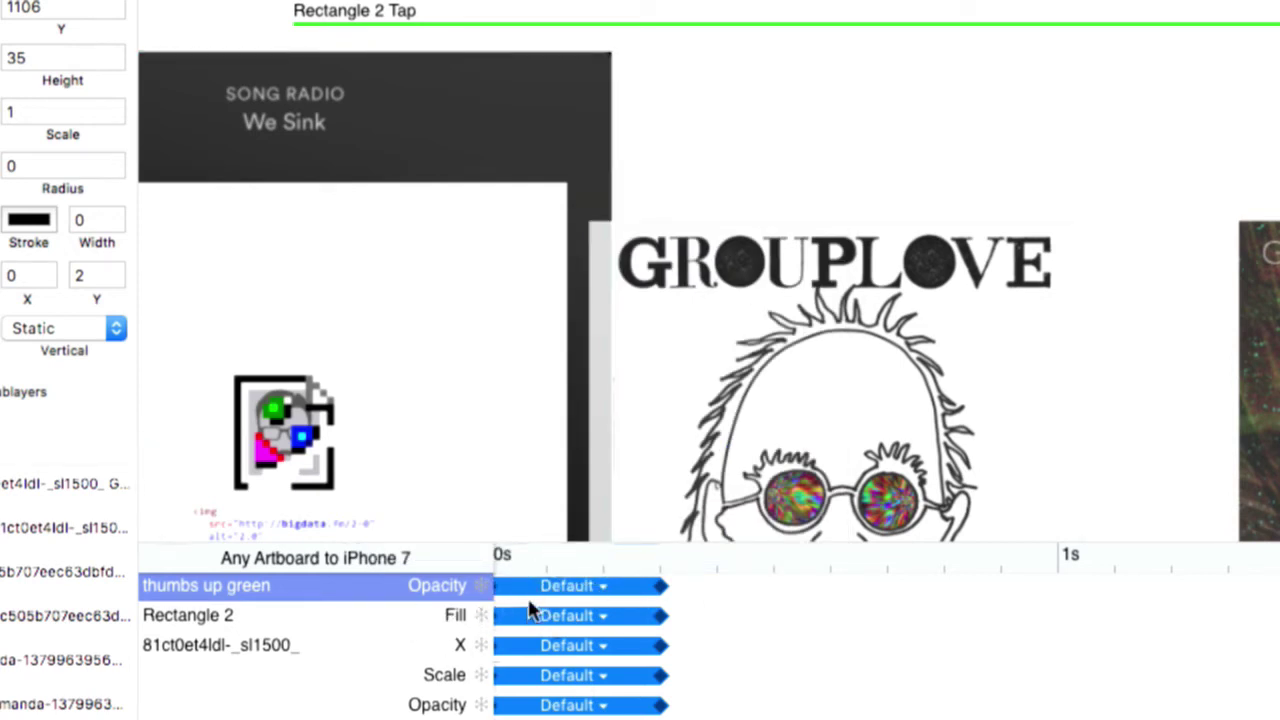
Apply Ease Both to the thumbs up green opacity and Rectangle 2 fill animations together
{"action": "scroll", "coordinate": [694, 628], "scroll_direction": "down", "scroll_amount": 1}
{"action": "scroll", "coordinate": [697, 628], "scroll_direction": "up", "scroll_amount": 1}
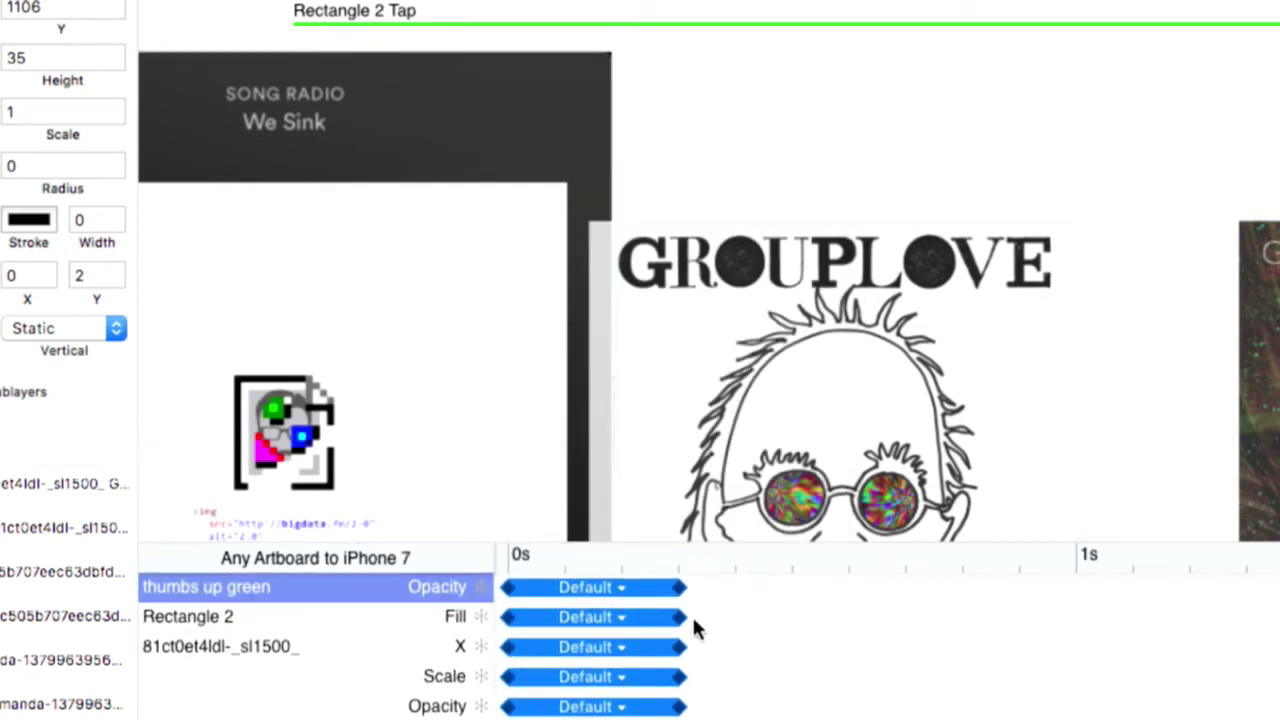
{"action": "left_click_drag", "start_coordinate": [709, 621], "coordinate": [495, 578]}
{"action": "left_click", "coordinate": [596, 588]}
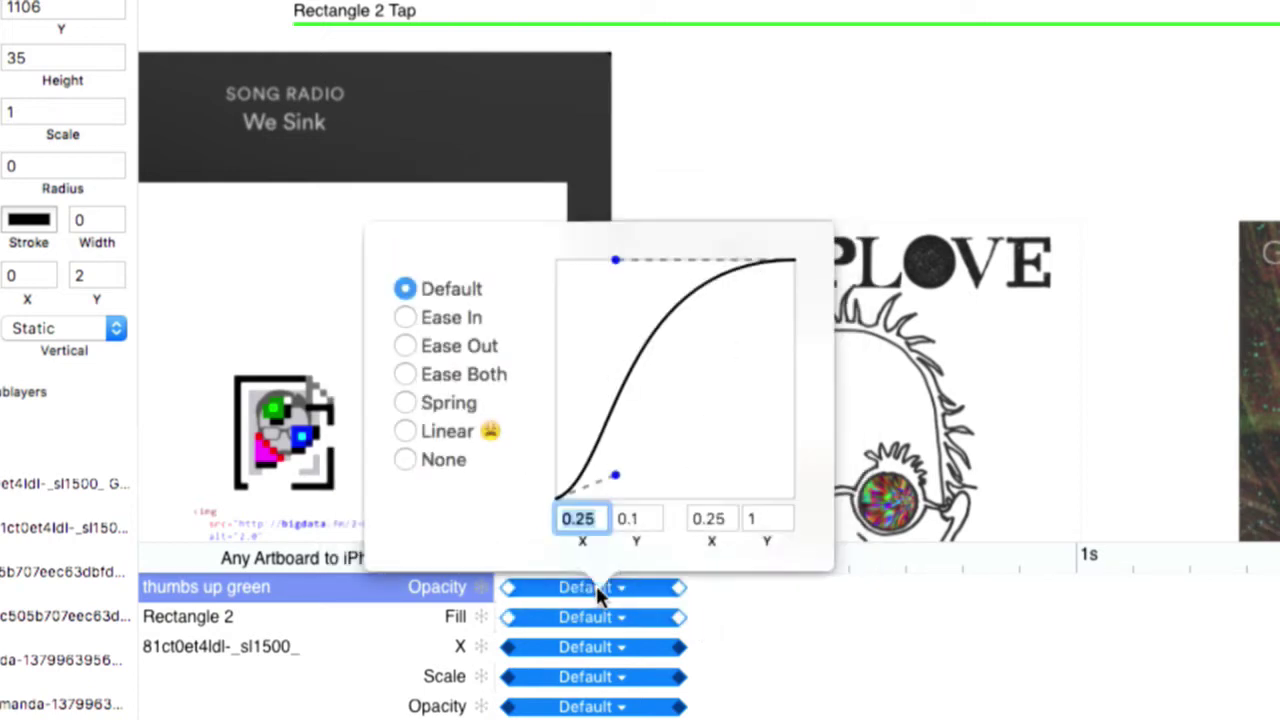
{"action": "left_click", "coordinate": [442, 373]}
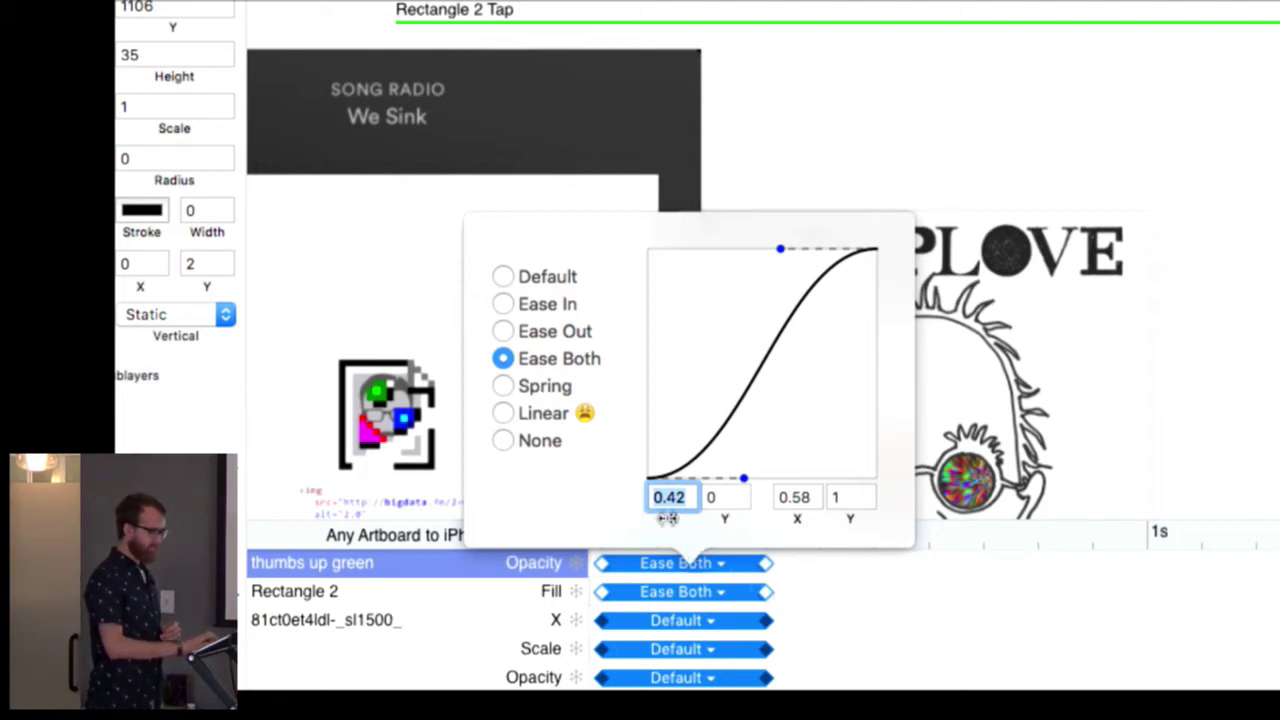
Try adjusting the first control point of the shared easing curve to 0.58, 0.1
{"action": "mouse_move", "coordinate": [673, 519]}
{"action": "left_mouse_down"}
{"action": "mouse_move", "coordinate": [690, 521]}
{"action": "mouse_move", "coordinate": [669, 517]}
{"action": "left_mouse_up"}
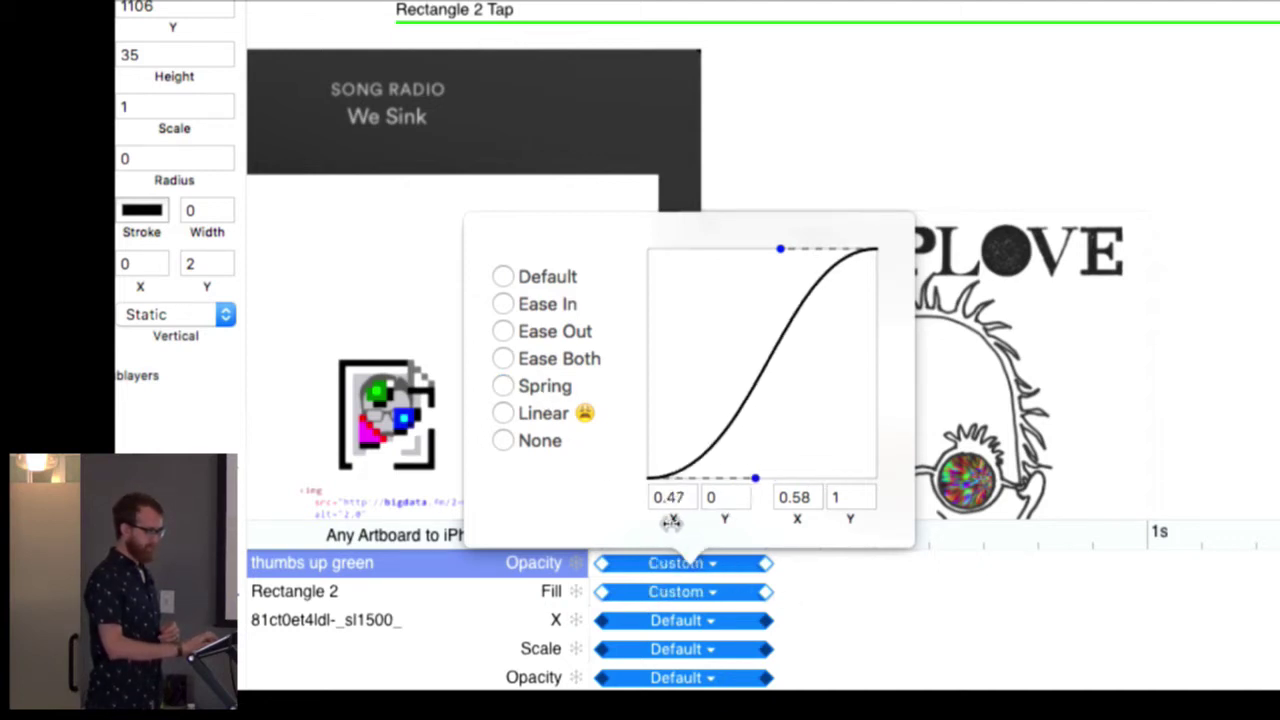
{"action": "left_click_drag", "start_coordinate": [757, 479], "coordinate": [780, 456]}
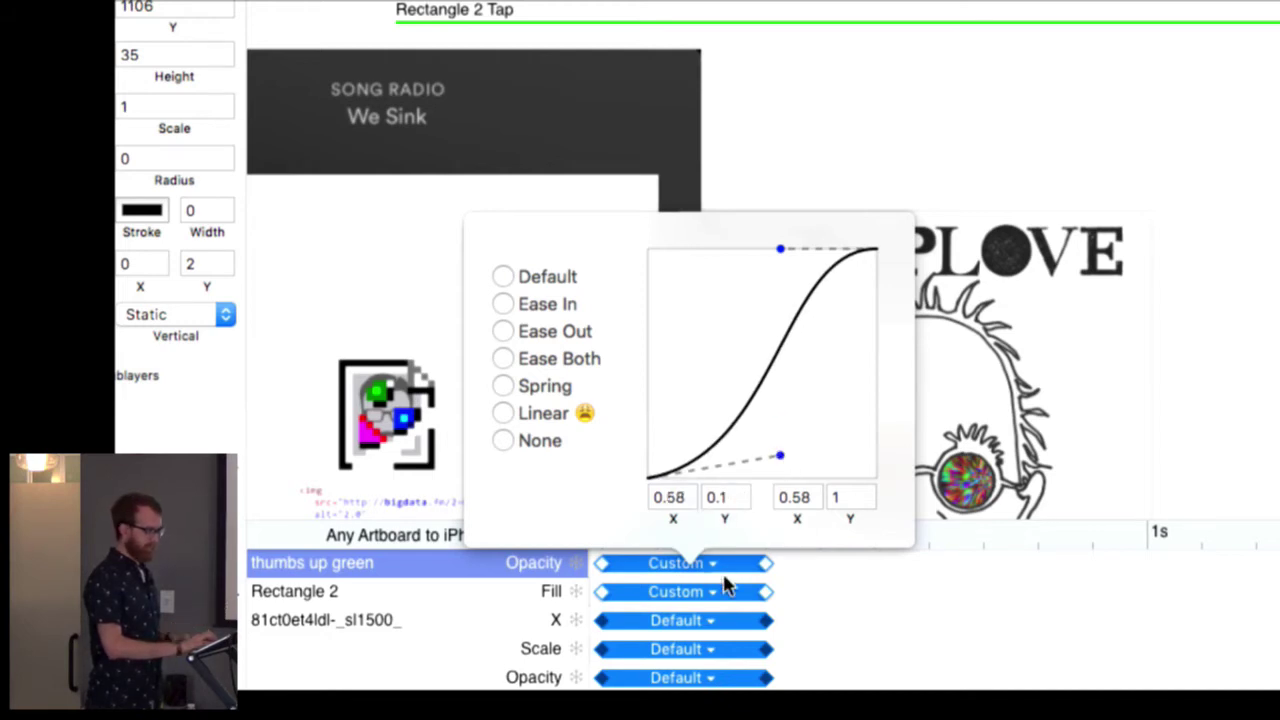
{"action": "left_click", "coordinate": [810, 614]}
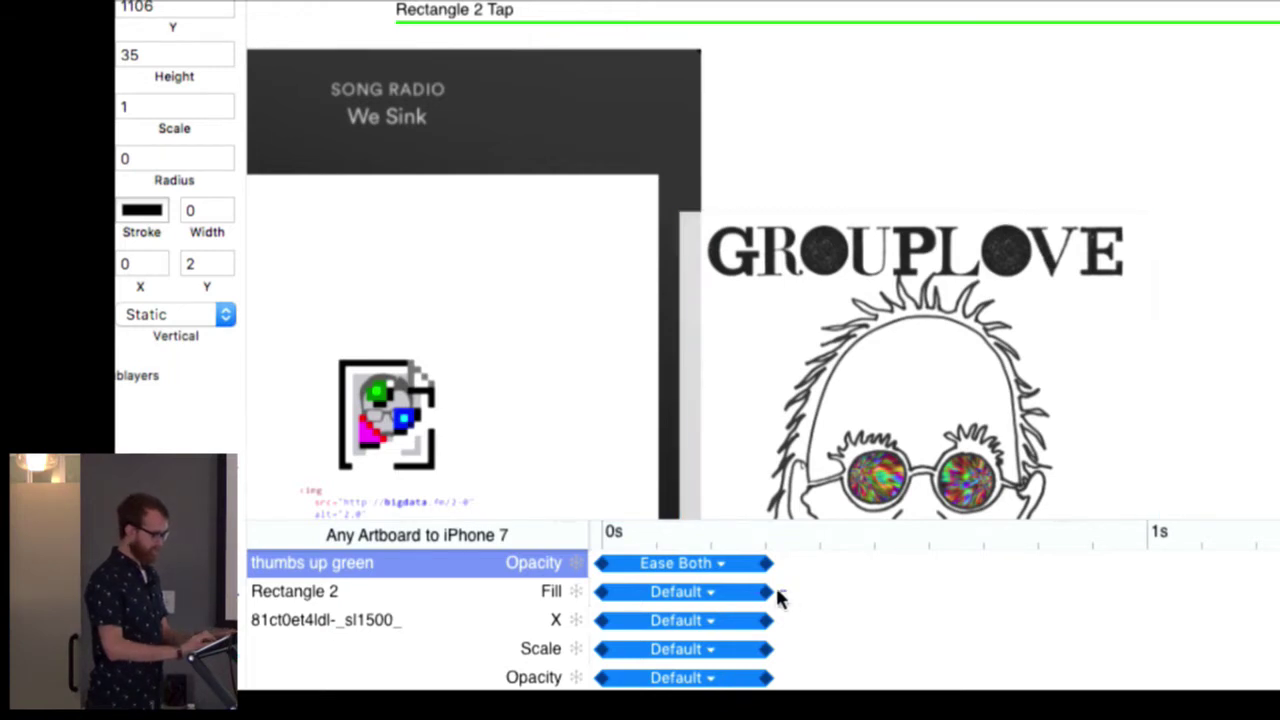
Return the thumbs up green opacity and Rectangle 2 fill animations to the Default easing
{"action": "left_click_drag", "start_coordinate": [777, 594], "coordinate": [592, 558]}
{"action": "left_click", "coordinate": [668, 577]}
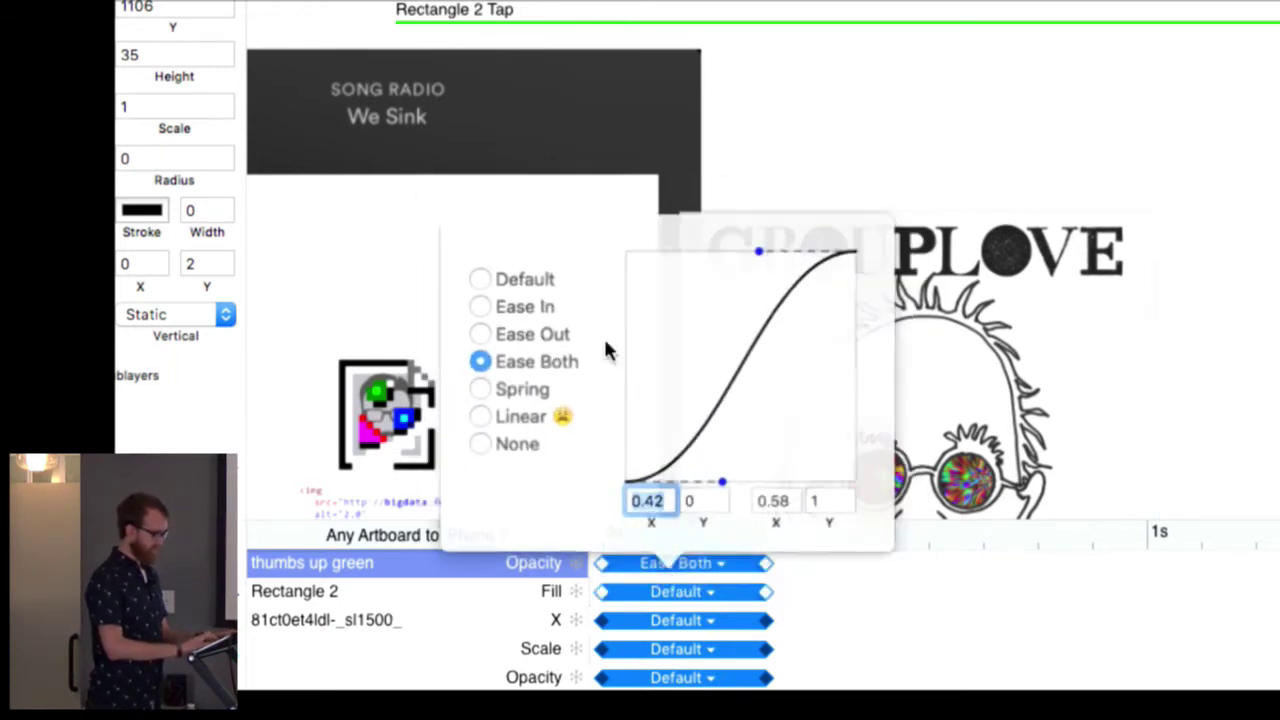
{"action": "left_click", "coordinate": [512, 282]}
{"action": "left_click", "coordinate": [819, 123]}
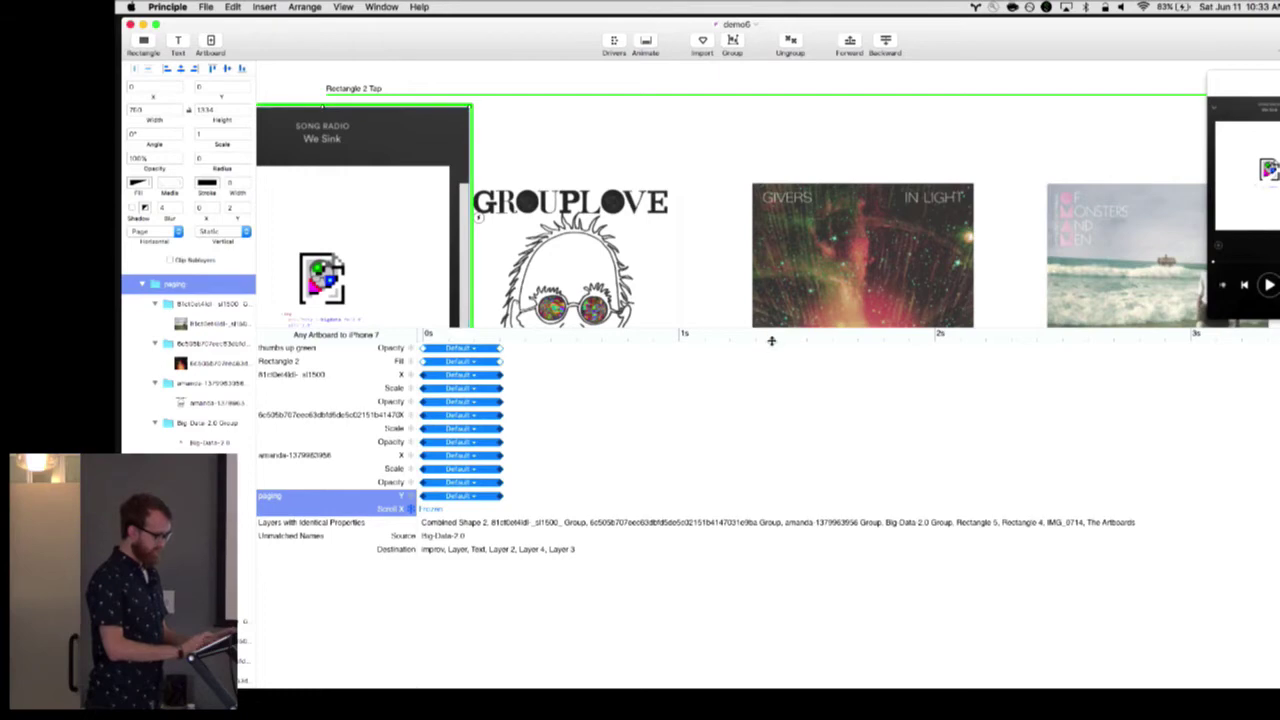
Make the timeline shorter and show the animation of the iPhone 7 Auto transition leading to iPhone 8
{"action": "left_click_drag", "start_coordinate": [771, 334], "coordinate": [731, 560]}
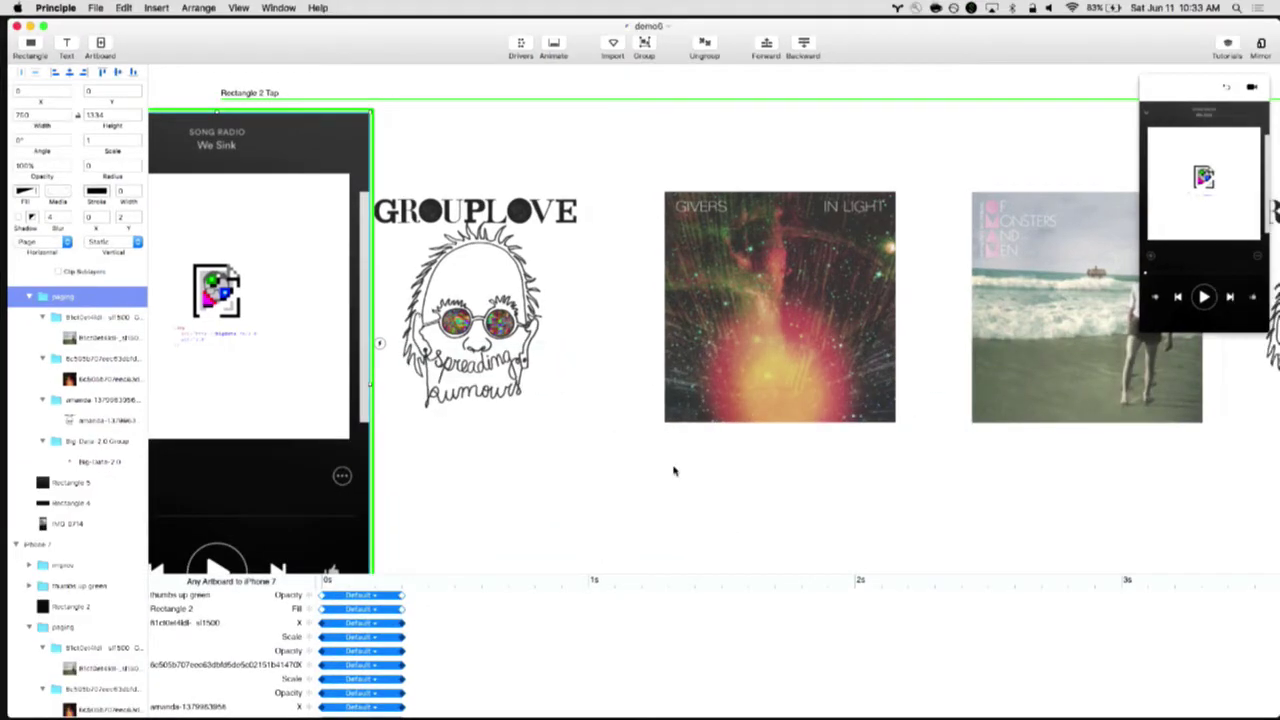
{"action": "key", "text": "super+minus"}
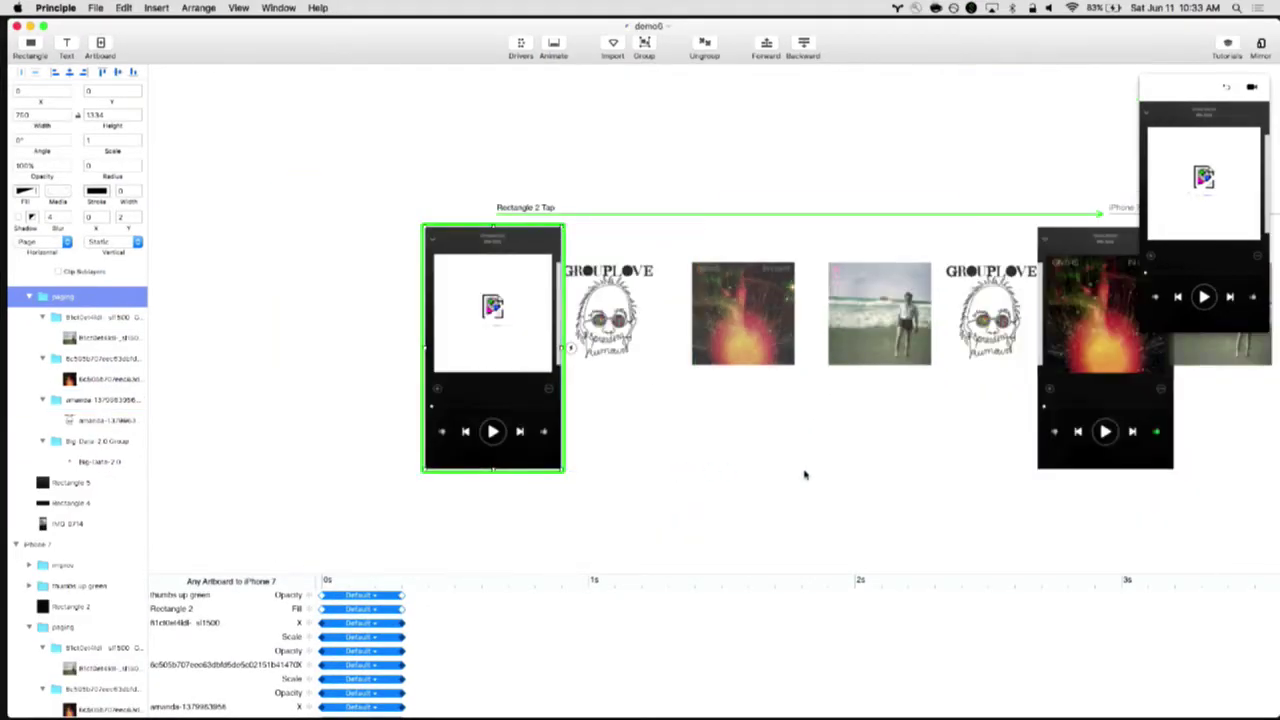
{"action": "scroll", "coordinate": [805, 474], "scroll_direction": "right", "scroll_amount": 5}
{"action": "scroll", "coordinate": [757, 479], "scroll_direction": "right", "scroll_amount": 10}
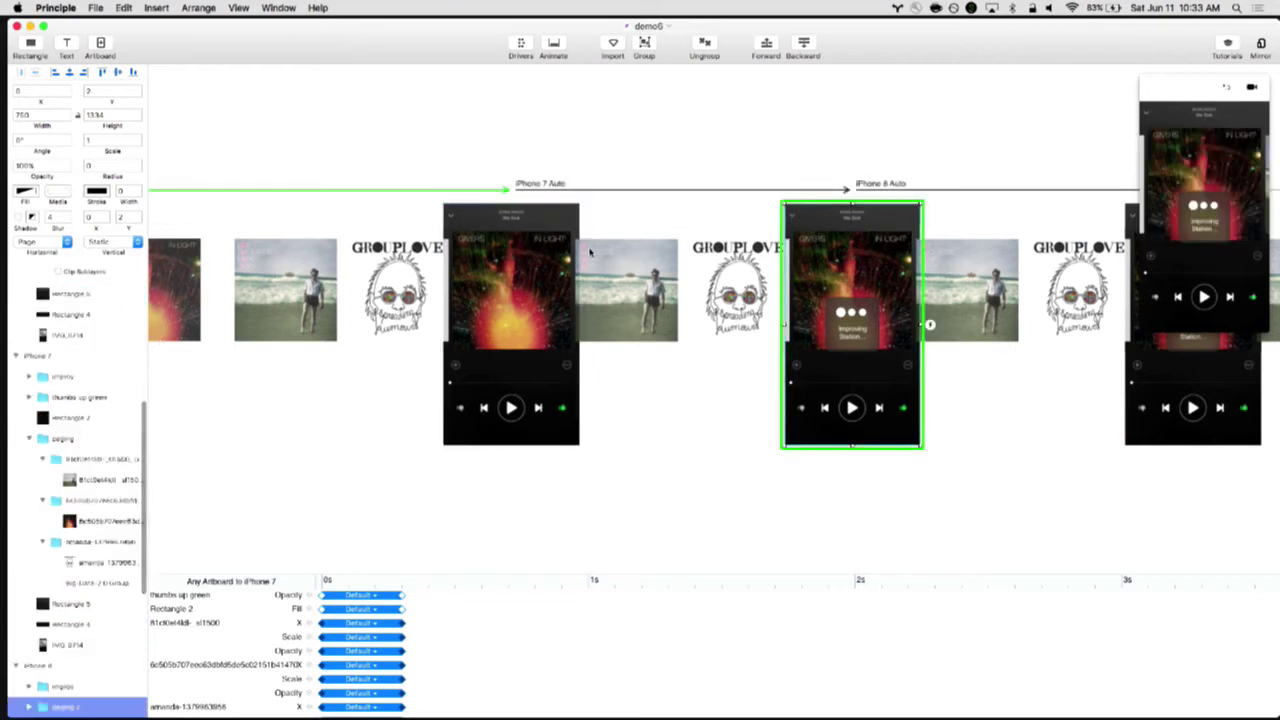
{"action": "left_click", "coordinate": [693, 190]}
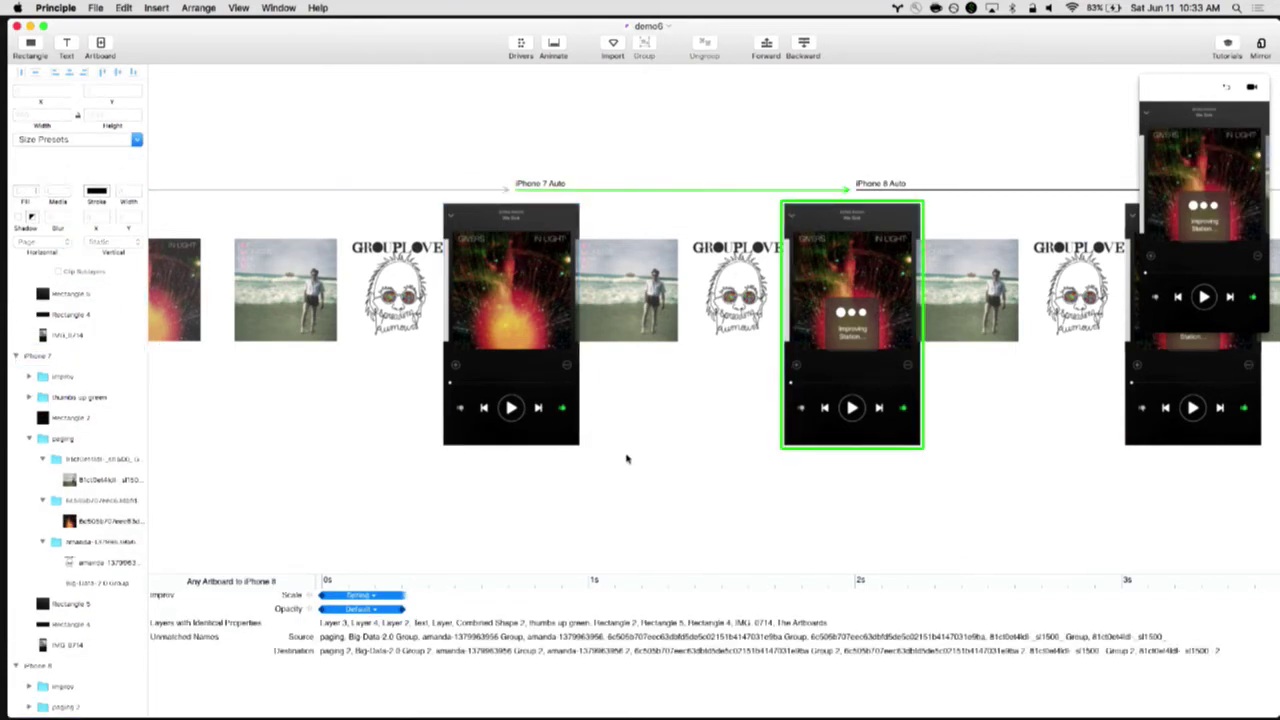
{"action": "scroll", "coordinate": [605, 586], "scroll_direction": "down", "scroll_amount": 4}
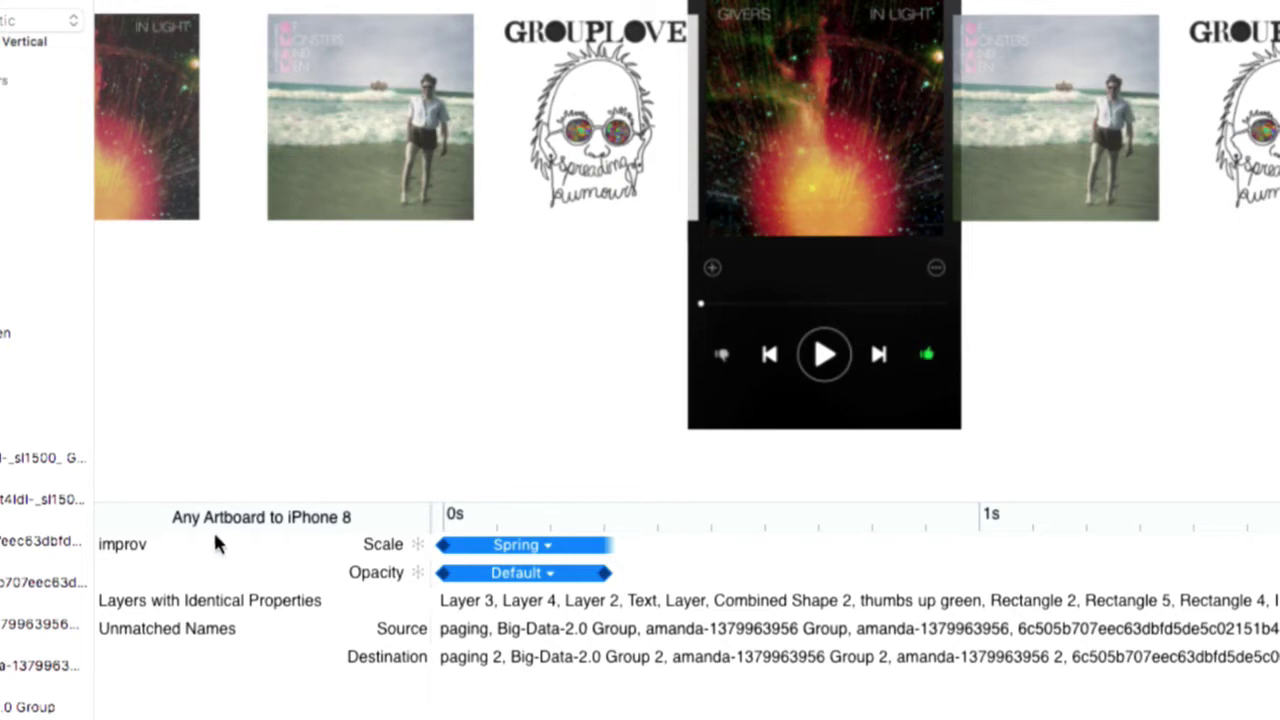
Set the spring on the improv layer's scale animation to tension 381 and friction 20
{"action": "left_click", "coordinate": [75, 537]}
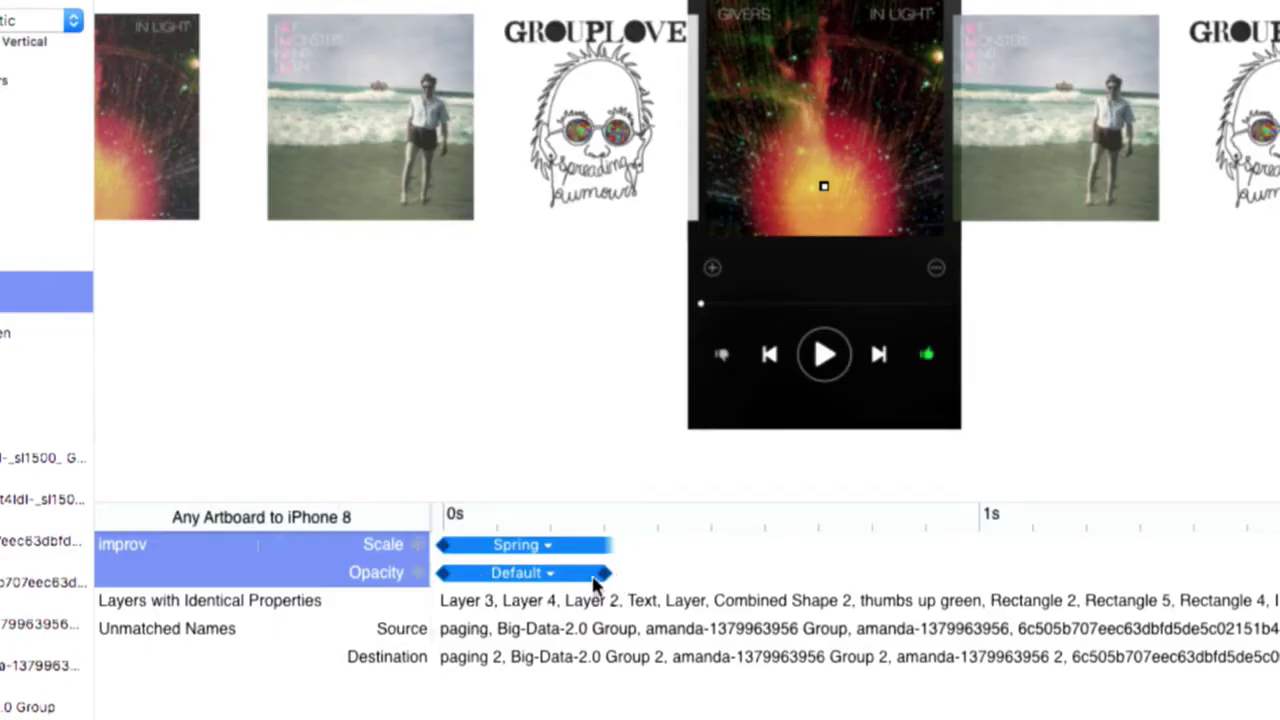
{"action": "left_click", "coordinate": [524, 547]}
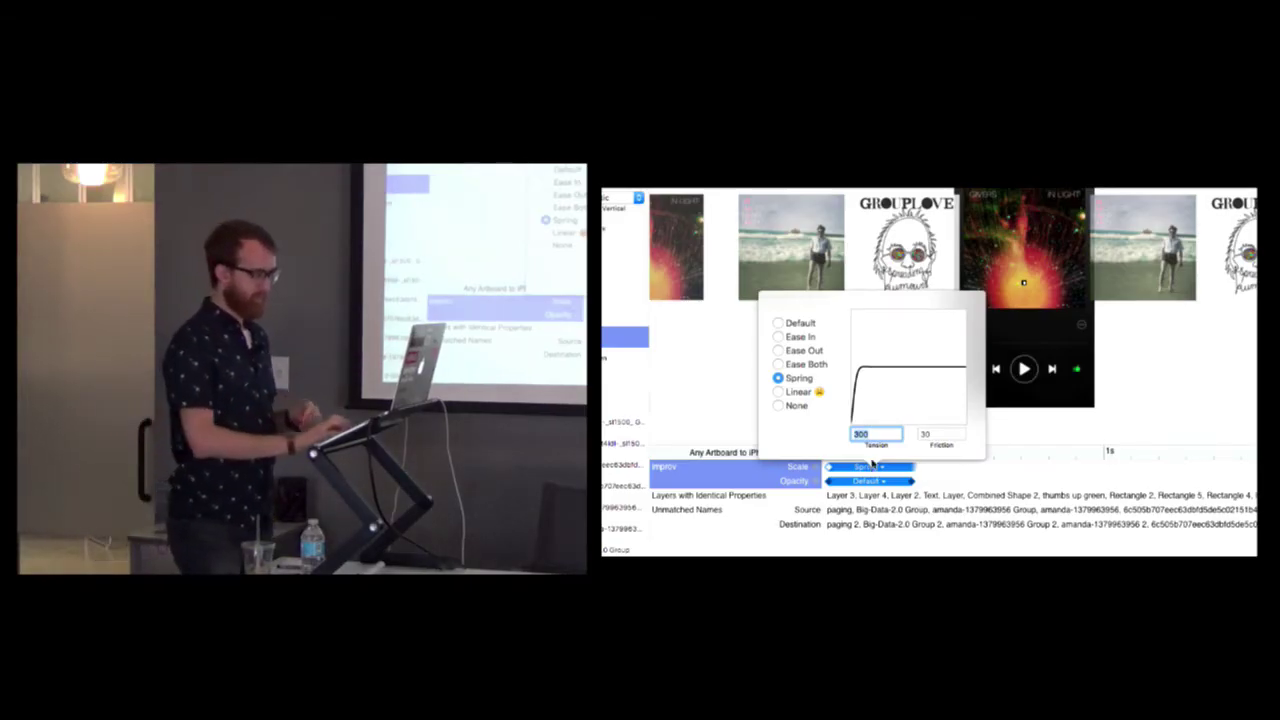
{"action": "type", "text": "38"}
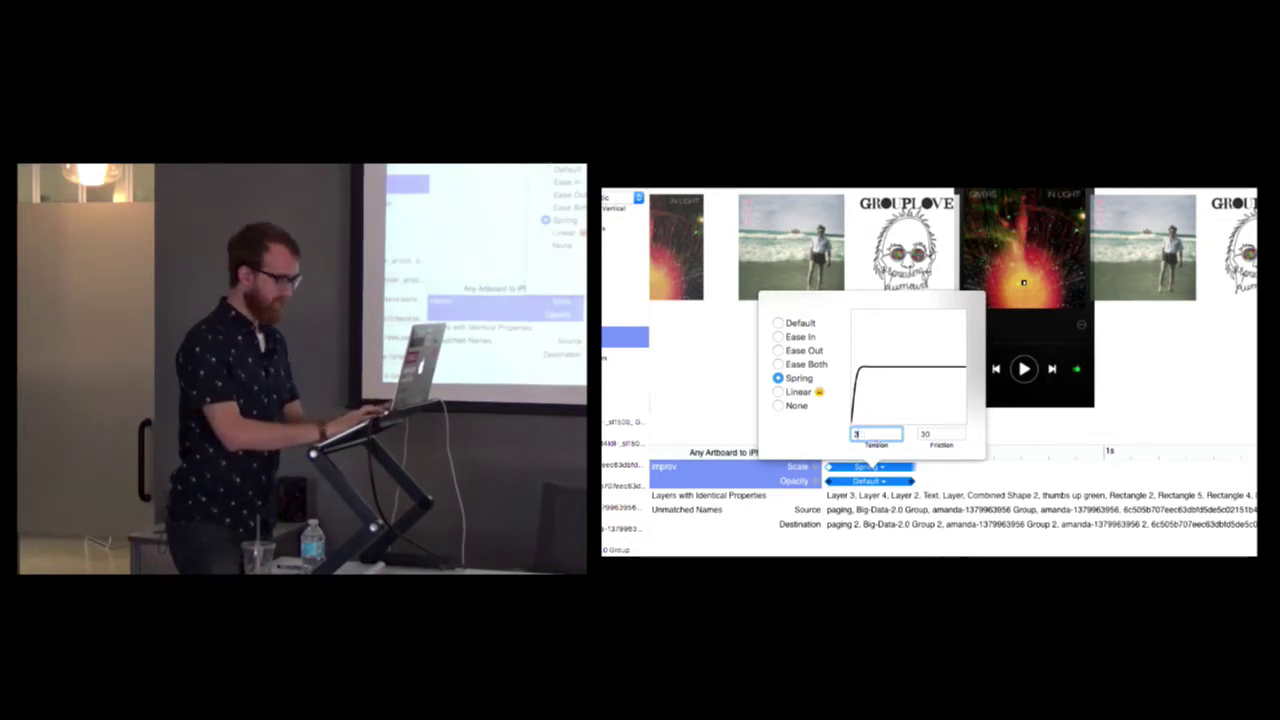
{"action": "type", "text": "1"}
{"action": "left_click", "coordinate": [938, 437]}
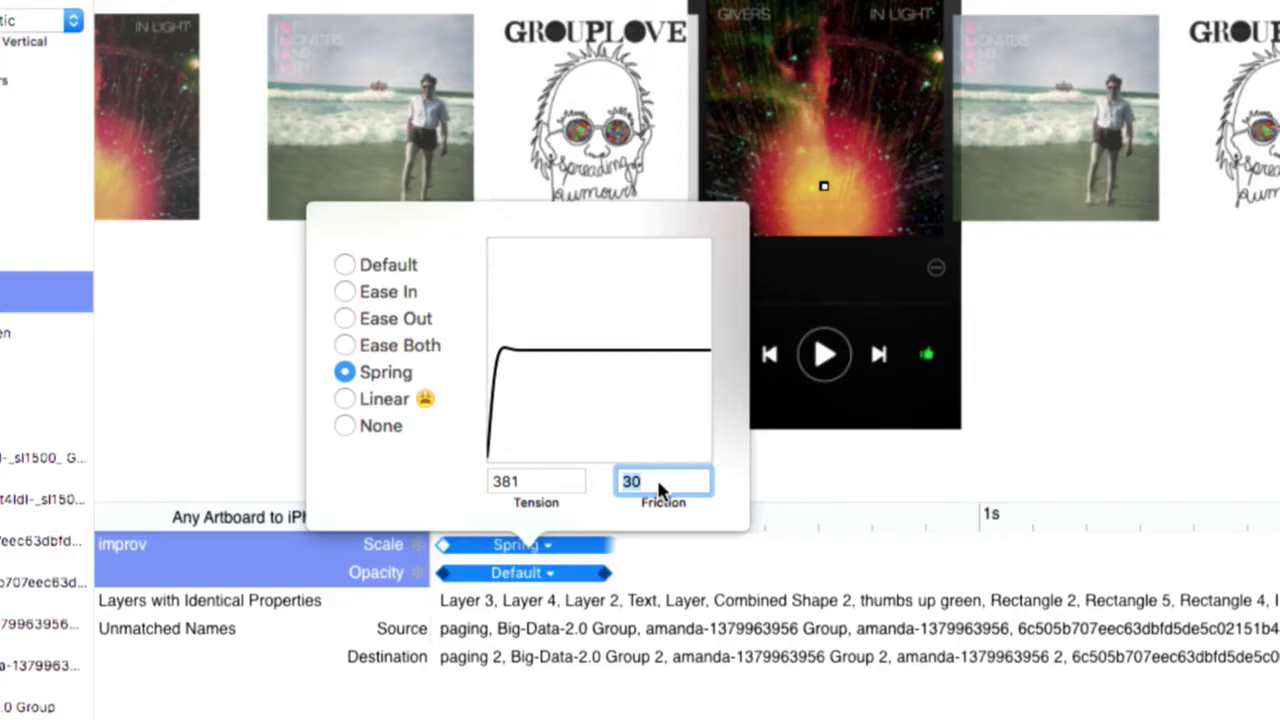
{"action": "type", "text": "20"}
{"action": "left_click", "coordinate": [560, 481]}
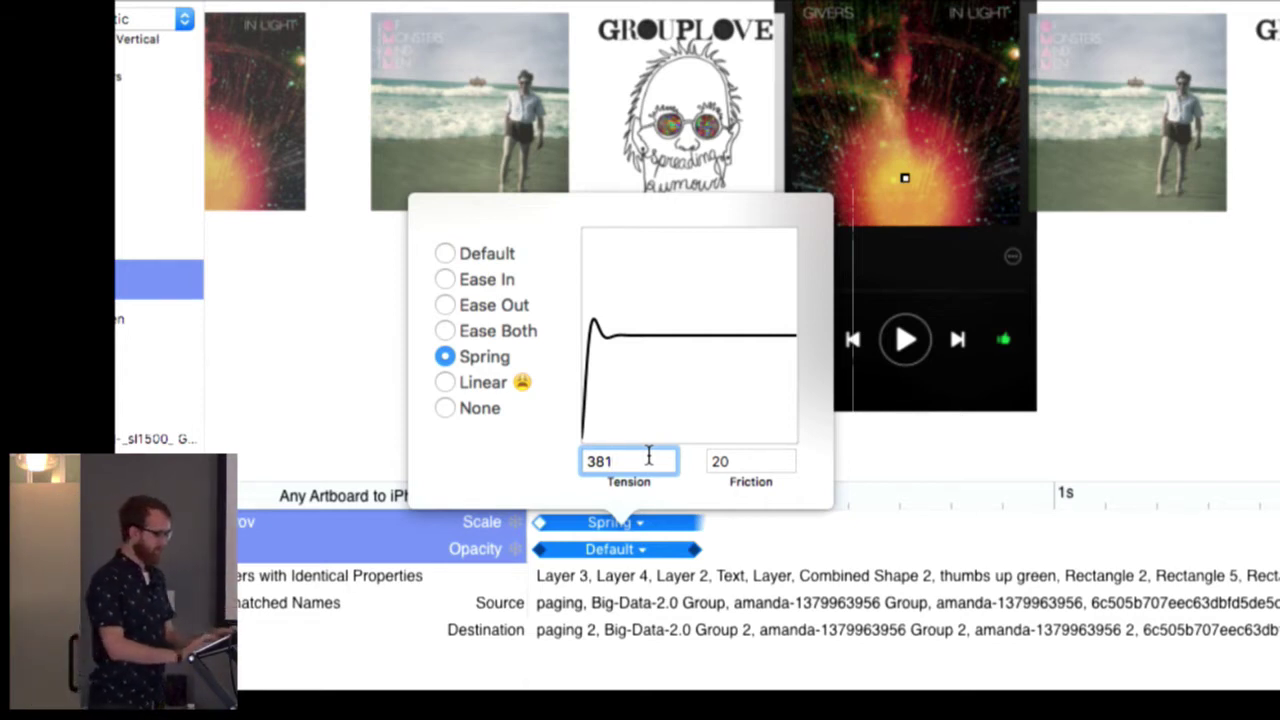
Change the improv scale spring to tension 300 and friction 30
{"action": "left_click", "coordinate": [898, 455]}
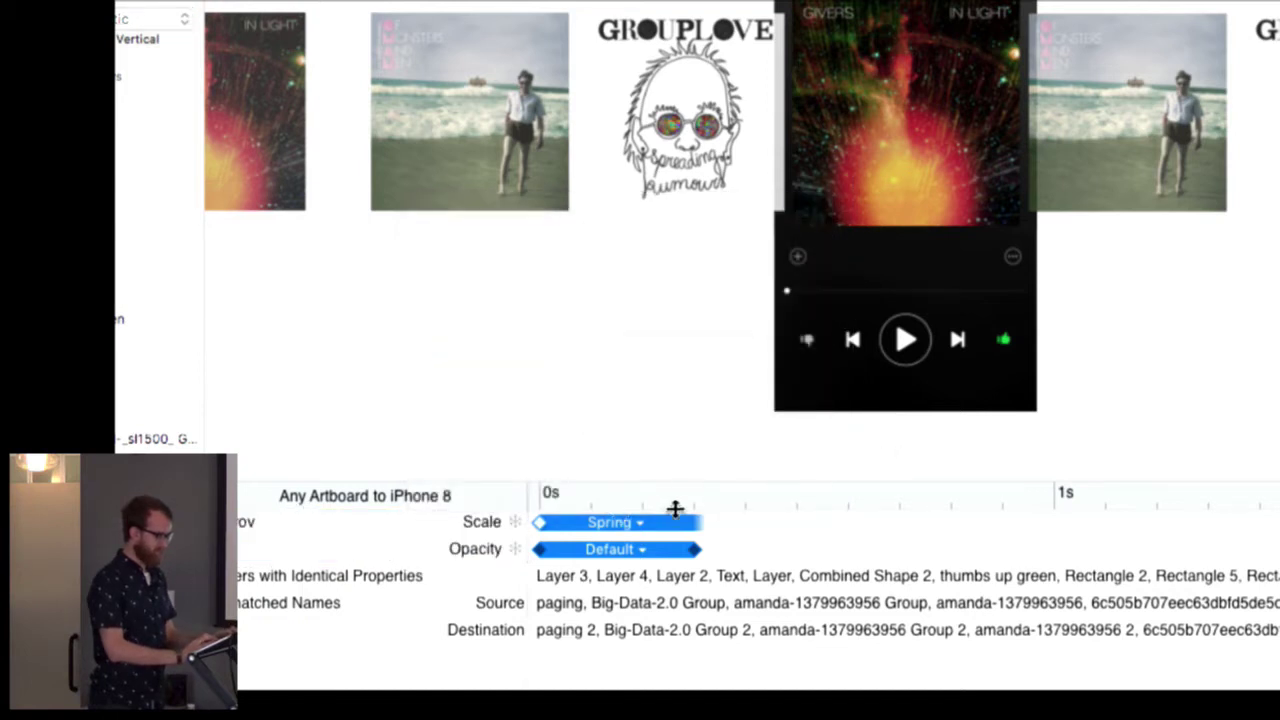
{"action": "left_click", "coordinate": [618, 523]}
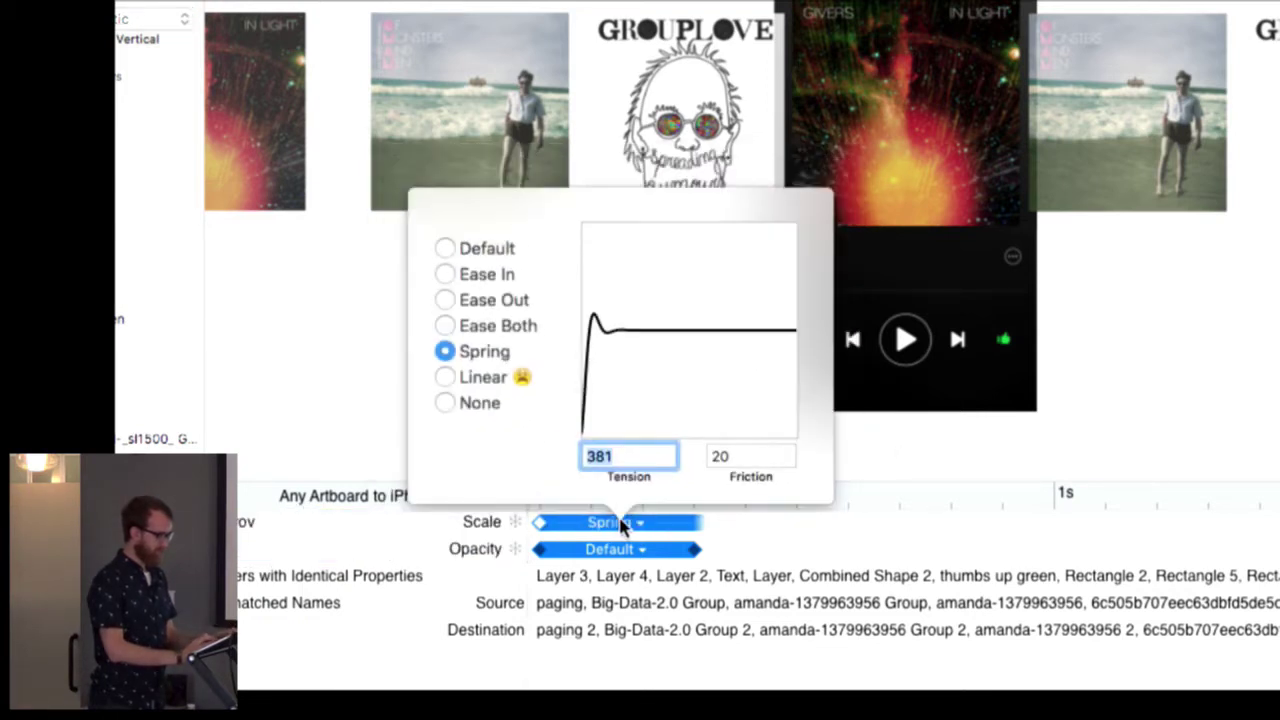
{"action": "type", "text": "300"}
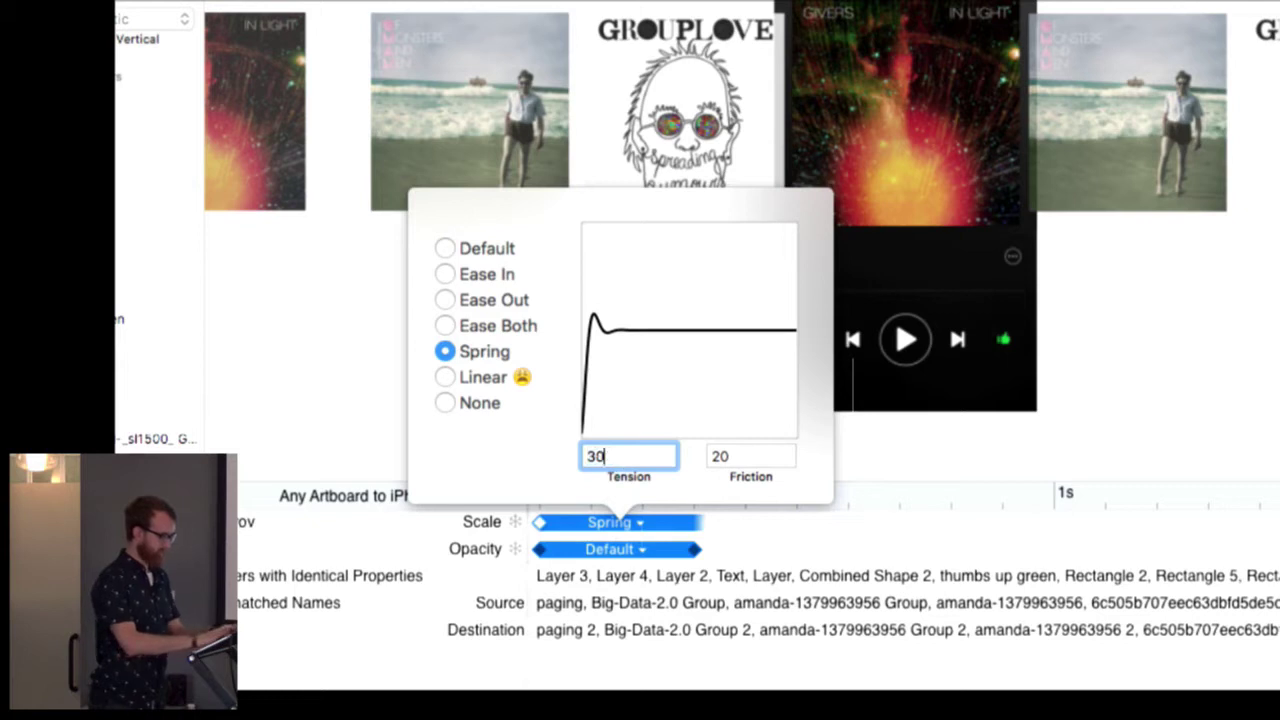
{"action": "key", "text": "Tab"}
{"action": "type", "text": "30"}
{"action": "key", "text": "Tab"}
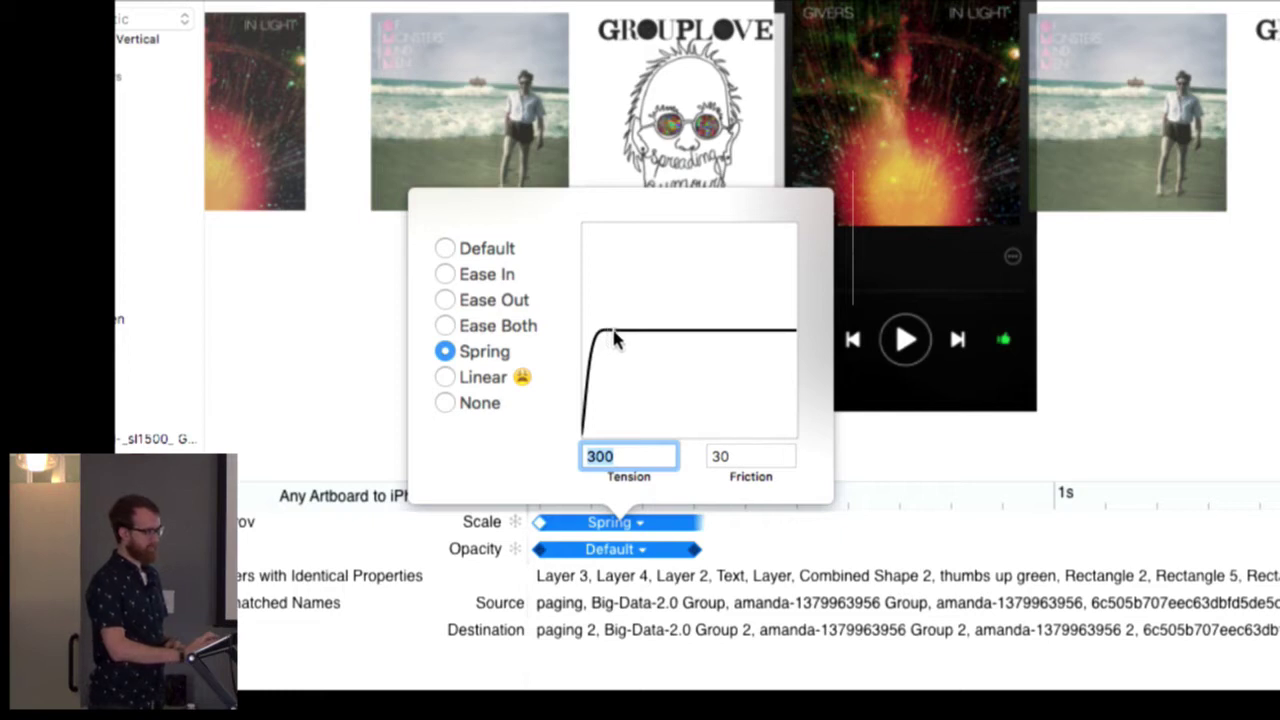
{"action": "left_click", "coordinate": [920, 464]}
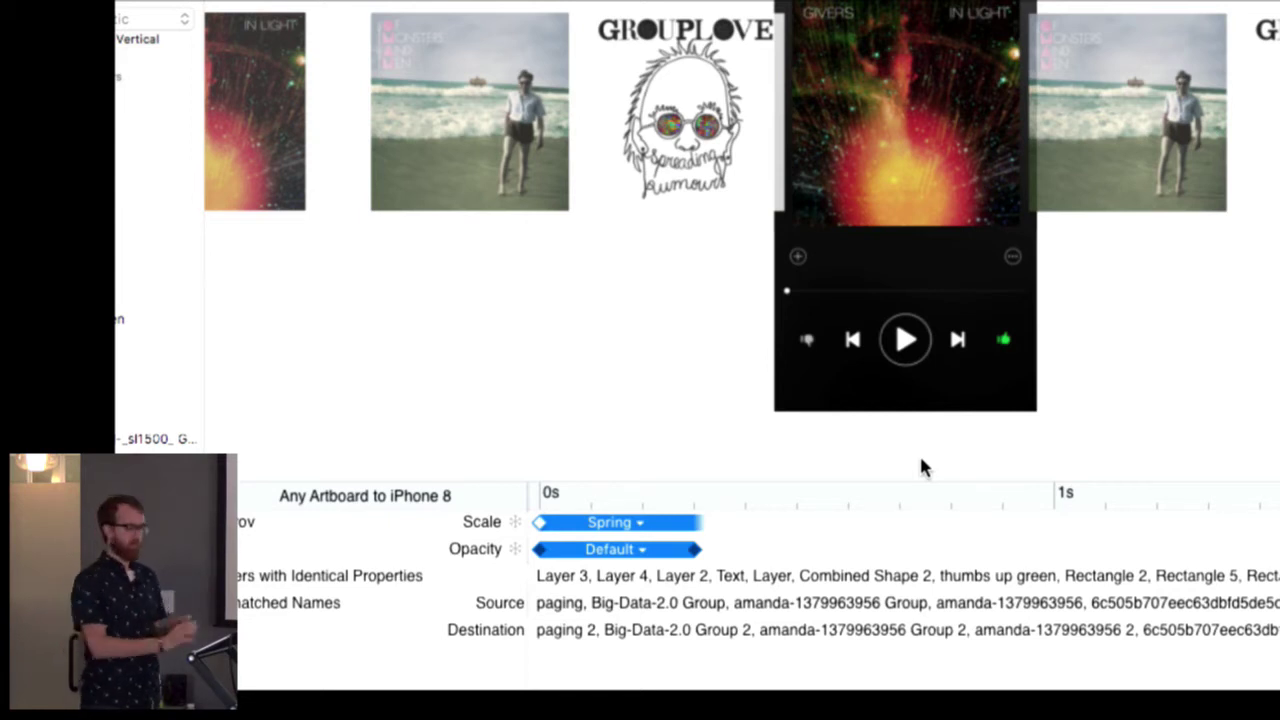
Try a very bouncy spring on the improv scale animation with tension 562 and friction 4.1
{"action": "left_click", "coordinate": [612, 522]}
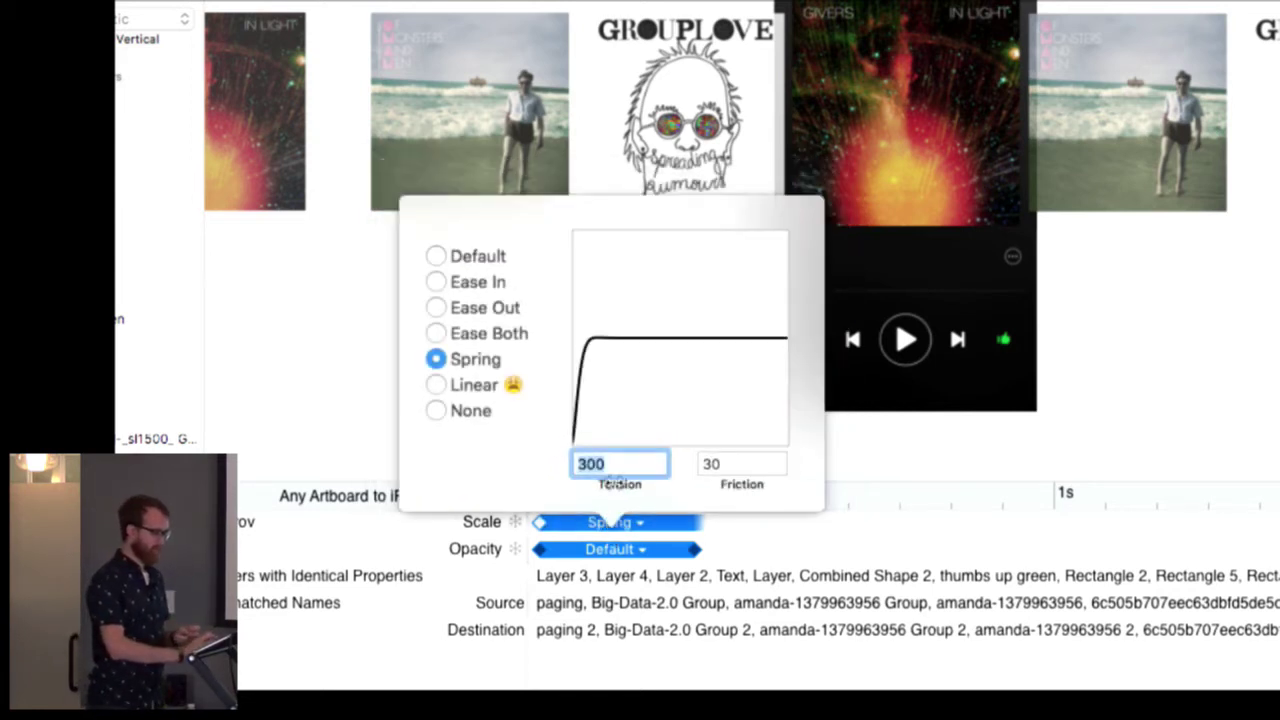
{"action": "left_click_drag", "start_coordinate": [612, 482], "coordinate": [663, 484]}
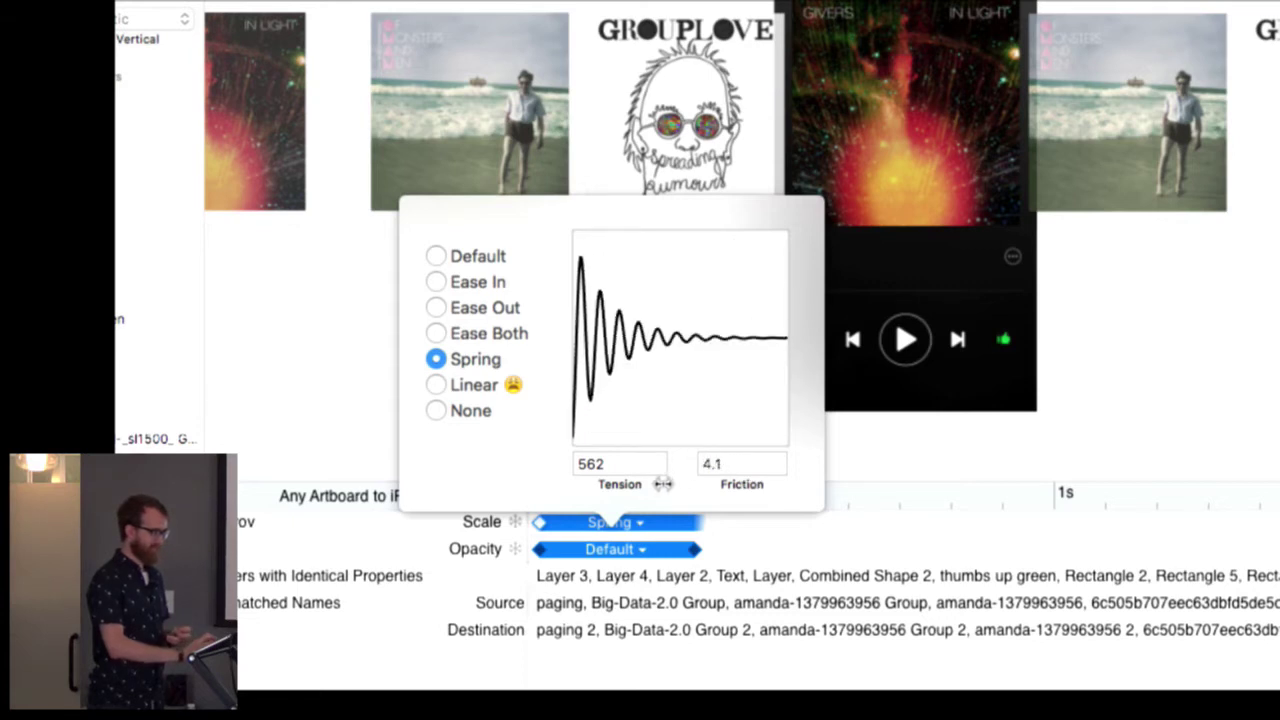
{"action": "left_click", "coordinate": [880, 466]}
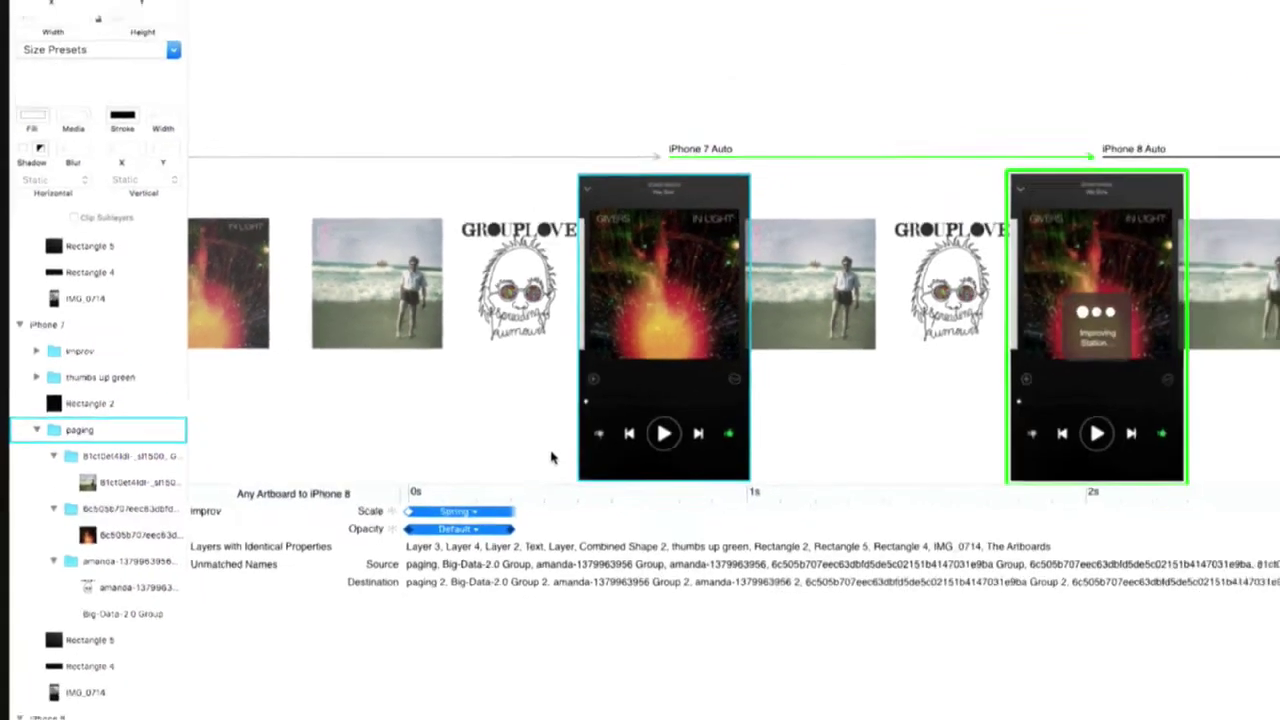
Shorten the timeline, enlarge the preview and show the iPhone 7 artboard in it
{"action": "left_click", "coordinate": [864, 360]}
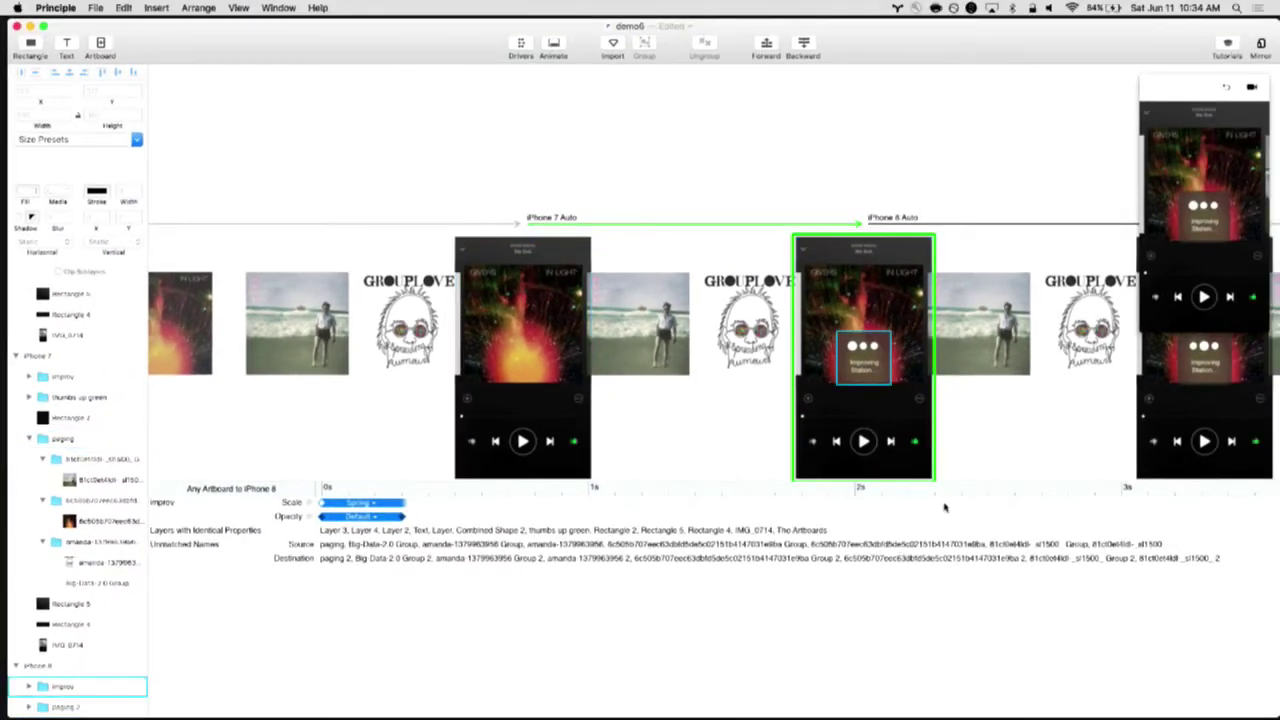
{"action": "left_click", "coordinate": [944, 508]}
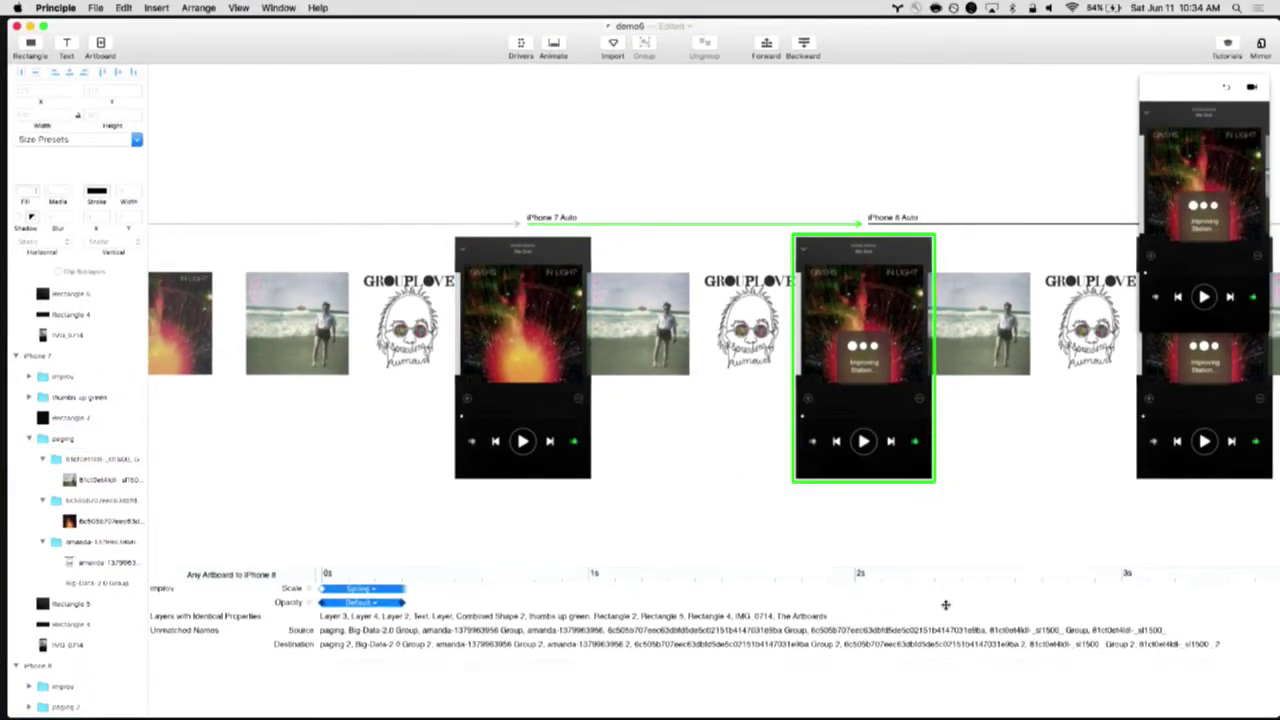
{"action": "left_click", "coordinate": [540, 250]}
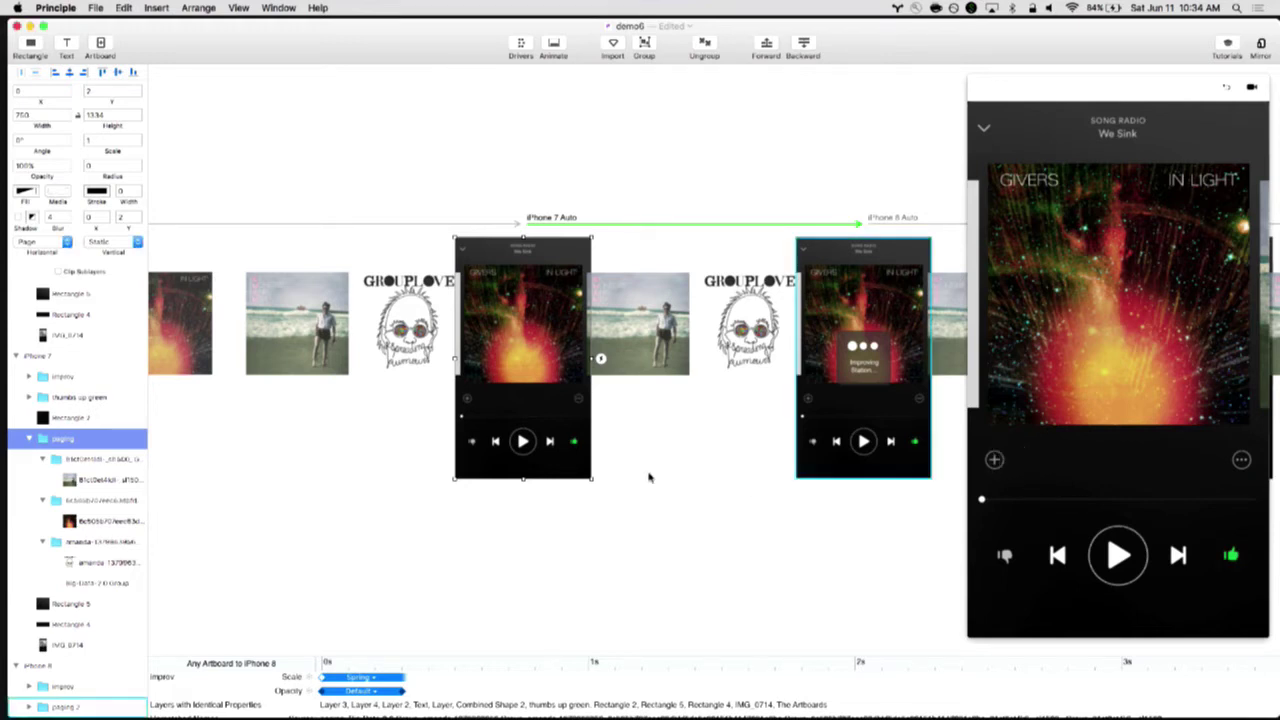
Set the spring on the improv layer's scale animation to tension 300 and friction 30
{"action": "left_click", "coordinate": [457, 560]}
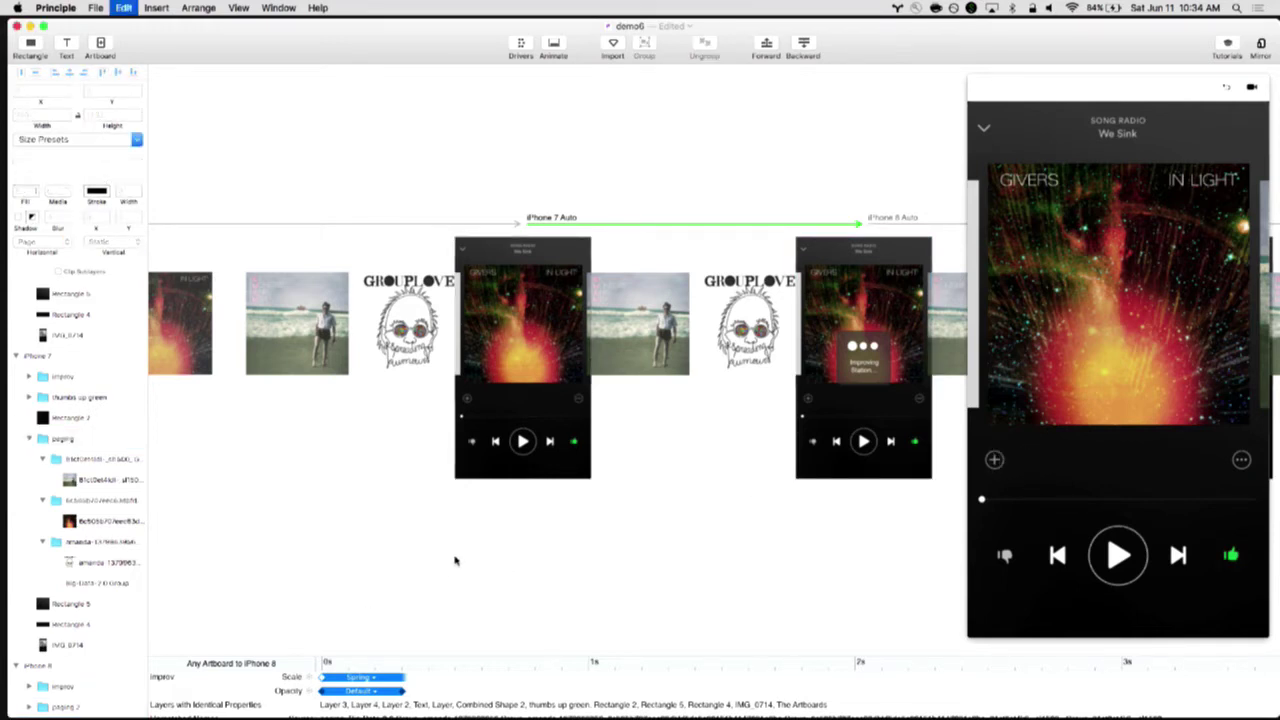
{"action": "left_click", "coordinate": [365, 678]}
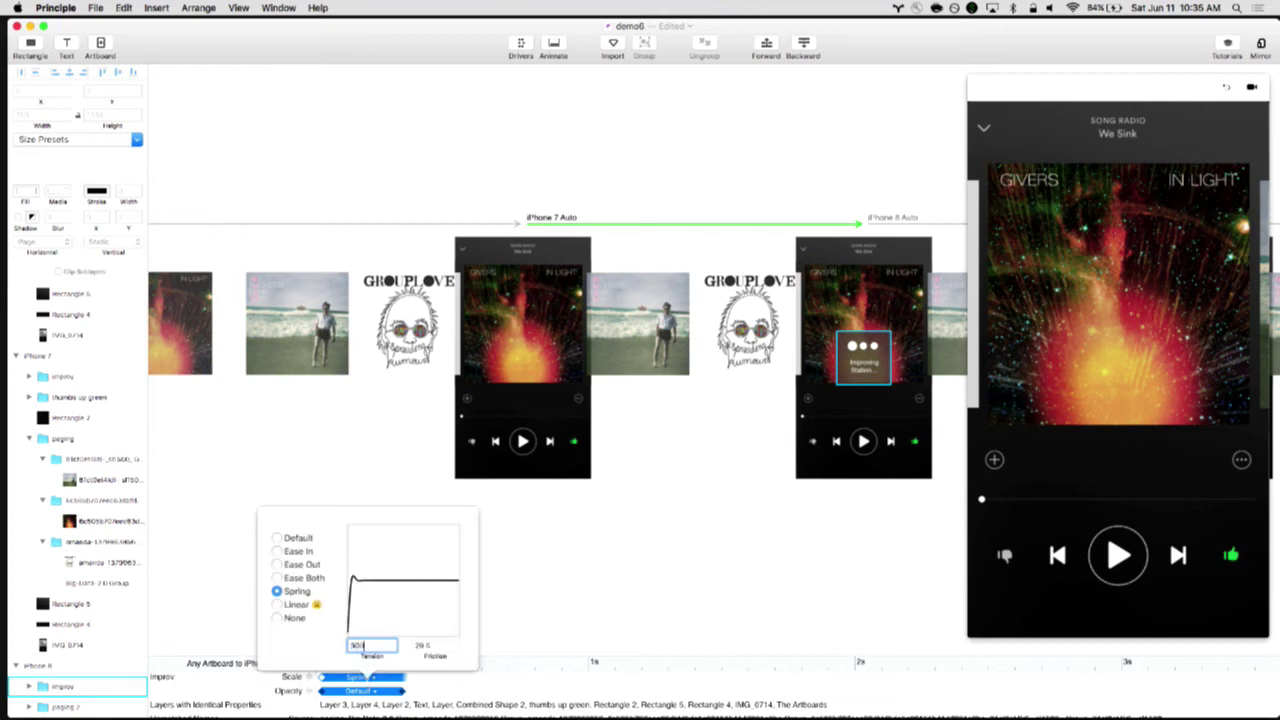
{"action": "type", "text": "500"}
{"action": "key", "text": "Tab"}
{"action": "left_click", "coordinate": [420, 646]}
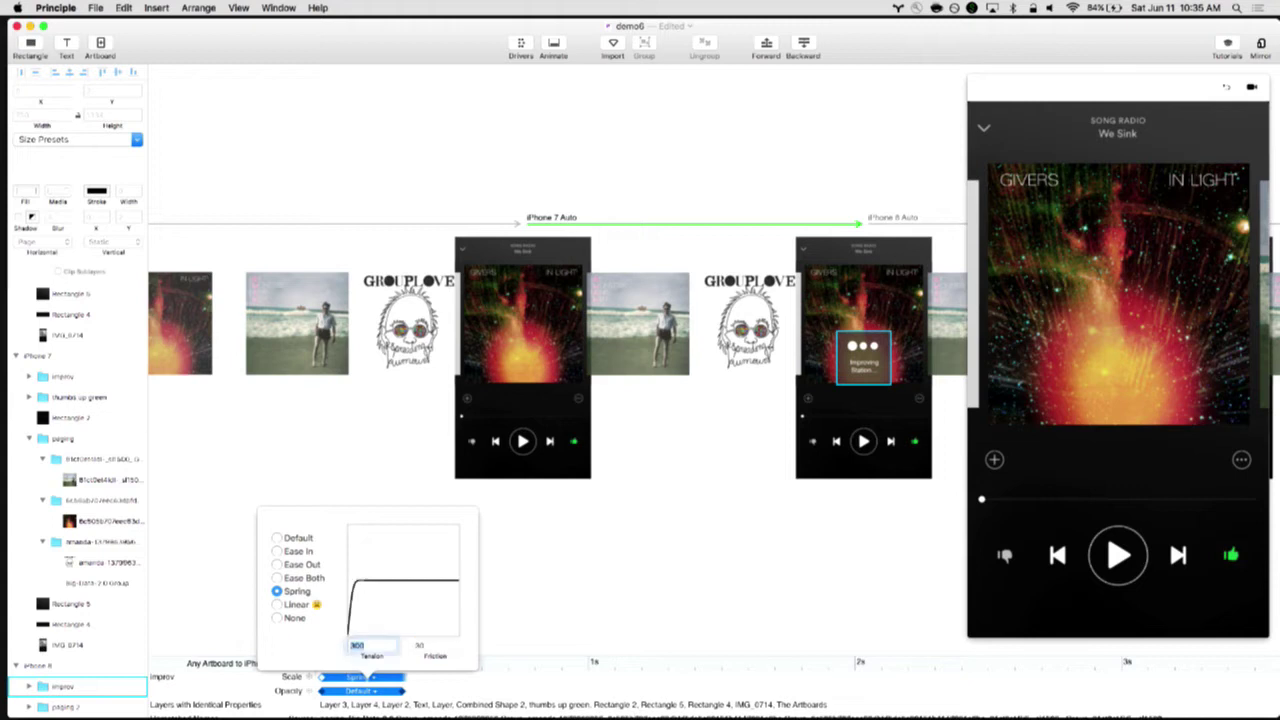
{"action": "left_click", "coordinate": [543, 603]}
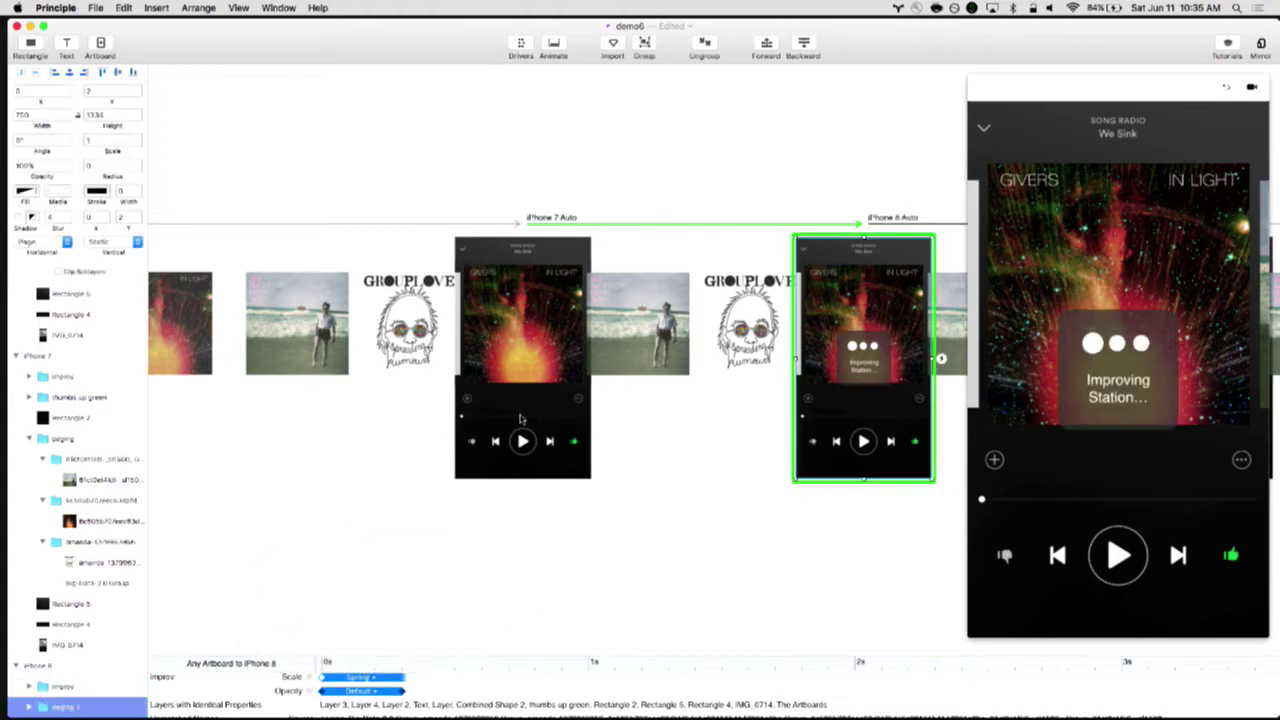
Show the iPhone 7 artboard in the preview and open the animation timeline of the iPhone 8 Auto transition
{"action": "left_click", "coordinate": [549, 397]}
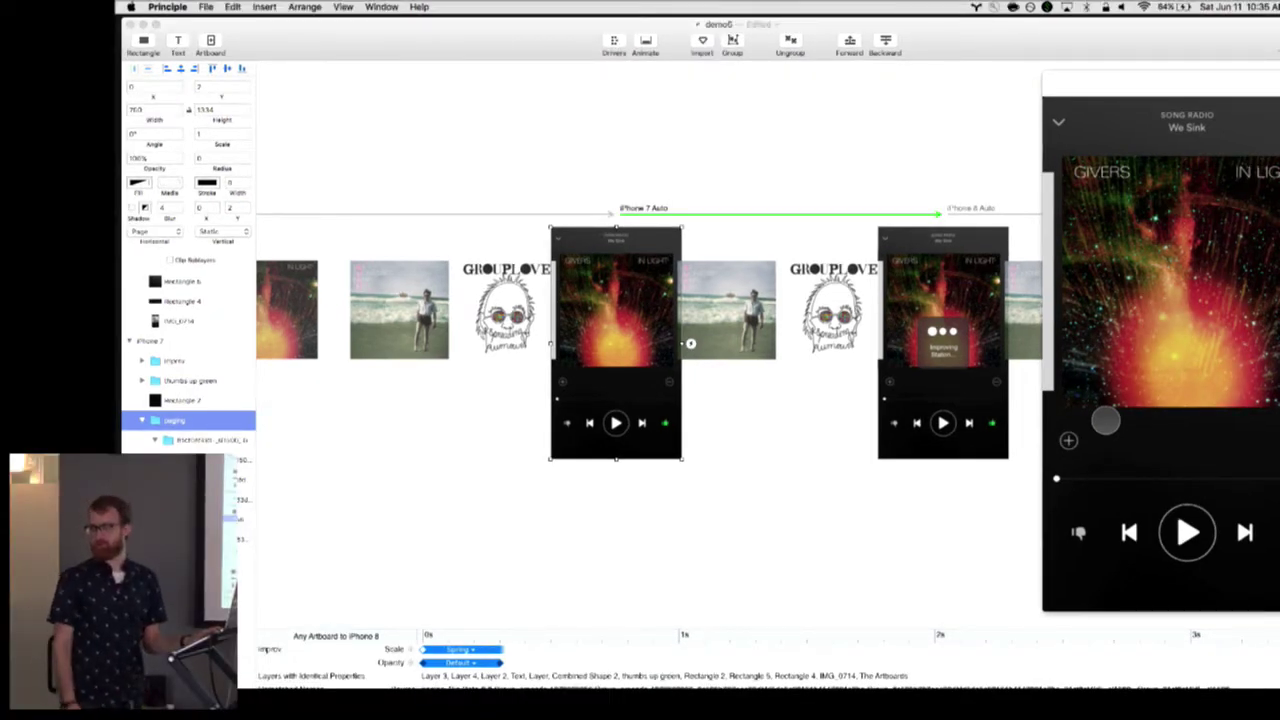
{"action": "scroll", "coordinate": [771, 434], "scroll_direction": "right", "scroll_amount": 5}
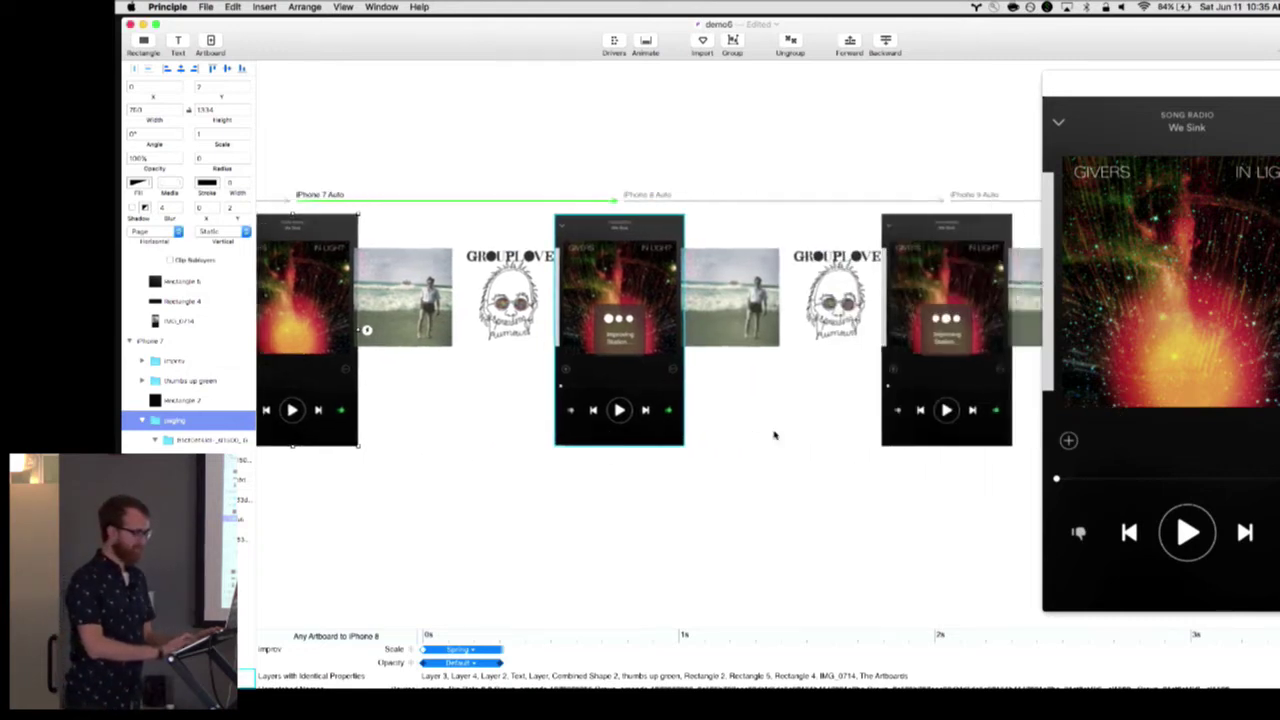
{"action": "left_click", "coordinate": [606, 186]}
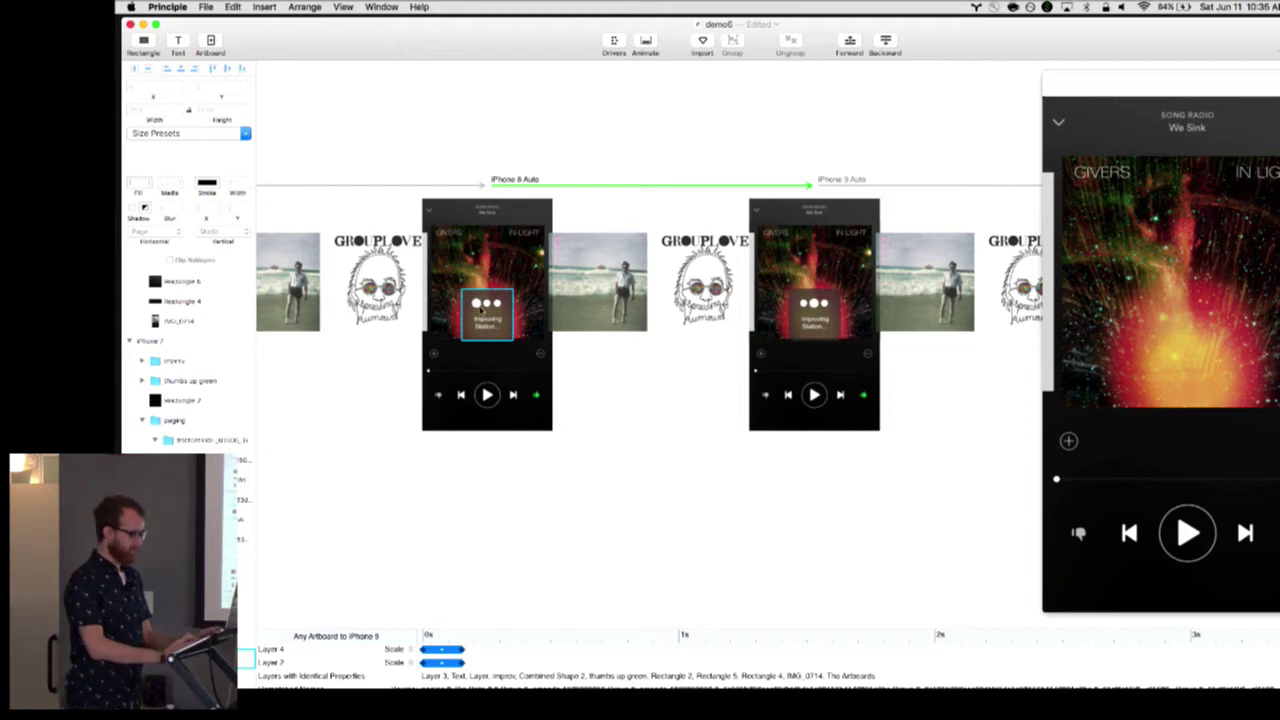
Examine the three loading dots in the iPhone 8 popup and the easing curve of Layer 4's scale animation to iPhone 9
{"action": "scroll", "coordinate": [483, 312], "scroll_direction": "up", "scroll_amount": 5}
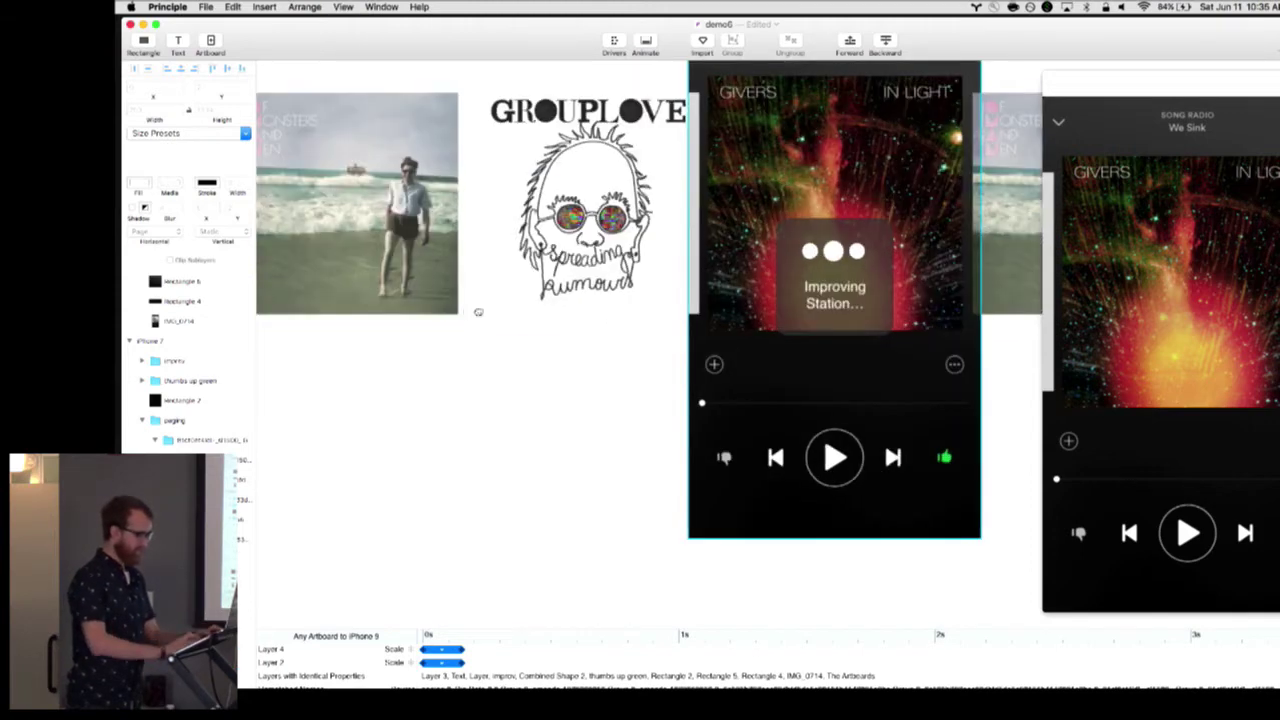
{"action": "scroll", "coordinate": [477, 309], "scroll_direction": "up", "scroll_amount": 3}
{"action": "scroll", "coordinate": [584, 287], "scroll_direction": "down", "scroll_amount": 3}
{"action": "left_click", "coordinate": [392, 259]}
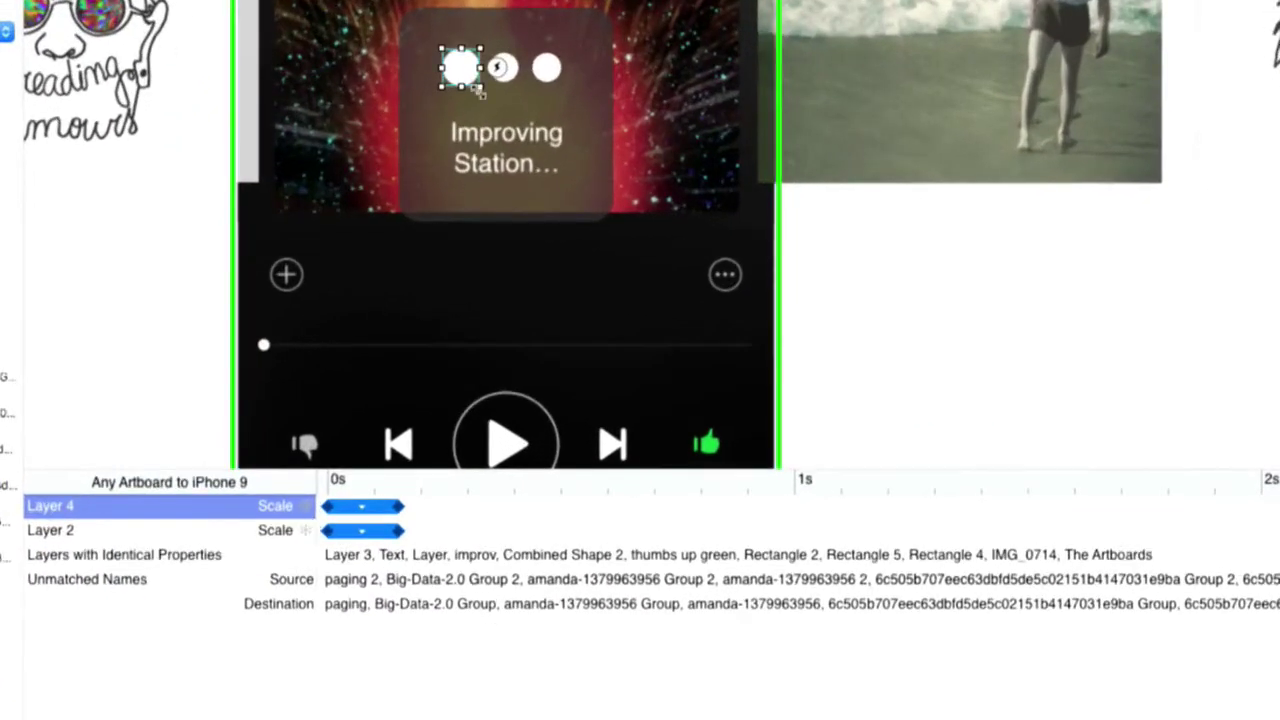
{"action": "left_click", "coordinate": [505, 68]}
{"action": "left_click", "coordinate": [547, 68]}
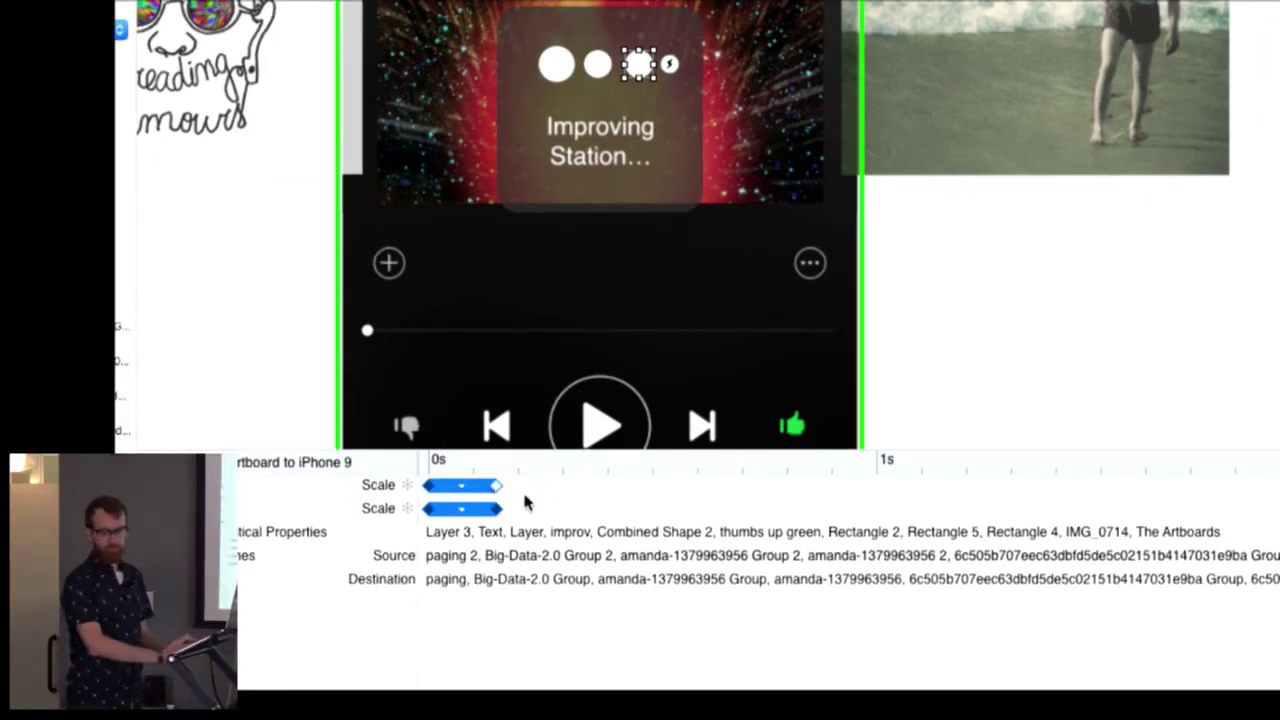
{"action": "double_click", "coordinate": [462, 510]}
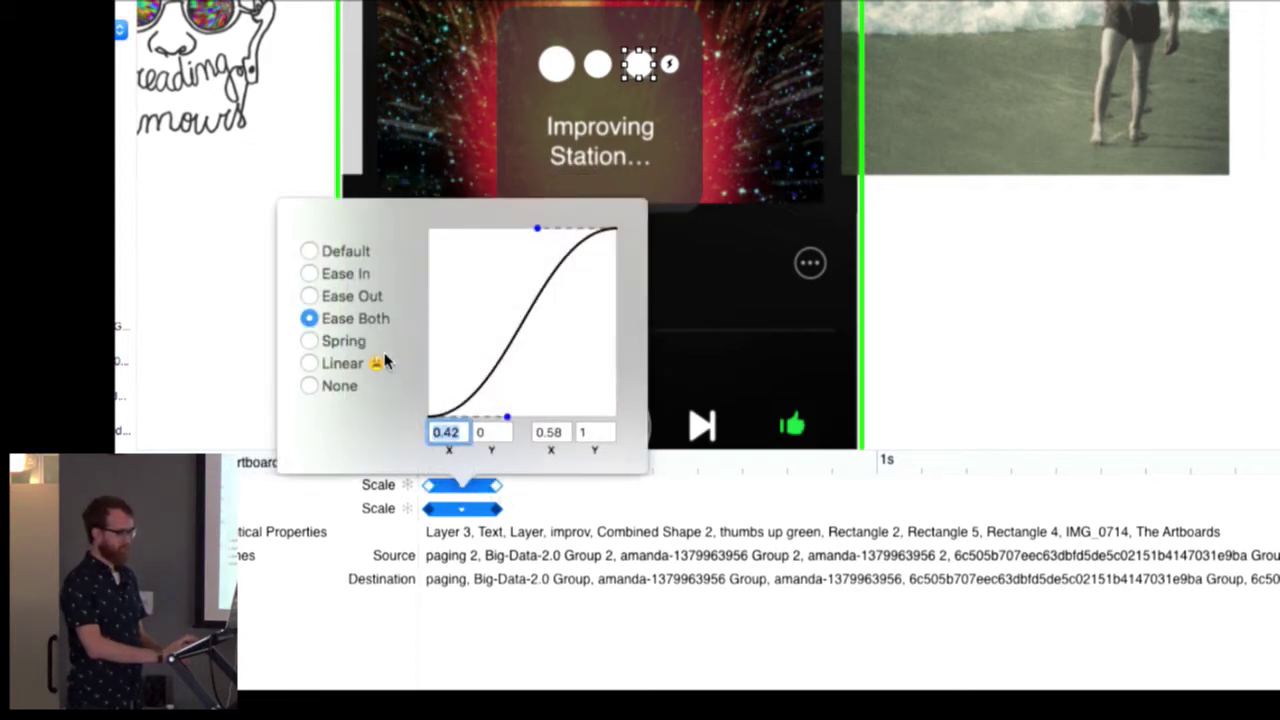
{"action": "left_click", "coordinate": [921, 359]}
Follow the chain of Auto transitions from the iPhone 8 artboard to the final artboard after iPhone 15
{"action": "scroll", "coordinate": [877, 286], "scroll_direction": "up", "scroll_amount": 3}
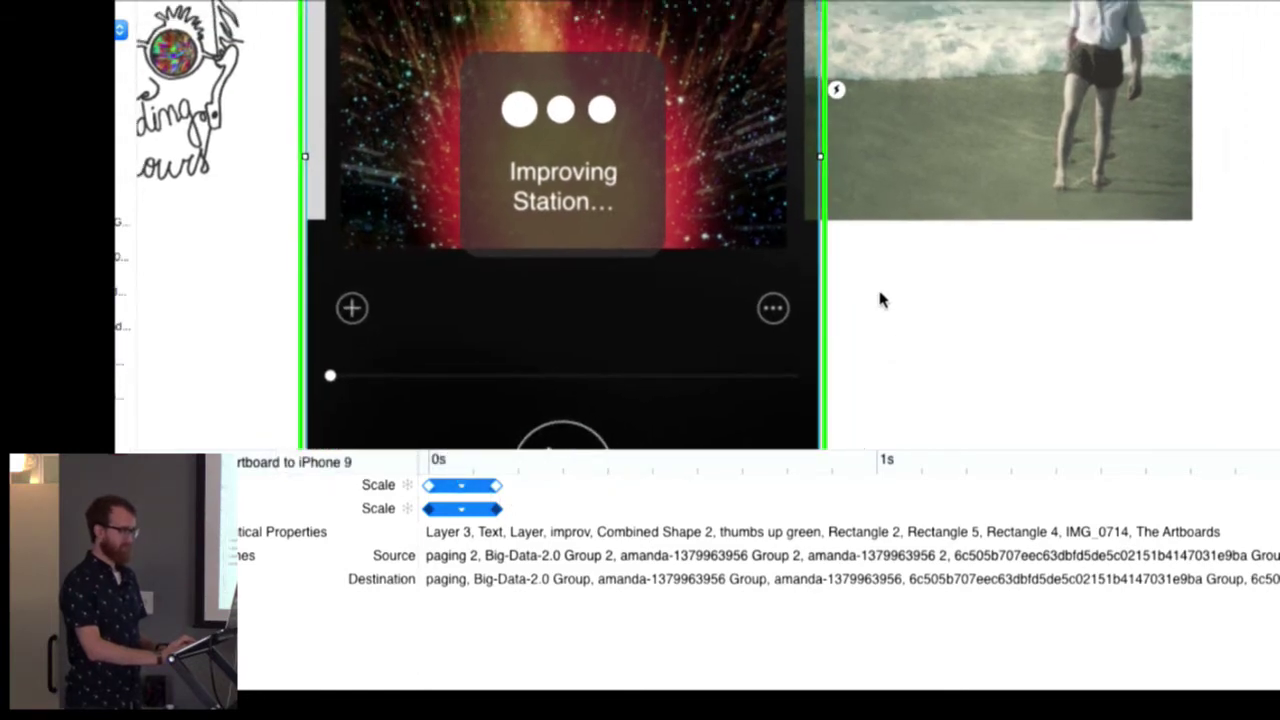
{"action": "scroll", "coordinate": [880, 293], "scroll_direction": "down", "scroll_amount": 5}
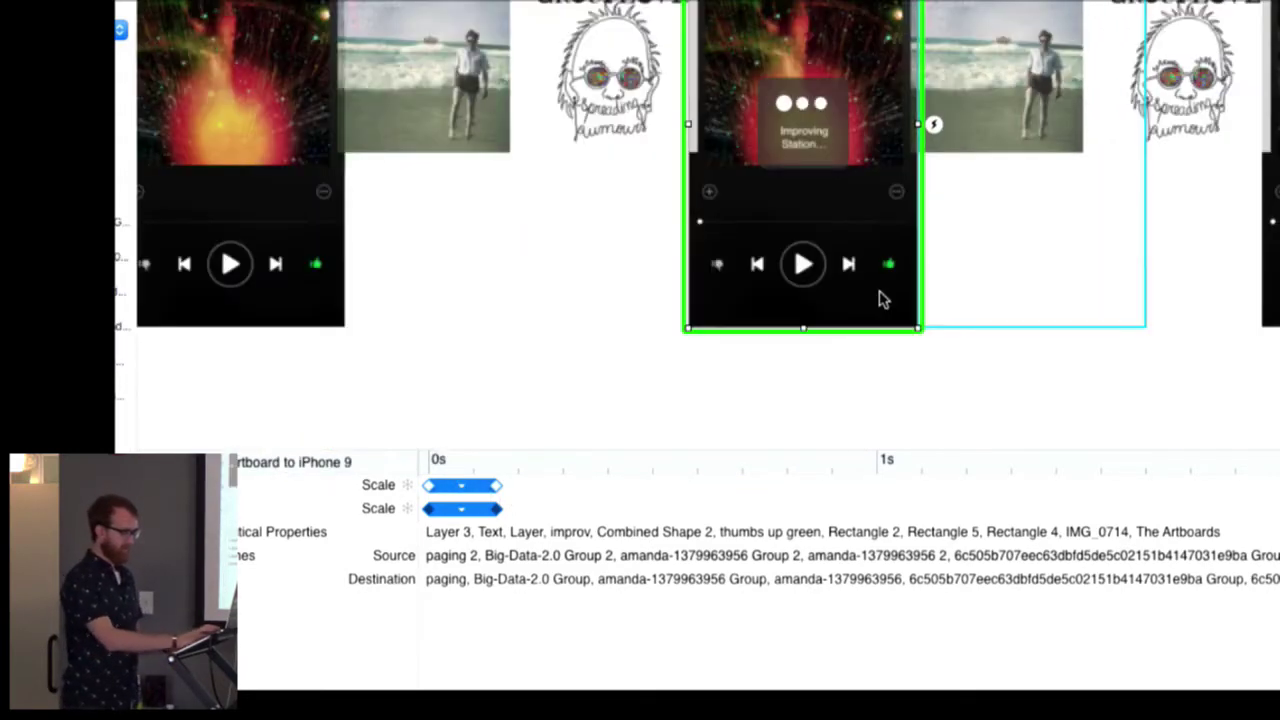
{"action": "scroll", "coordinate": [1091, 251], "scroll_direction": "right", "scroll_amount": 5}
{"action": "scroll", "coordinate": [741, 340], "scroll_direction": "up", "scroll_amount": 5}
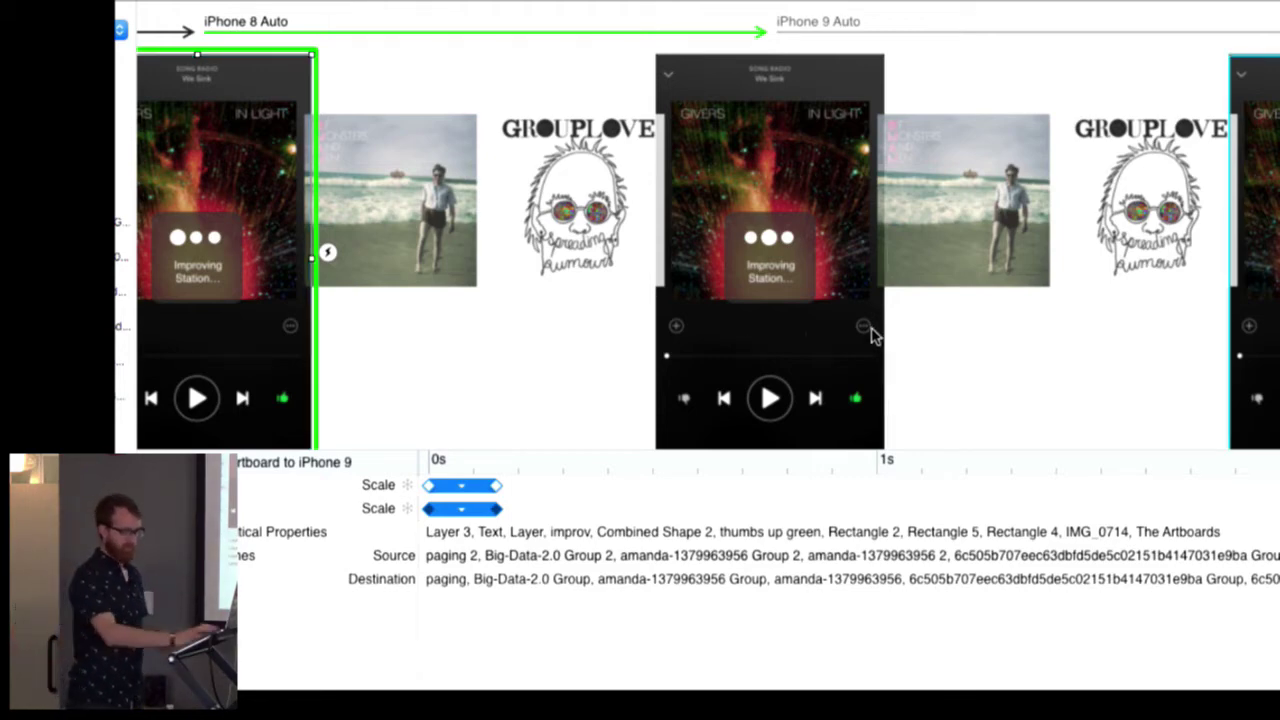
{"action": "scroll", "coordinate": [870, 336], "scroll_direction": "down", "scroll_amount": 3}
{"action": "scroll", "coordinate": [963, 343], "scroll_direction": "right", "scroll_amount": 5}
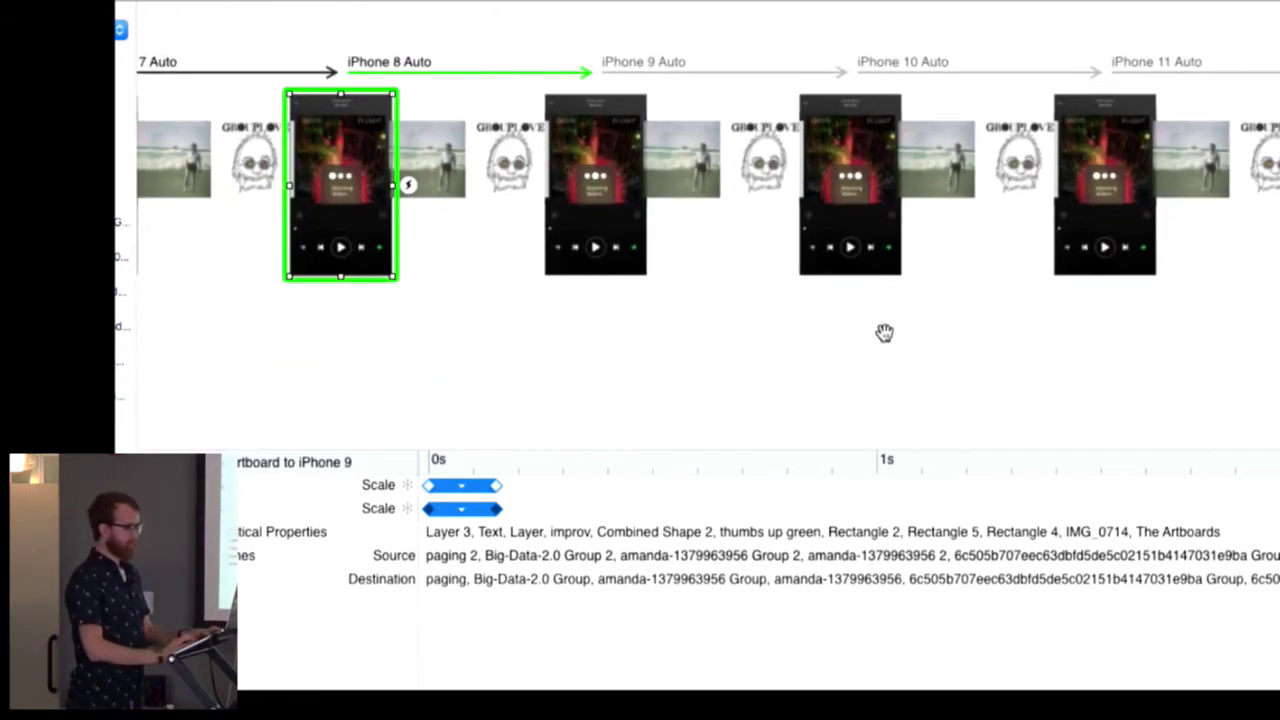
{"action": "scroll", "coordinate": [884, 333], "scroll_direction": "right", "scroll_amount": 10}
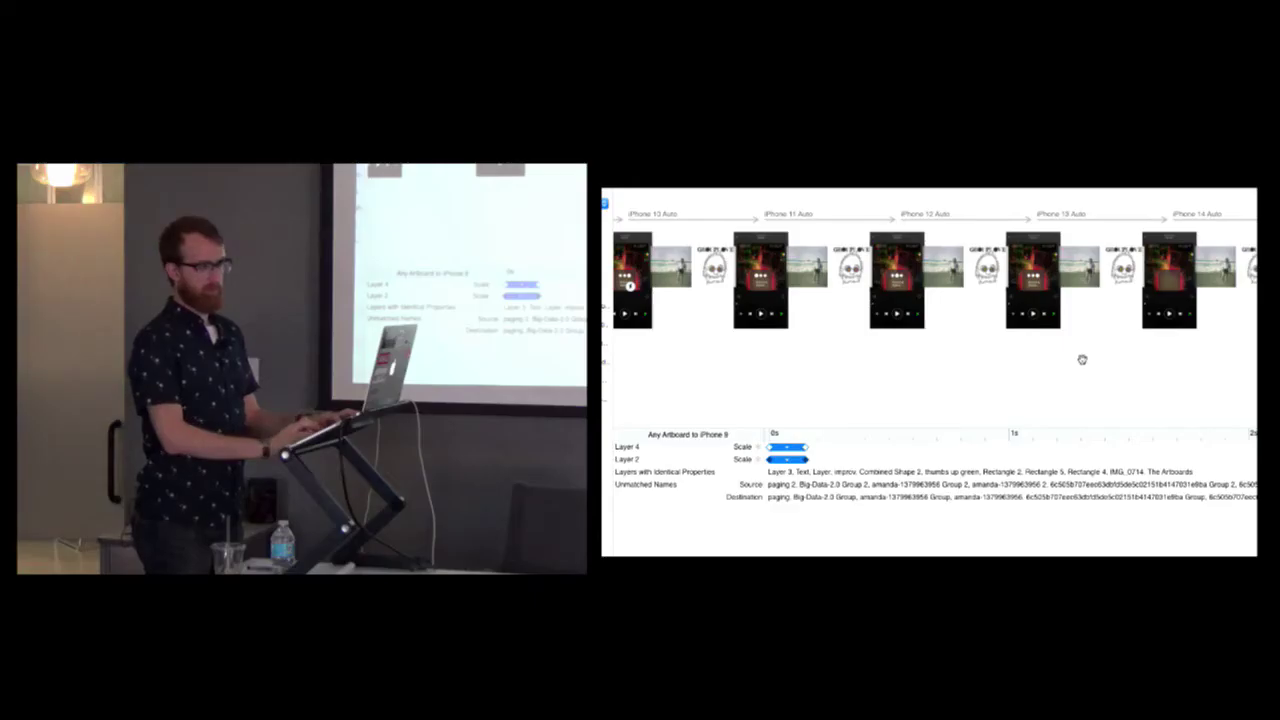
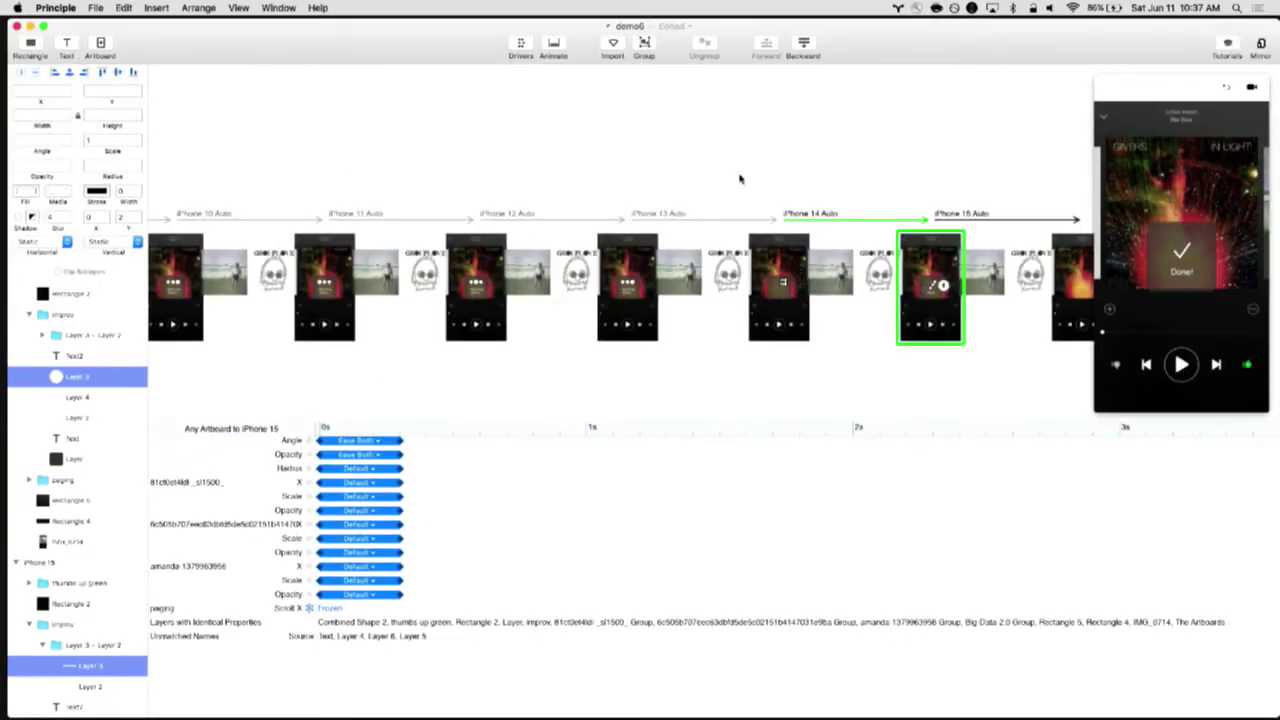
{"action": "scroll", "coordinate": [740, 180], "scroll_direction": "right", "scroll_amount": 8}
{"action": "left_click", "coordinate": [545, 182]}
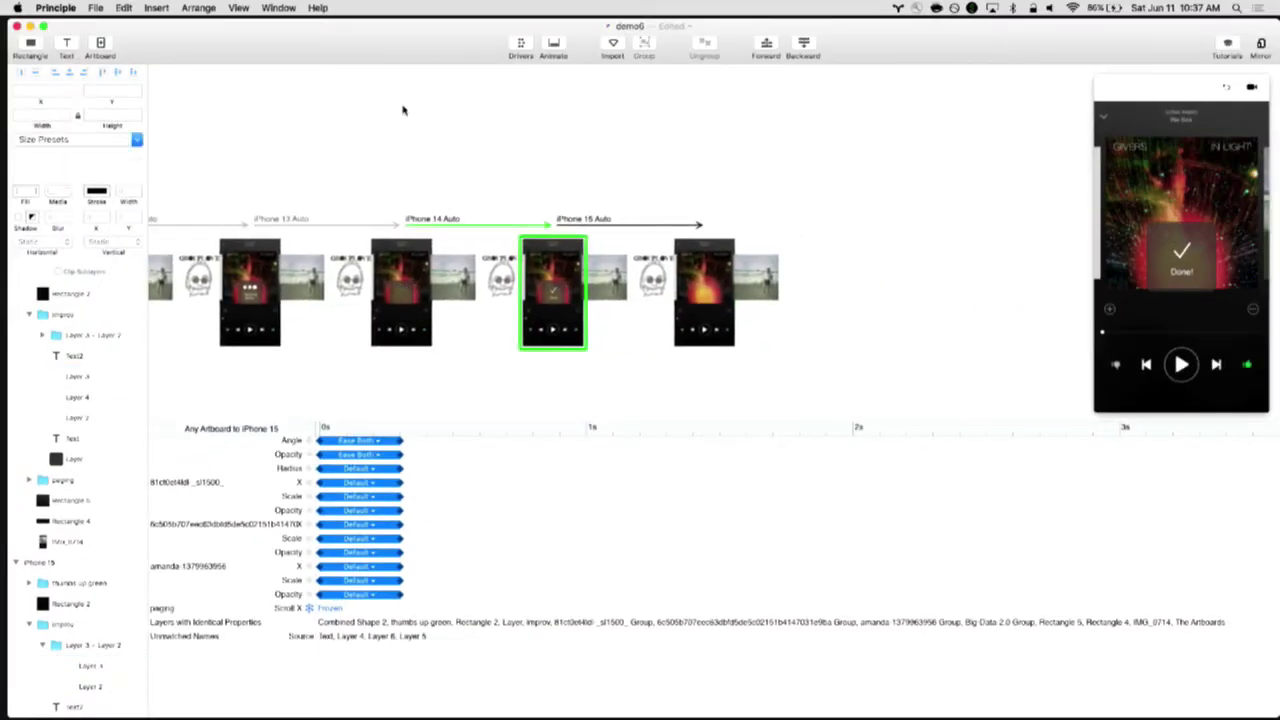
Switch to the desktop with the Columbus Web Group design in Sketch, enlarge its window, and return to Principle
{"action": "key", "text": "ctrl+Up"}
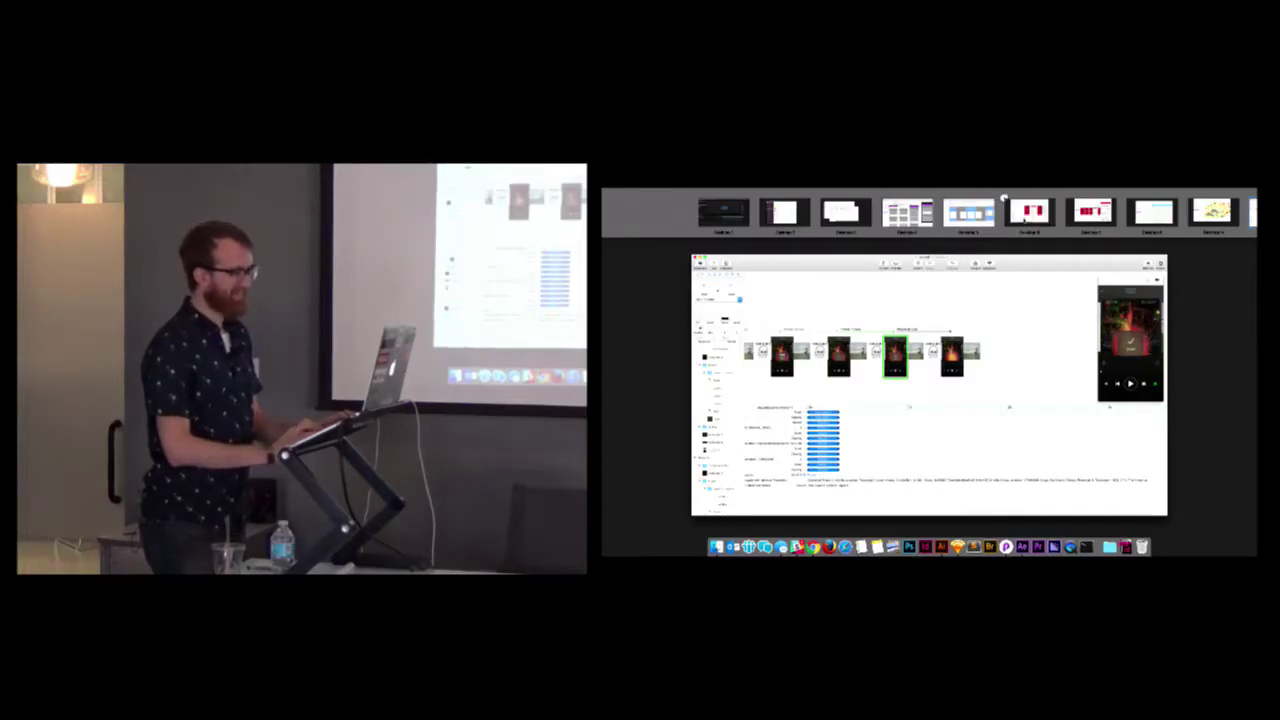
{"action": "left_click", "coordinate": [1025, 208]}
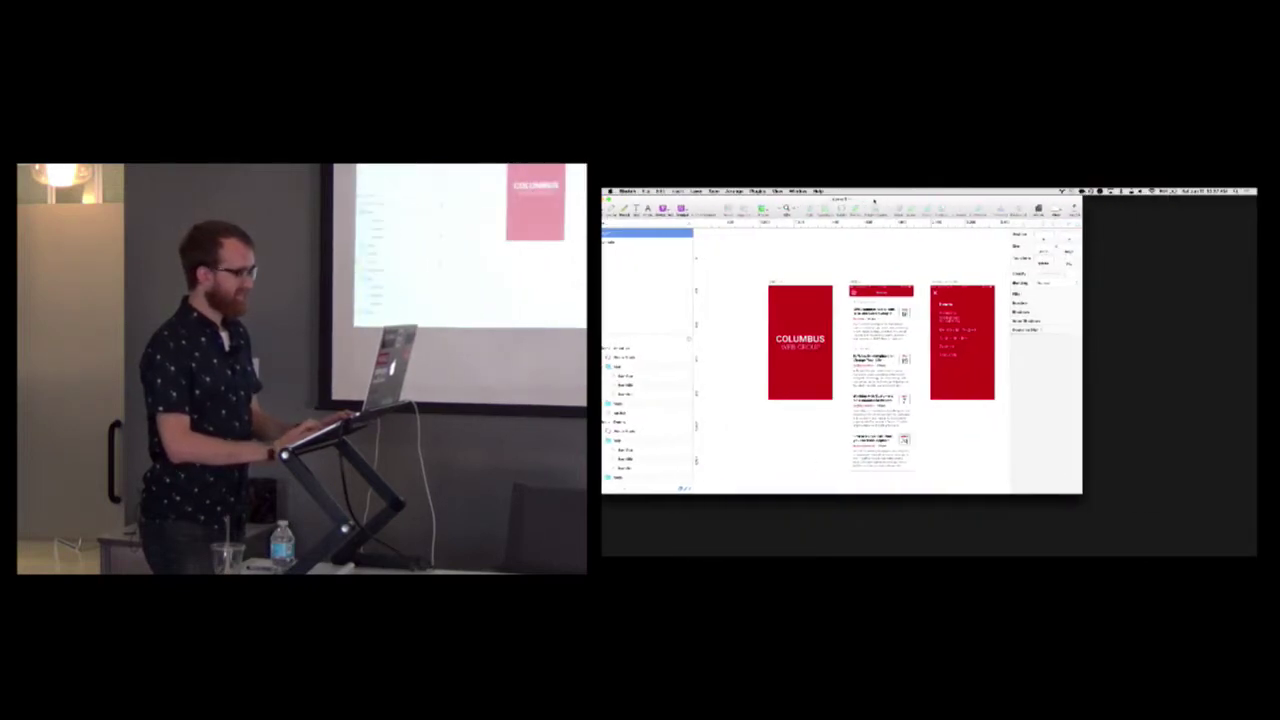
{"action": "left_click_drag", "start_coordinate": [877, 201], "coordinate": [902, 200]}
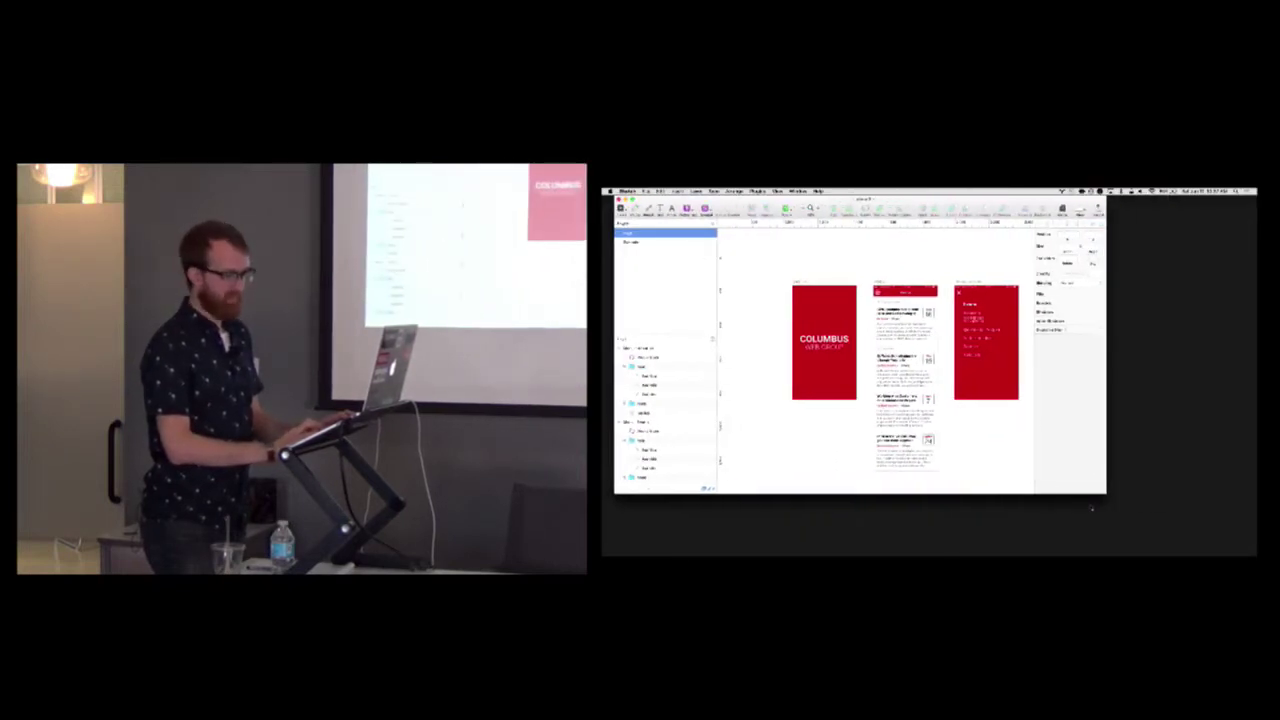
{"action": "double_click", "coordinate": [902, 199]}
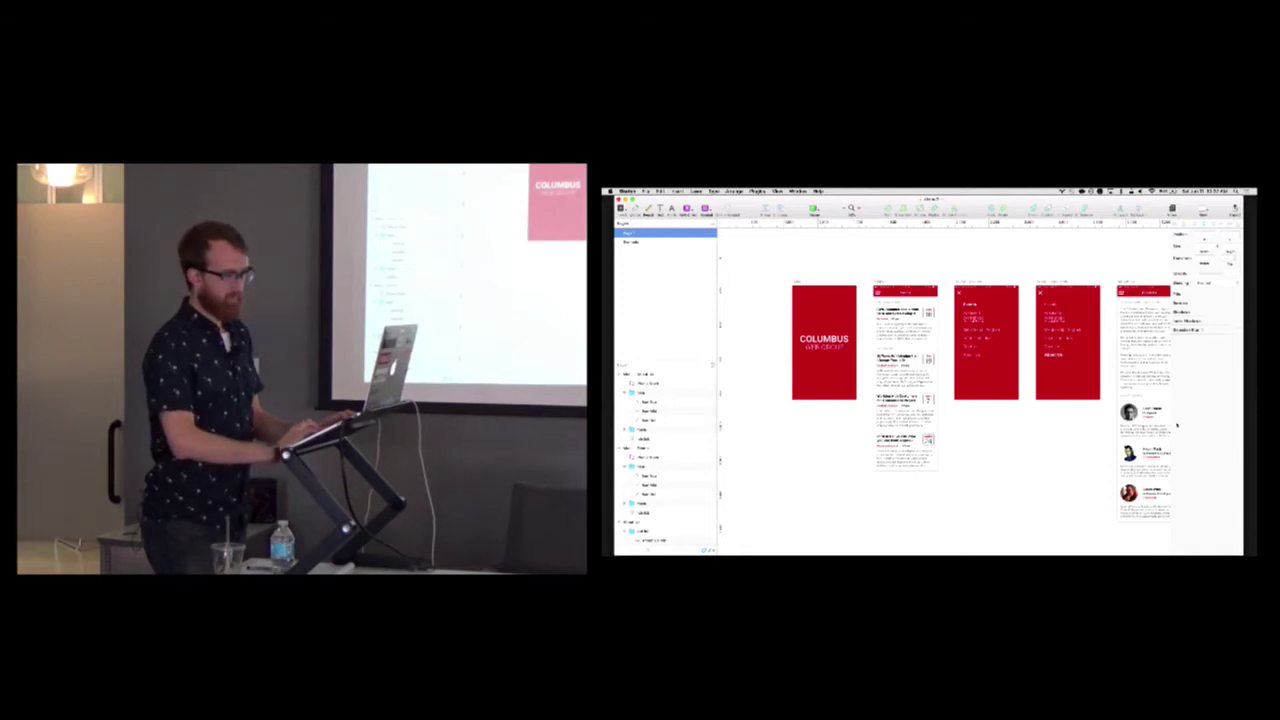
{"action": "key", "text": "ctrl+Up"}
{"action": "left_click", "coordinate": [903, 211]}
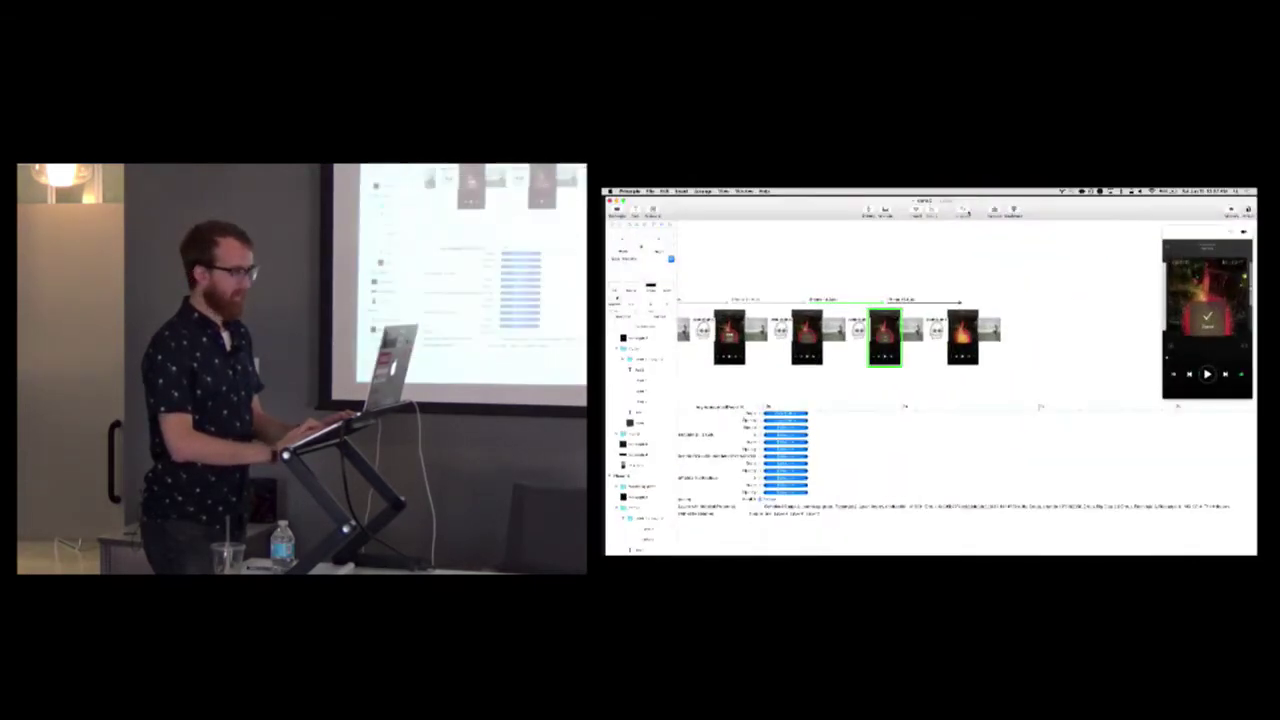
Check the list of transition triggers available for the iPhone 13 artboard, then close it
{"action": "key", "text": "super+equal"}
{"action": "key", "text": "super+equal"}
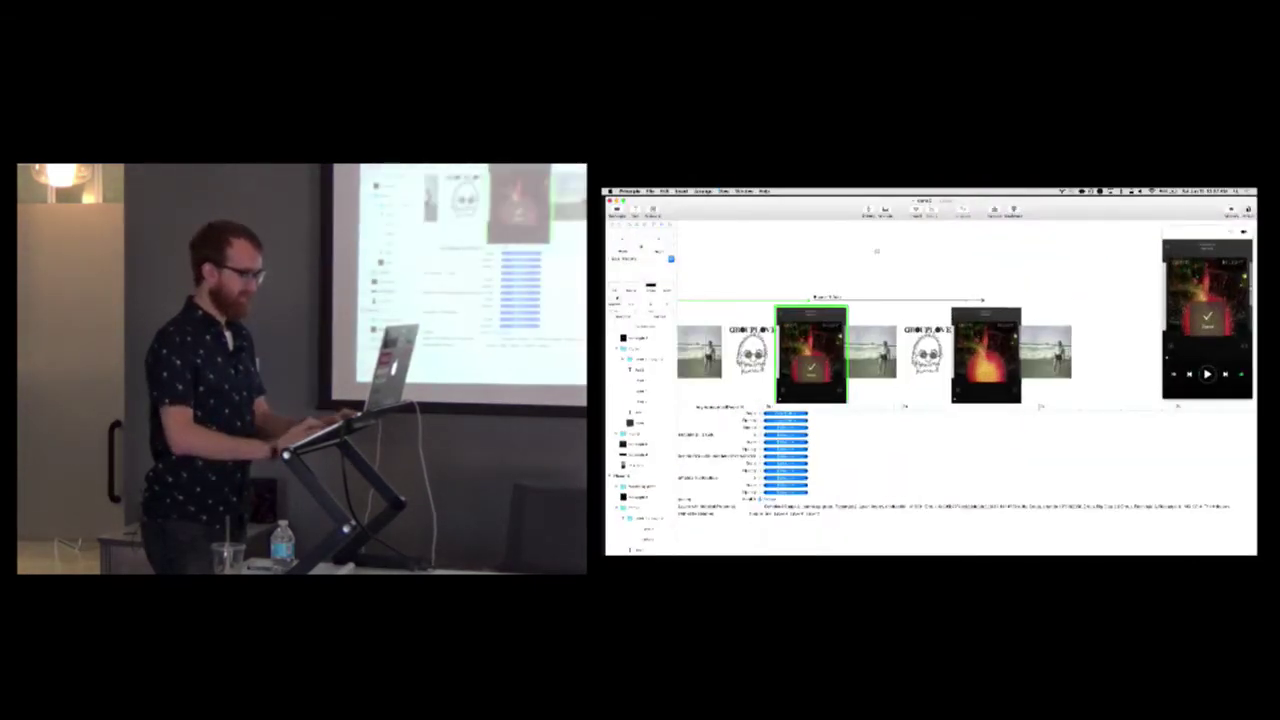
{"action": "scroll", "coordinate": [884, 251], "scroll_direction": "right", "scroll_amount": 10}
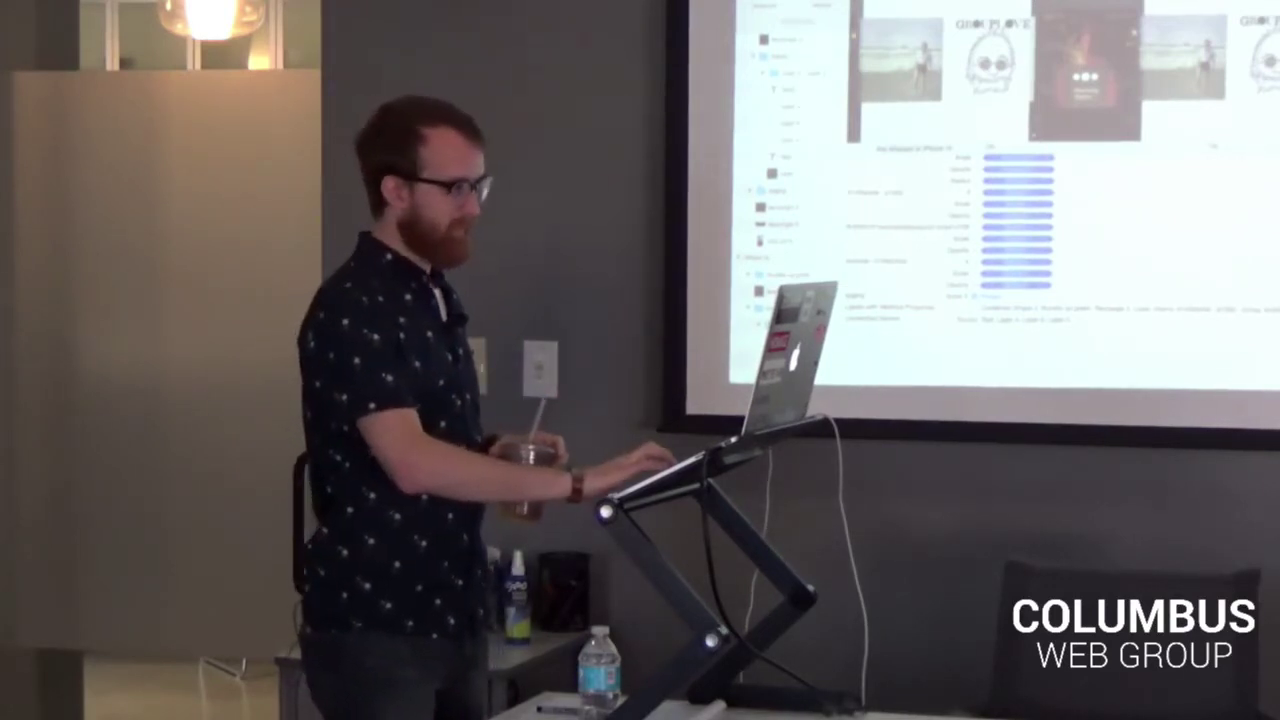
{"action": "left_click", "coordinate": [790, 56]}
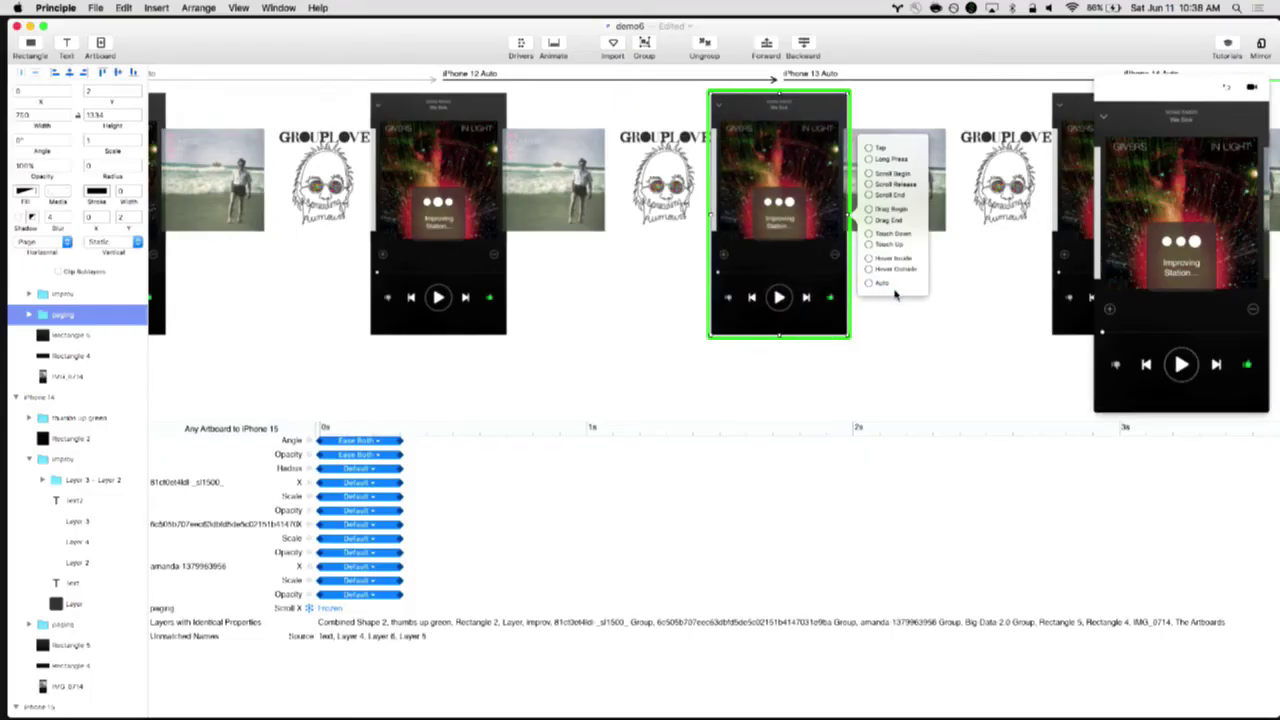
{"action": "left_click", "coordinate": [898, 340]}
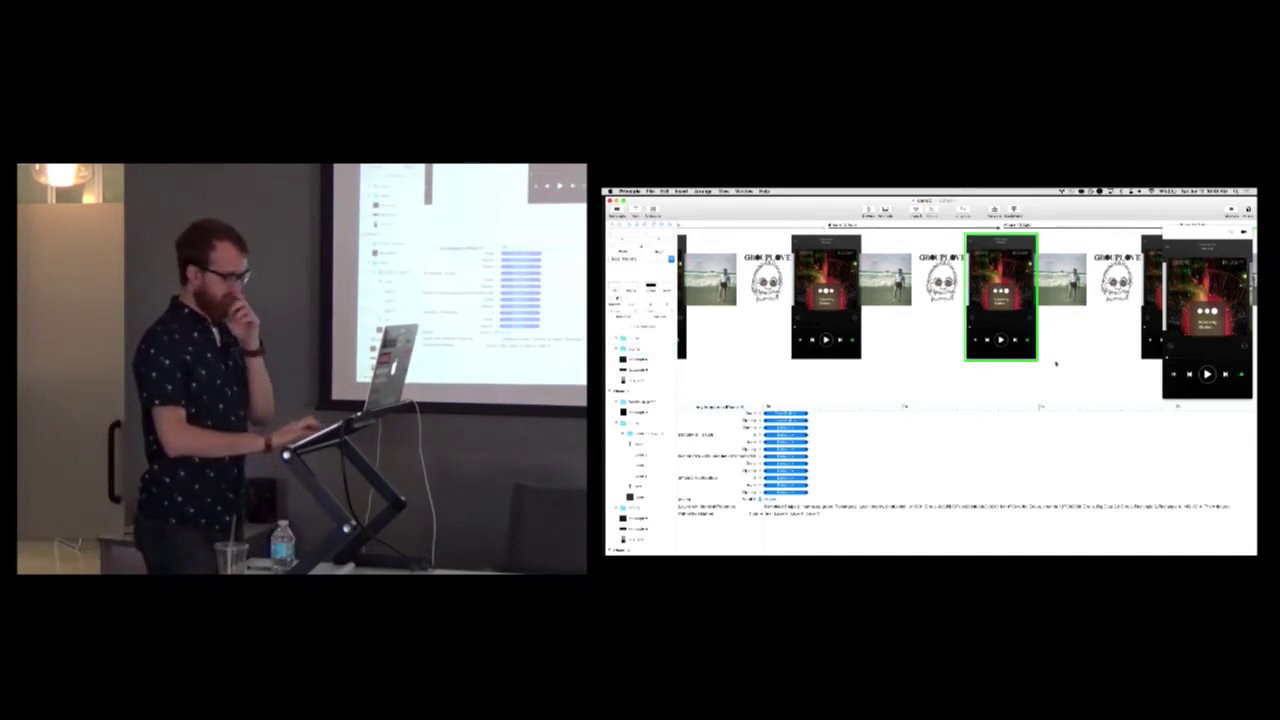
Select the checkmark group in the Done! popup of the iPhone 15 artboard
{"action": "scroll", "coordinate": [1055, 363], "scroll_direction": "right", "scroll_amount": 2}
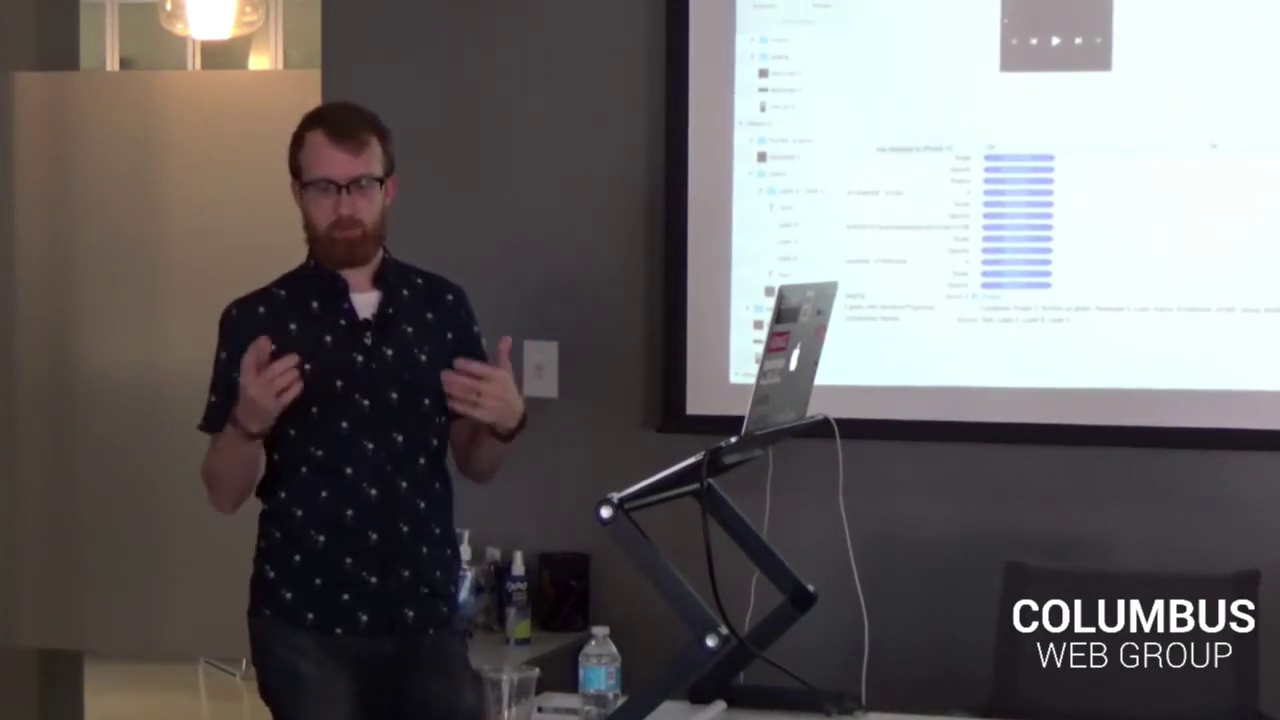
{"action": "left_click", "coordinate": [792, 57]}
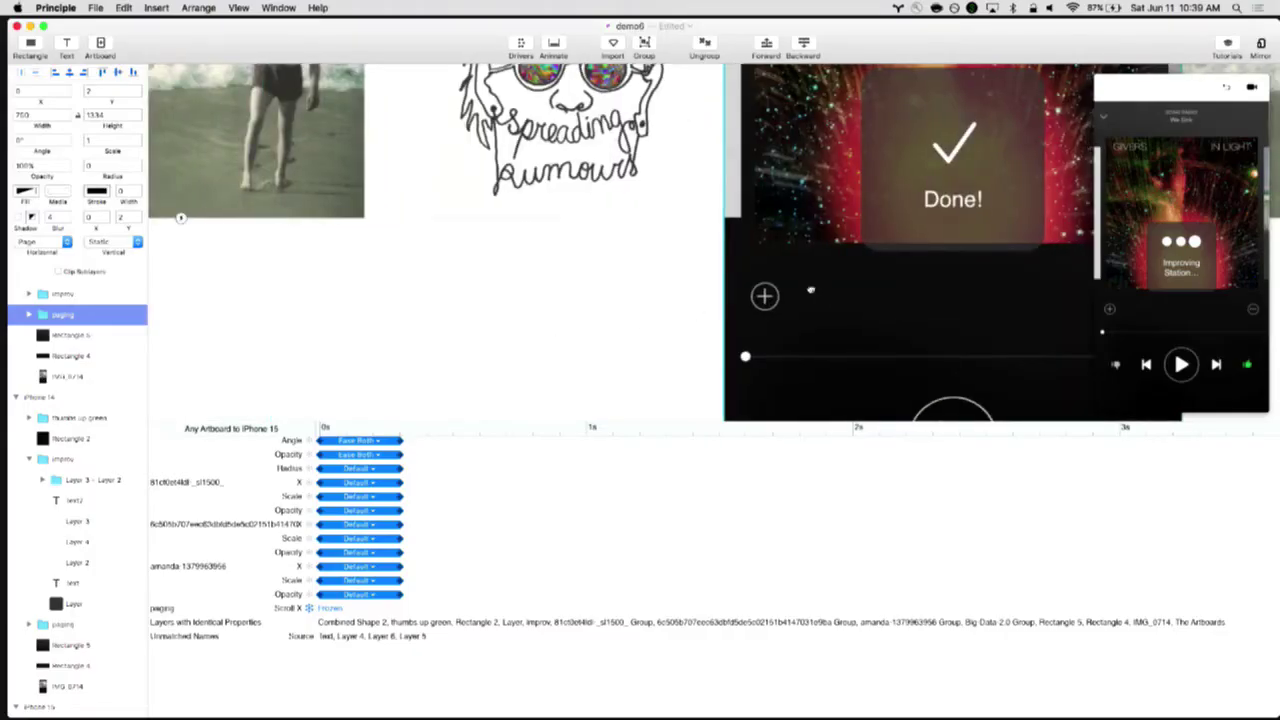
{"action": "left_click", "coordinate": [722, 203]}
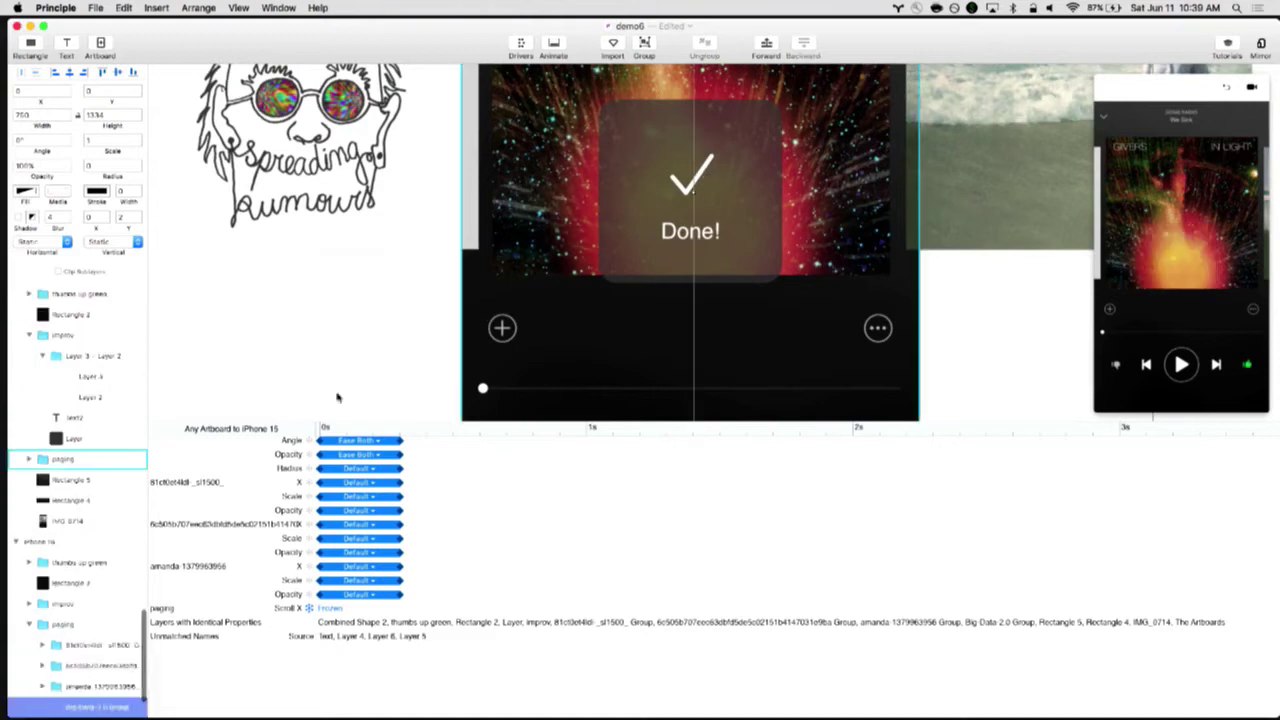
{"action": "left_click", "coordinate": [722, 203]}
{"action": "left_click", "coordinate": [722, 203]}
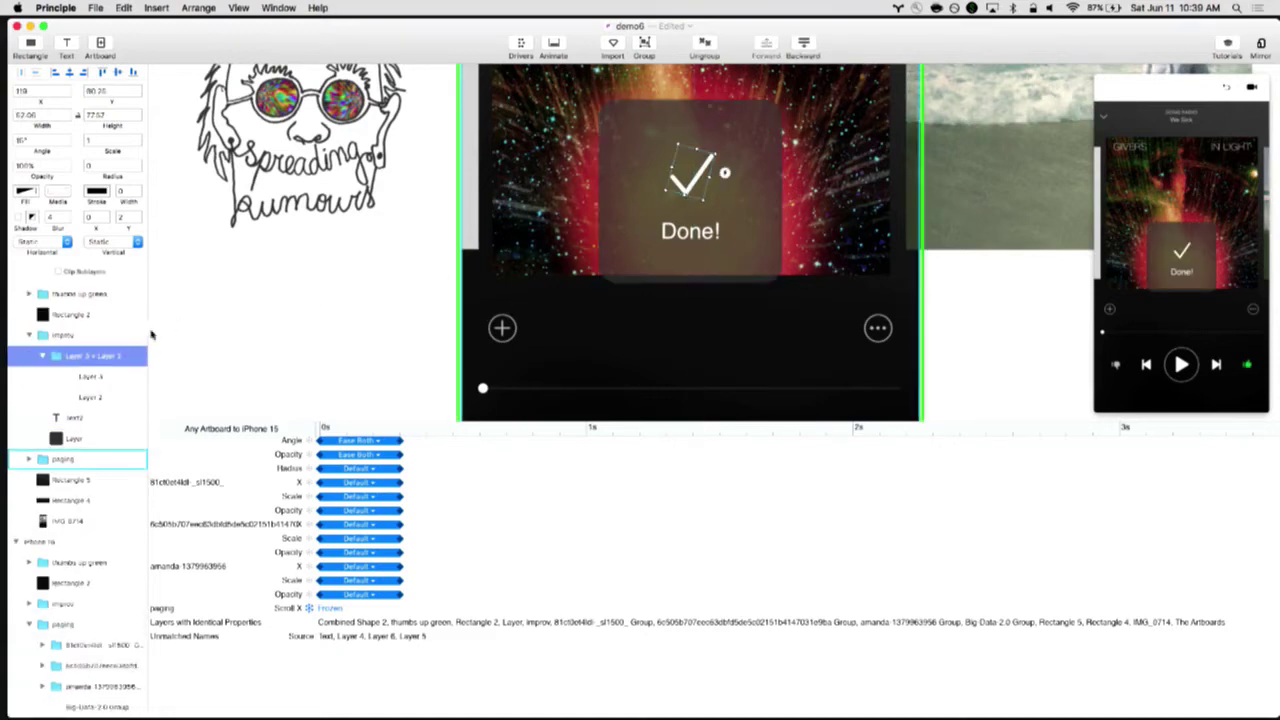
Examine how the checkmark is built by selecting its Layer 3 and Layer 2 strokes individually, then their group
{"action": "left_click", "coordinate": [90, 376]}
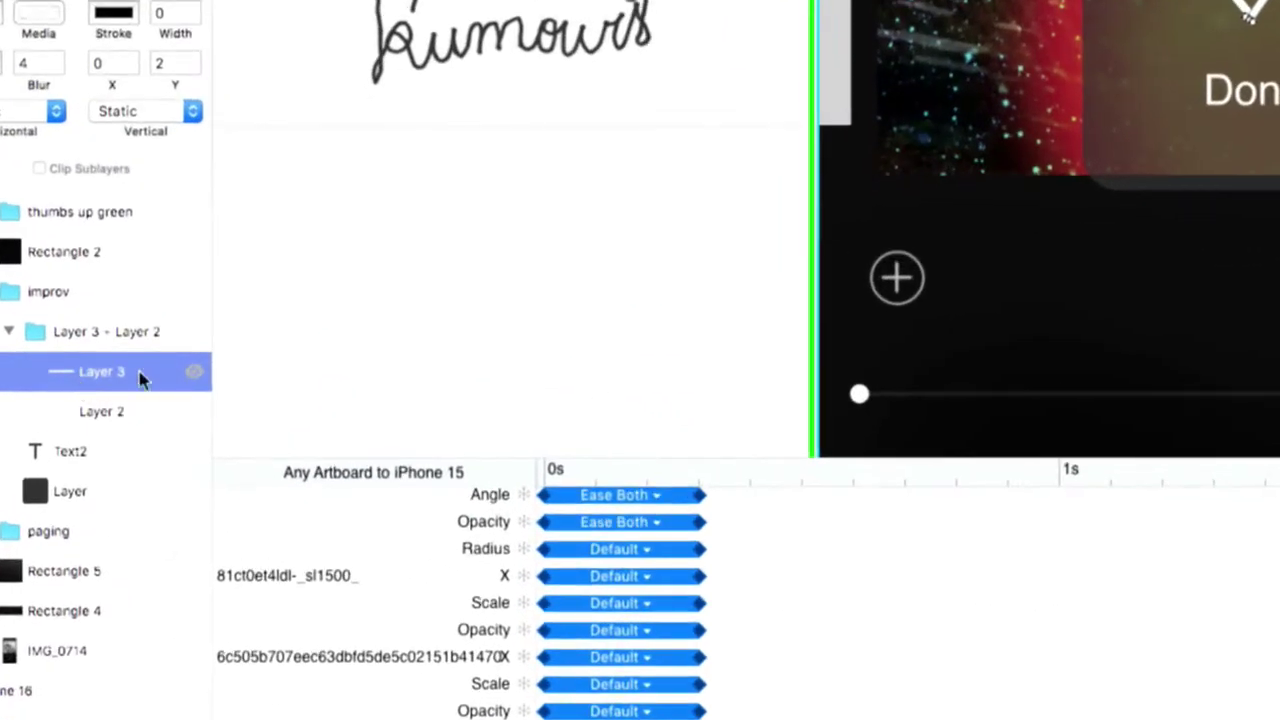
{"action": "scroll", "coordinate": [655, 255], "scroll_direction": "right", "scroll_amount": 10}
{"action": "scroll", "coordinate": [655, 255], "scroll_direction": "up", "scroll_amount": 4}
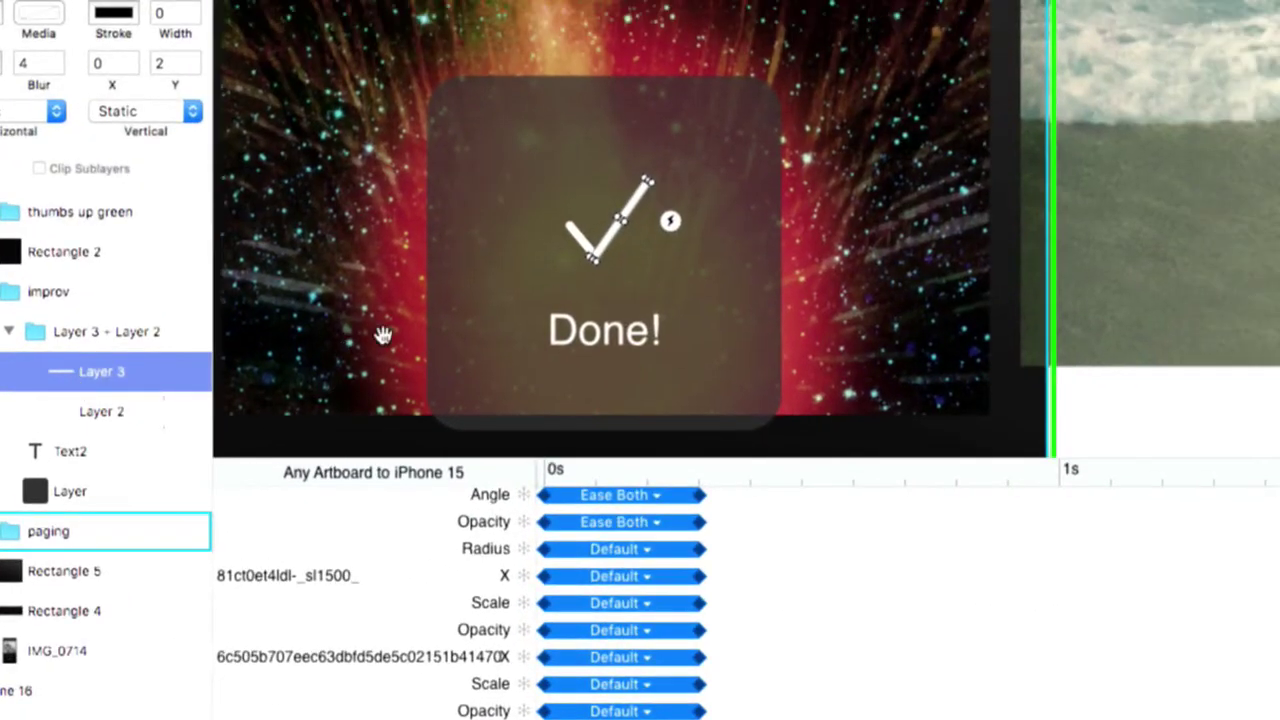
{"action": "left_click", "coordinate": [88, 412]}
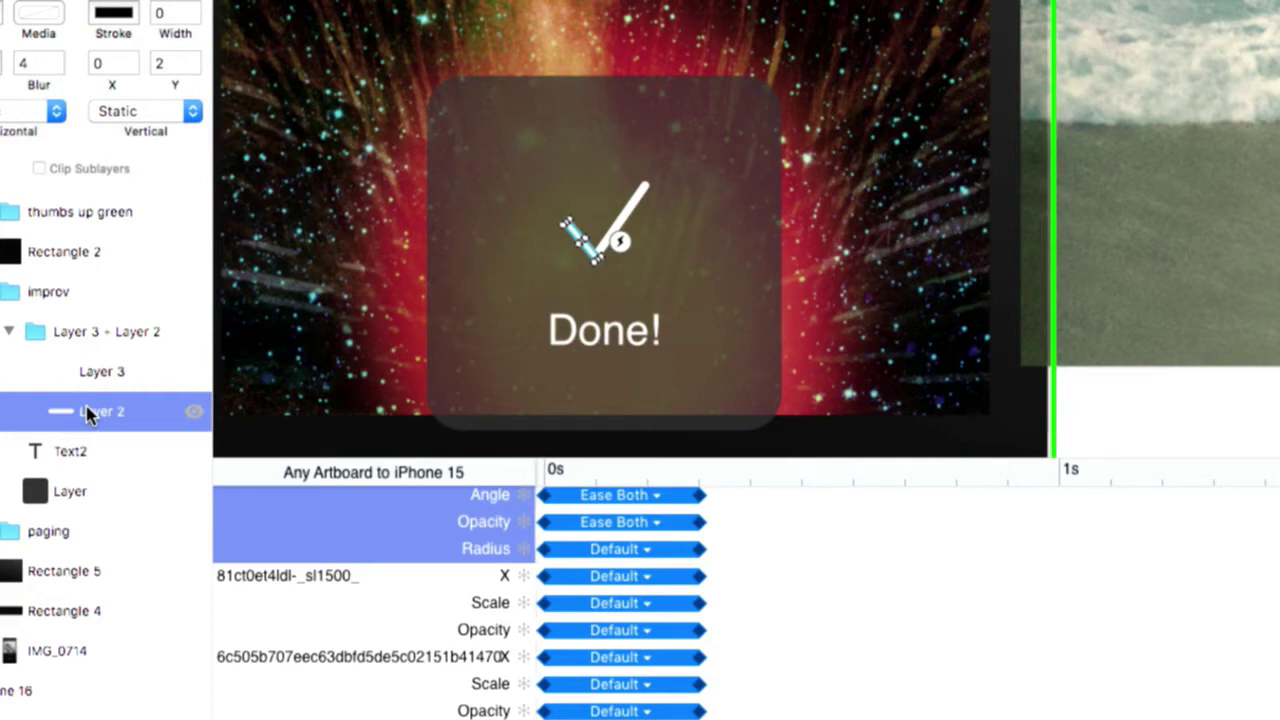
{"action": "left_click", "coordinate": [102, 335]}
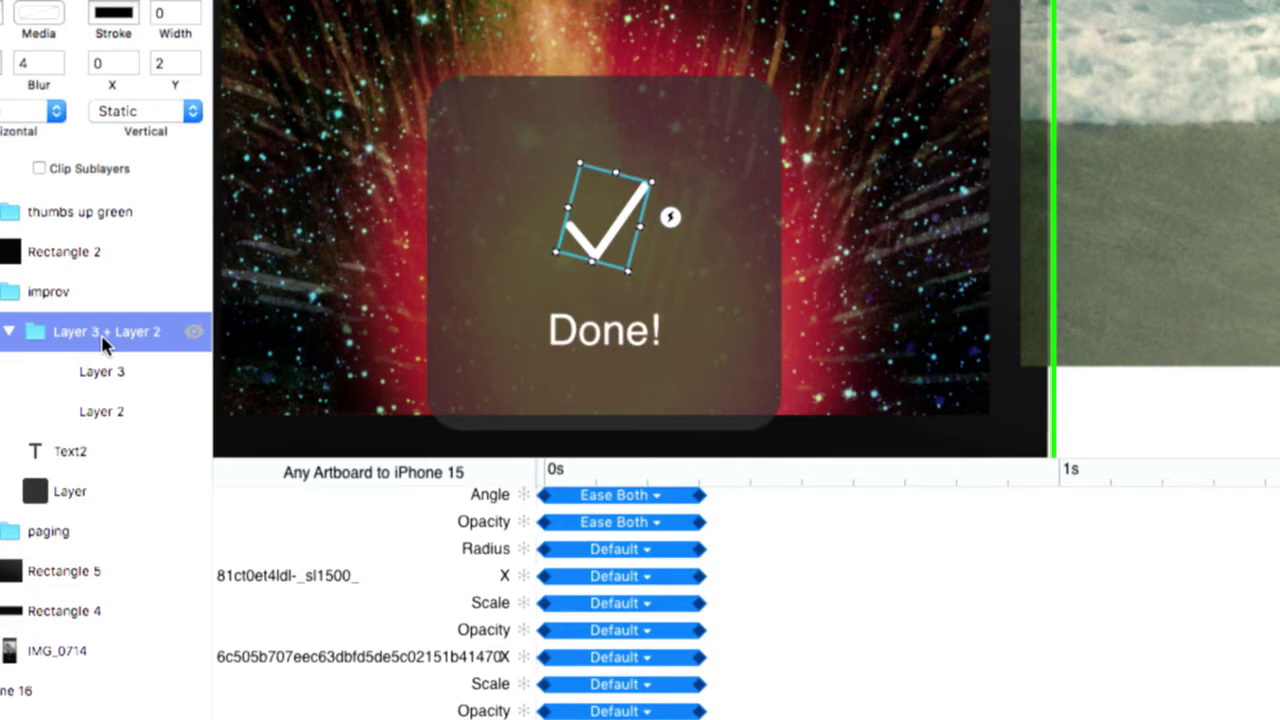
Select the Done! popup's background layer on the iPhone 15 artboard, then clear the selection
{"action": "left_click", "coordinate": [480, 178]}
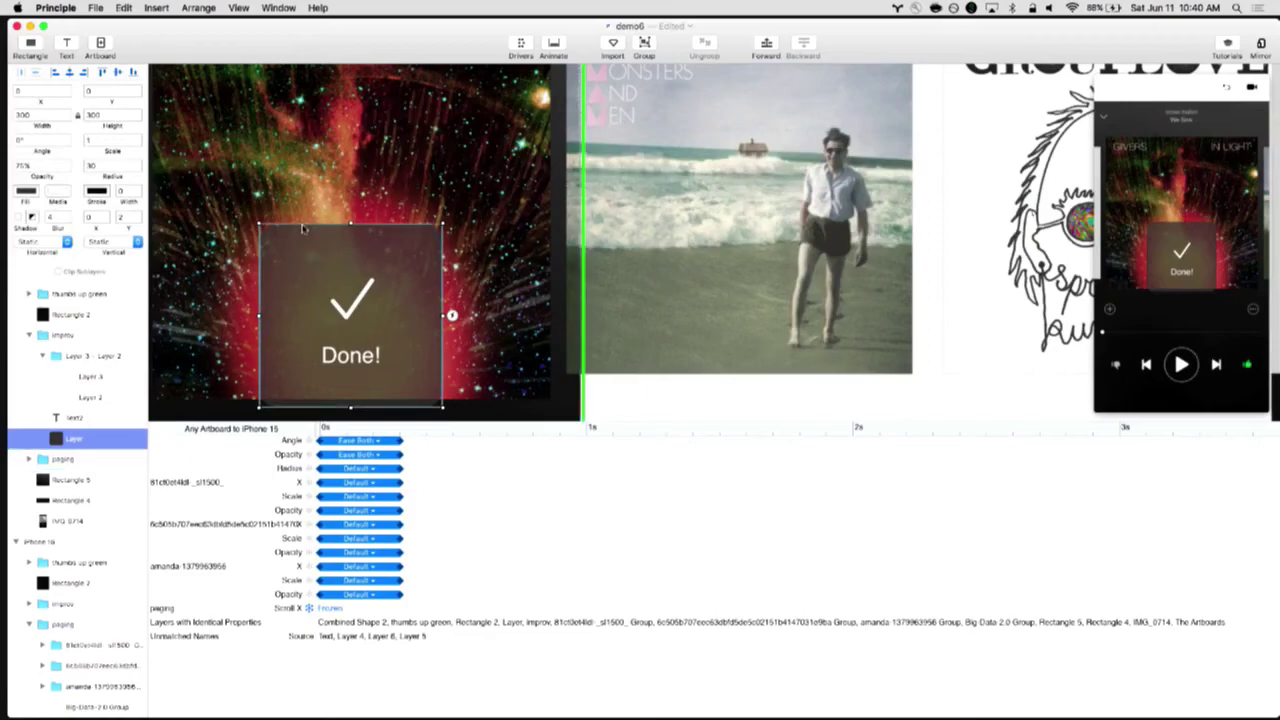
{"action": "key", "text": "super+minus"}
{"action": "left_click", "coordinate": [860, 244]}
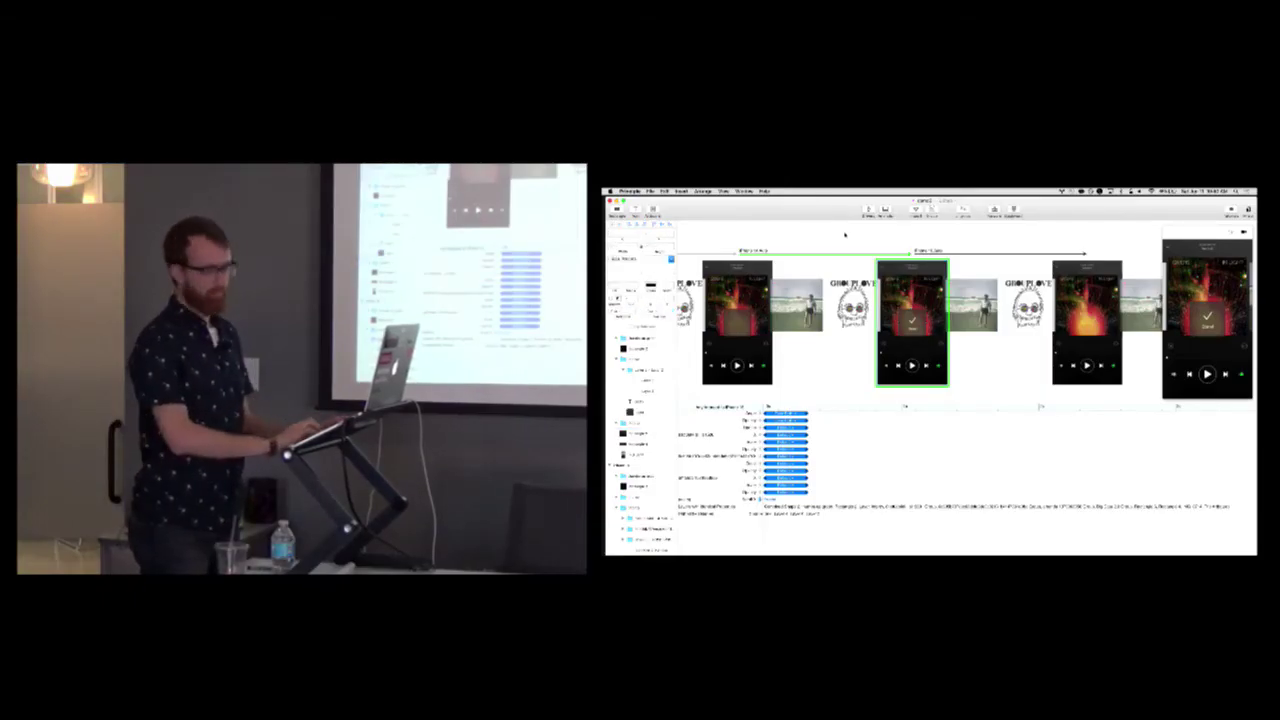
Switch to the desktop showing the demo3 Columbus Web Group design in Sketch
{"action": "scroll", "coordinate": [860, 238], "scroll_direction": "up", "scroll_amount": 5}
{"action": "key", "text": "ctrl+Up"}
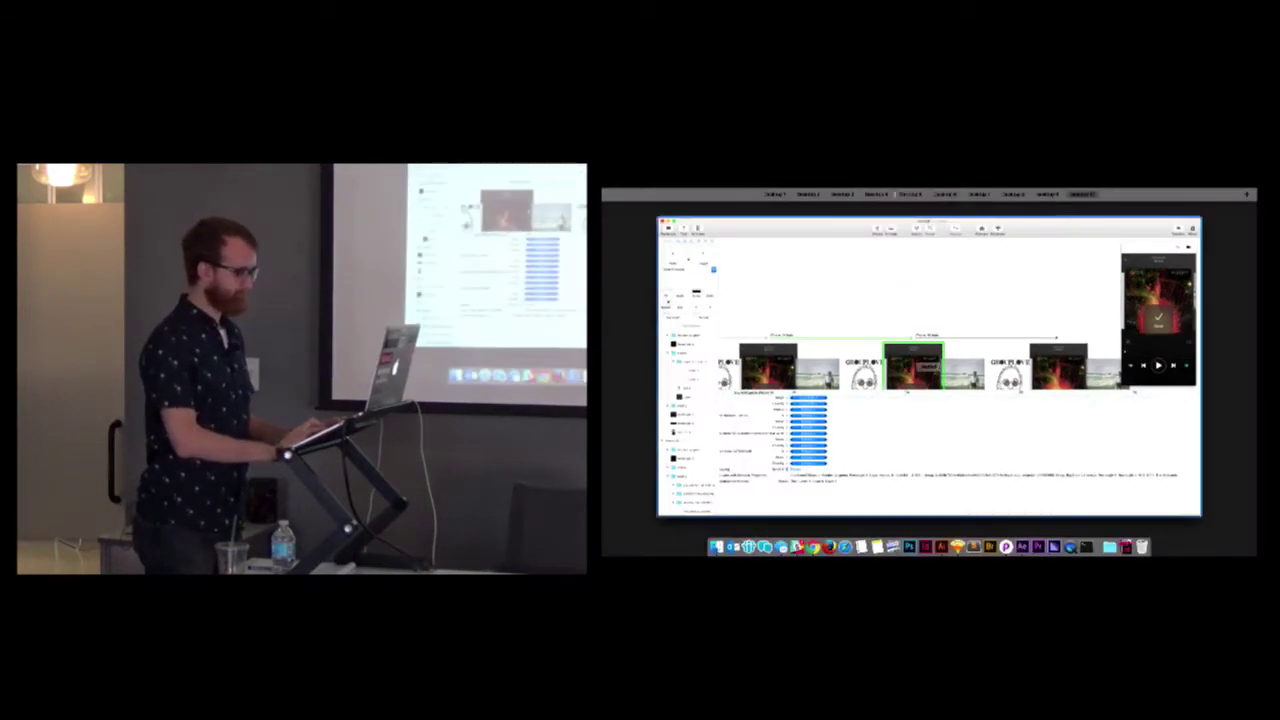
{"action": "left_click", "coordinate": [972, 226]}
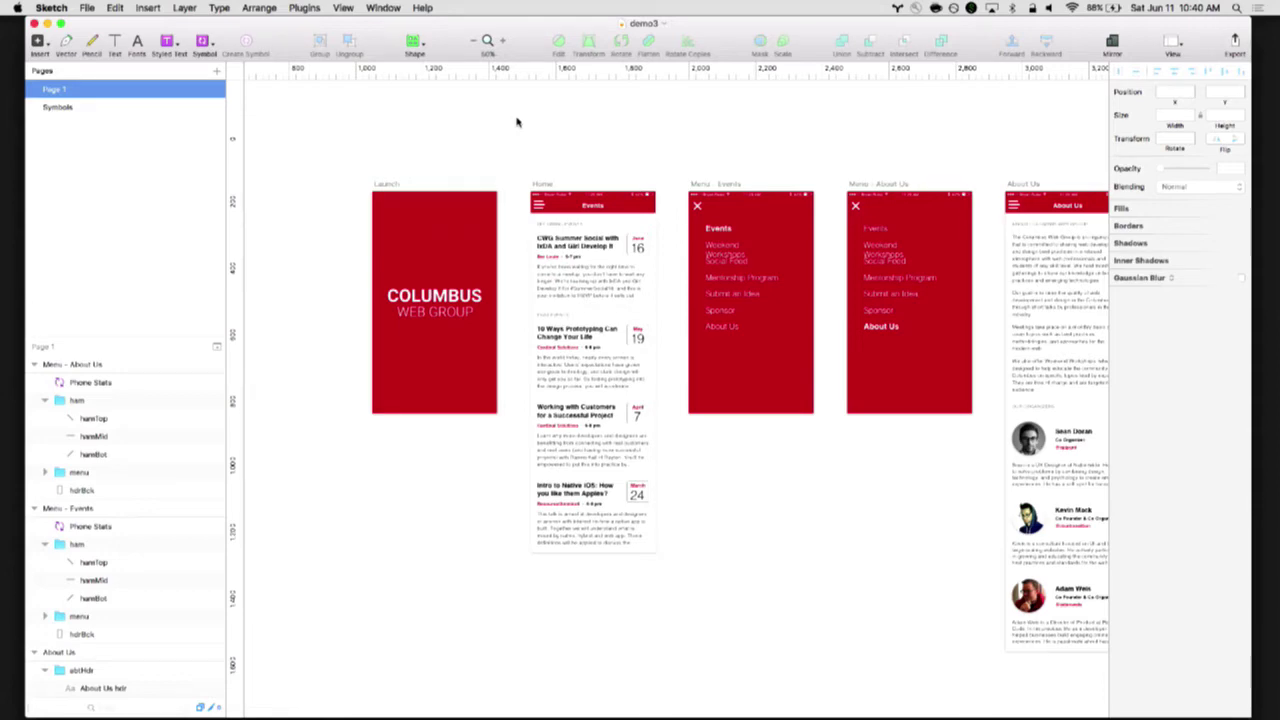
Switch past the Slack prototyping channel to the Finder desktop and move the front folder window away from the other one
{"action": "key", "text": "ctrl+Up"}
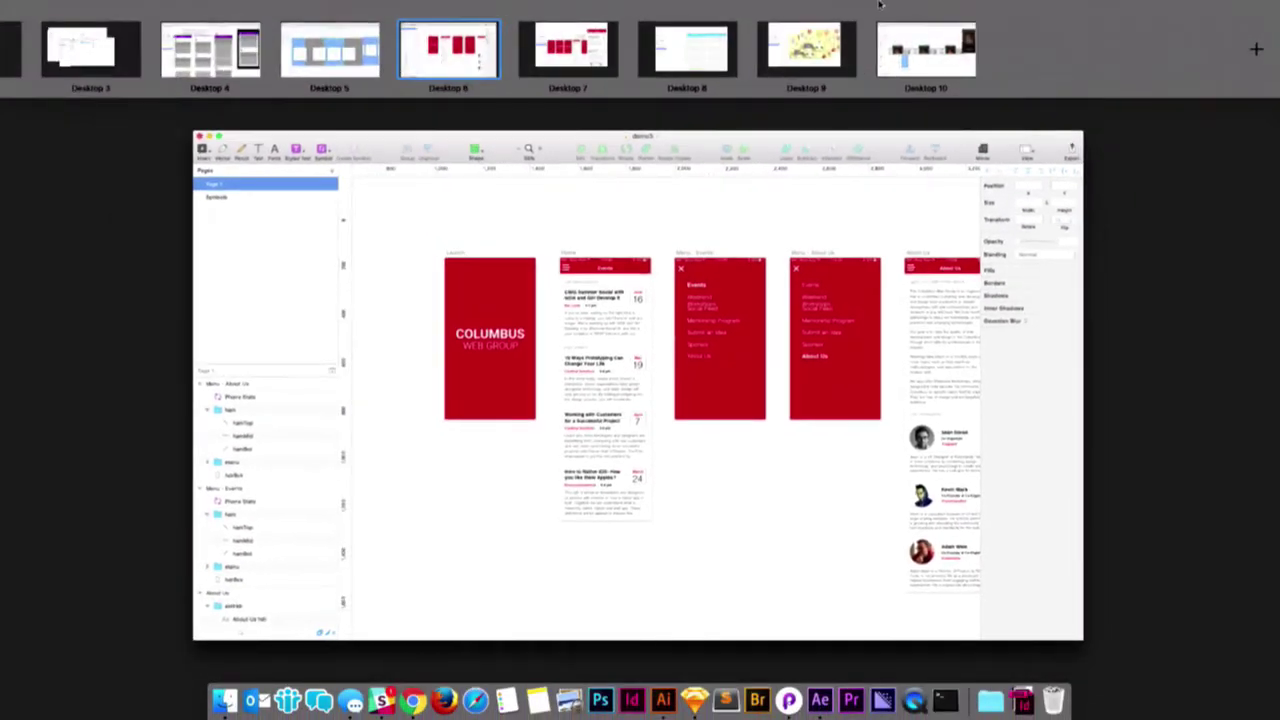
{"action": "key", "text": "ctrl+Up"}
{"action": "key", "text": "ctrl+Up"}
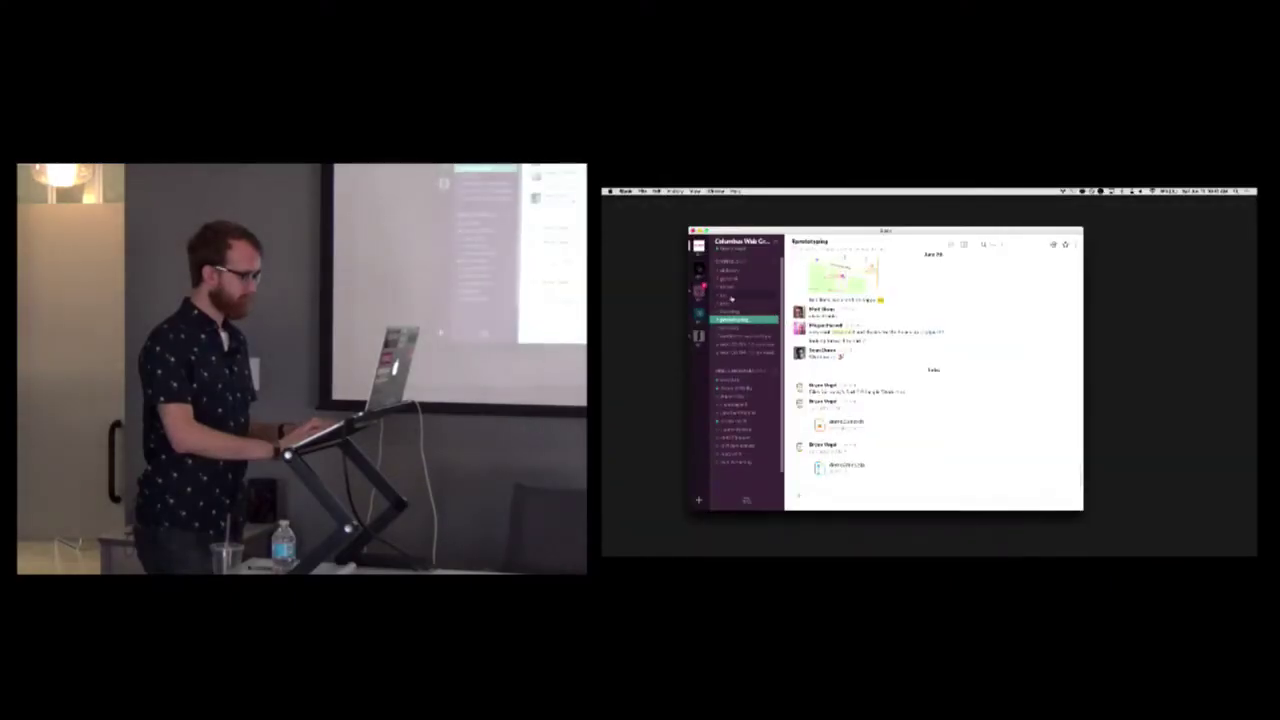
{"action": "key", "text": "ctrl+Up"}
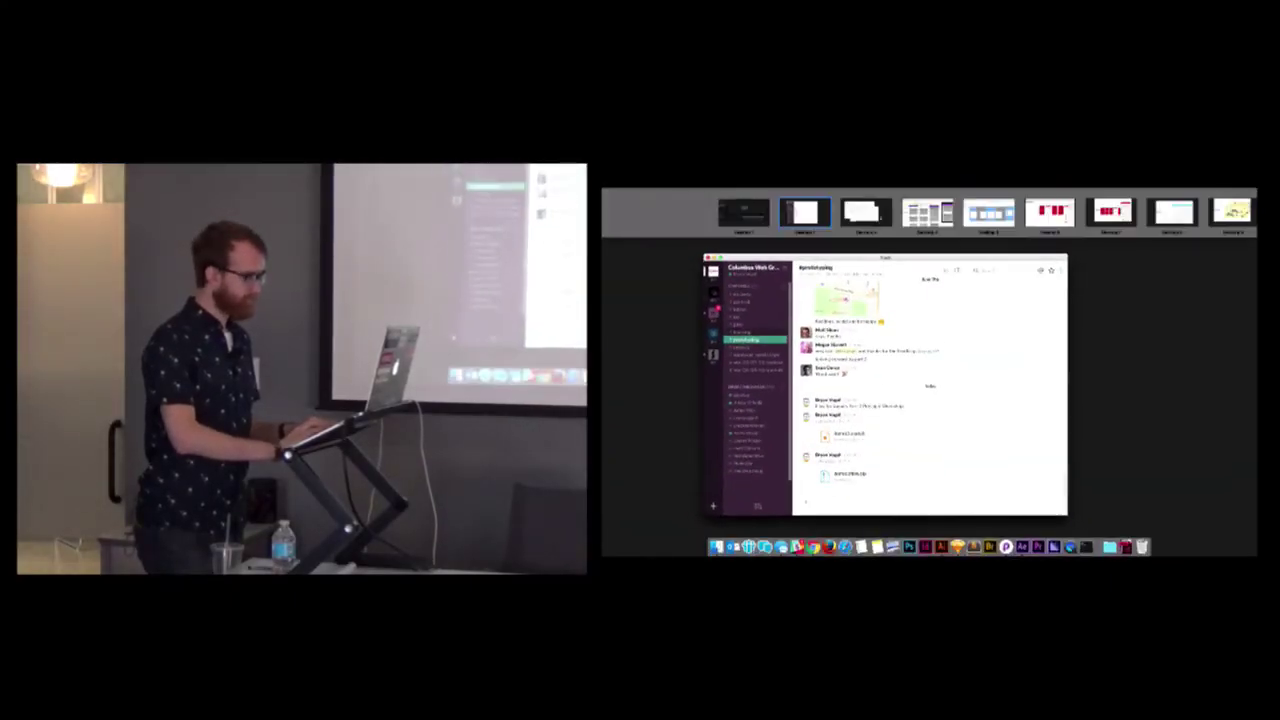
{"action": "left_click", "coordinate": [869, 212]}
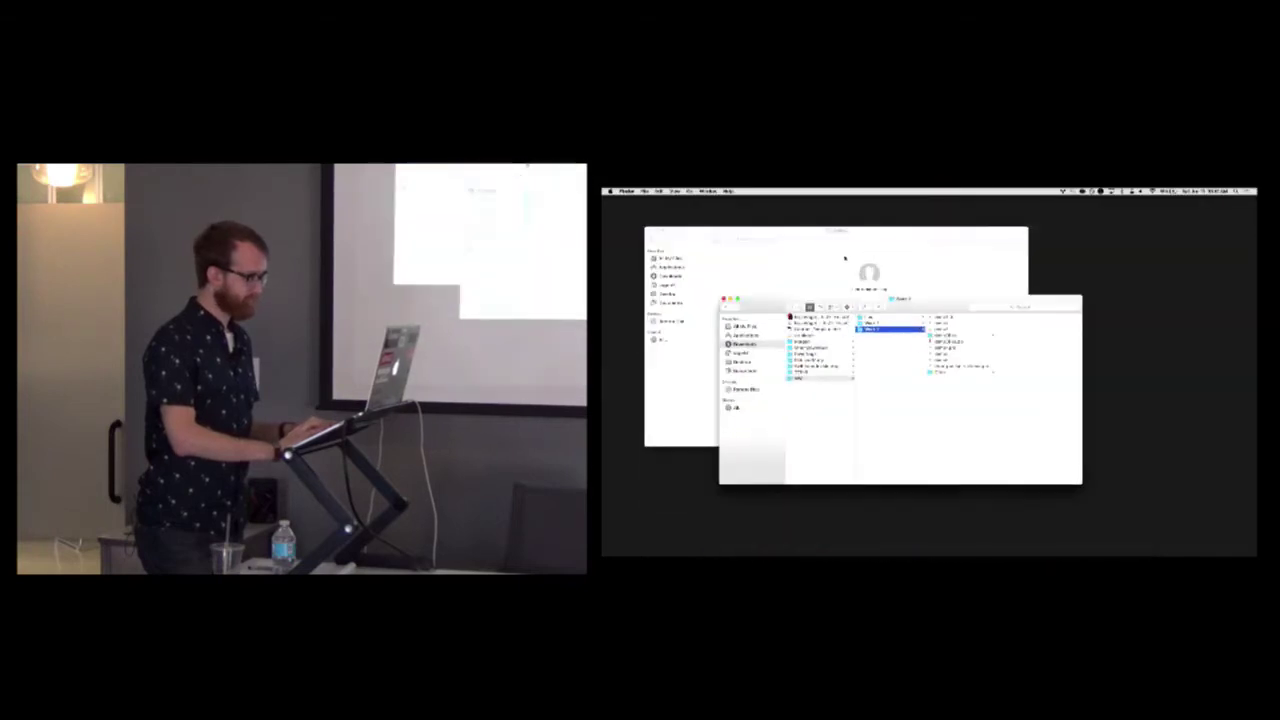
{"action": "left_click", "coordinate": [1020, 300]}
{"action": "left_click_drag", "start_coordinate": [1060, 335], "coordinate": [1080, 346]}
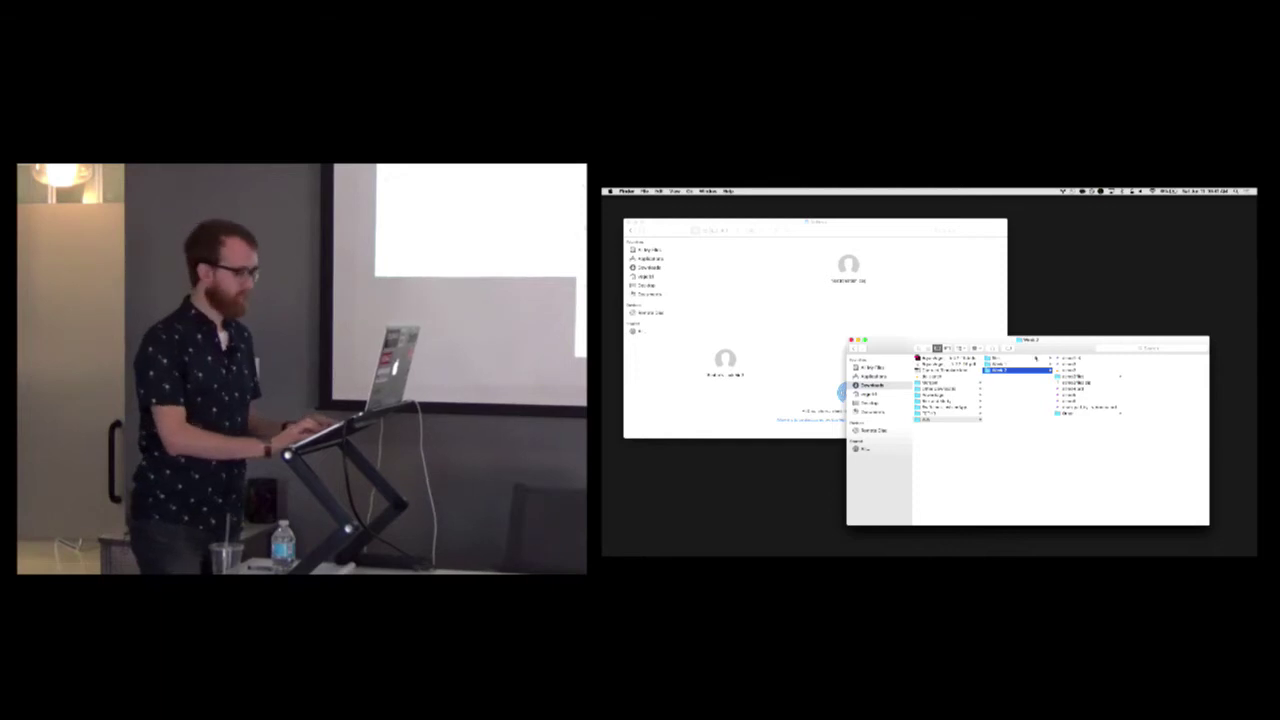
{"action": "left_click_drag", "start_coordinate": [1050, 348], "coordinate": [1053, 400]}
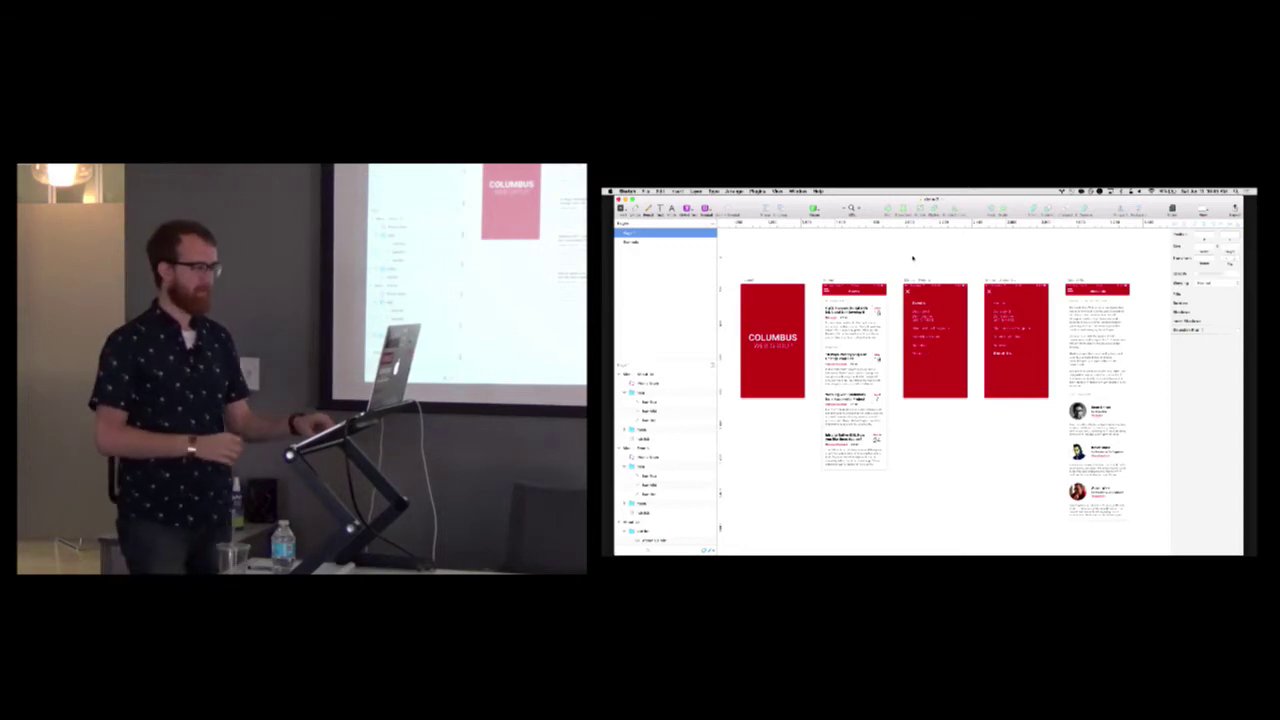
In Sketch, select the Launch, Home, Menu - Events, Menu - About Us and About Us artboards one after another
{"action": "left_click", "coordinate": [750, 283]}
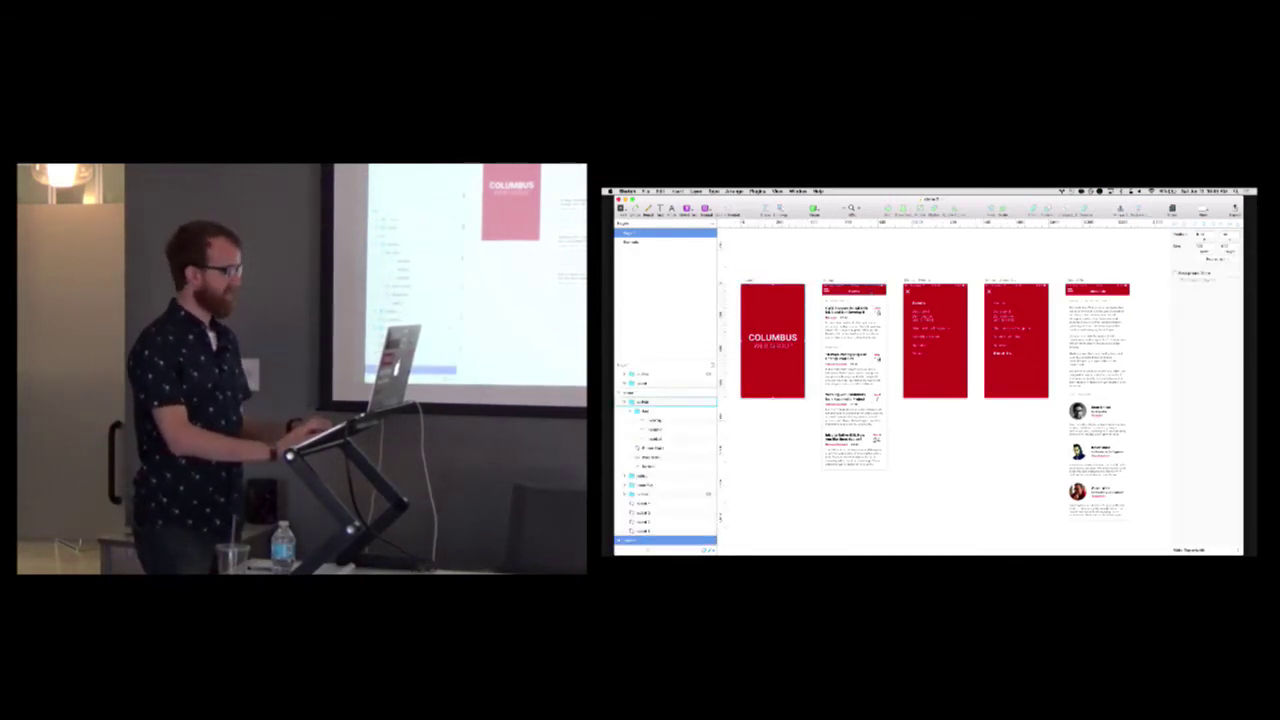
{"action": "left_click", "coordinate": [829, 283]}
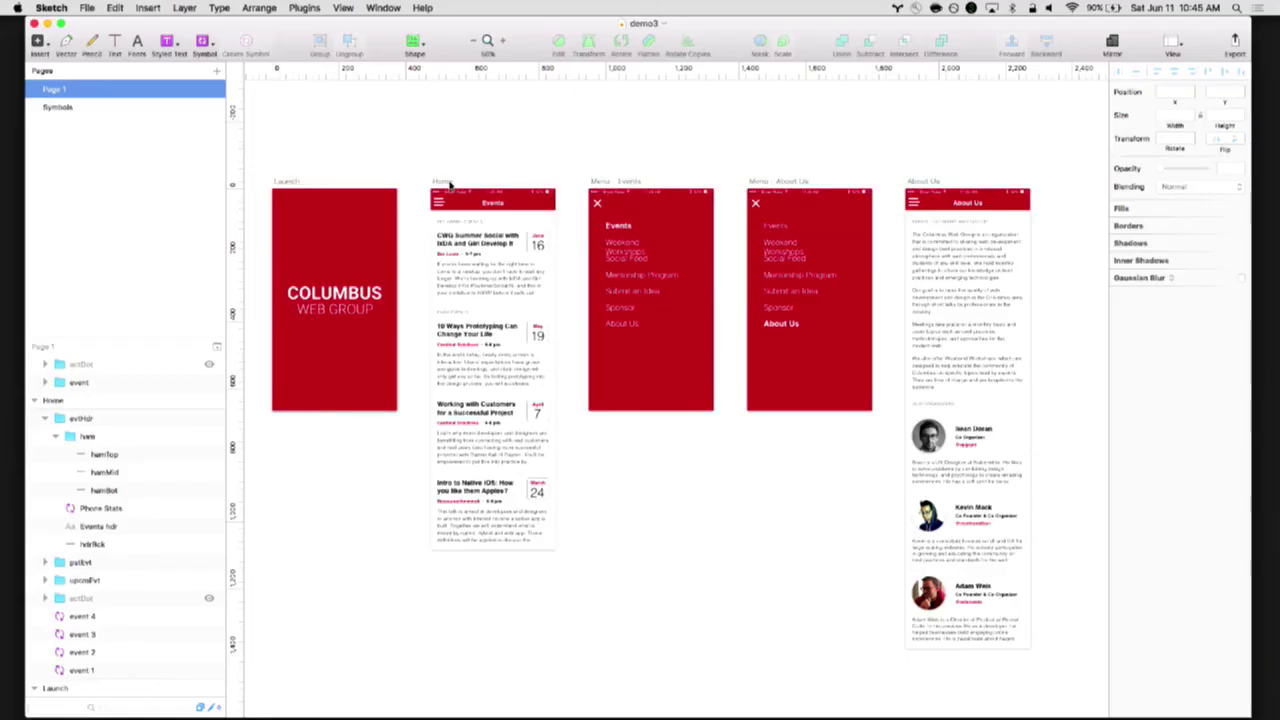
{"action": "left_click", "coordinate": [622, 183]}
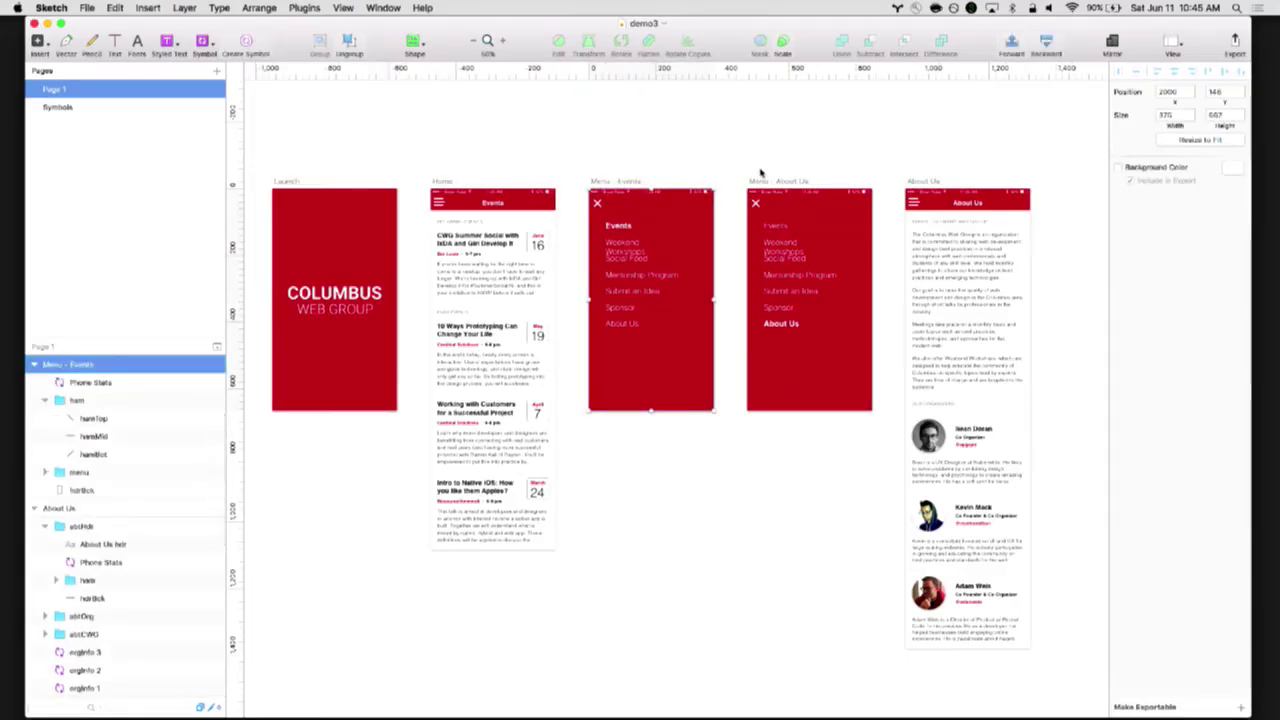
{"action": "left_click", "coordinate": [712, 160]}
{"action": "left_click", "coordinate": [771, 180]}
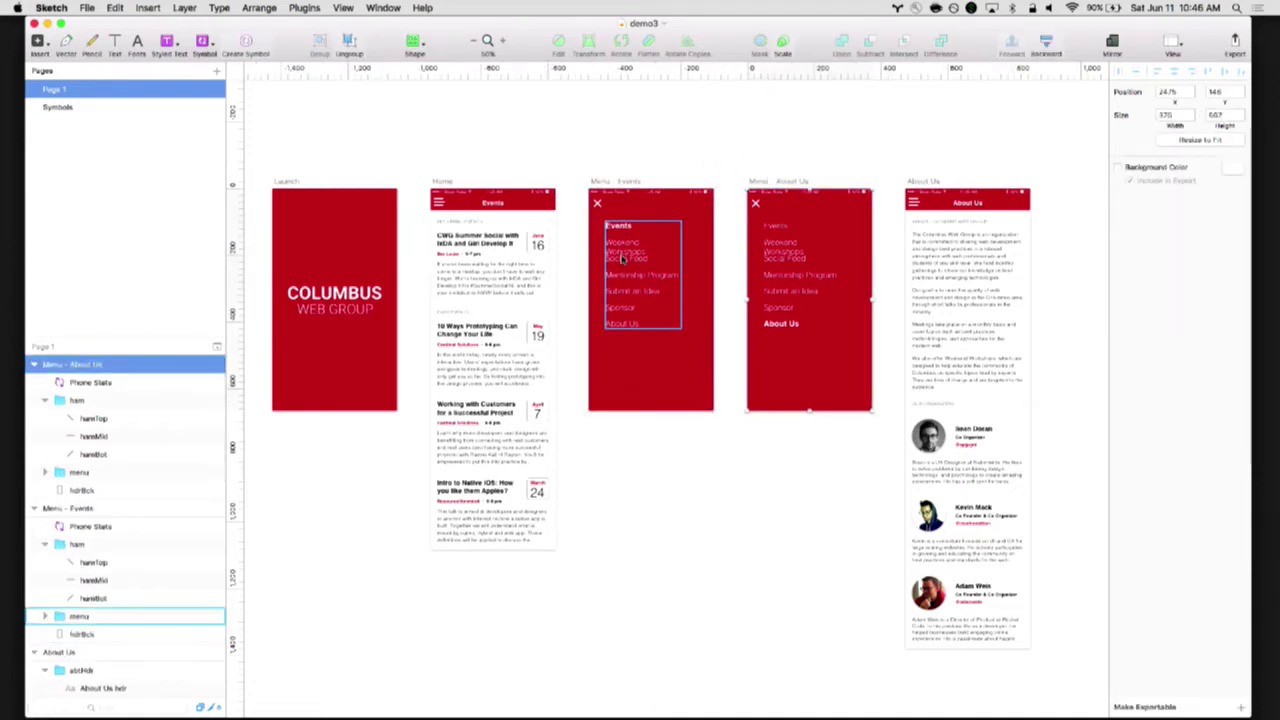
{"action": "left_click", "coordinate": [930, 181]}
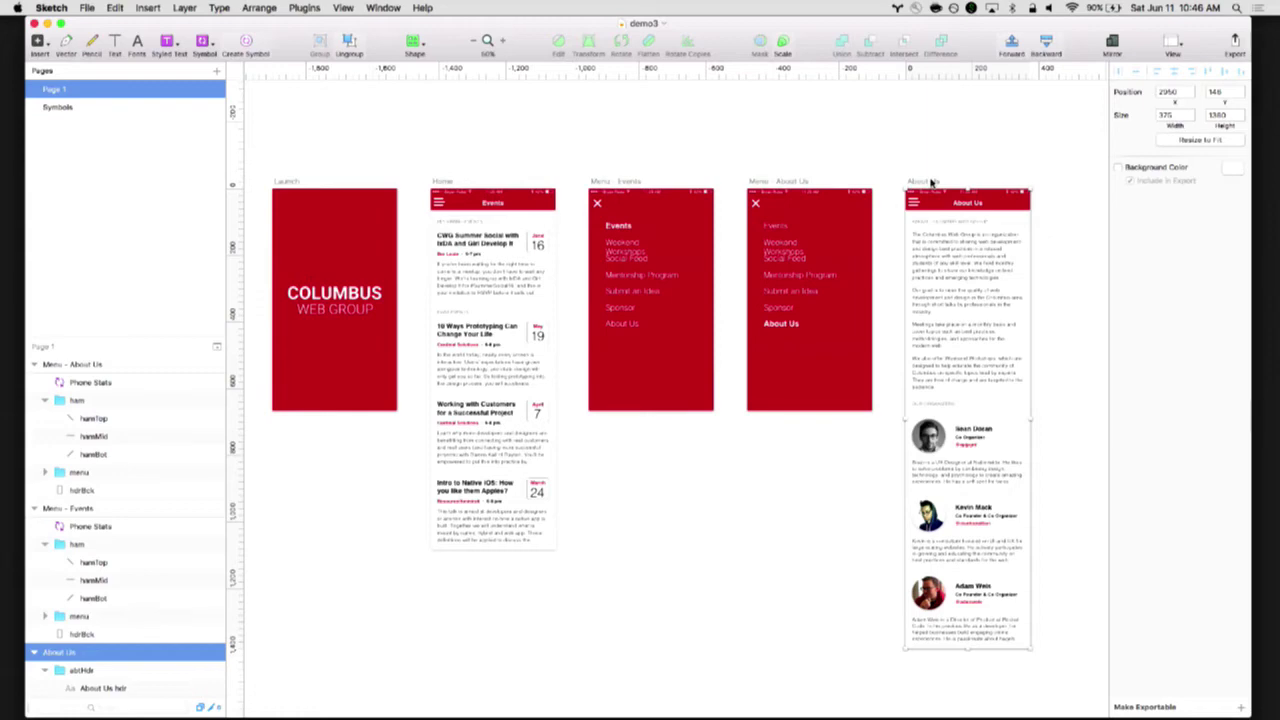
Expand the menu group of the Menu - Events artboard and select its Sponsor text layer
{"action": "key", "text": "super+plus"}
{"action": "scroll", "coordinate": [770, 305], "scroll_direction": "up", "scroll_amount": 5}
{"action": "scroll", "coordinate": [770, 305], "scroll_direction": "right", "scroll_amount": 2}
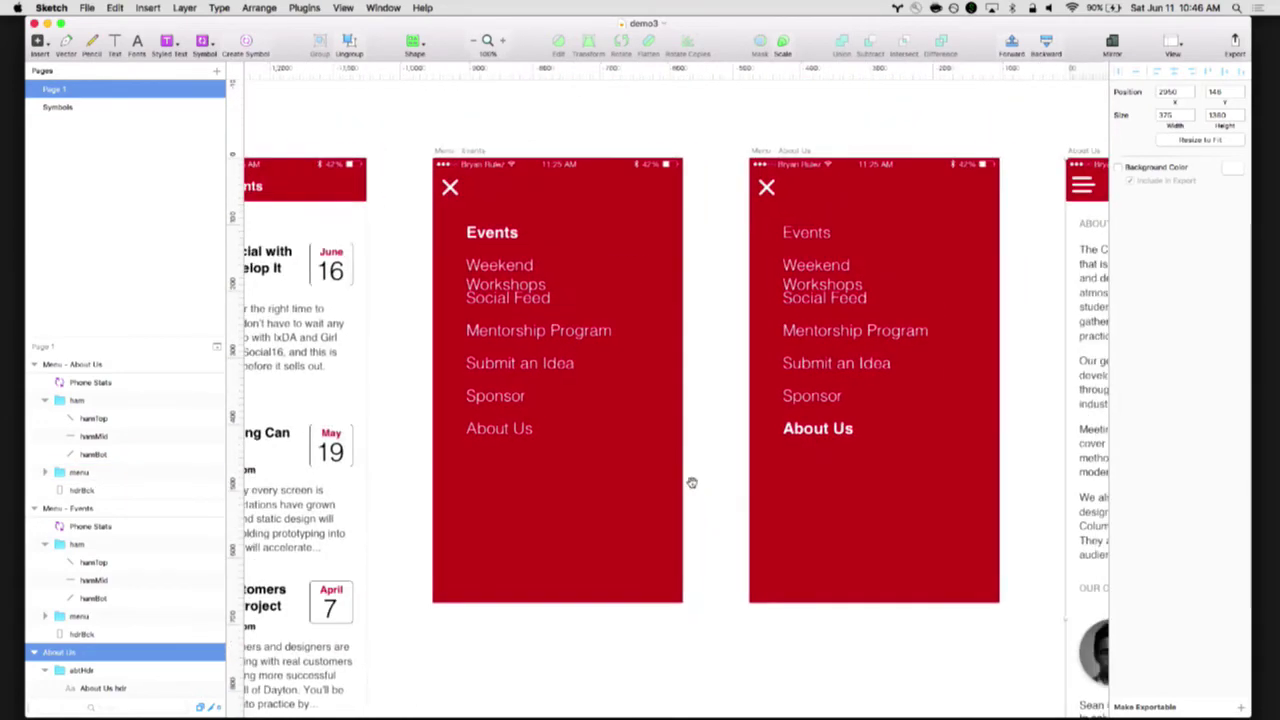
{"action": "left_click", "coordinate": [512, 286]}
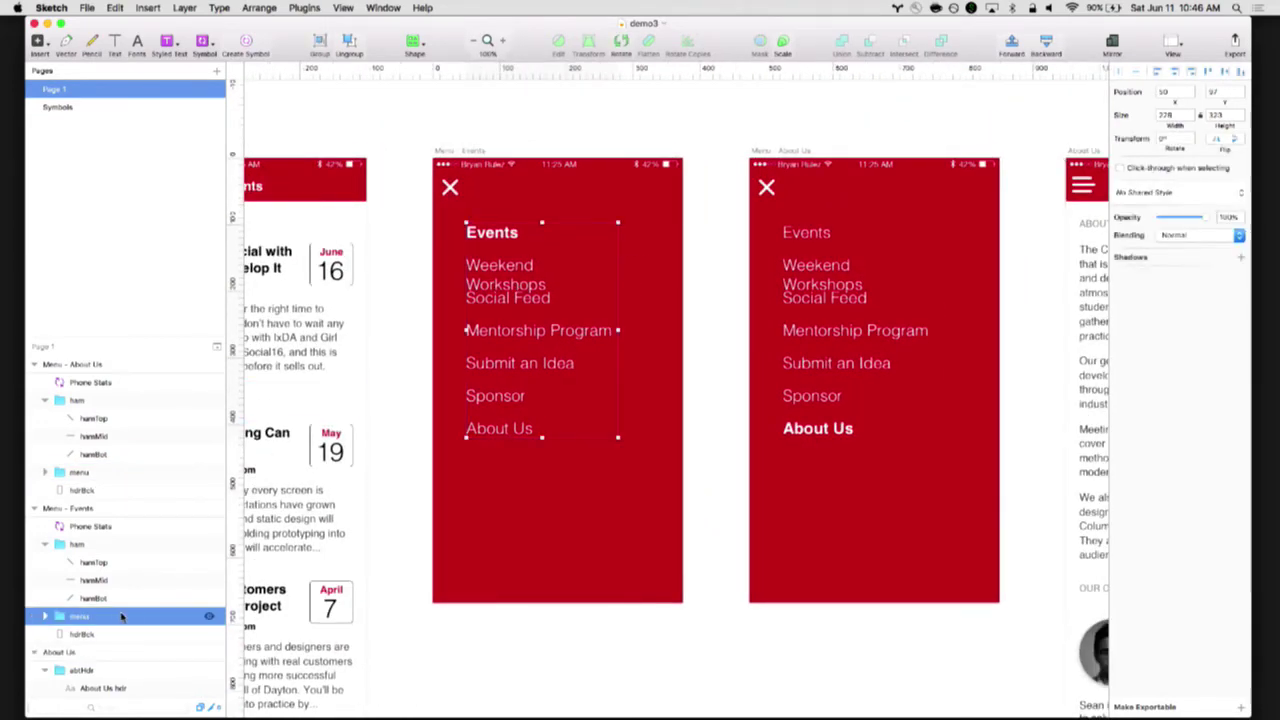
{"action": "left_click", "coordinate": [44, 619]}
{"action": "scroll", "coordinate": [140, 605], "scroll_direction": "down", "scroll_amount": 2}
{"action": "left_click", "coordinate": [110, 569]}
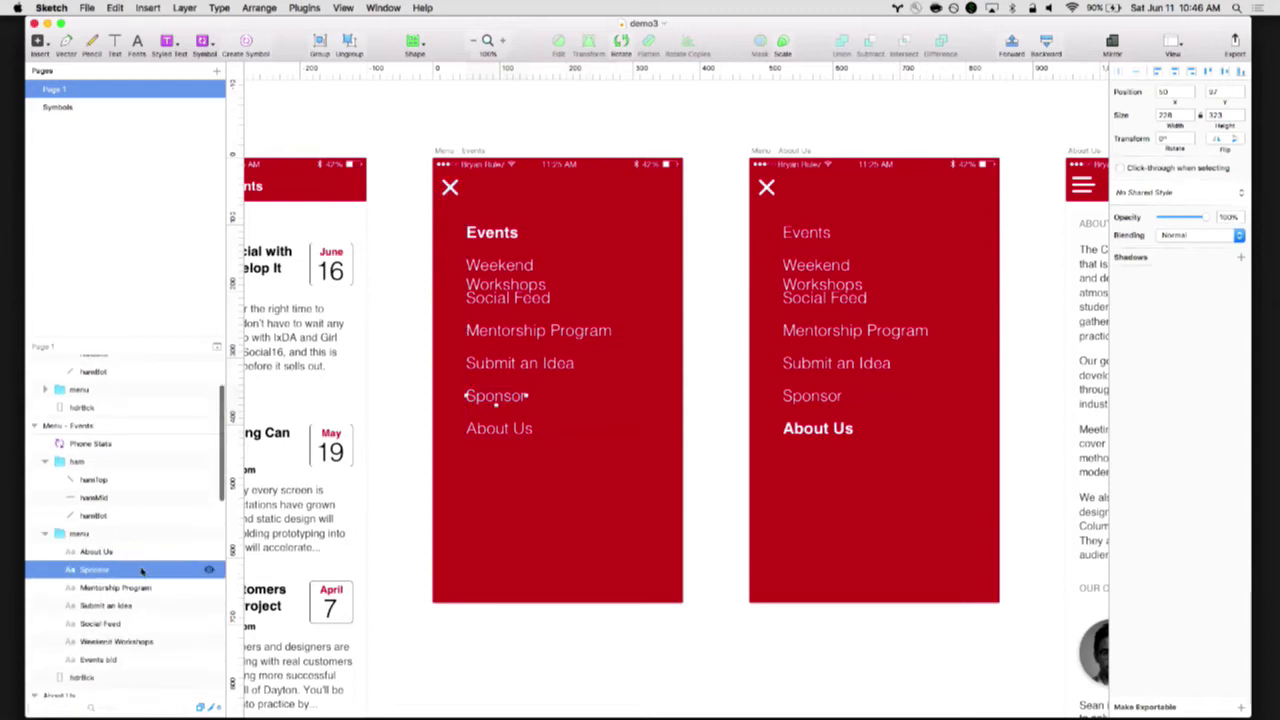
Nudge the Social Feed text on the Menu - Events artboard away and back to its place under Weekend Workshops
{"action": "left_click", "coordinate": [545, 300]}
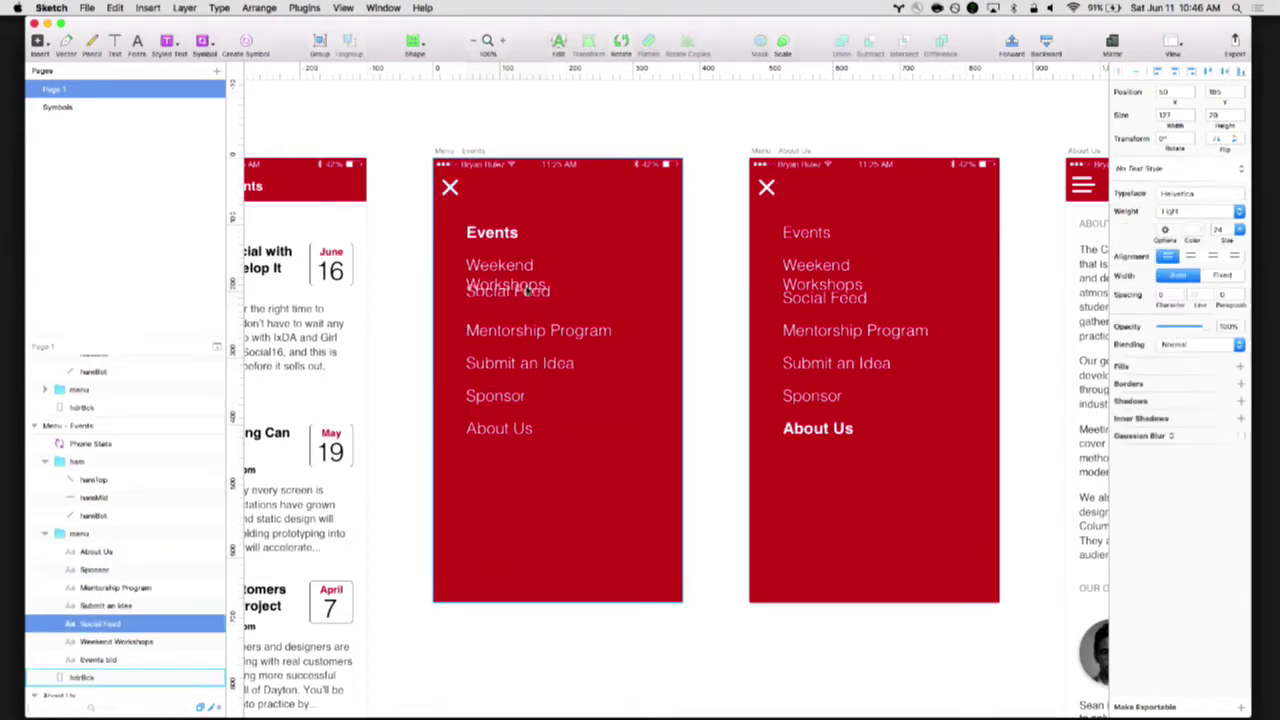
{"action": "key", "text": "shift+Down"}
{"action": "key", "text": "shift+Up"}
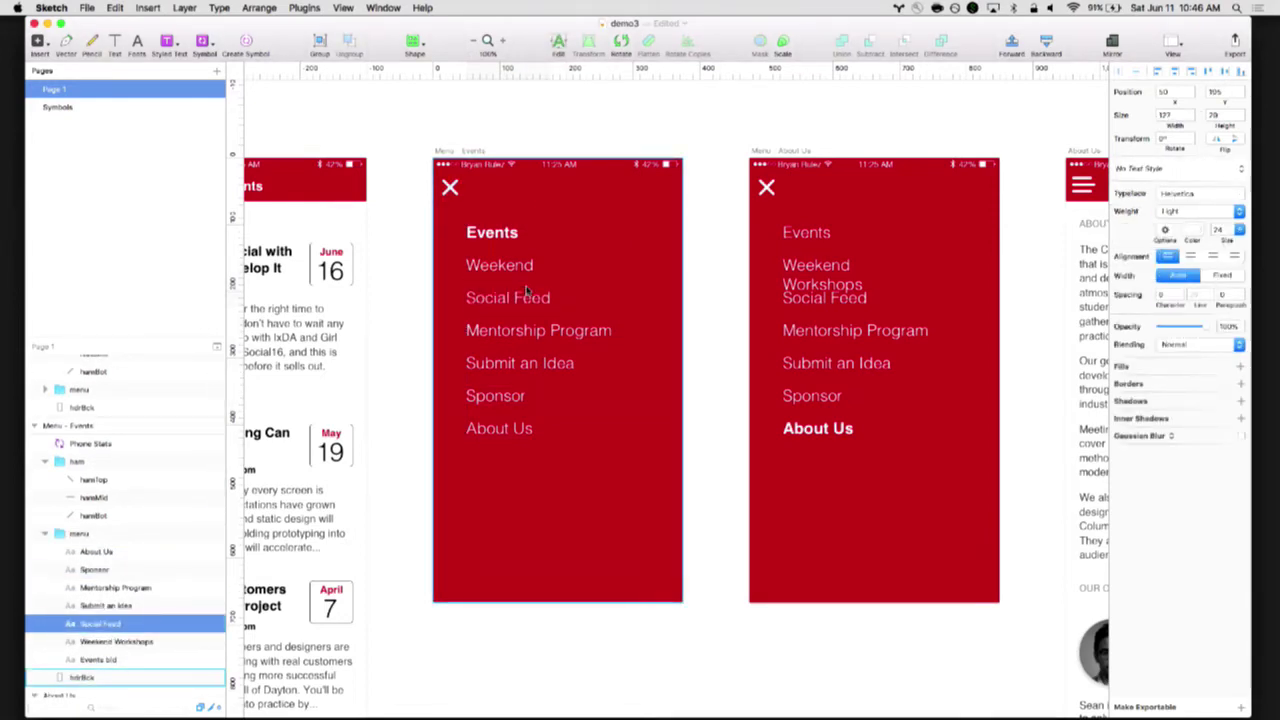
Select the Social Feed text inside the Menu - About Us artboard's menu group, then clear the selection
{"action": "left_click", "coordinate": [835, 288]}
{"action": "double_click", "coordinate": [835, 288]}
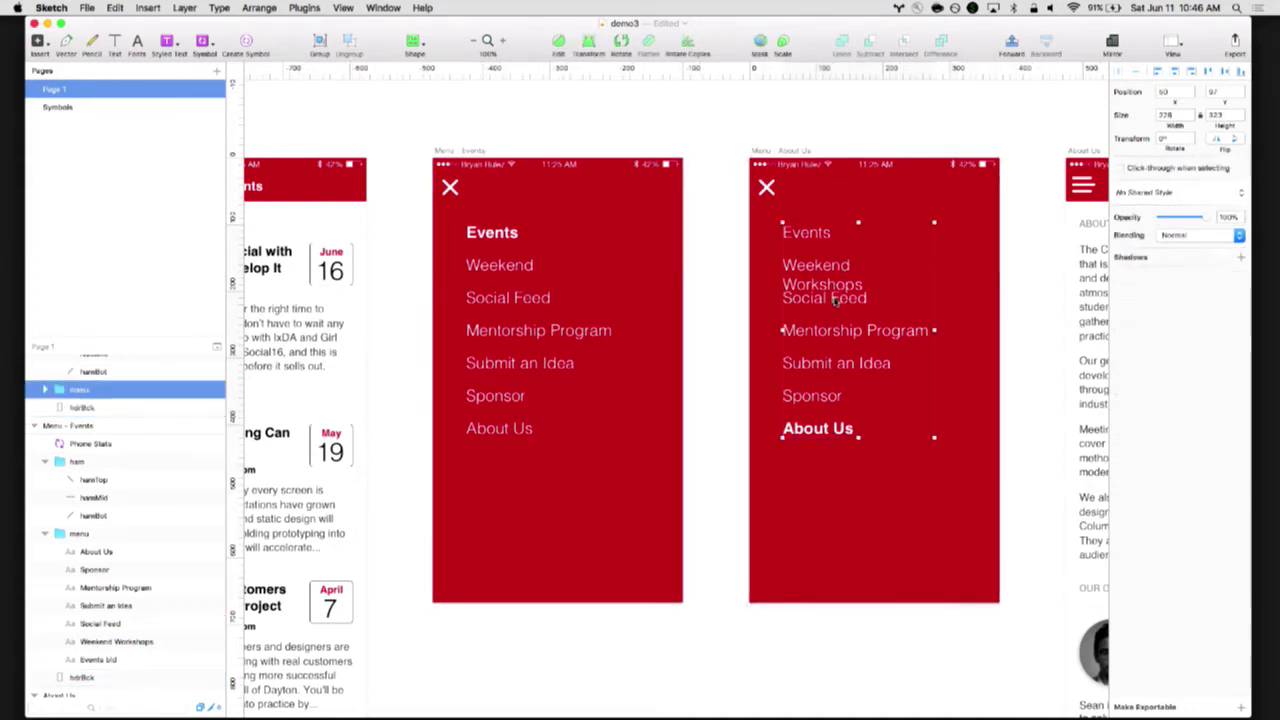
{"action": "double_click", "coordinate": [842, 290]}
{"action": "key", "text": "Escape"}
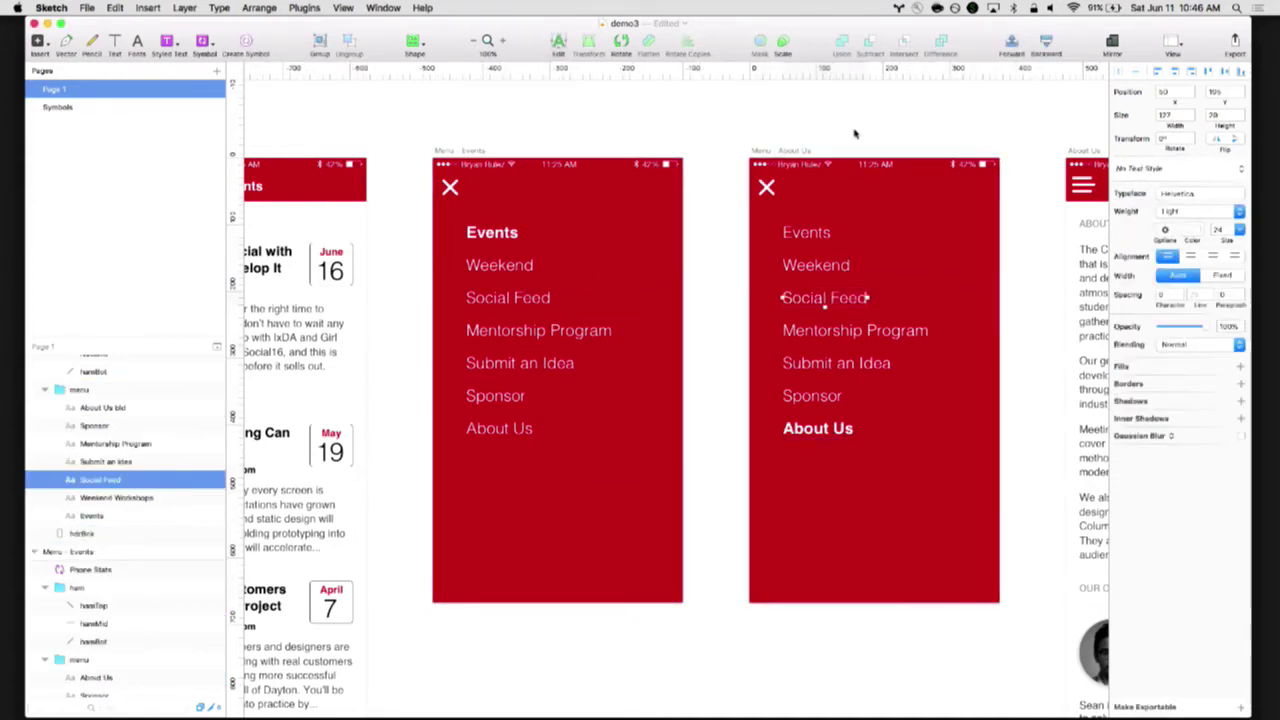
{"action": "left_click", "coordinate": [855, 133]}
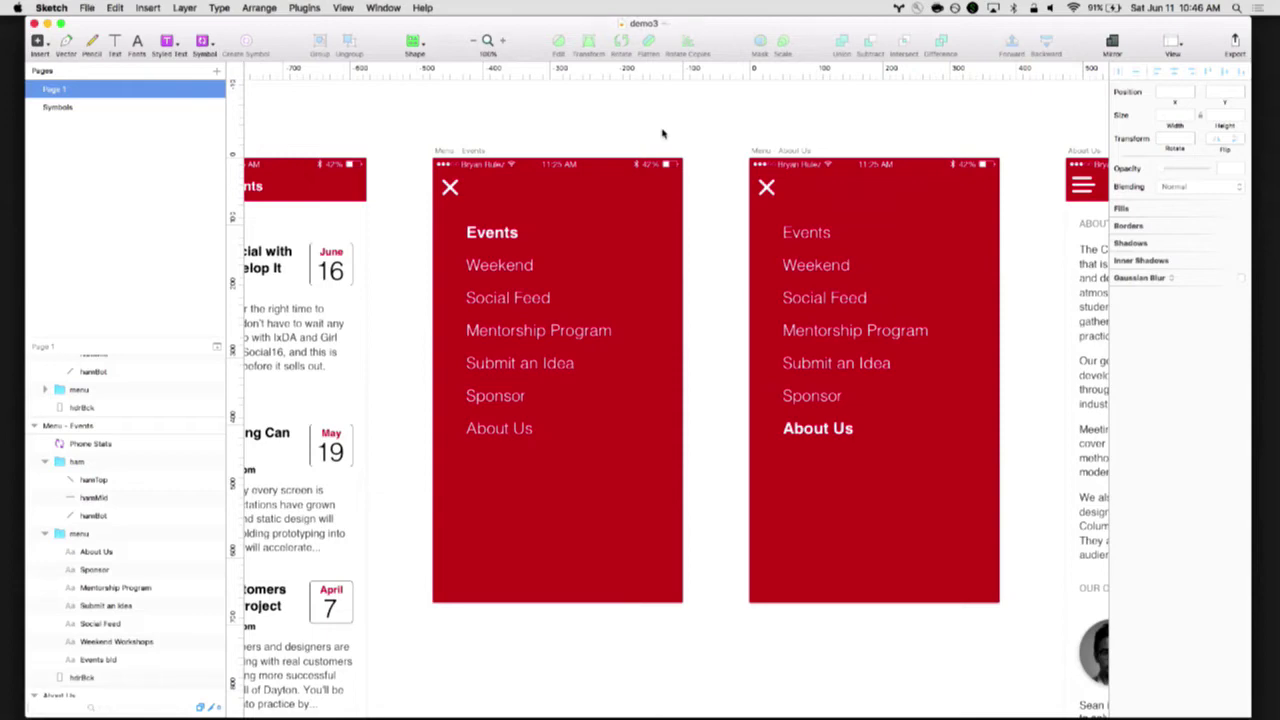
Enlarge the layer list by shrinking the page list above it, with all five artboards in view
{"action": "key", "text": "super+minus"}
{"action": "scroll", "coordinate": [680, 114], "scroll_direction": "down", "scroll_amount": 3}
{"action": "scroll", "coordinate": [144, 422], "scroll_direction": "up", "scroll_amount": 2}
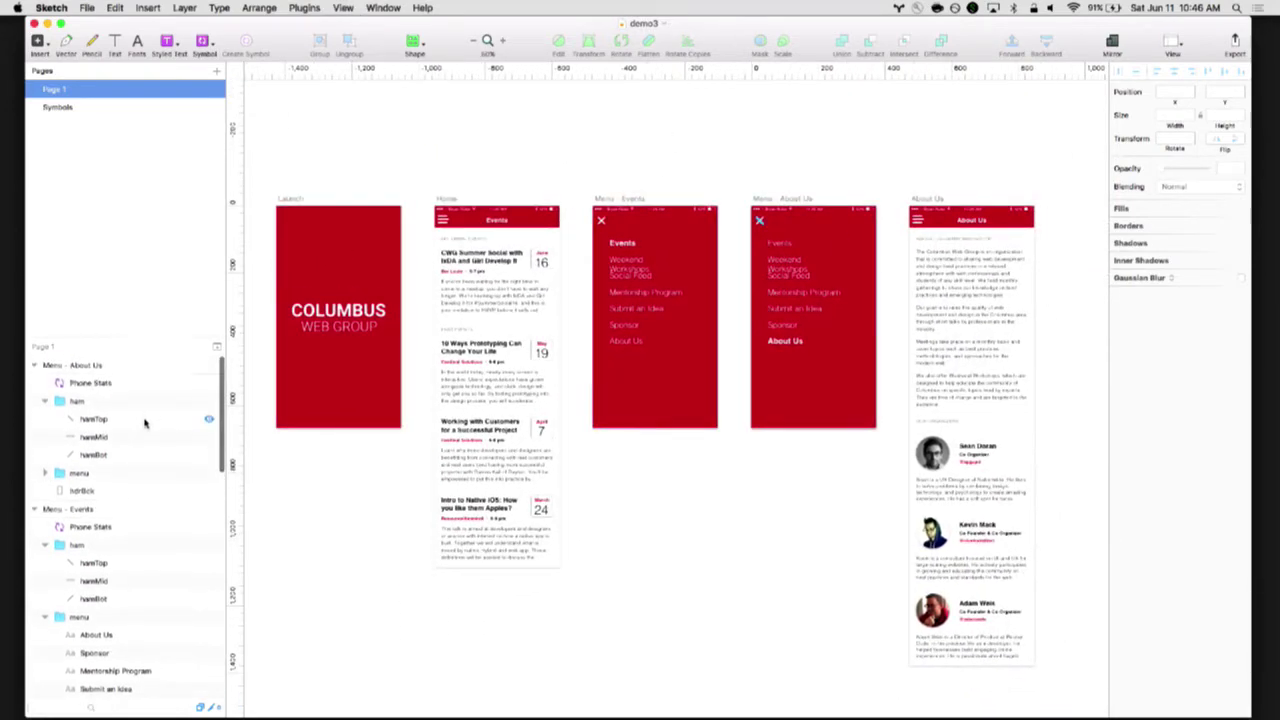
{"action": "left_click_drag", "start_coordinate": [122, 338], "coordinate": [123, 183]}
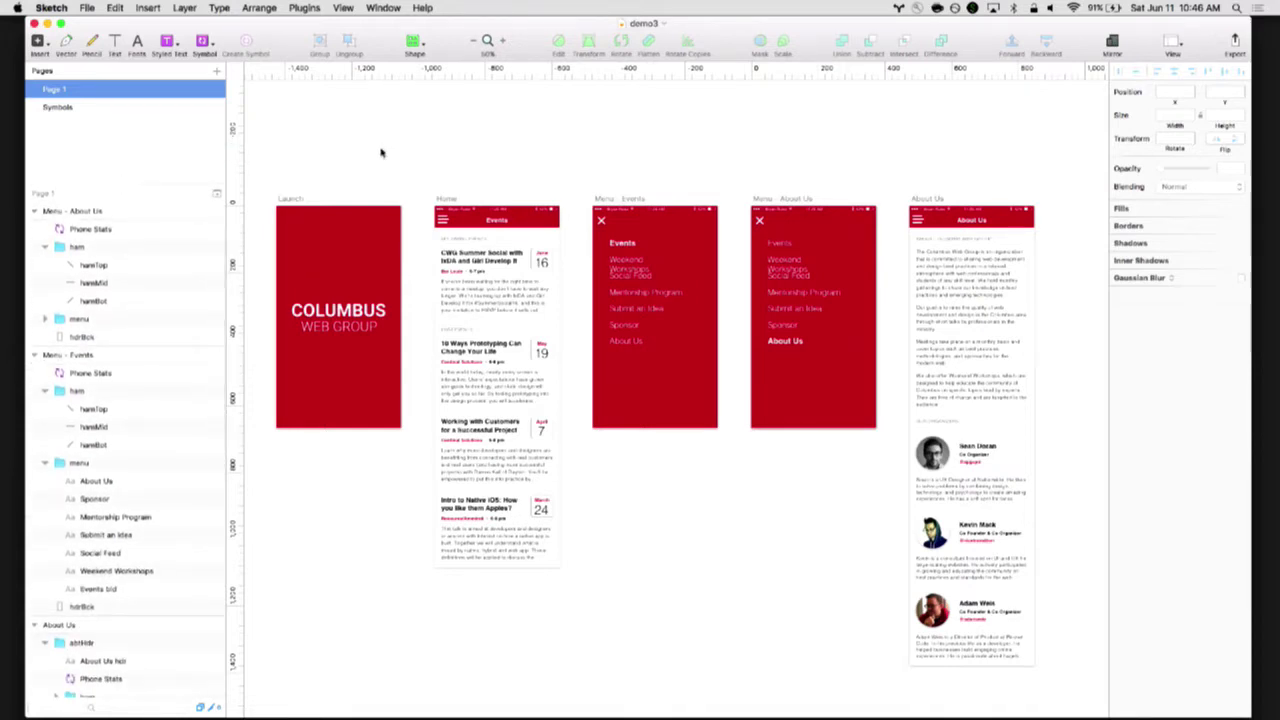
{"action": "mouse_move", "coordinate": [614, 149]}
{"action": "left_mouse_down"}
{"action": "mouse_move", "coordinate": [566, 131]}
{"action": "mouse_move", "coordinate": [630, 133]}
{"action": "left_mouse_up"}
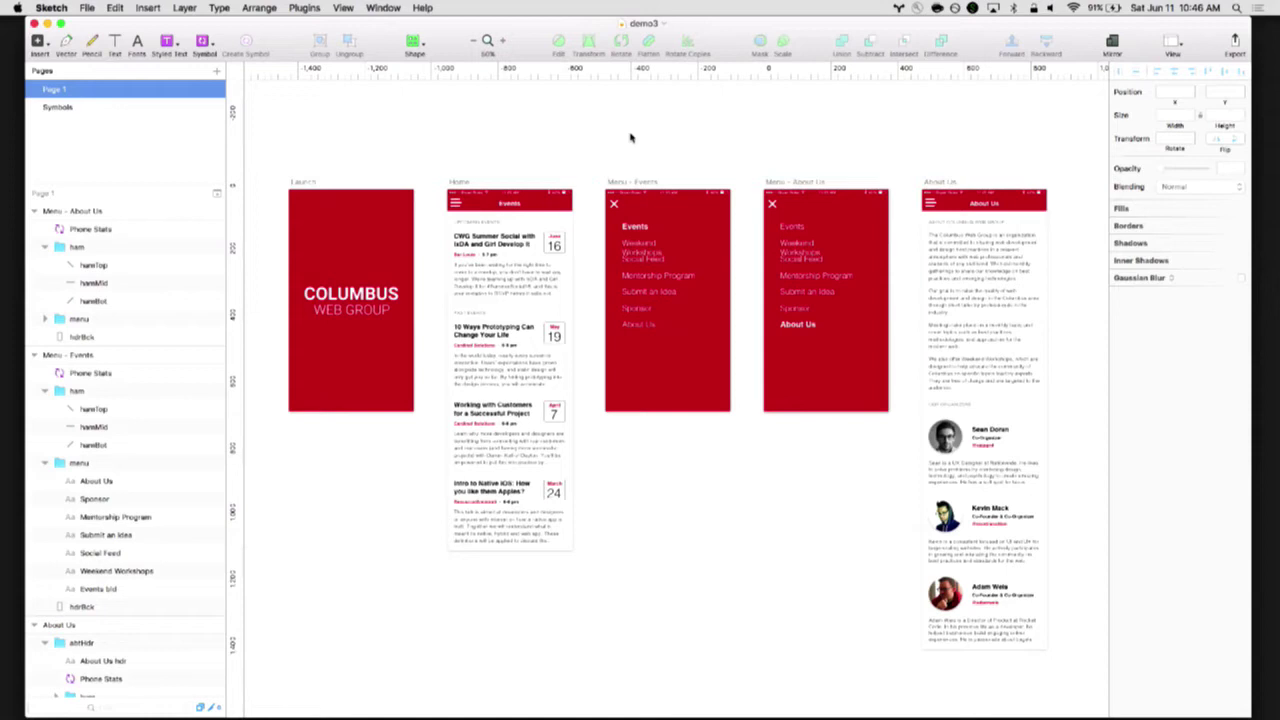
Compare the hdrBck layers by selecting the Launch artboard's red background and the Home header's background, then clear the selection
{"action": "left_click", "coordinate": [306, 218]}
{"action": "scroll", "coordinate": [200, 509], "scroll_direction": "down", "scroll_amount": 1}
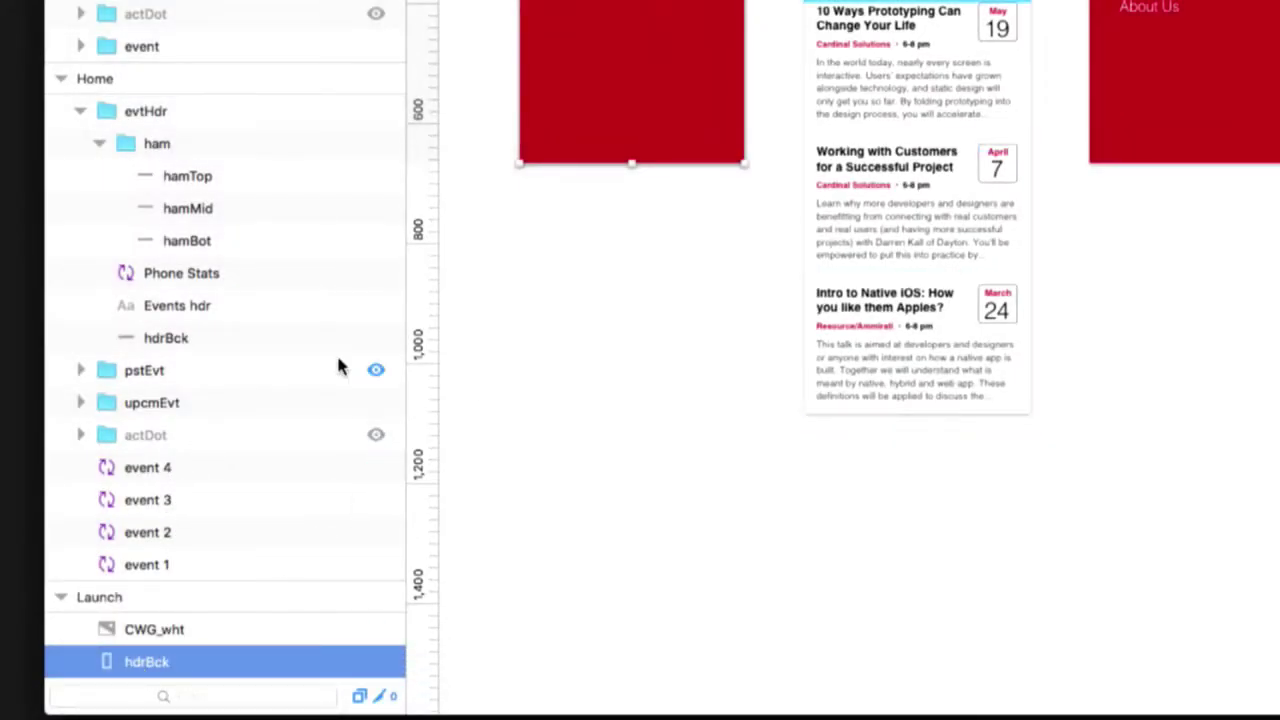
{"action": "scroll", "coordinate": [617, 218], "scroll_direction": "up", "scroll_amount": 4}
{"action": "scroll", "coordinate": [617, 218], "scroll_direction": "right", "scroll_amount": 2}
{"action": "scroll", "coordinate": [618, 232], "scroll_direction": "up", "scroll_amount": 5}
{"action": "scroll", "coordinate": [618, 232], "scroll_direction": "right", "scroll_amount": 1}
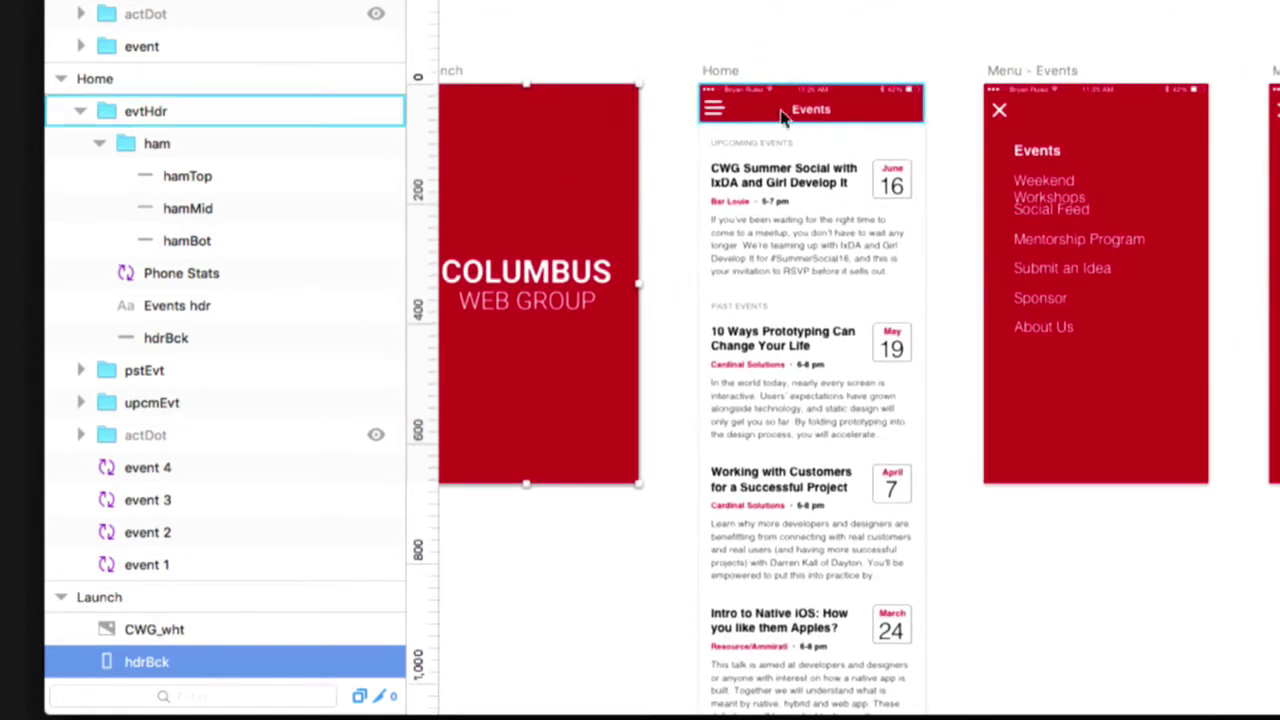
{"action": "left_click", "coordinate": [785, 105]}
{"action": "double_click", "coordinate": [785, 105]}
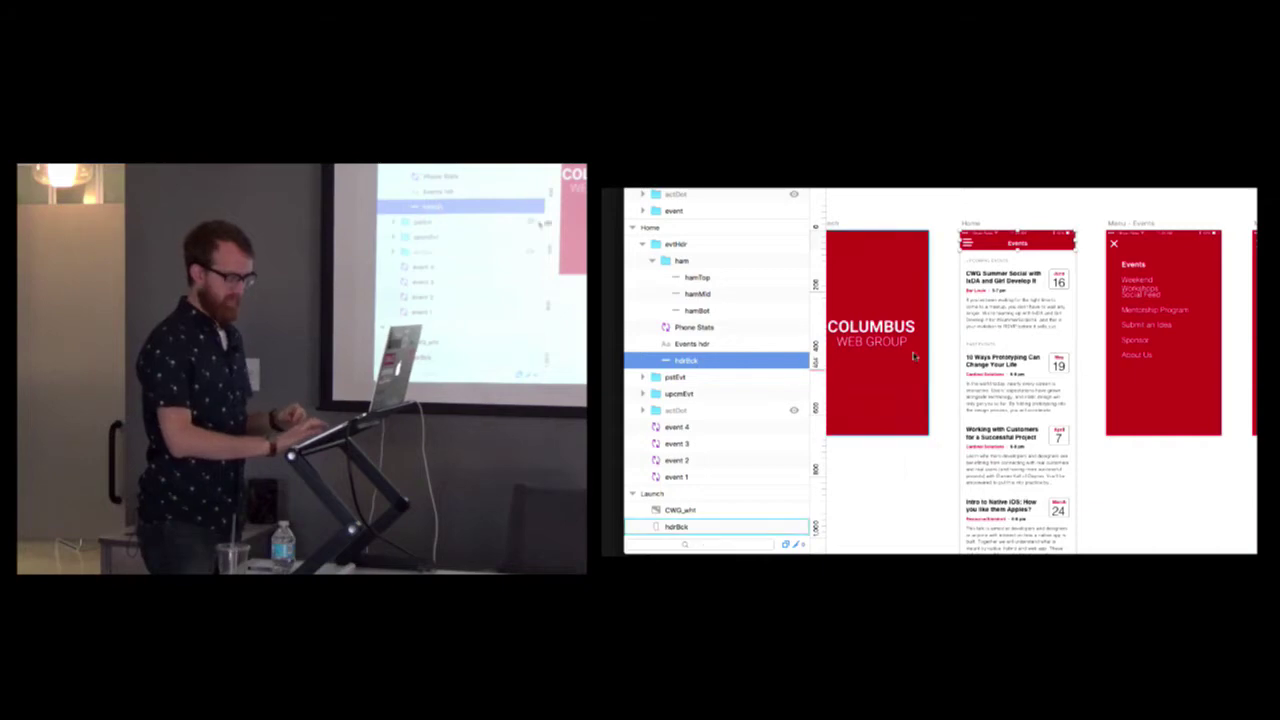
{"action": "left_click", "coordinate": [1081, 331]}
Look over the five artboards from Launch to About Us and their layer structure
{"action": "scroll", "coordinate": [1081, 331], "scroll_direction": "right", "scroll_amount": 3}
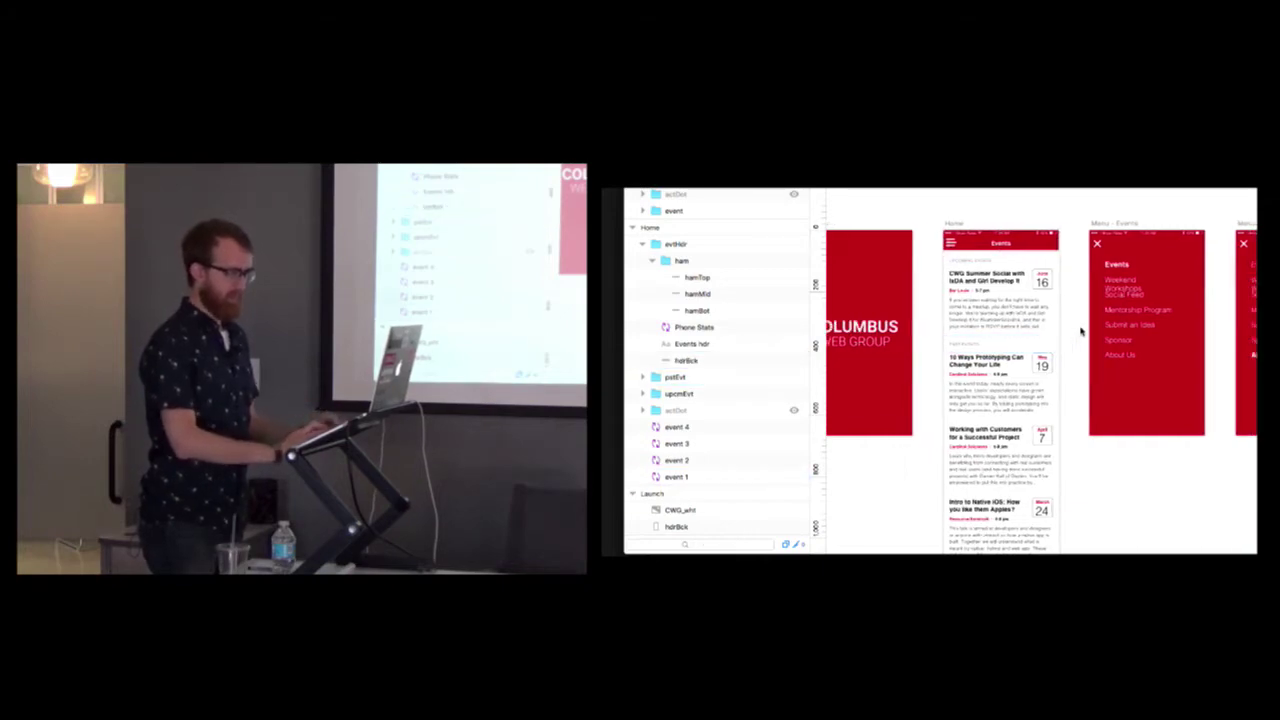
{"action": "left_click", "coordinate": [983, 333]}
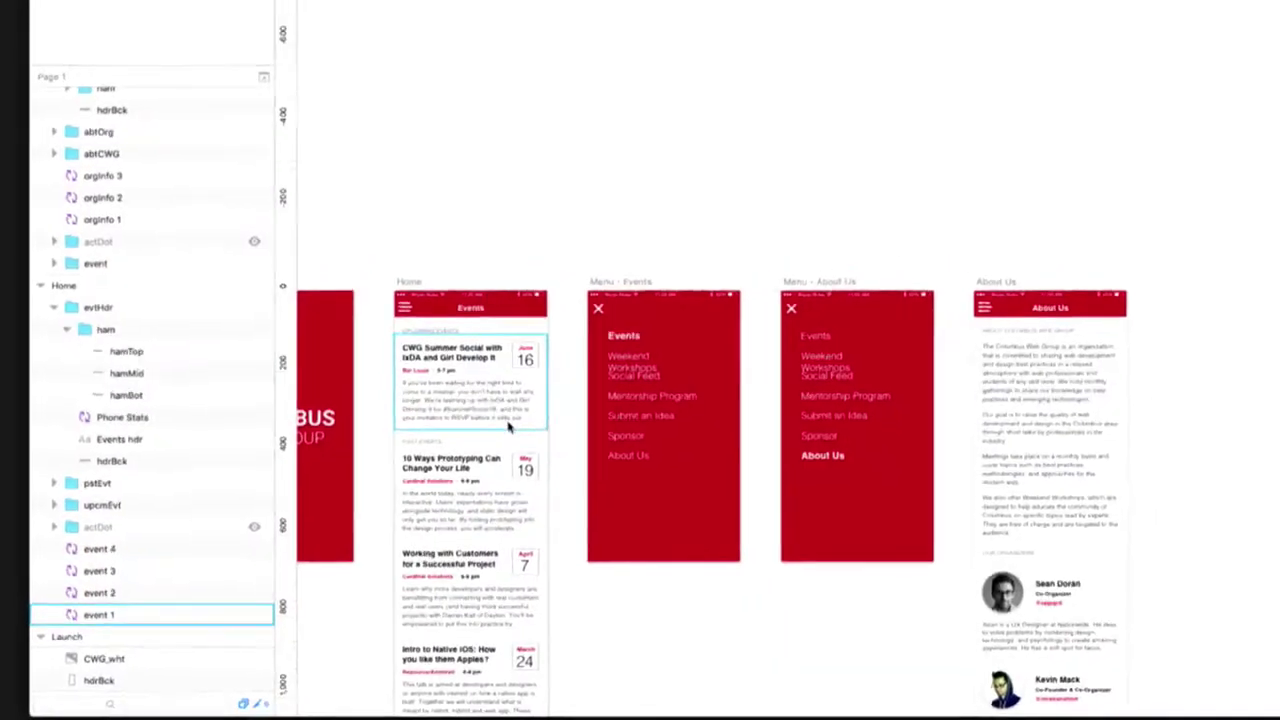
{"action": "scroll", "coordinate": [557, 362], "scroll_direction": "down", "scroll_amount": 3}
{"action": "scroll", "coordinate": [557, 362], "scroll_direction": "left", "scroll_amount": 2}
{"action": "scroll", "coordinate": [557, 362], "scroll_direction": "down", "scroll_amount": 3}
{"action": "scroll", "coordinate": [557, 362], "scroll_direction": "left", "scroll_amount": 2}
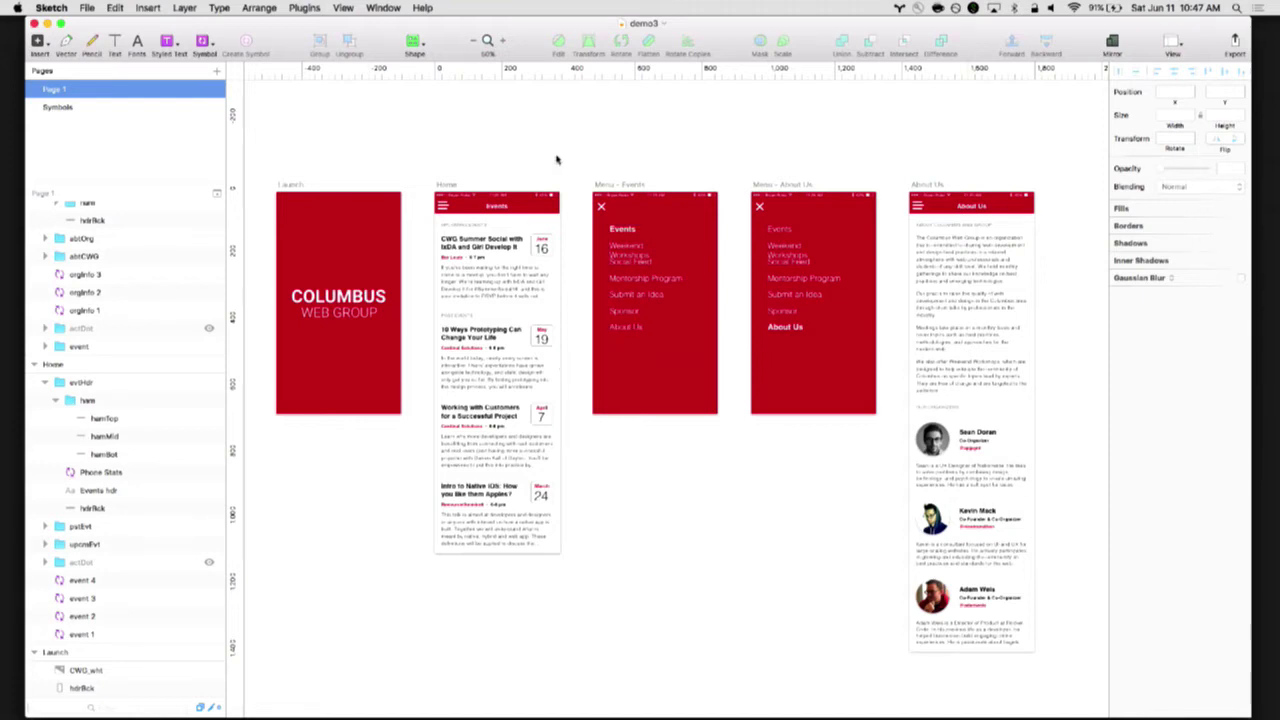
{"action": "scroll", "coordinate": [557, 159], "scroll_direction": "down", "scroll_amount": 1}
{"action": "scroll", "coordinate": [557, 159], "scroll_direction": "left", "scroll_amount": 1}
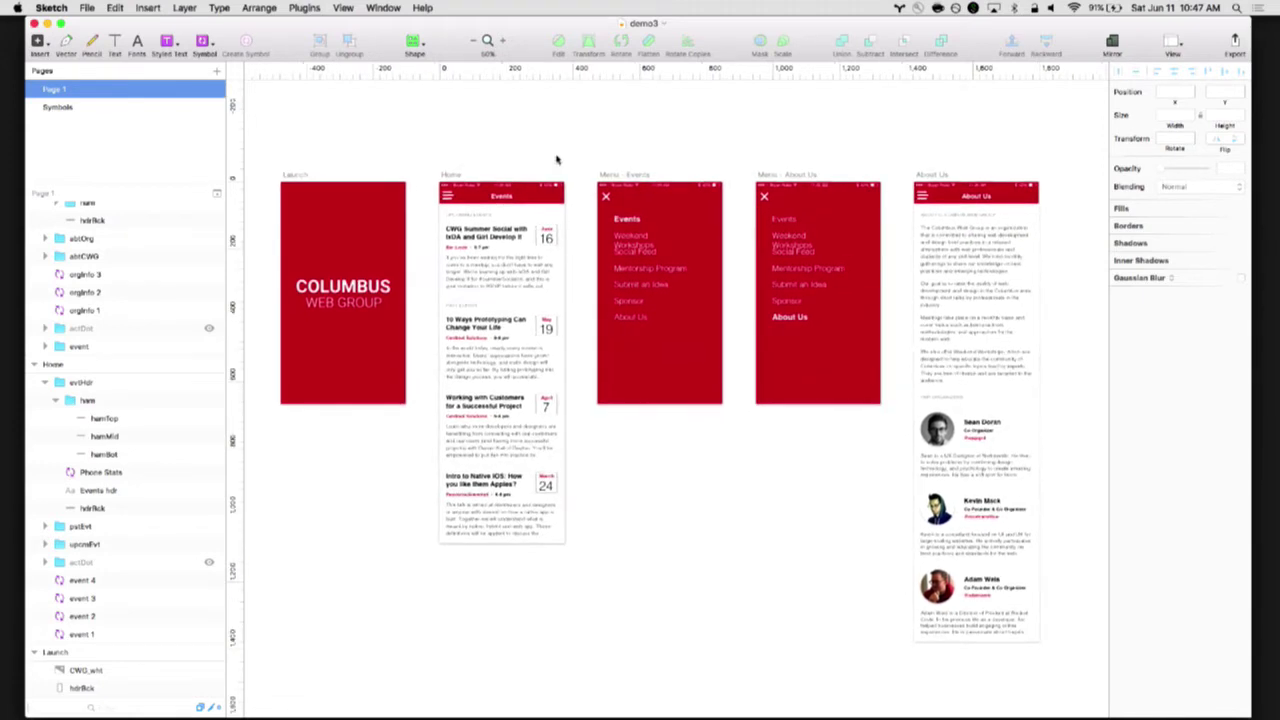
Collapse the evtHdr group in Home, abtHdr in About Us, and the ham and menu groups in Menu - Events
{"action": "left_click", "coordinate": [45, 383]}
{"action": "left_click", "coordinate": [46, 276]}
{"action": "scroll", "coordinate": [45, 295], "scroll_direction": "up", "scroll_amount": 10}
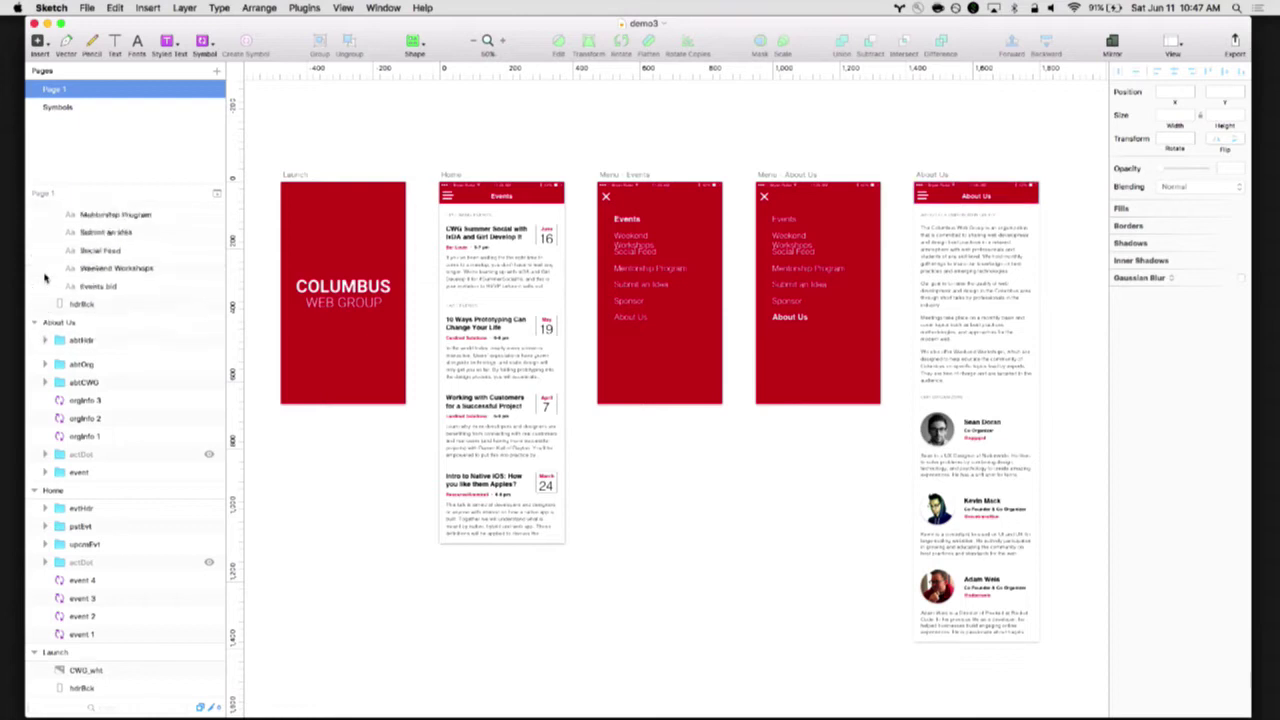
{"action": "left_click", "coordinate": [44, 299]}
{"action": "left_click", "coordinate": [44, 317]}
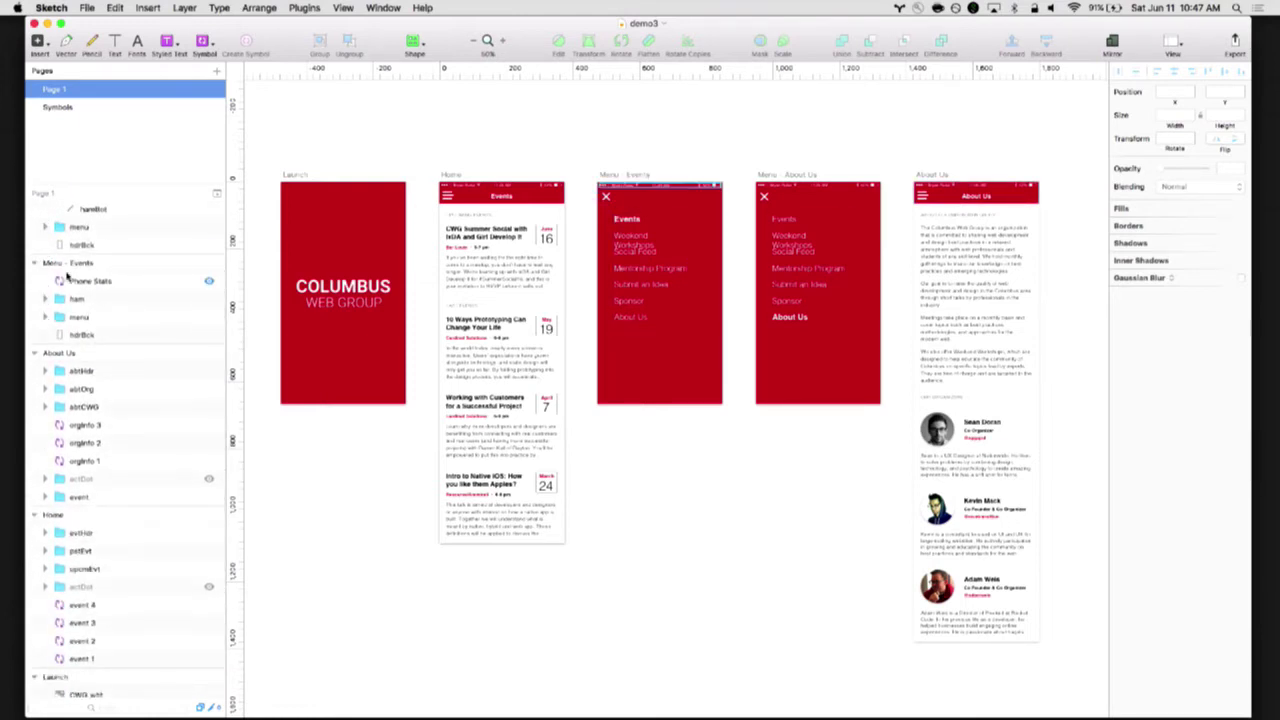
Collapse the ham group in the Menu - About Us artboard
{"action": "scroll", "coordinate": [67, 276], "scroll_direction": "up", "scroll_amount": 3}
{"action": "left_click", "coordinate": [45, 247]}
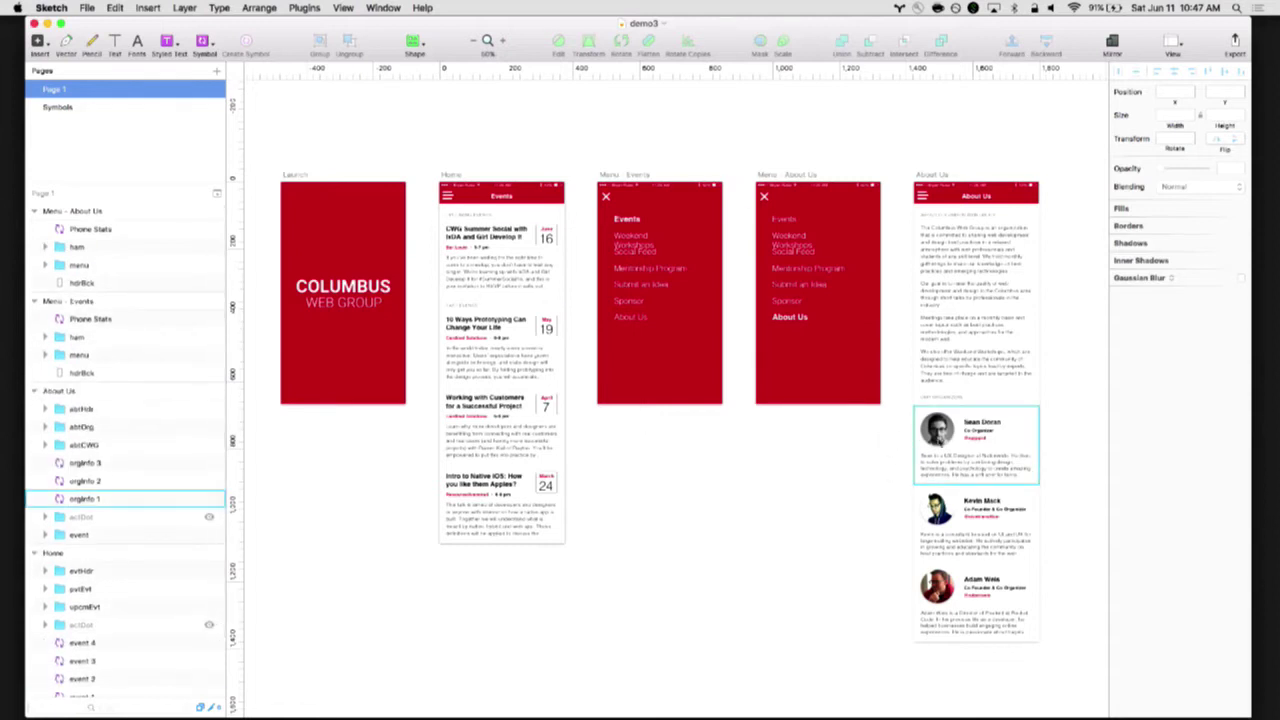
Select the orgInfo 1 symbol under Our Organizers in About Us and open its master for editing
{"action": "scroll", "coordinate": [989, 457], "scroll_direction": "up", "scroll_amount": 10}
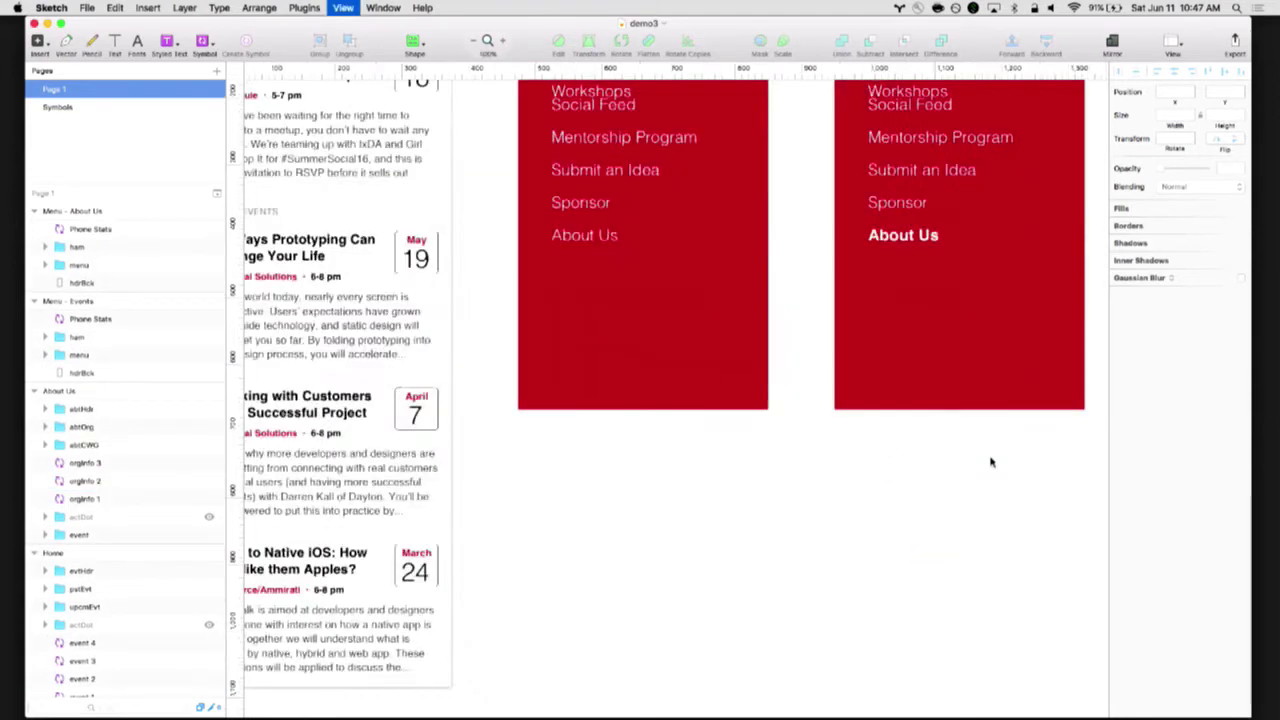
{"action": "scroll", "coordinate": [685, 462], "scroll_direction": "right", "scroll_amount": 15}
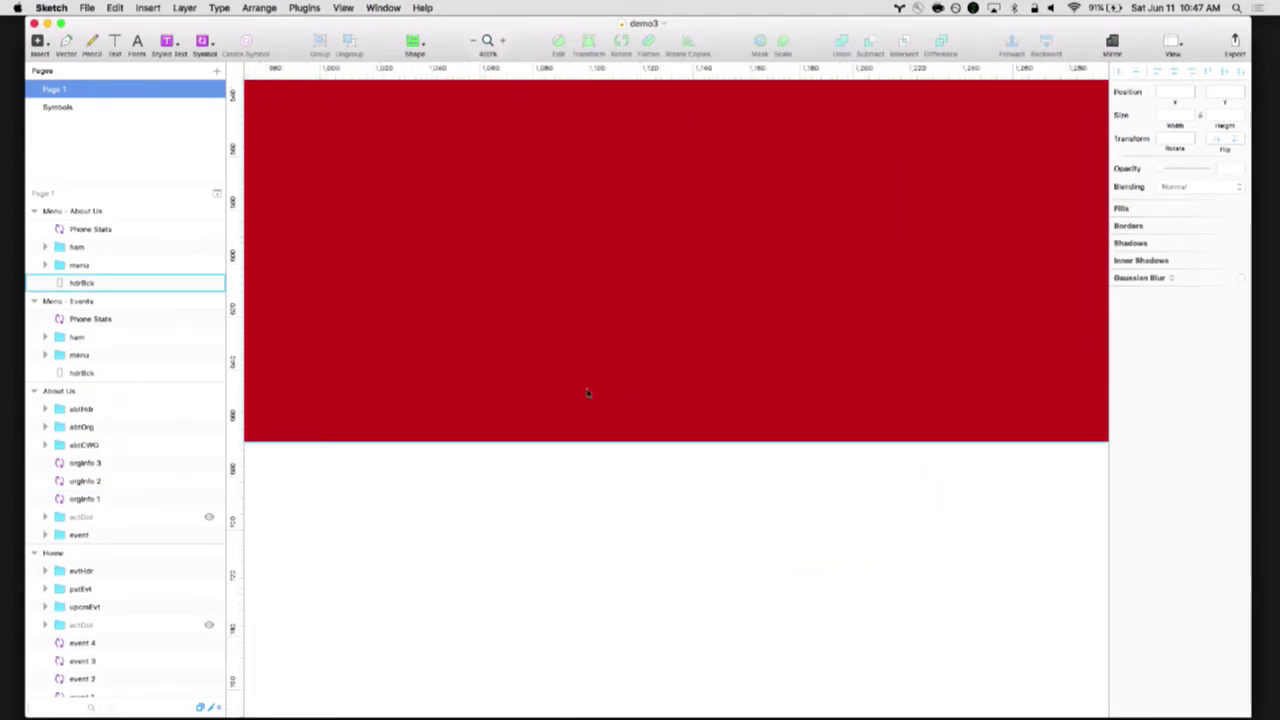
{"action": "scroll", "coordinate": [546, 343], "scroll_direction": "down", "scroll_amount": 10}
{"action": "scroll", "coordinate": [546, 343], "scroll_direction": "right", "scroll_amount": 5}
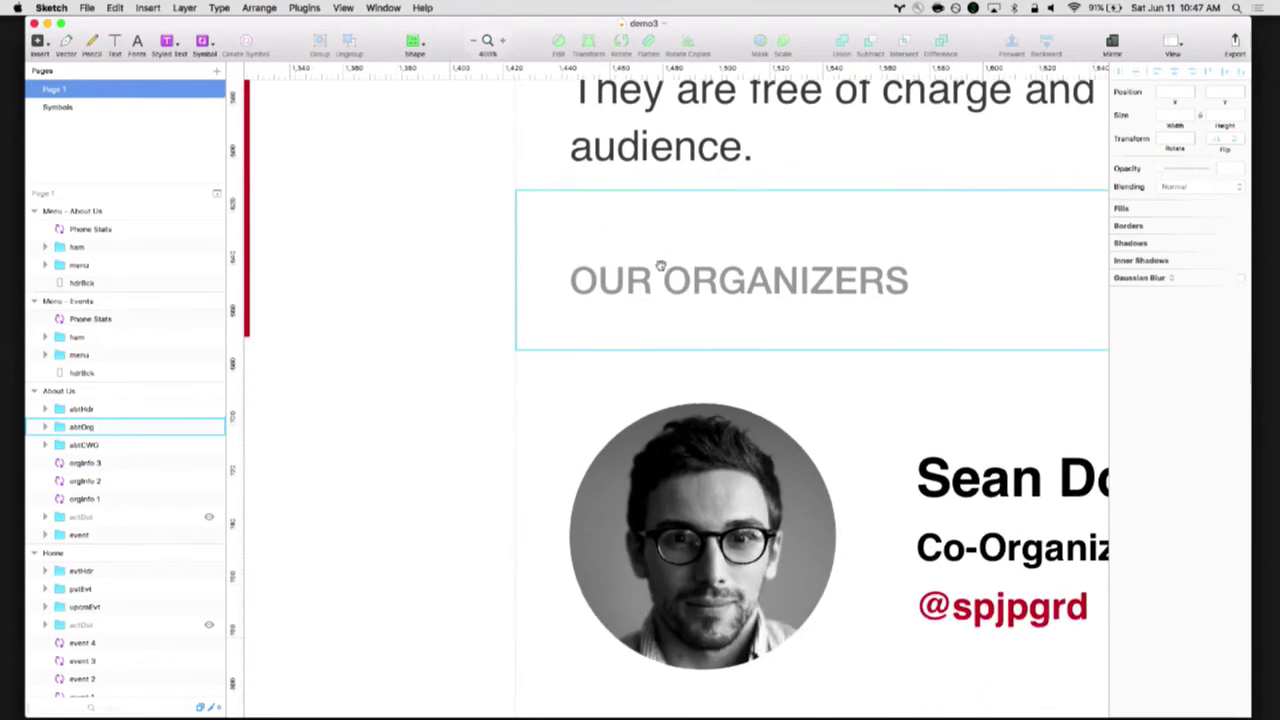
{"action": "left_click", "coordinate": [729, 177]}
{"action": "scroll", "coordinate": [700, 300], "scroll_direction": "down", "scroll_amount": 5}
{"action": "key", "text": "super+minus"}
{"action": "key", "text": "super+minus"}
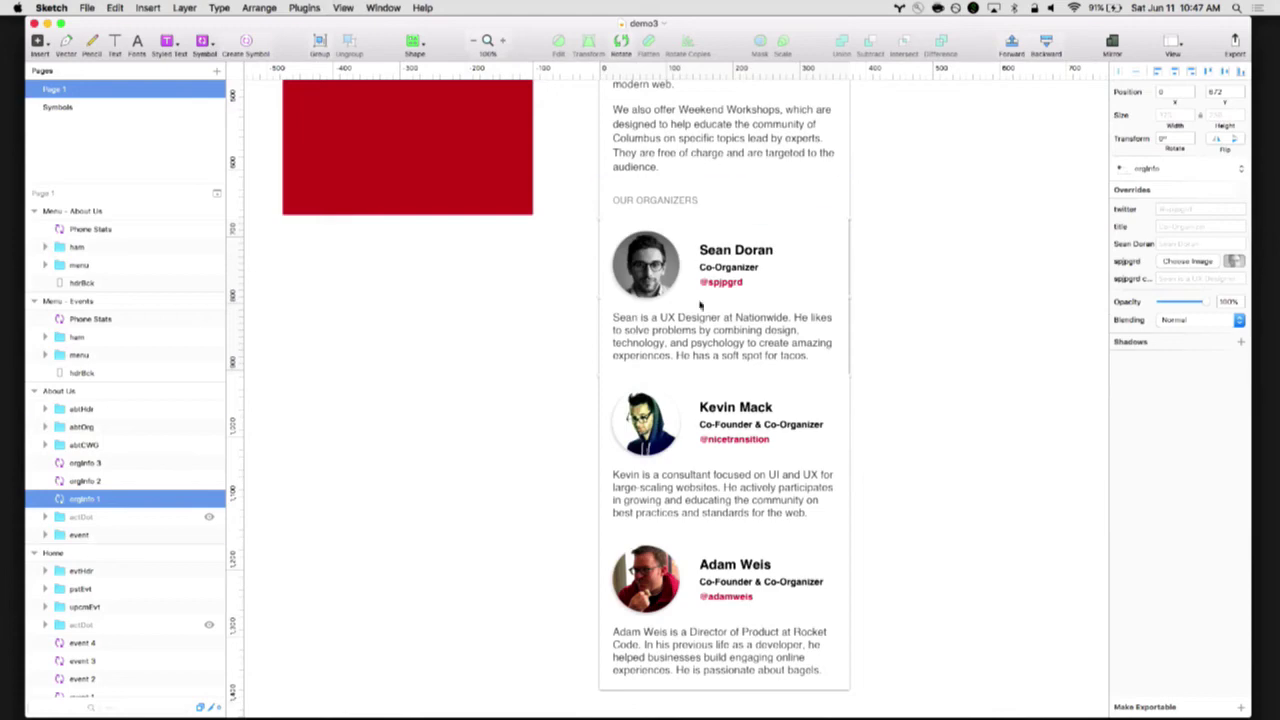
{"action": "scroll", "coordinate": [704, 297], "scroll_direction": "up", "scroll_amount": 5}
{"action": "scroll", "coordinate": [704, 300], "scroll_direction": "down", "scroll_amount": 2}
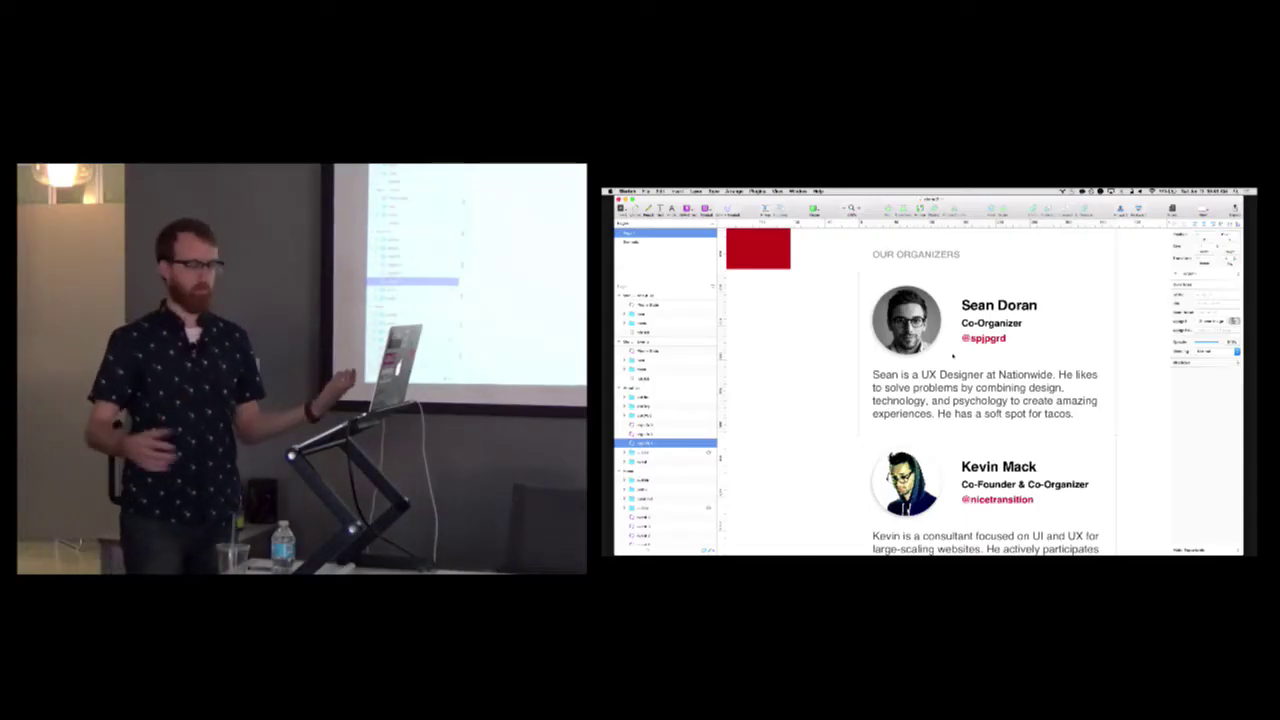
{"action": "key", "text": "Return"}
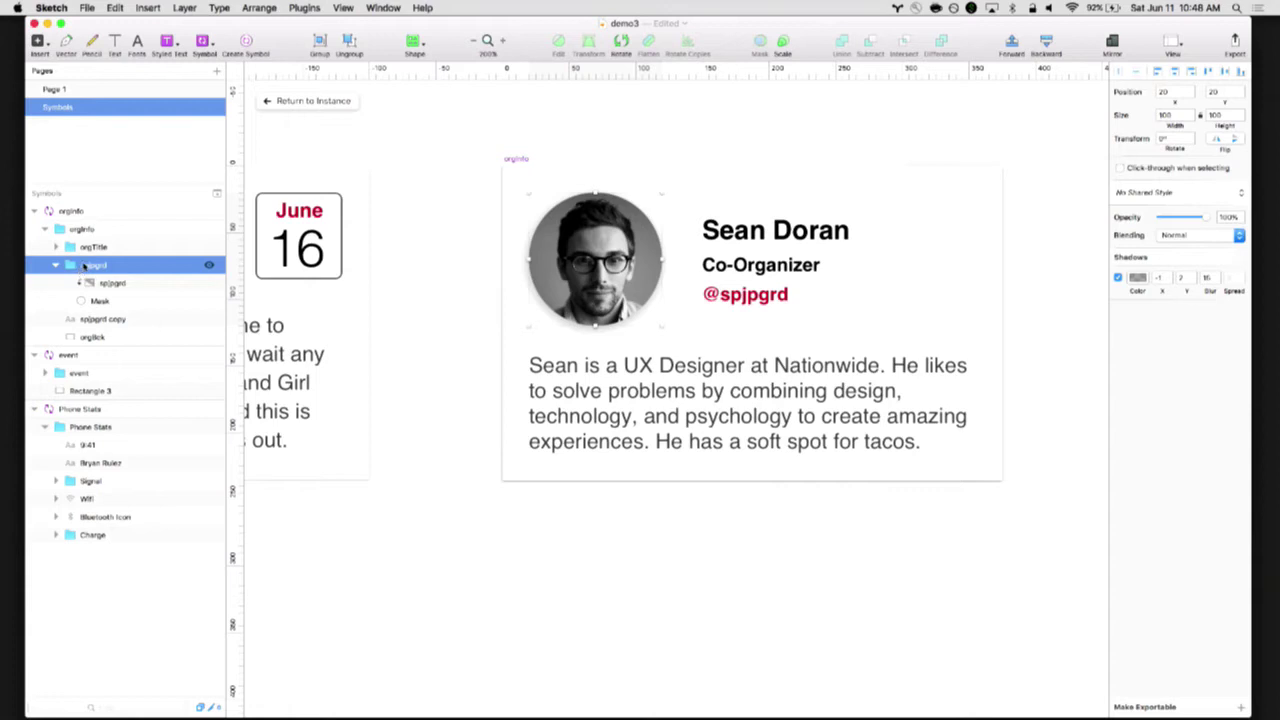
Examine the organizer photo's image layer, its Mask layer and their parent group inside the orgInfo symbol
{"action": "scroll", "coordinate": [649, 369], "scroll_direction": "right", "scroll_amount": 5}
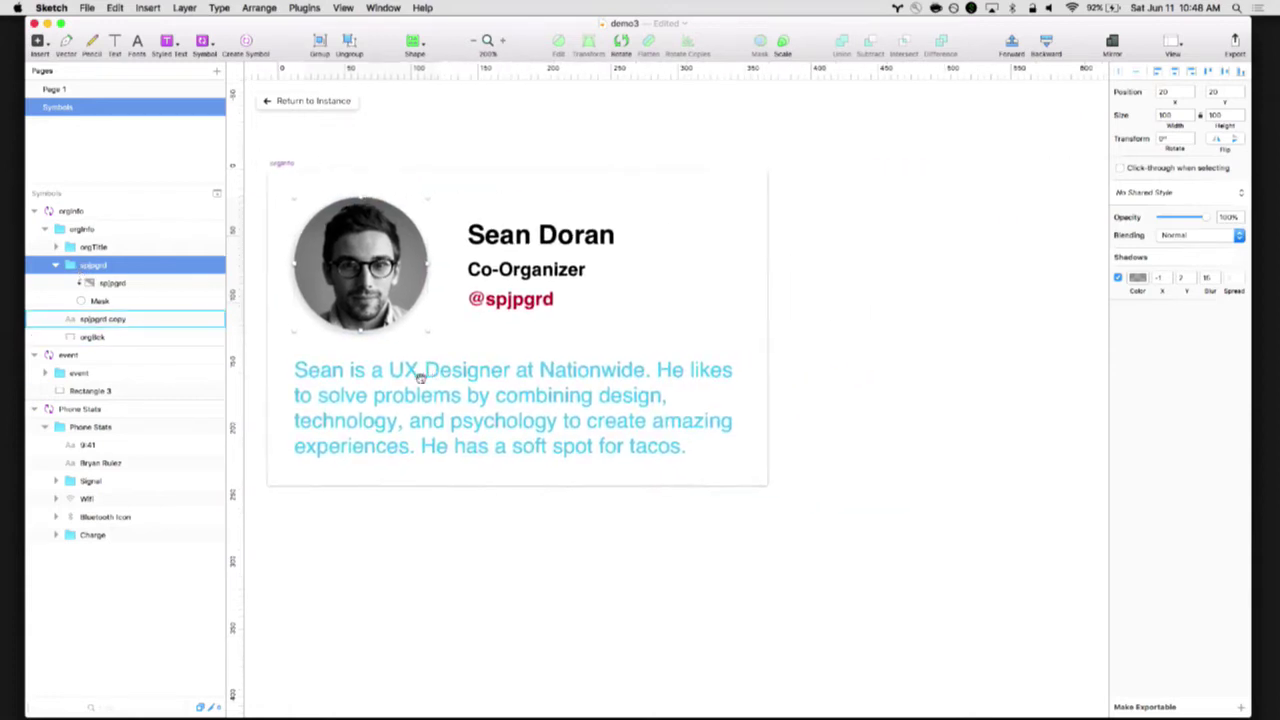
{"action": "left_click", "coordinate": [110, 283]}
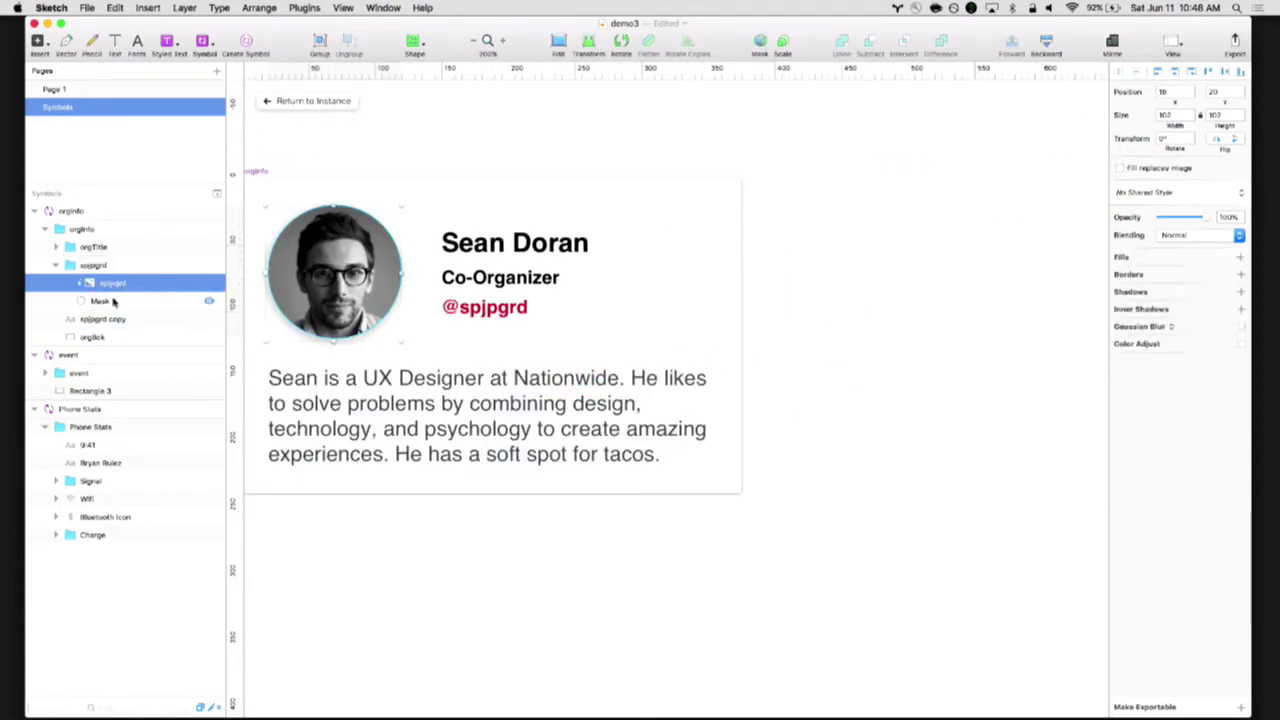
{"action": "left_click", "coordinate": [114, 300]}
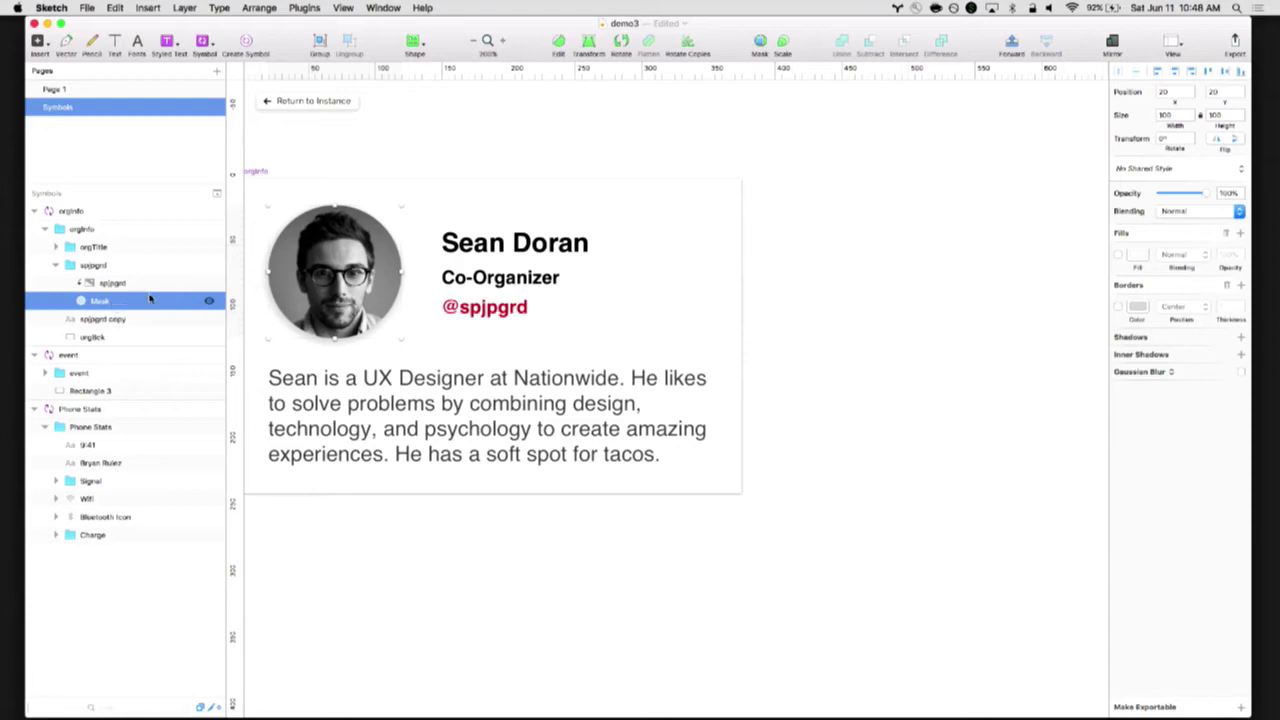
{"action": "left_click", "coordinate": [143, 284]}
{"action": "left_click", "coordinate": [140, 266]}
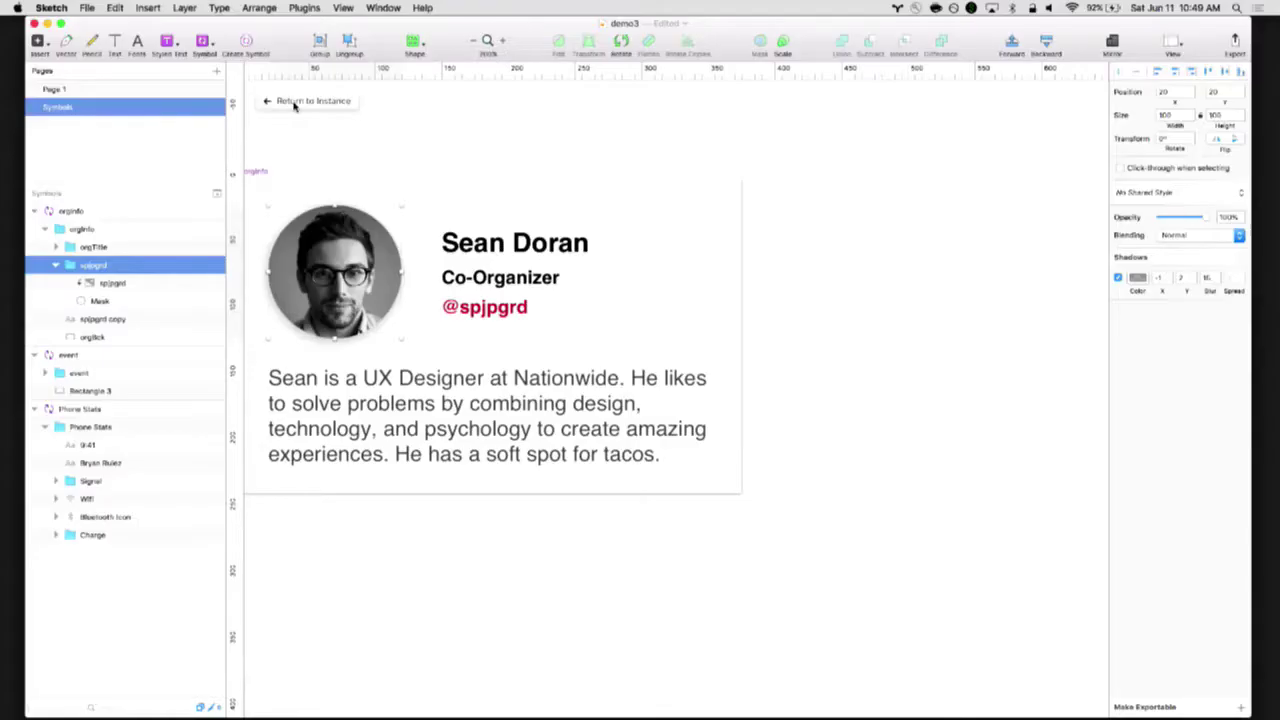
Return from the orgInfo symbol to its instance on Page 1 and look over the artboards
{"action": "left_click", "coordinate": [295, 103]}
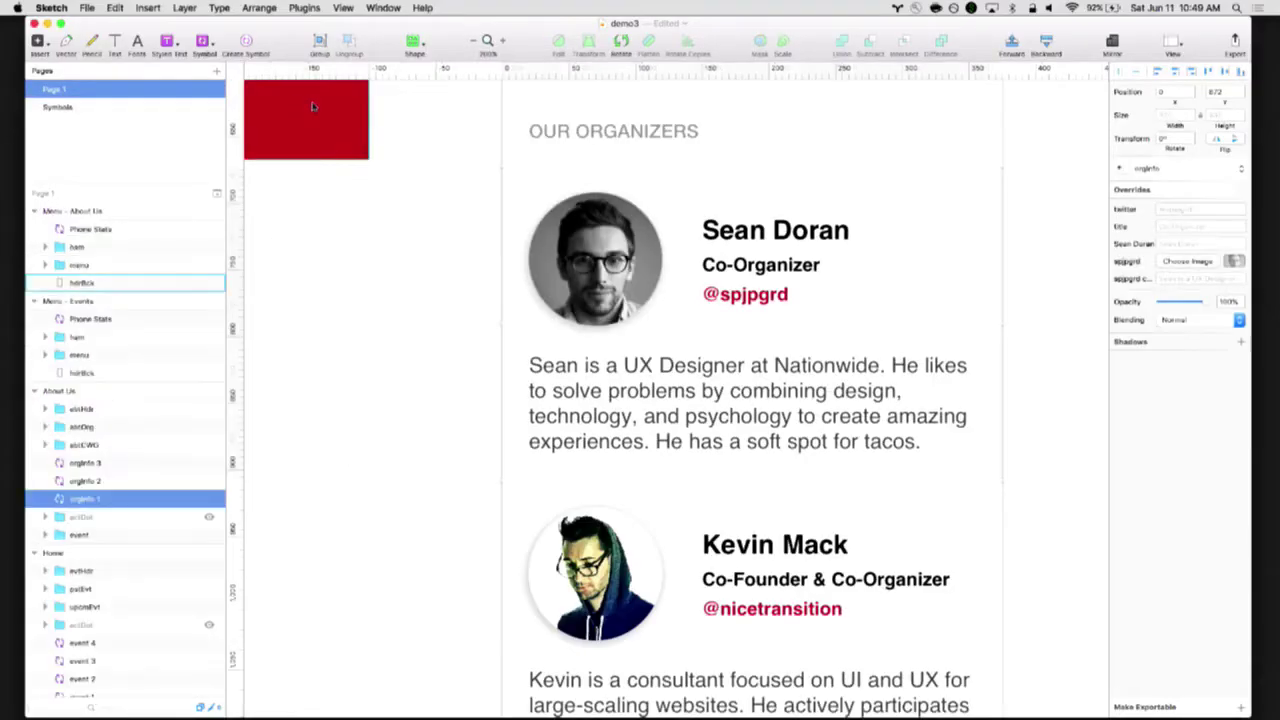
{"action": "key", "text": "super+minus"}
{"action": "key", "text": "super+minus"}
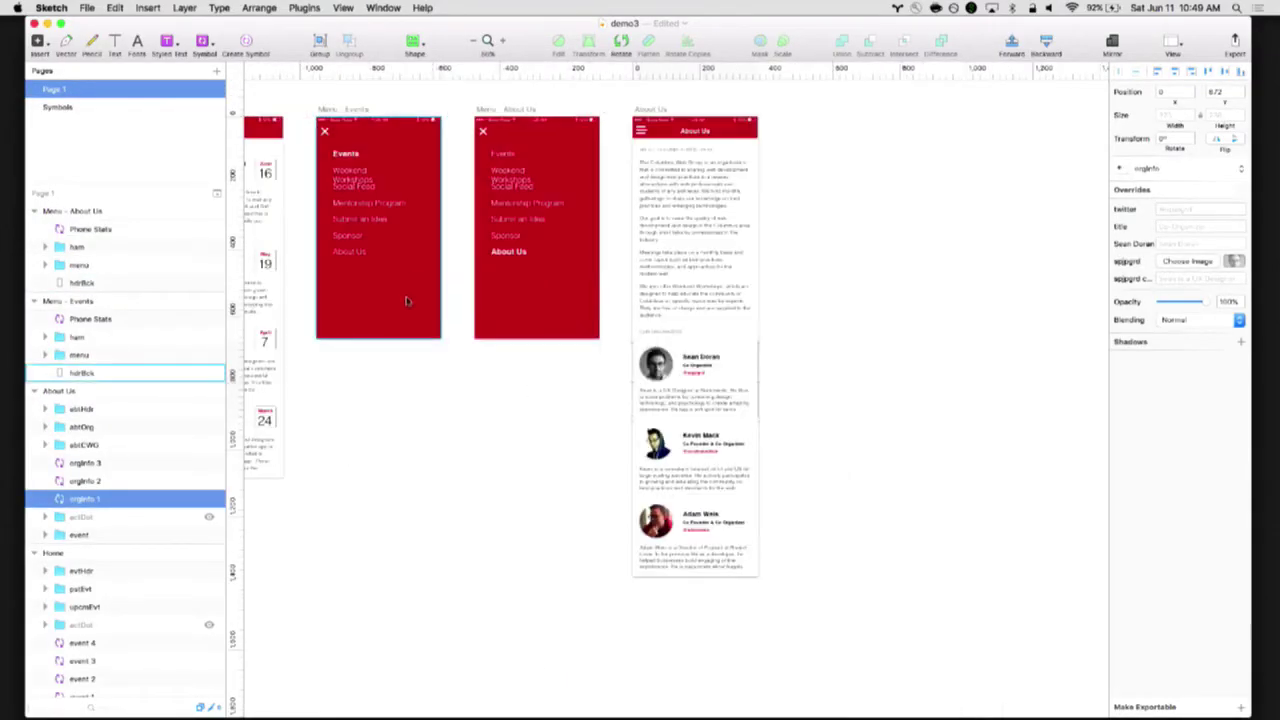
{"action": "scroll", "coordinate": [414, 297], "scroll_direction": "left", "scroll_amount": 5}
{"action": "scroll", "coordinate": [537, 325], "scroll_direction": "up", "scroll_amount": 3}
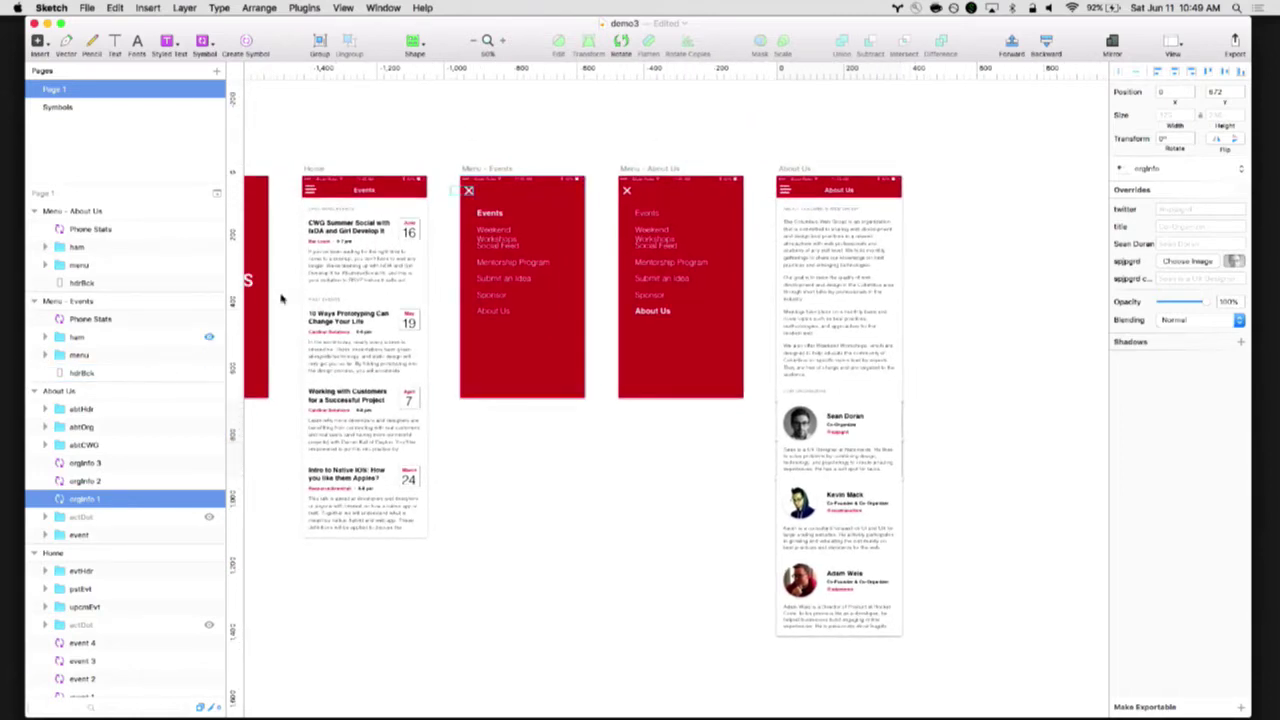
{"action": "scroll", "coordinate": [490, 258], "scroll_direction": "left", "scroll_amount": 5}
{"action": "scroll", "coordinate": [490, 257], "scroll_direction": "down", "scroll_amount": 3}
{"action": "scroll", "coordinate": [490, 257], "scroll_direction": "right", "scroll_amount": 2}
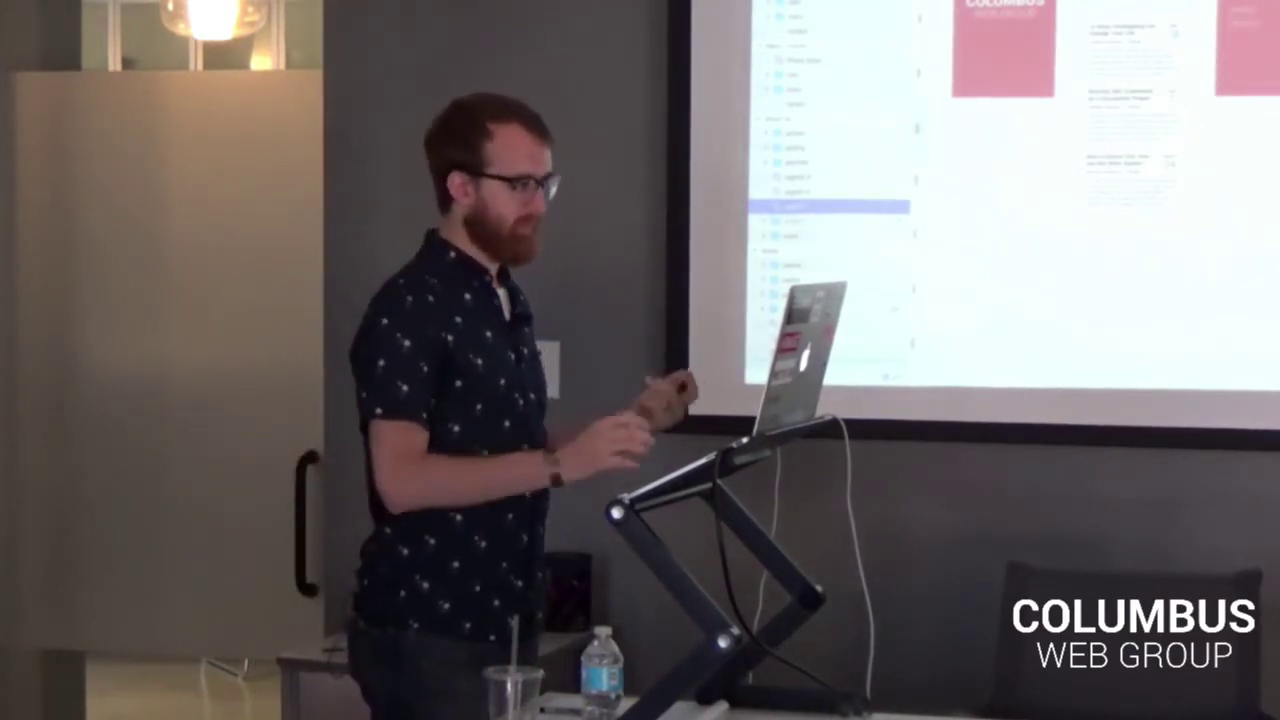
Inspect the Menu - Events hdrBck layer and Home's Upcoming Events heading group by selecting each, then clear the selection
{"action": "scroll", "coordinate": [1096, 190], "scroll_direction": "up", "scroll_amount": 5}
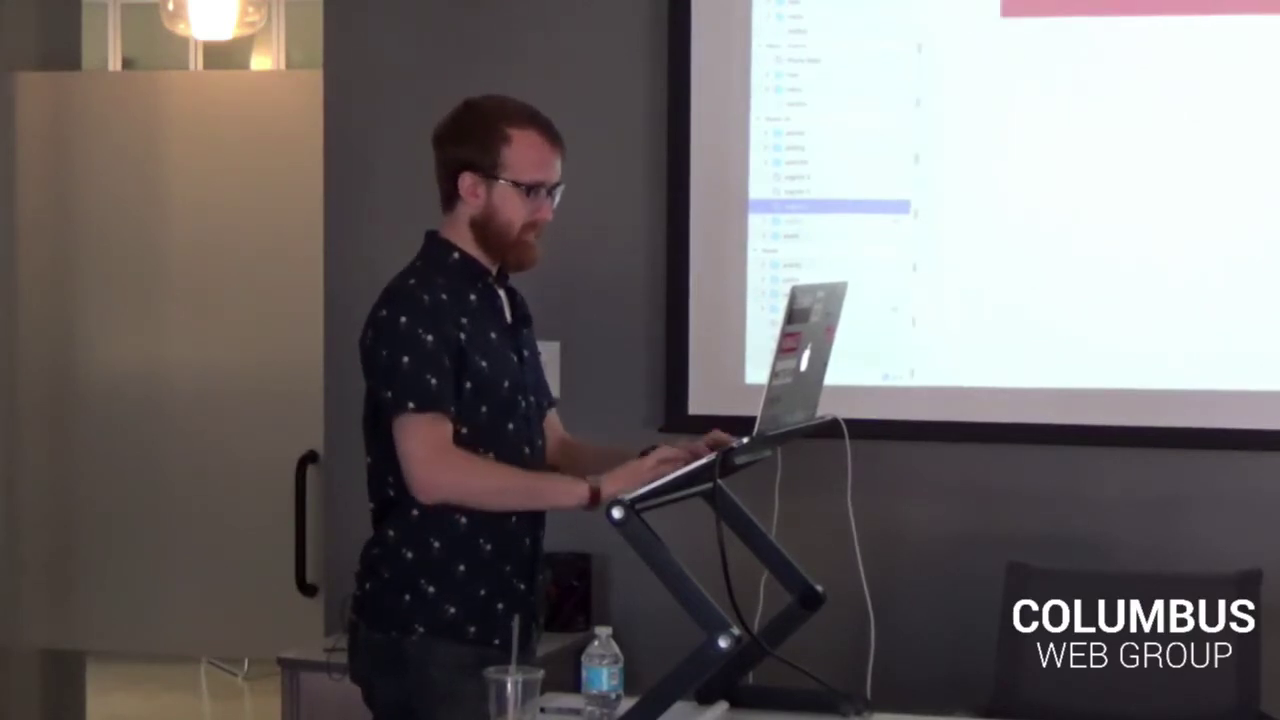
{"action": "left_click", "coordinate": [830, 104]}
{"action": "scroll", "coordinate": [1096, 190], "scroll_direction": "up", "scroll_amount": 5}
{"action": "scroll", "coordinate": [1096, 200], "scroll_direction": "up", "scroll_amount": 10}
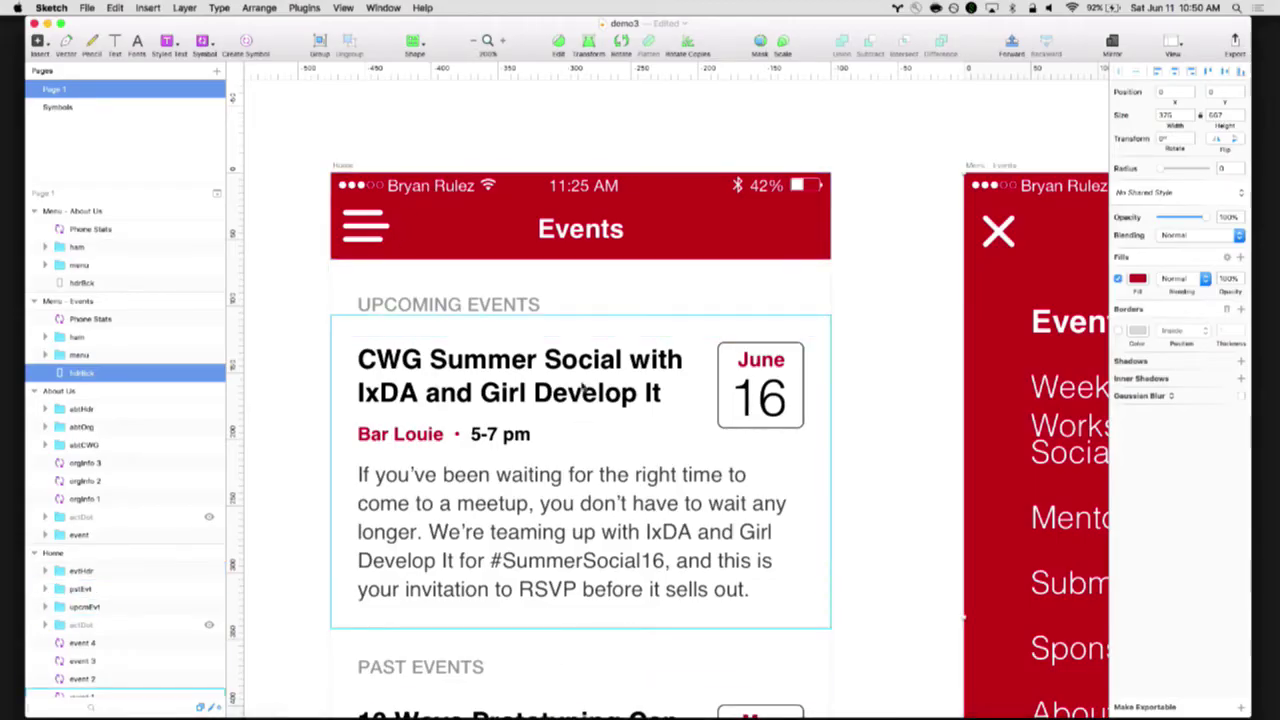
{"action": "left_click", "coordinate": [447, 290]}
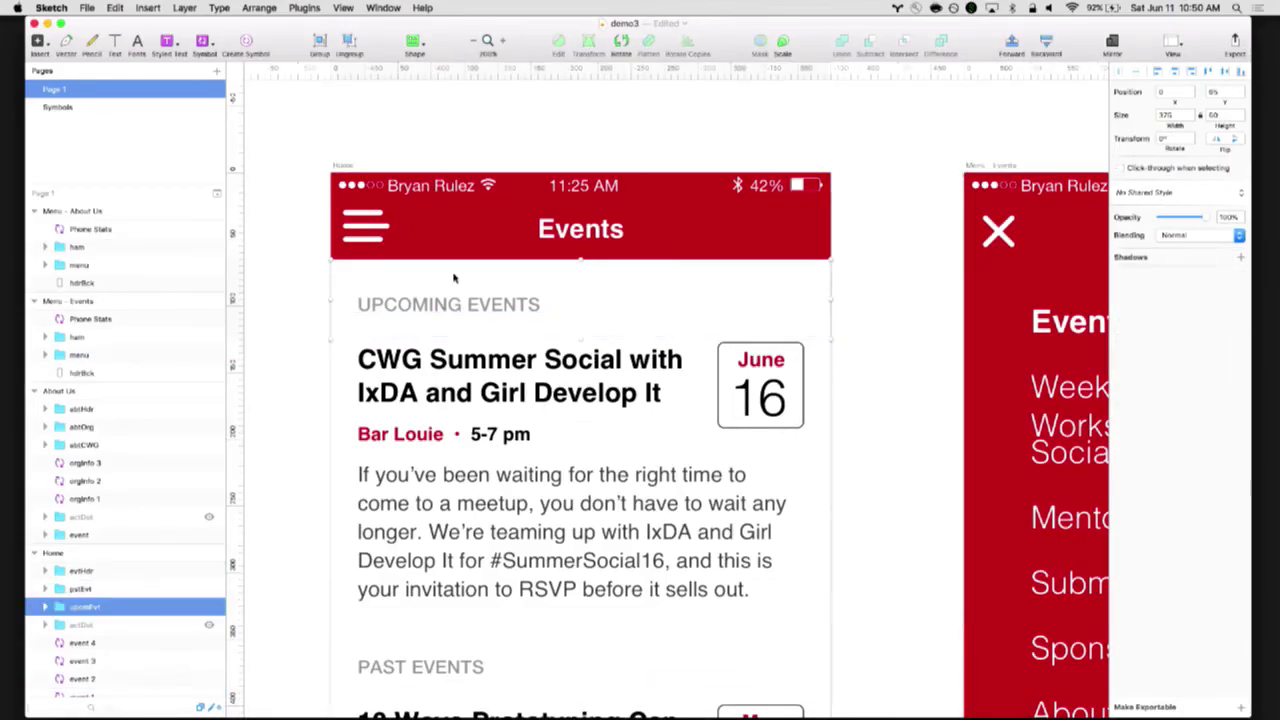
{"action": "left_click", "coordinate": [348, 150]}
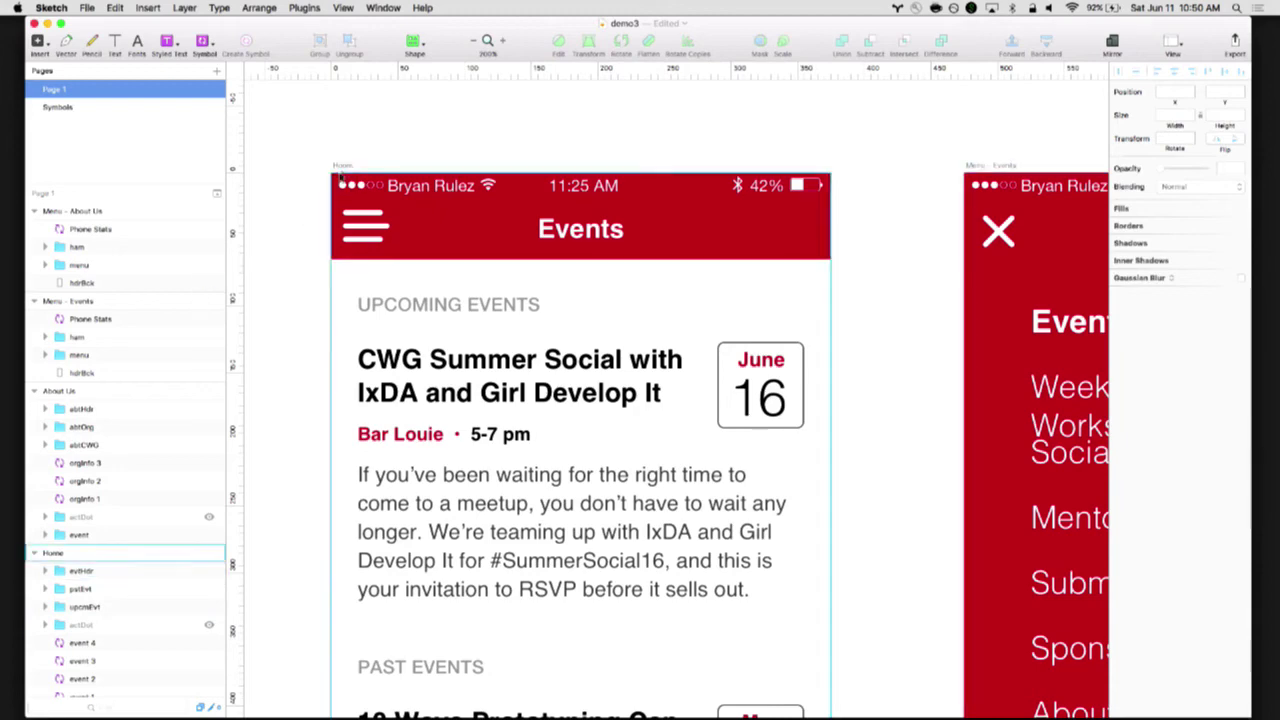
Group the pstEvt, upcmEvt and event 1 to event 4 layers of the Home artboard
{"action": "scroll", "coordinate": [130, 300], "scroll_direction": "down", "scroll_amount": 3}
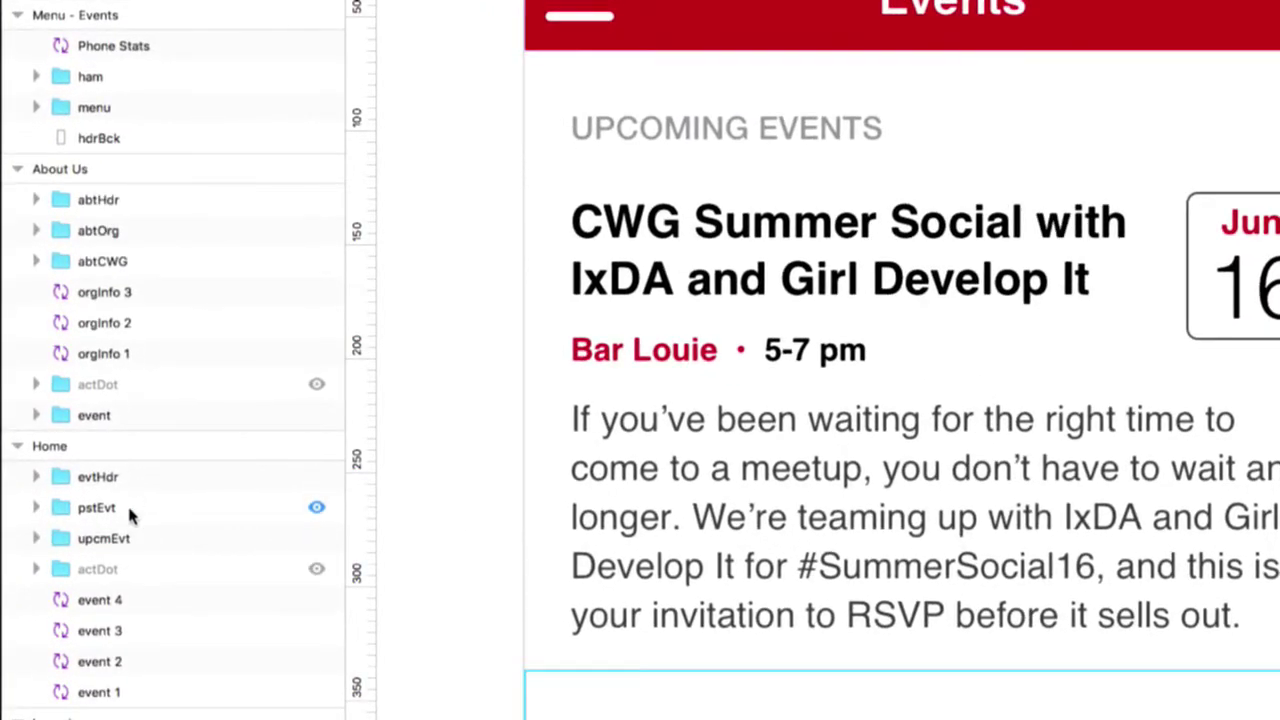
{"action": "scroll", "coordinate": [140, 590], "scroll_direction": "down", "scroll_amount": 2}
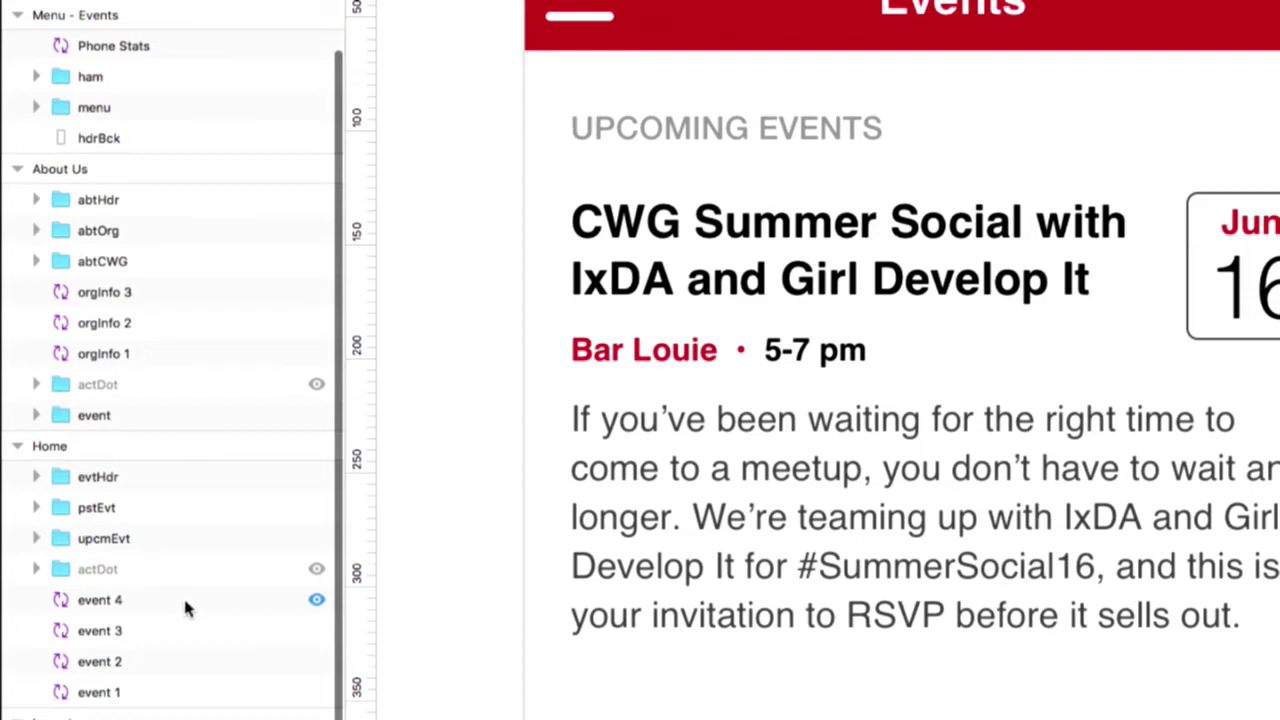
{"action": "left_click", "coordinate": [184, 597]}
{"action": "left_click", "coordinate": [149, 538]}
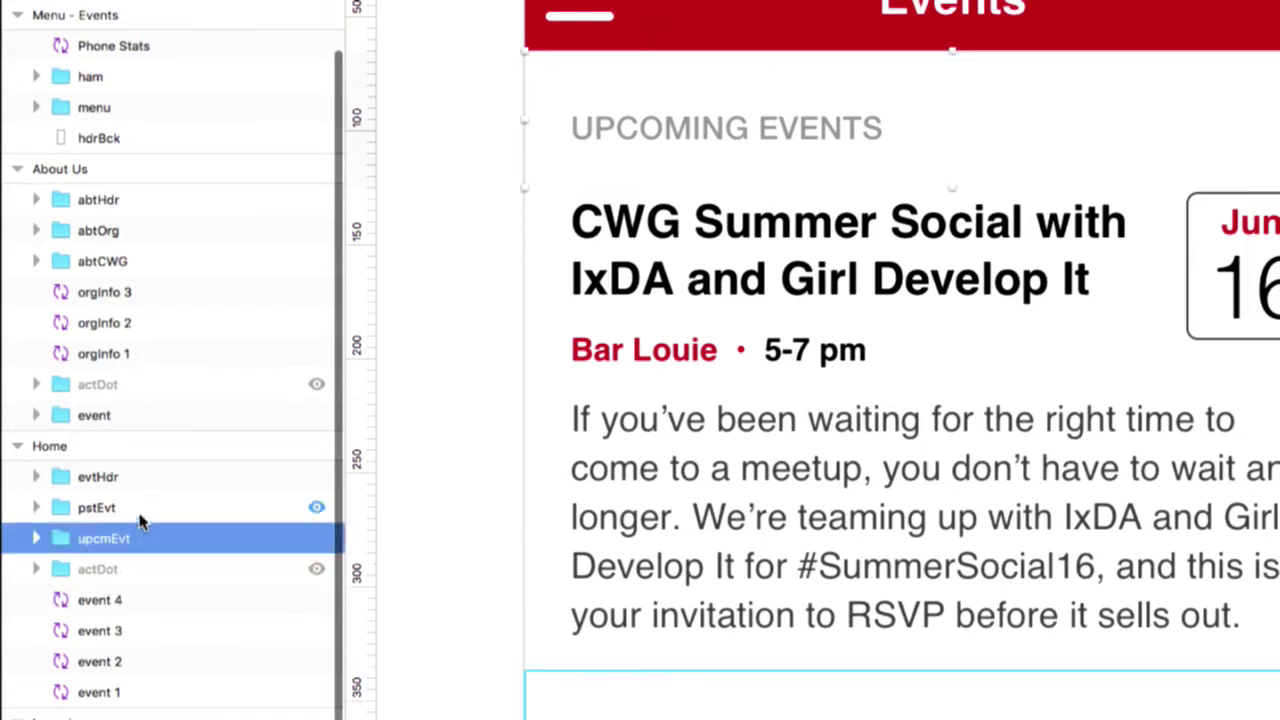
{"action": "left_click", "coordinate": [136, 507]}
{"action": "left_click", "coordinate": [142, 538], "text": "super"}
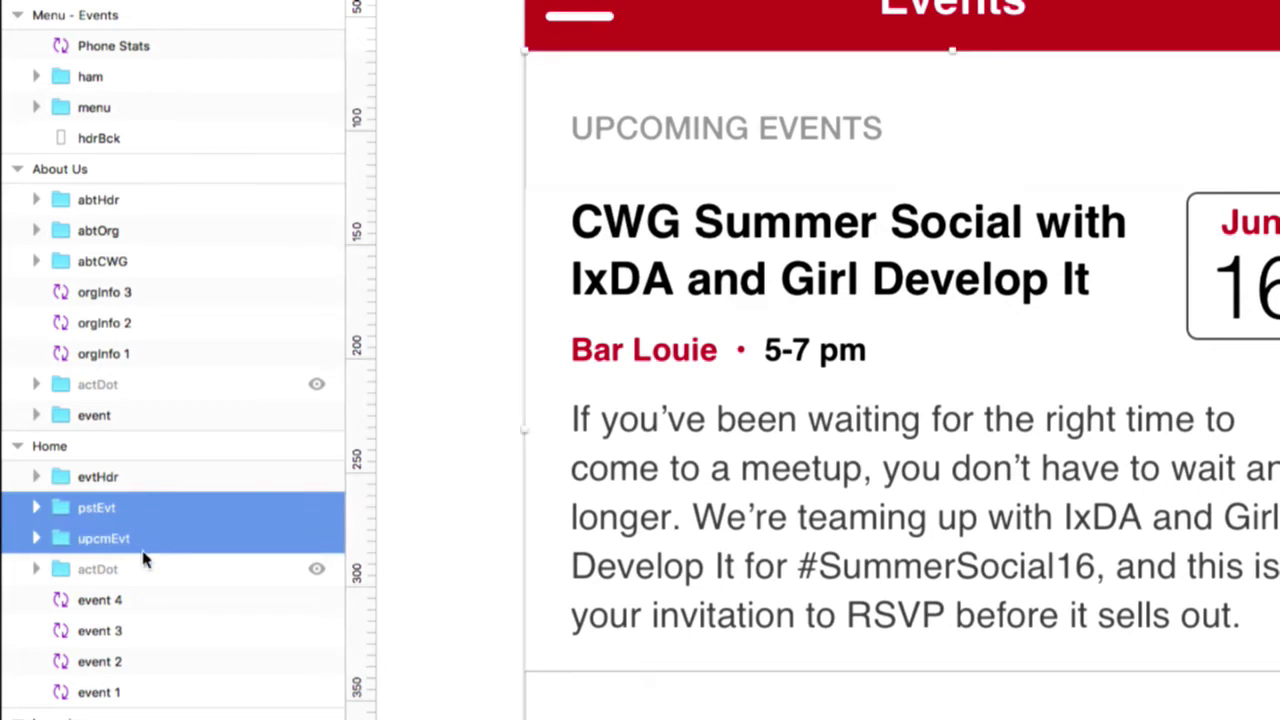
{"action": "left_click", "coordinate": [148, 600], "text": "super"}
{"action": "left_click", "coordinate": [148, 631], "text": "super"}
{"action": "left_click", "coordinate": [147, 661], "text": "super"}
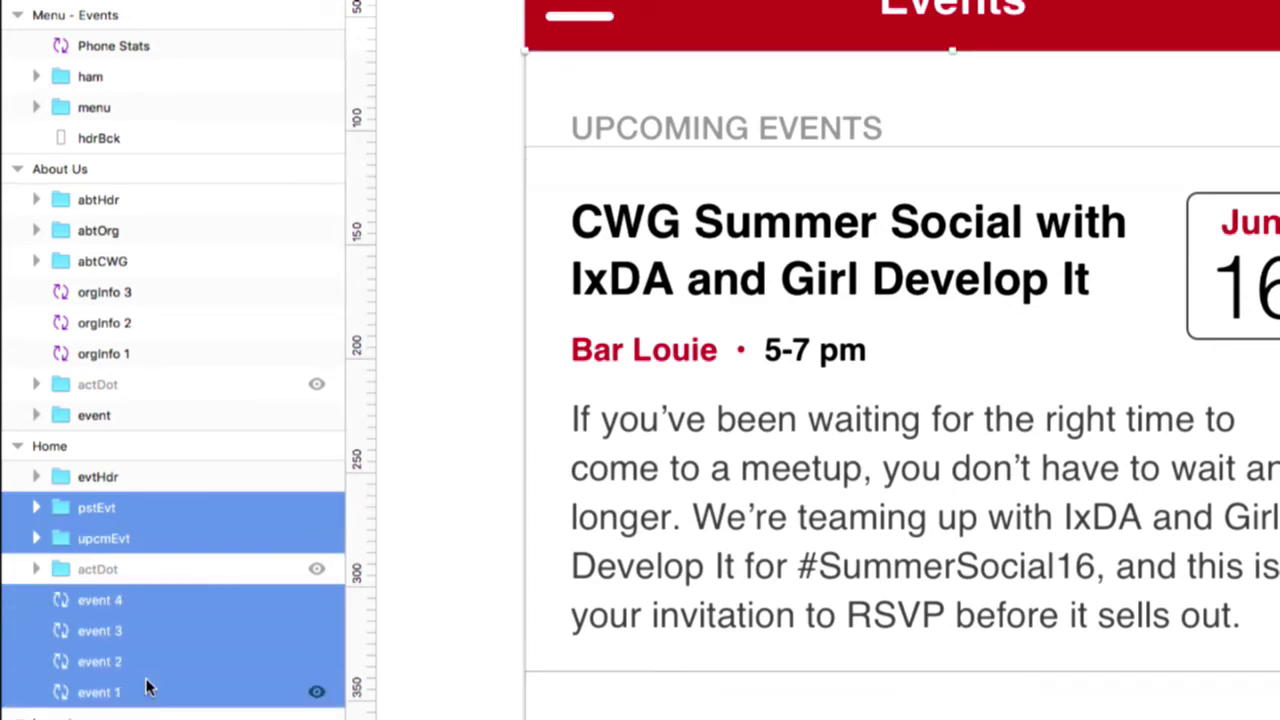
{"action": "key", "text": "super+g"}
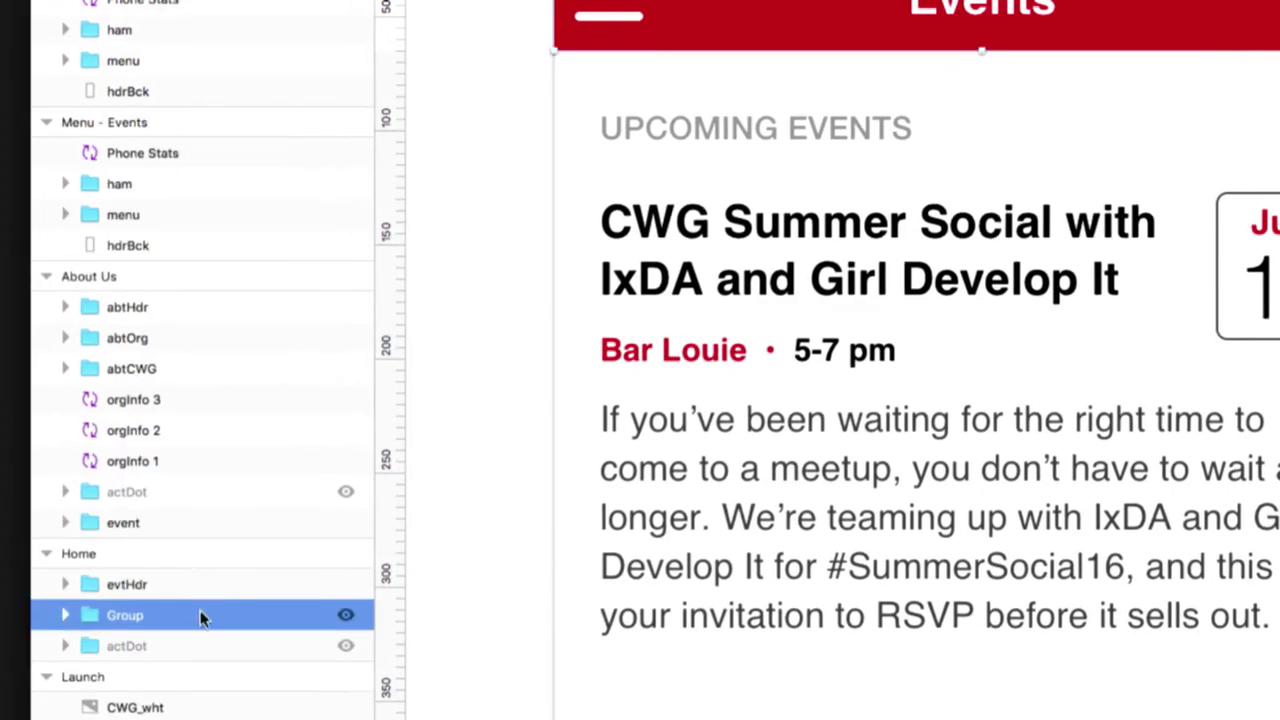
Rename the new group in Home as "Do Not Animate*" and deselect it
{"action": "double_click", "coordinate": [137, 616]}
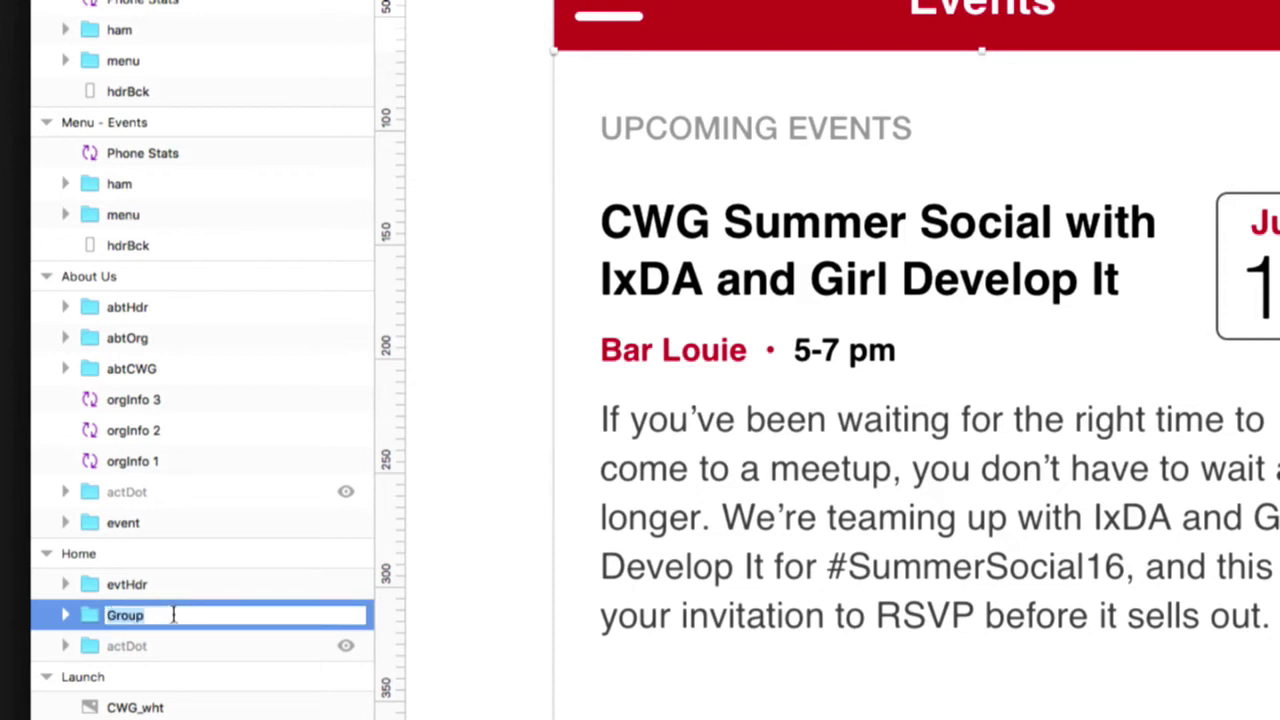
{"action": "type", "text": "Do Not Animate"}
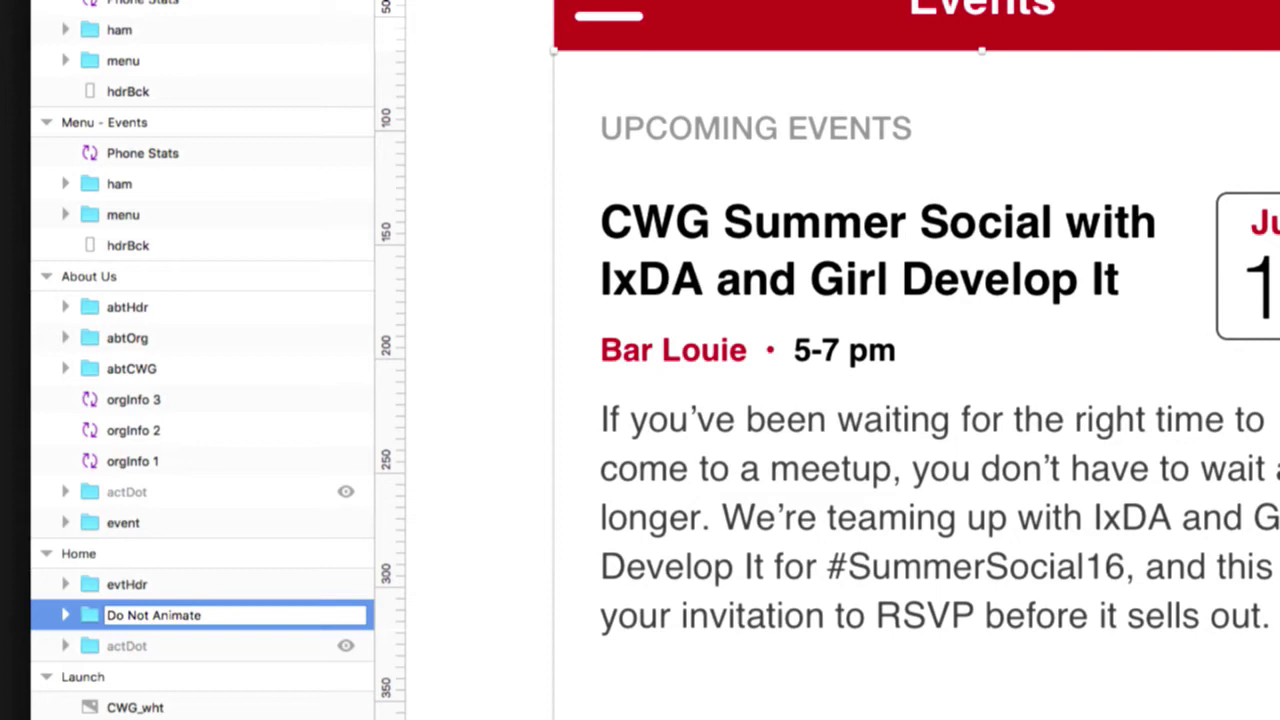
{"action": "type", "text": "*"}
{"action": "key", "text": "Return"}
{"action": "left_click", "coordinate": [468, 575]}
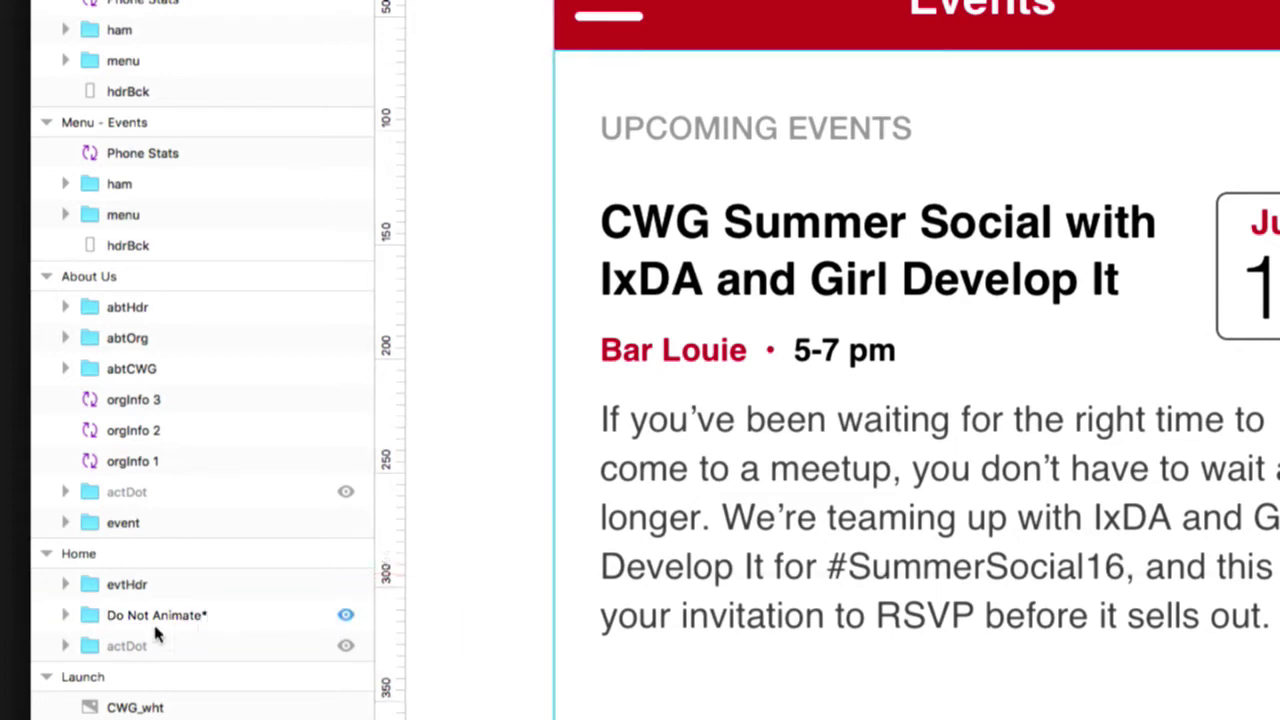
Undo the renaming and grouping of the Home event layers, then clear the selection
{"action": "scroll", "coordinate": [212, 605], "scroll_direction": "down", "scroll_amount": 1}
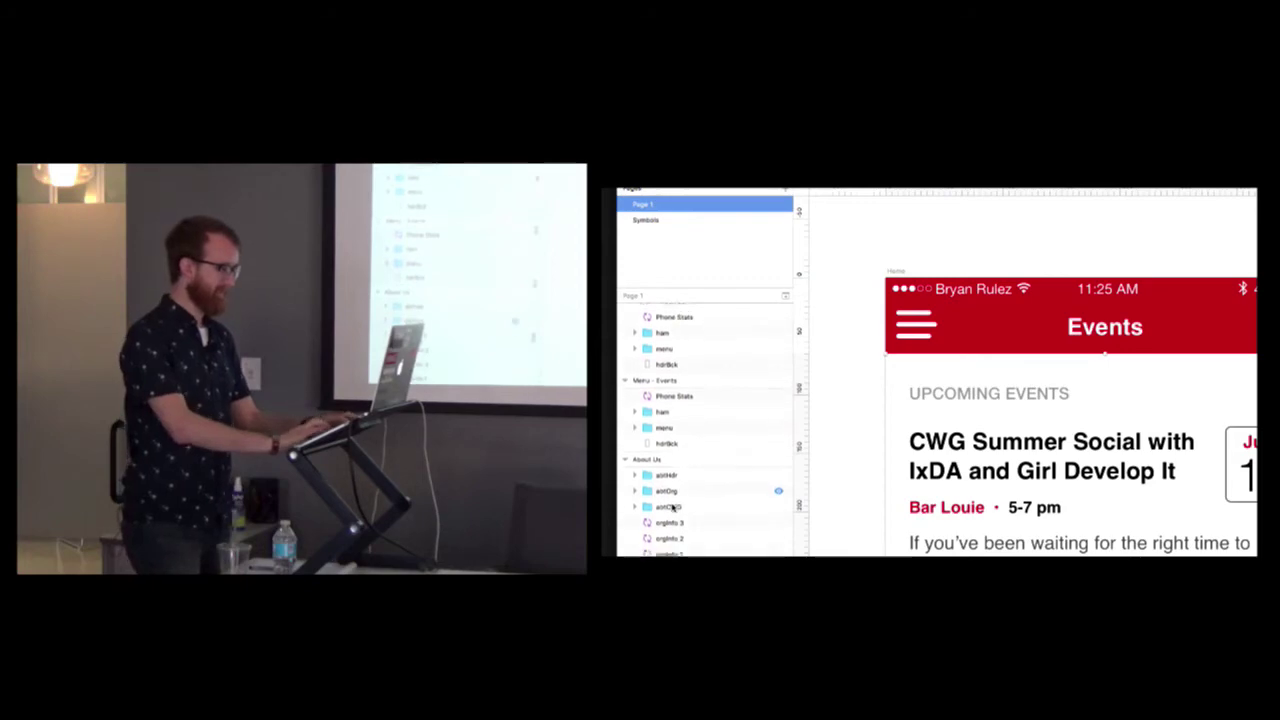
{"action": "key", "text": "super+minus"}
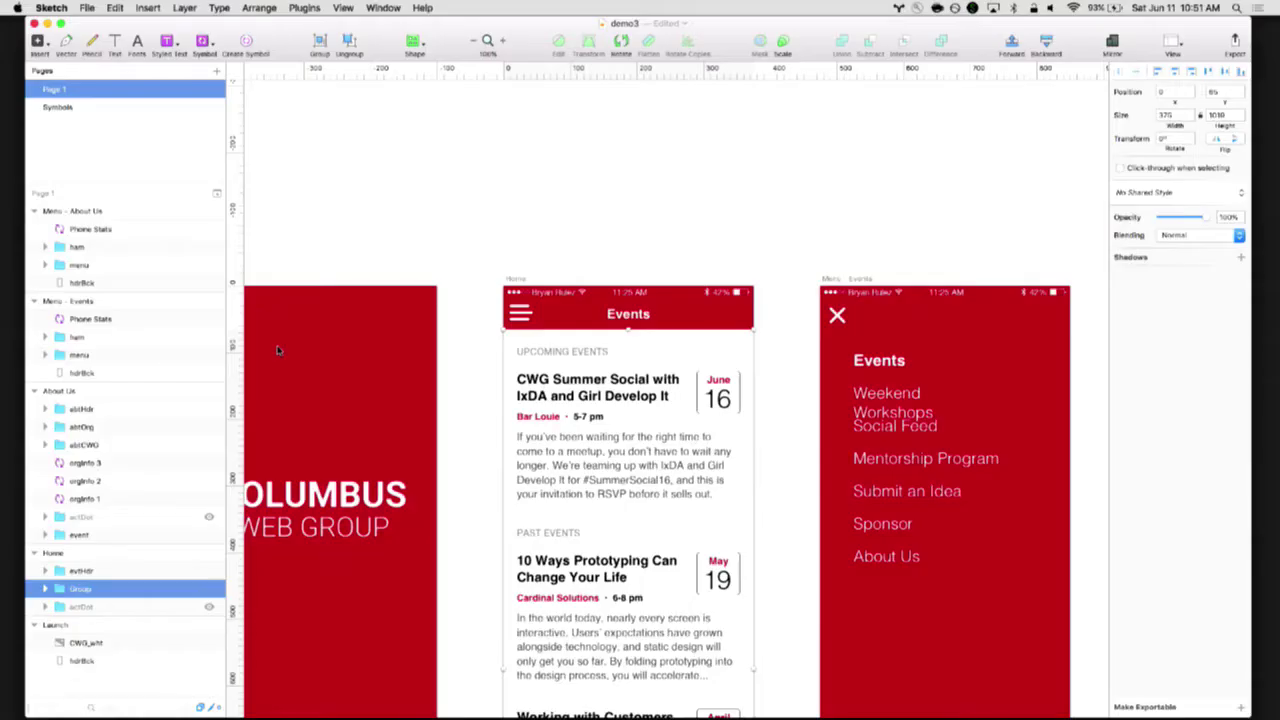
{"action": "key", "text": "super+a"}
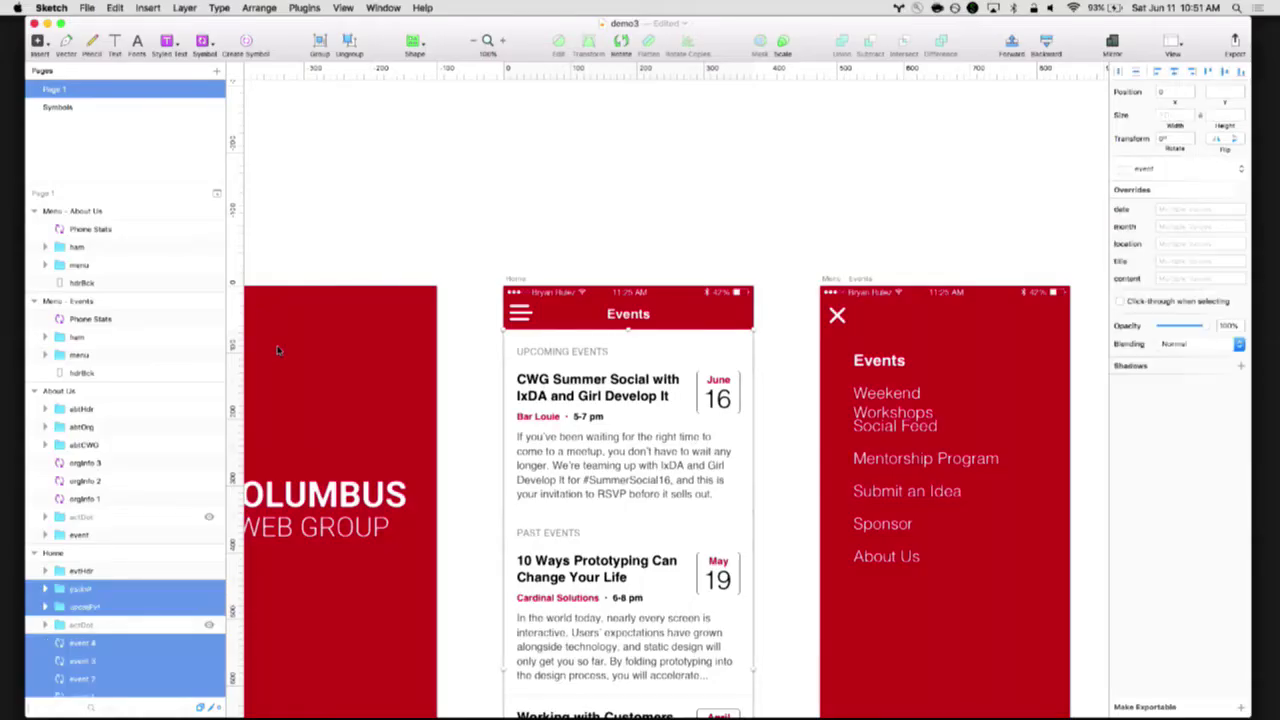
{"action": "left_click", "coordinate": [375, 163]}
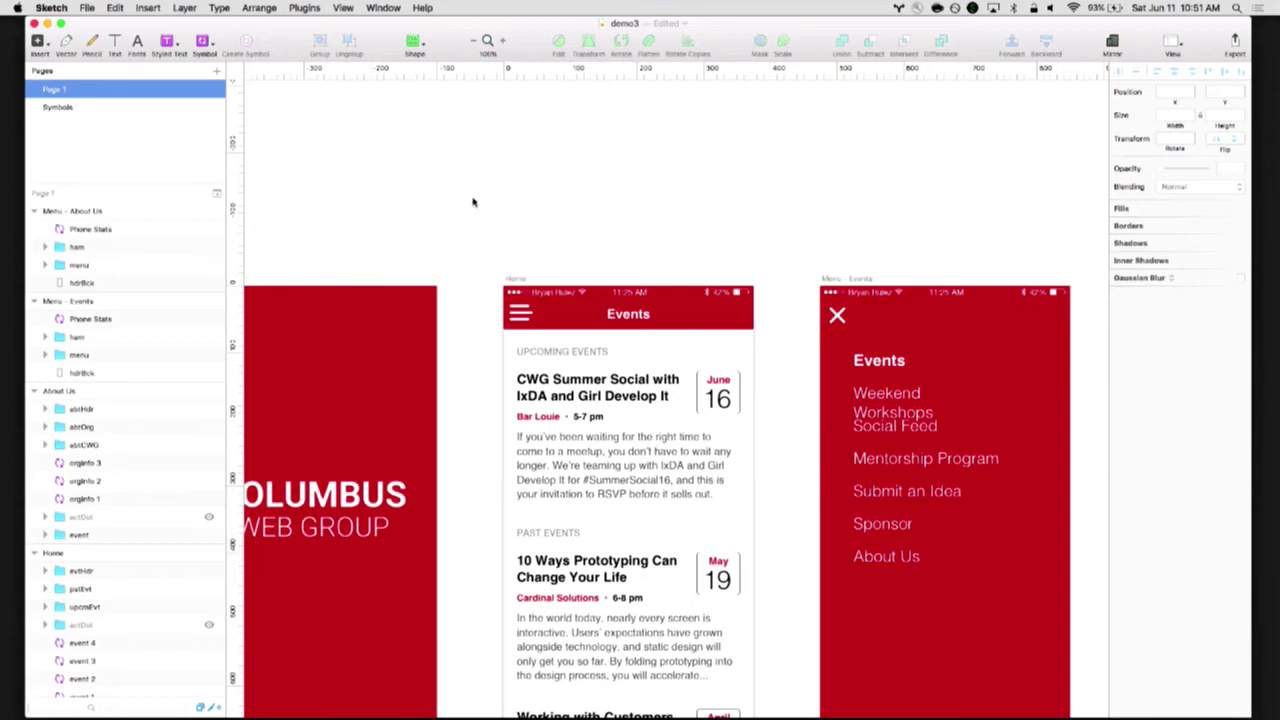
View the Symbols page, then go back to Page 1 with its artboards
{"action": "scroll", "coordinate": [460, 200], "scroll_direction": "left", "scroll_amount": 5}
{"action": "scroll", "coordinate": [460, 200], "scroll_direction": "down", "scroll_amount": 3}
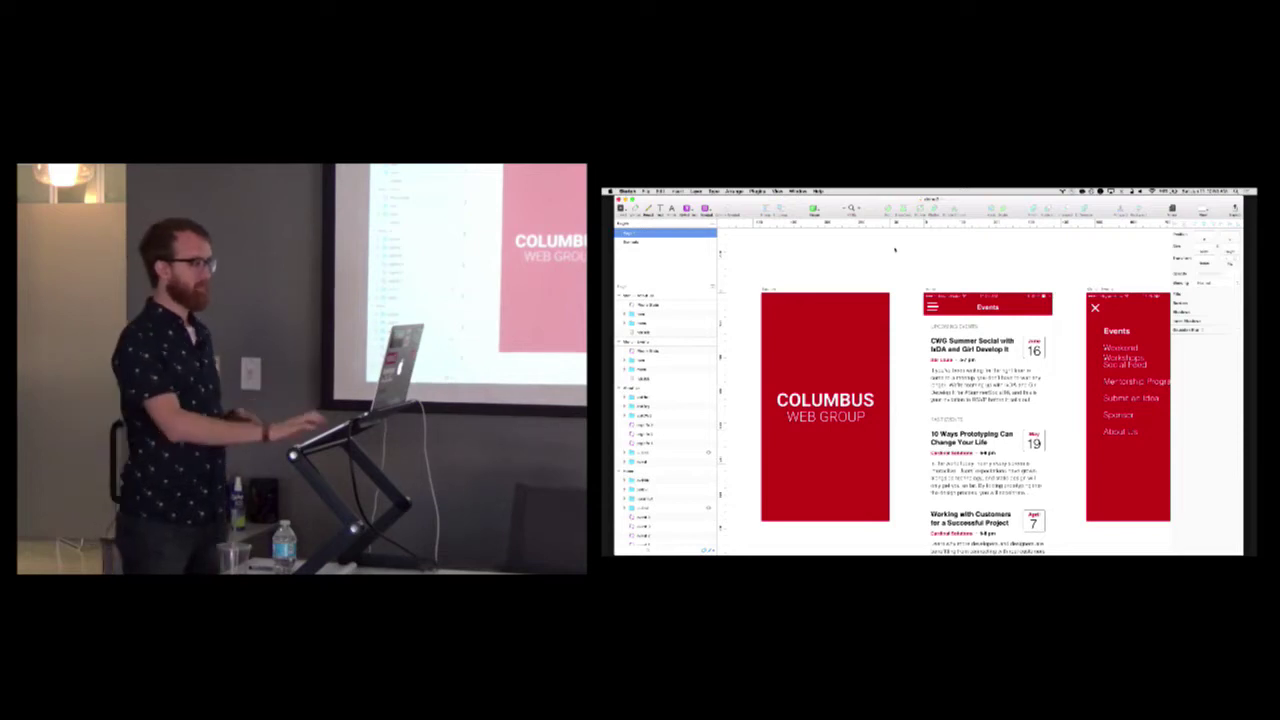
{"action": "left_click", "coordinate": [666, 240]}
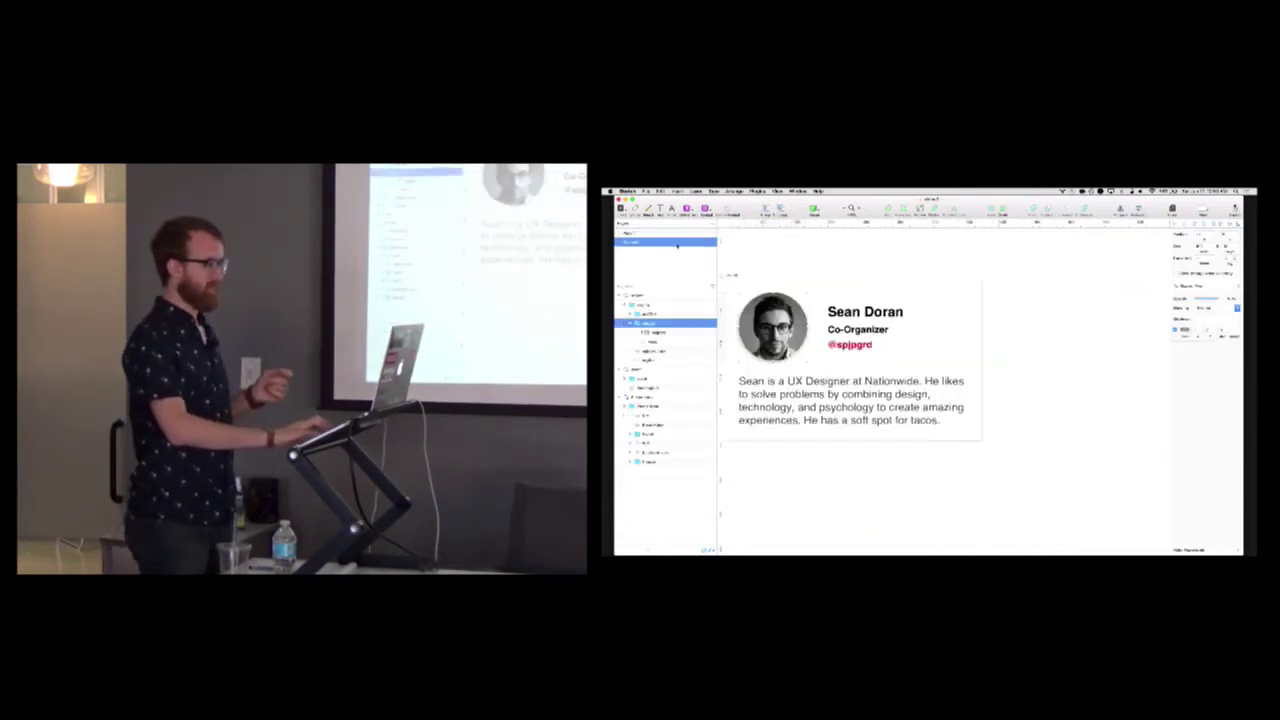
{"action": "left_click", "coordinate": [666, 233]}
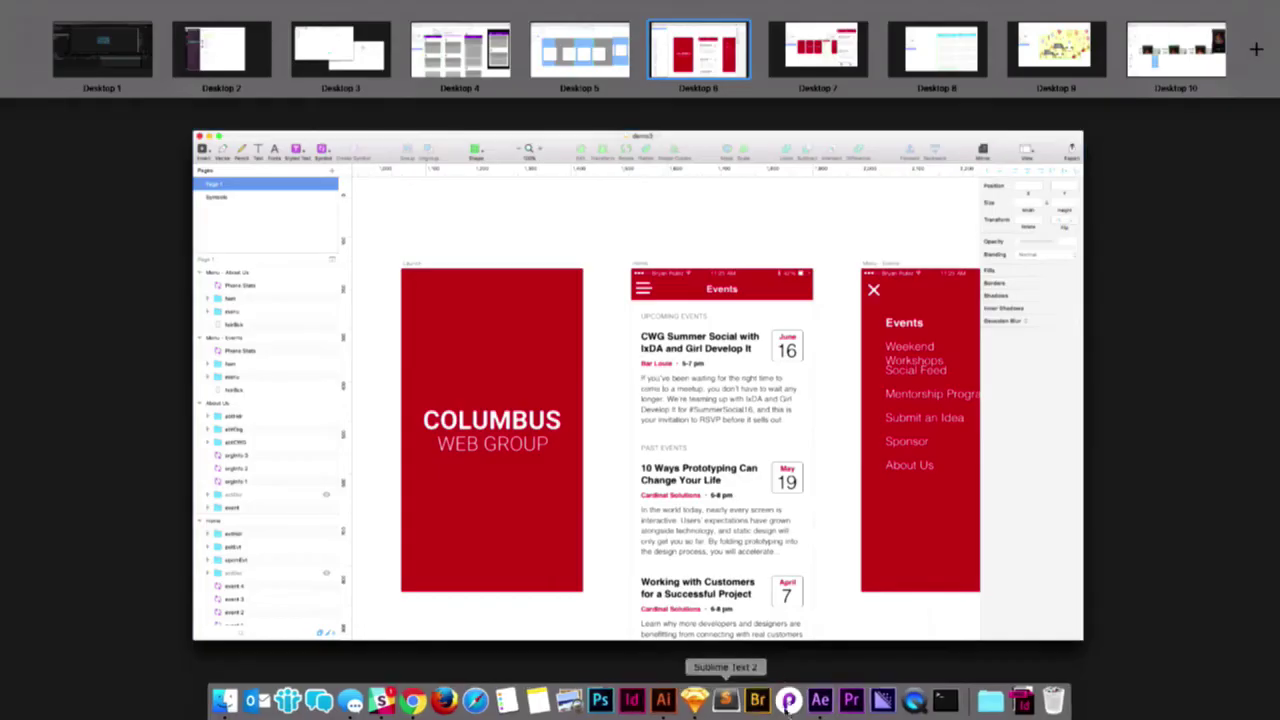
Switch to Principle and create a new blank document
{"action": "left_click", "coordinate": [779, 567]}
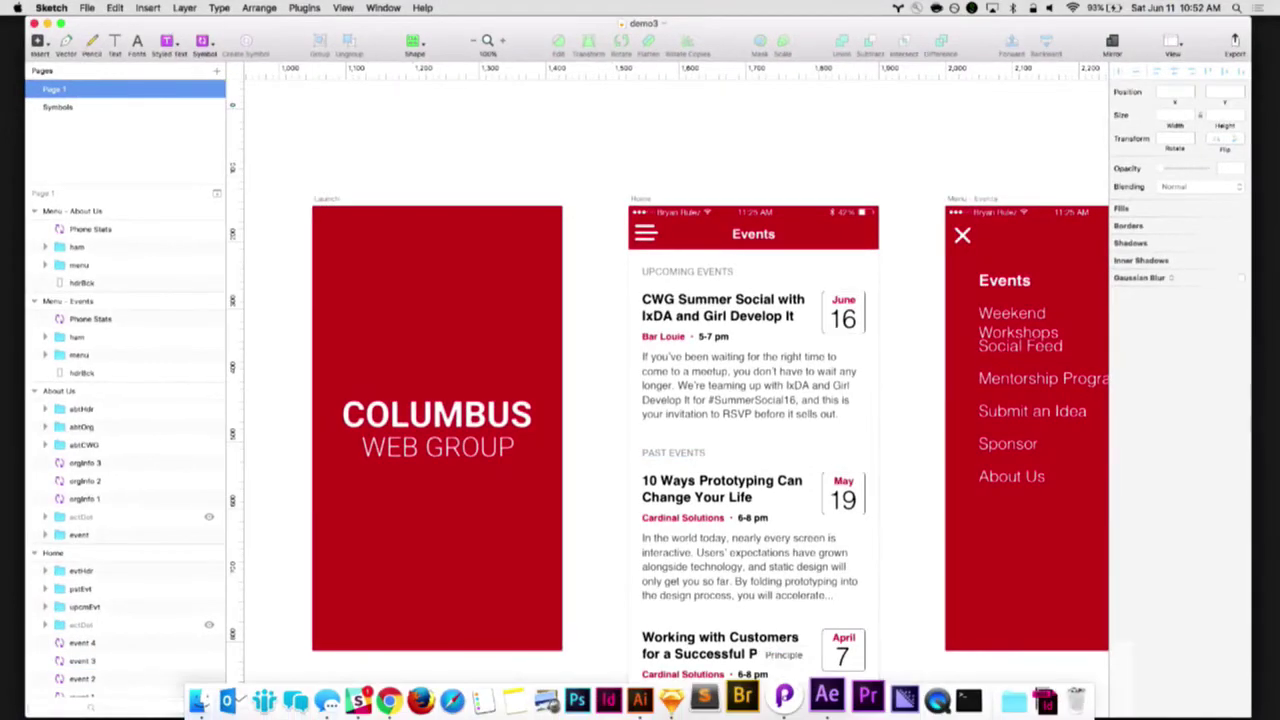
{"action": "right_click", "coordinate": [796, 706]}
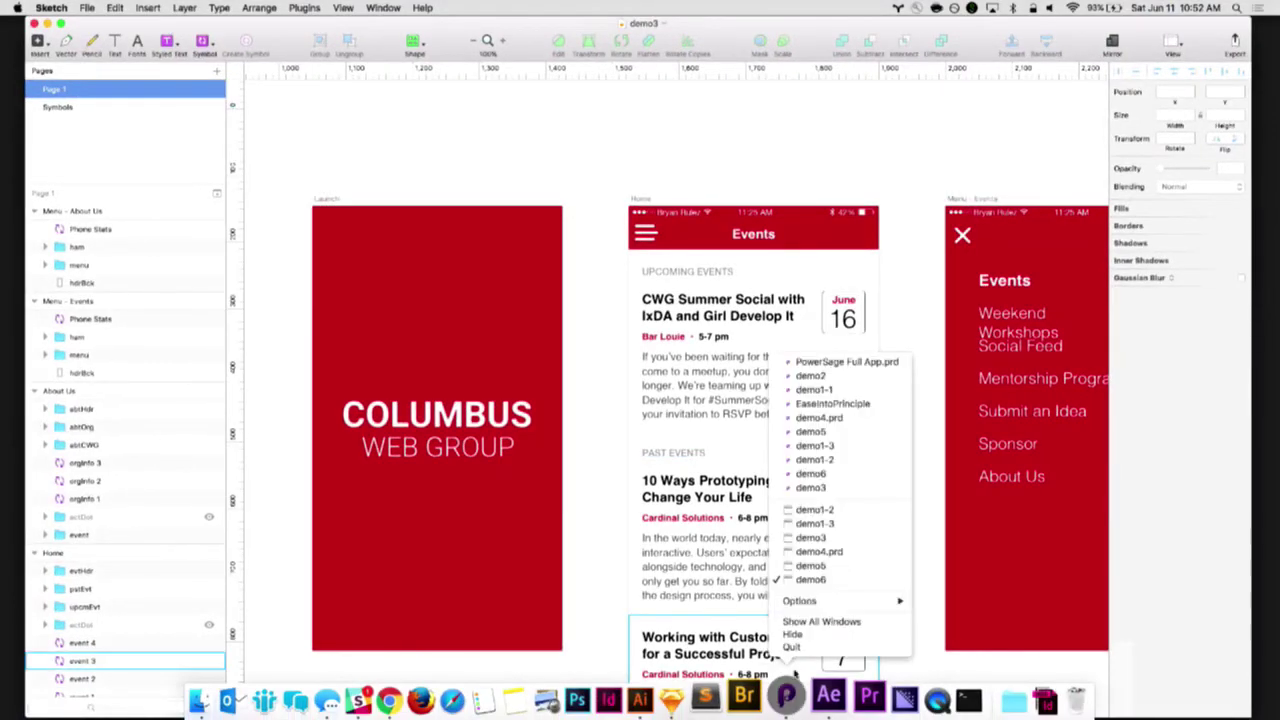
{"action": "left_click", "coordinate": [789, 670]}
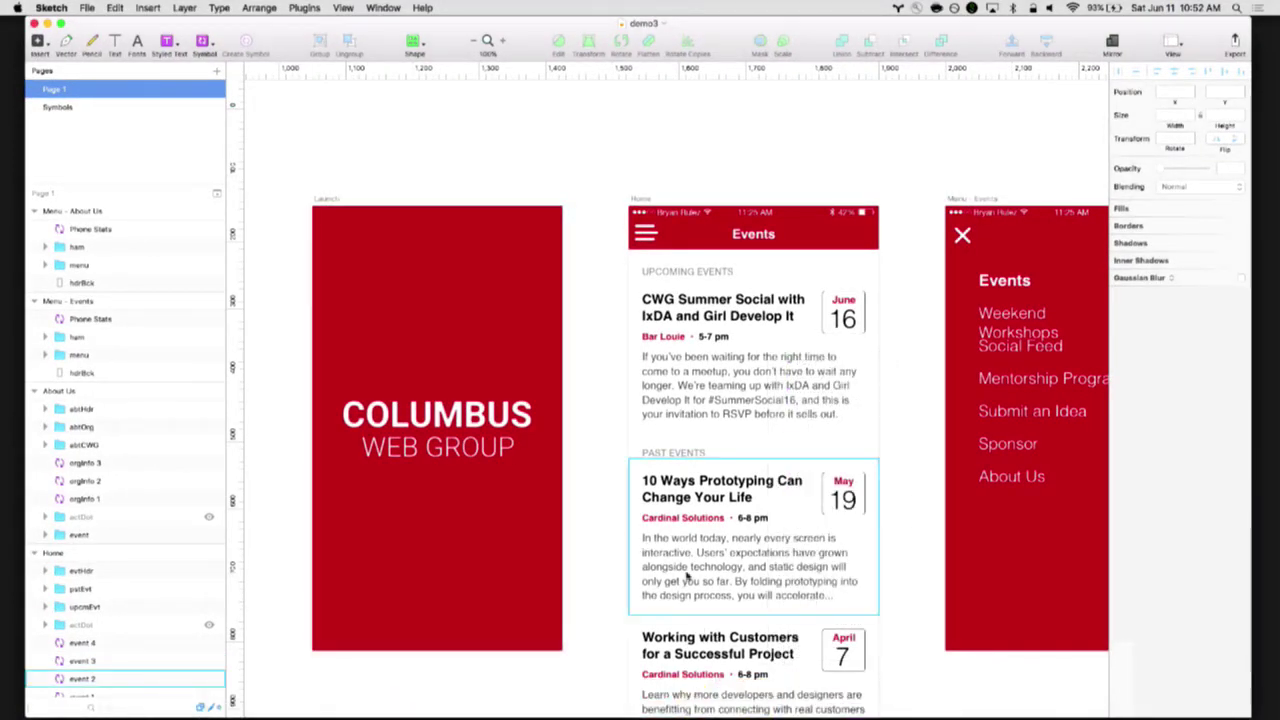
{"action": "left_click", "coordinate": [780, 698]}
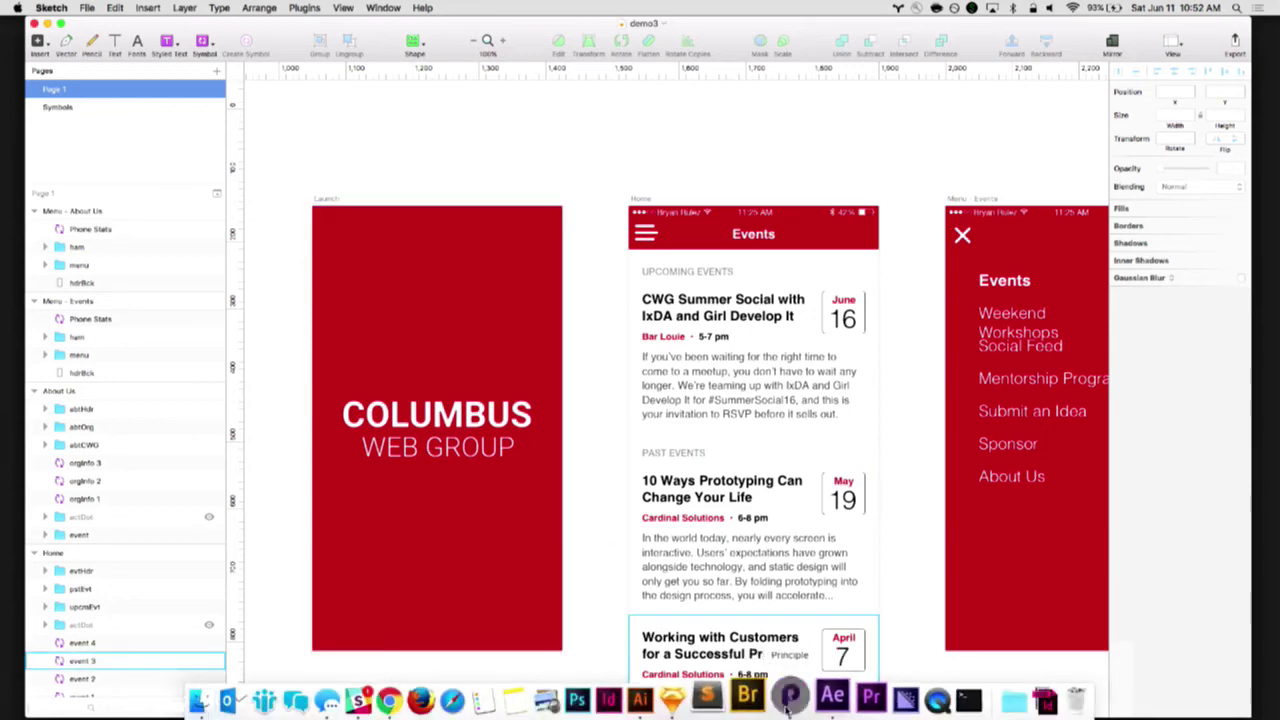
{"action": "left_click", "coordinate": [104, 7]}
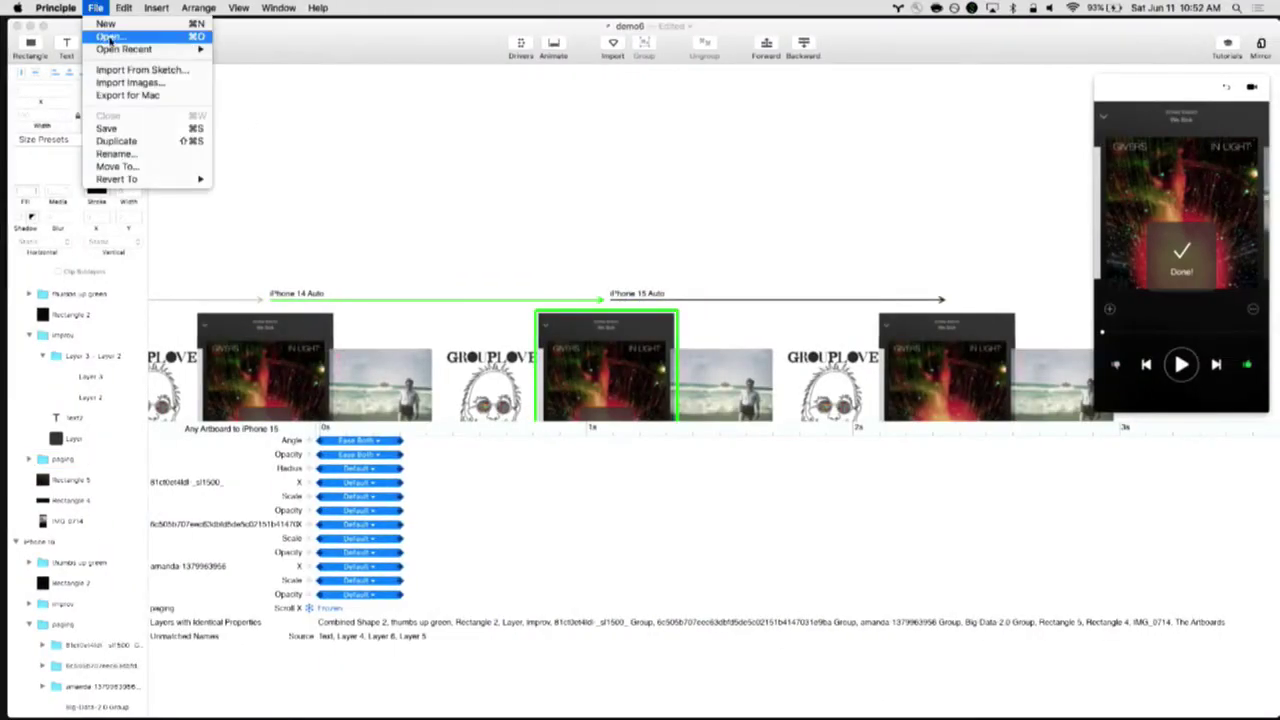
{"action": "left_click", "coordinate": [158, 30]}
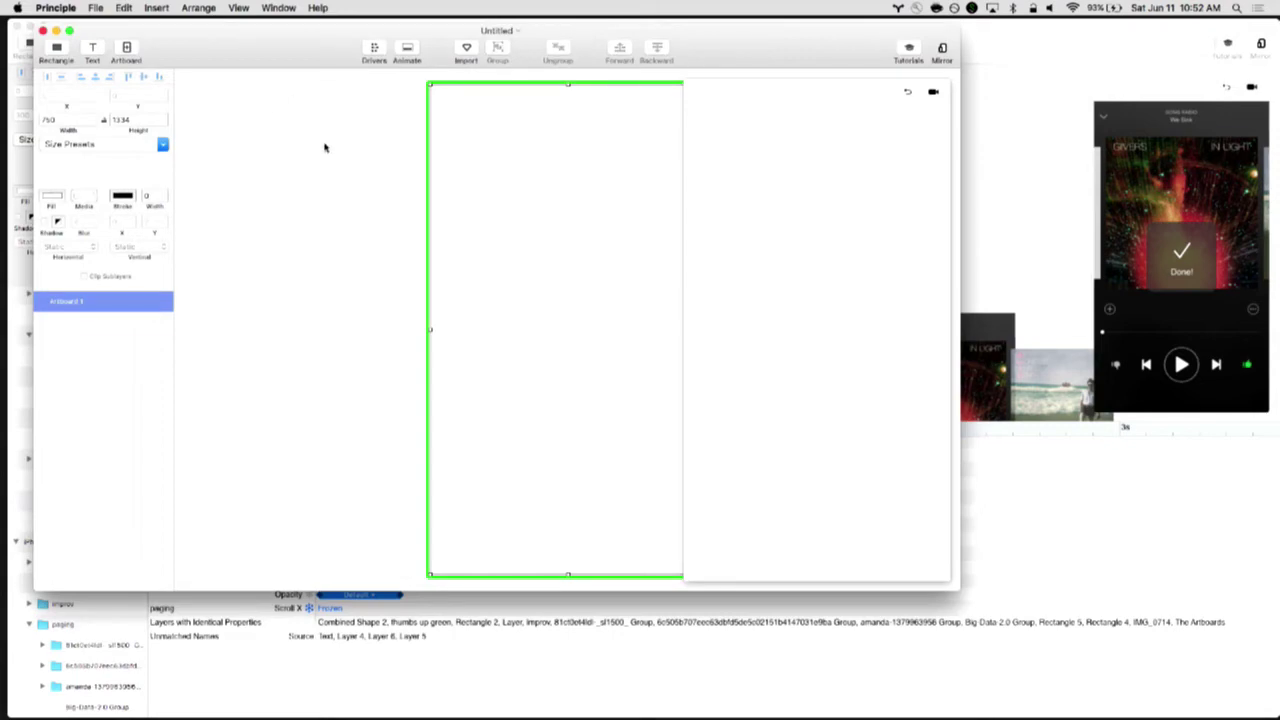
Move the new Principle window to the desktop holding the Sketch file and enlarge it to nearly fill the screen
{"action": "key", "text": "ctrl+Up"}
{"action": "left_click_drag", "start_coordinate": [473, 189], "coordinate": [593, 72]}
{"action": "left_click_drag", "start_coordinate": [700, 57], "coordinate": [714, 57]}
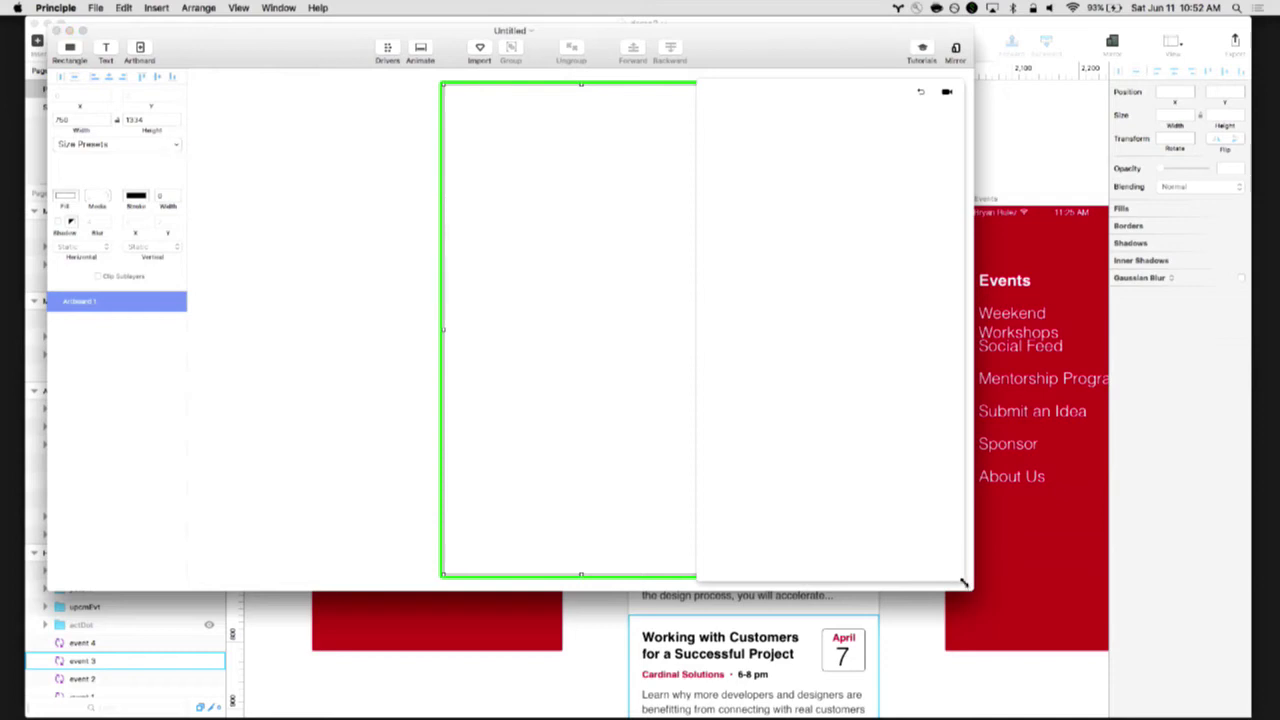
{"action": "left_click_drag", "start_coordinate": [965, 587], "coordinate": [1233, 695]}
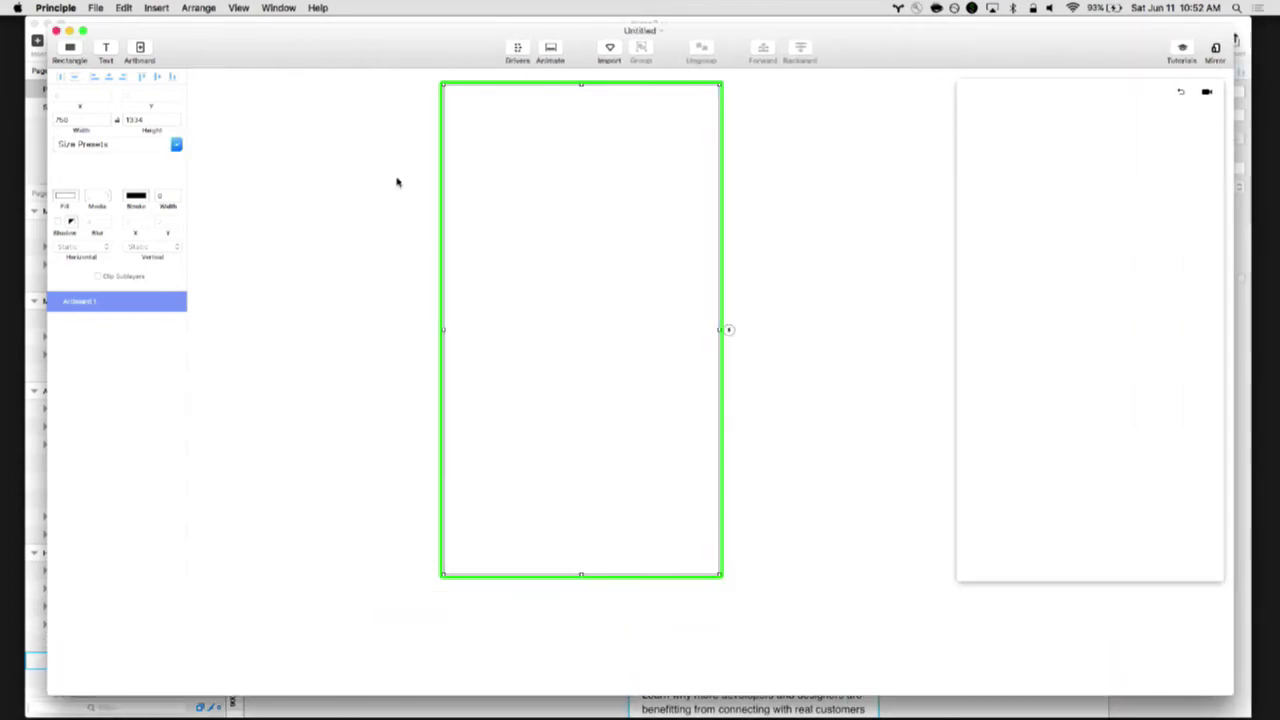
{"action": "left_click_drag", "start_coordinate": [400, 57], "coordinate": [383, 63]}
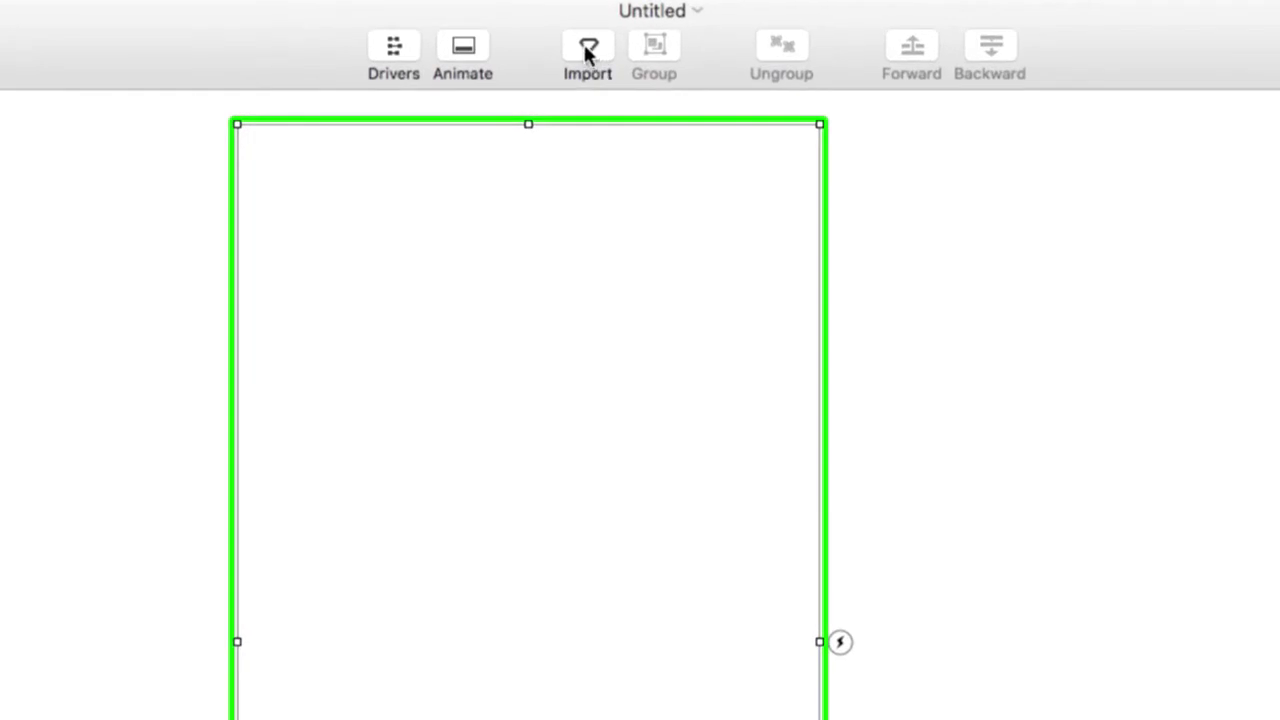
Import the artboards of the demo3 Sketch file with assets scaled × 2
{"action": "left_click", "coordinate": [590, 103]}
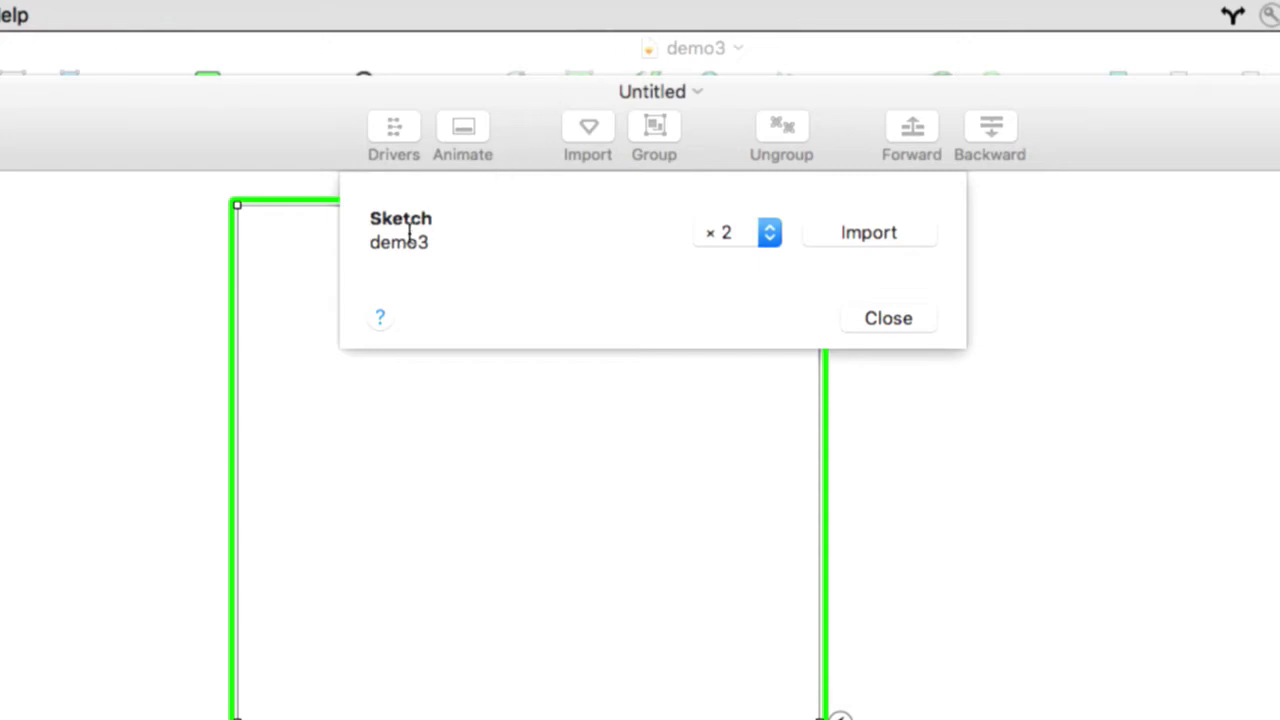
{"action": "left_click", "coordinate": [766, 233]}
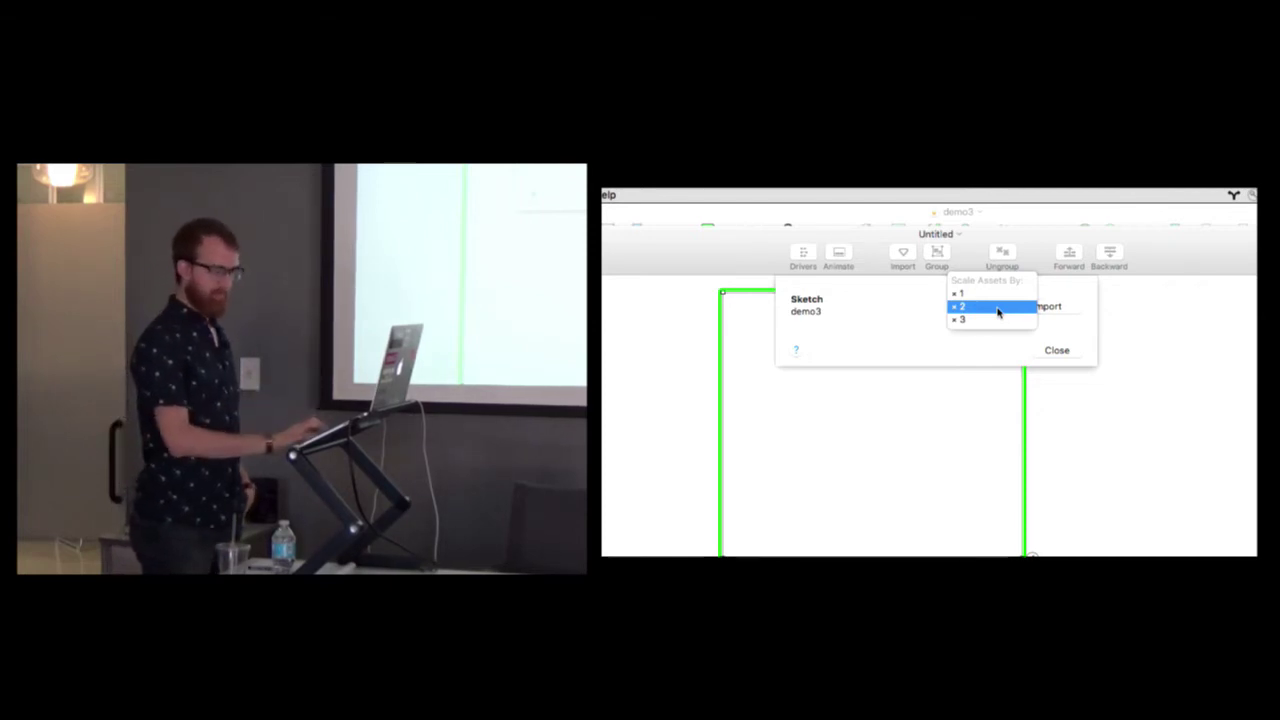
{"action": "left_click", "coordinate": [997, 310]}
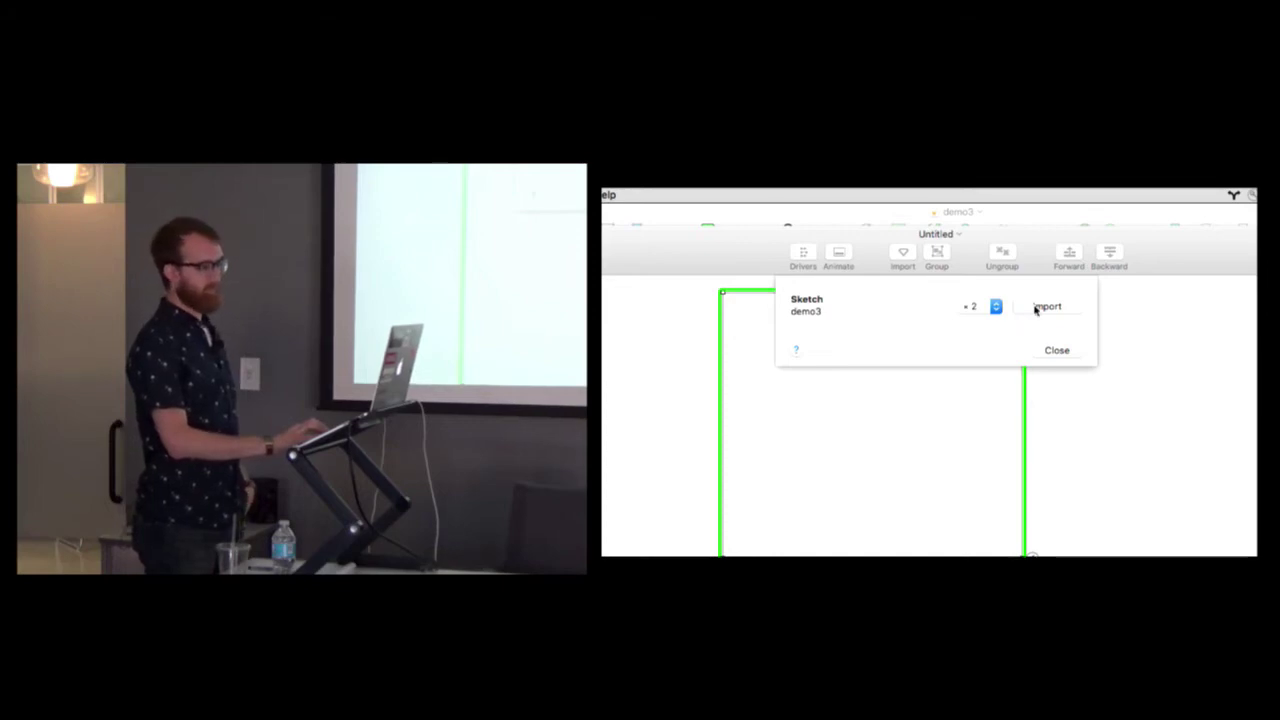
{"action": "left_click", "coordinate": [1040, 306]}
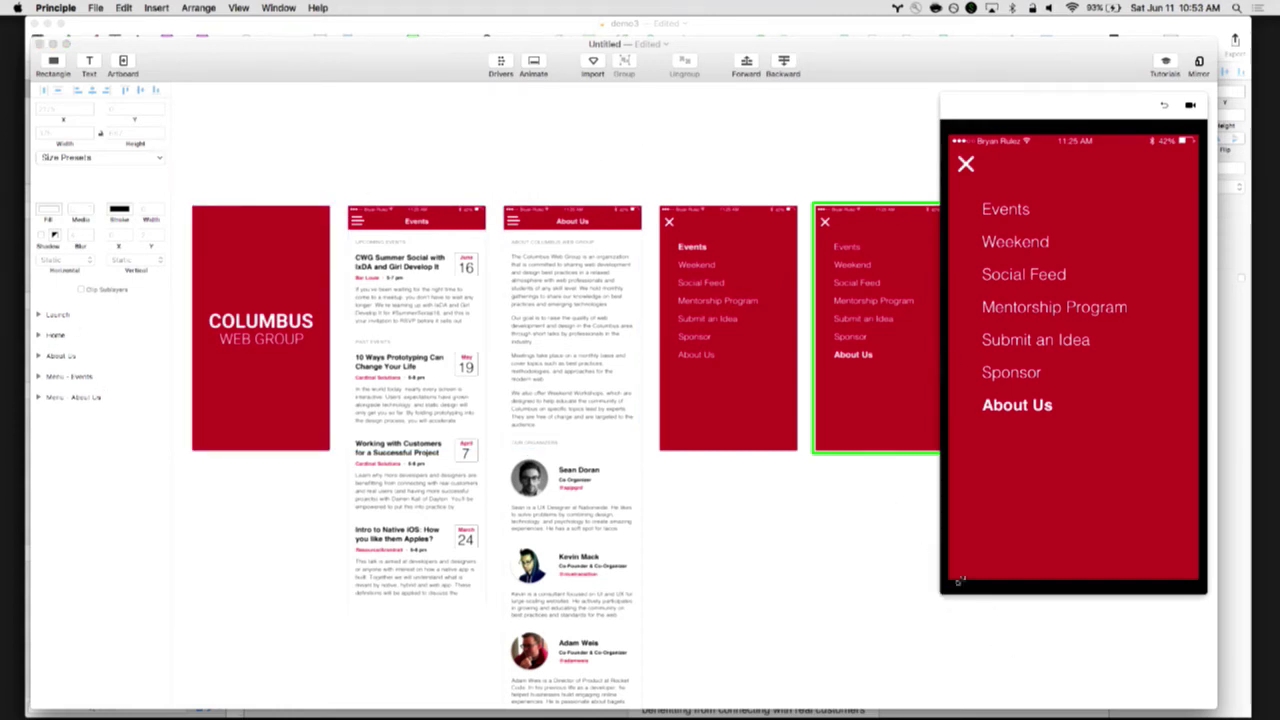
Shrink the preview window and show the Launch artboard in it, looking over the imported artboards
{"action": "left_click_drag", "start_coordinate": [948, 588], "coordinate": [1037, 529]}
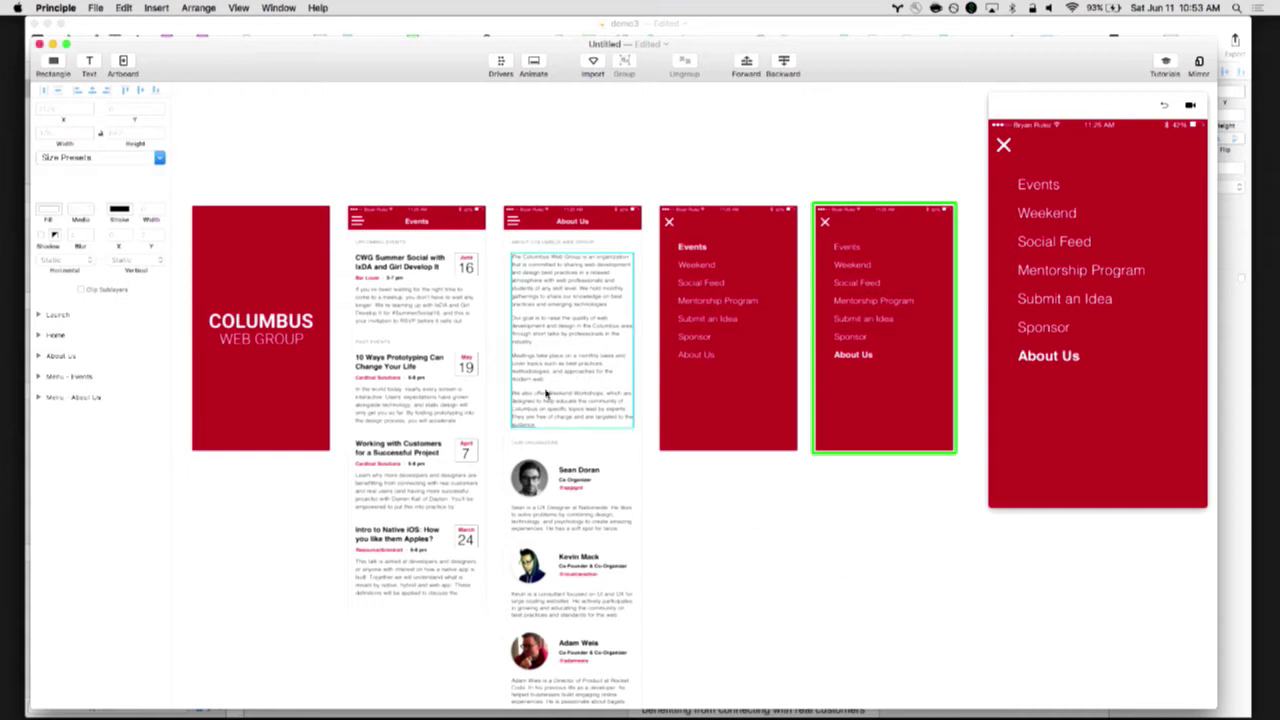
{"action": "left_click", "coordinate": [98, 316]}
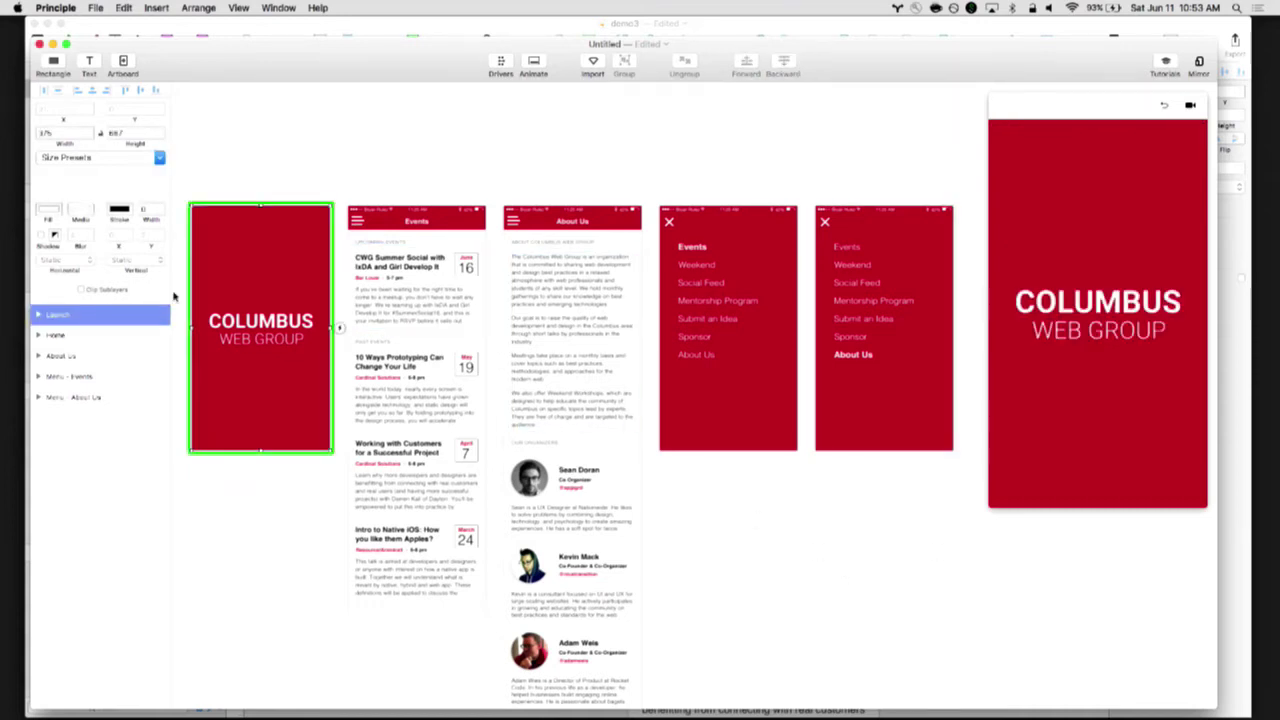
{"action": "scroll", "coordinate": [381, 117], "scroll_direction": "left", "scroll_amount": 2}
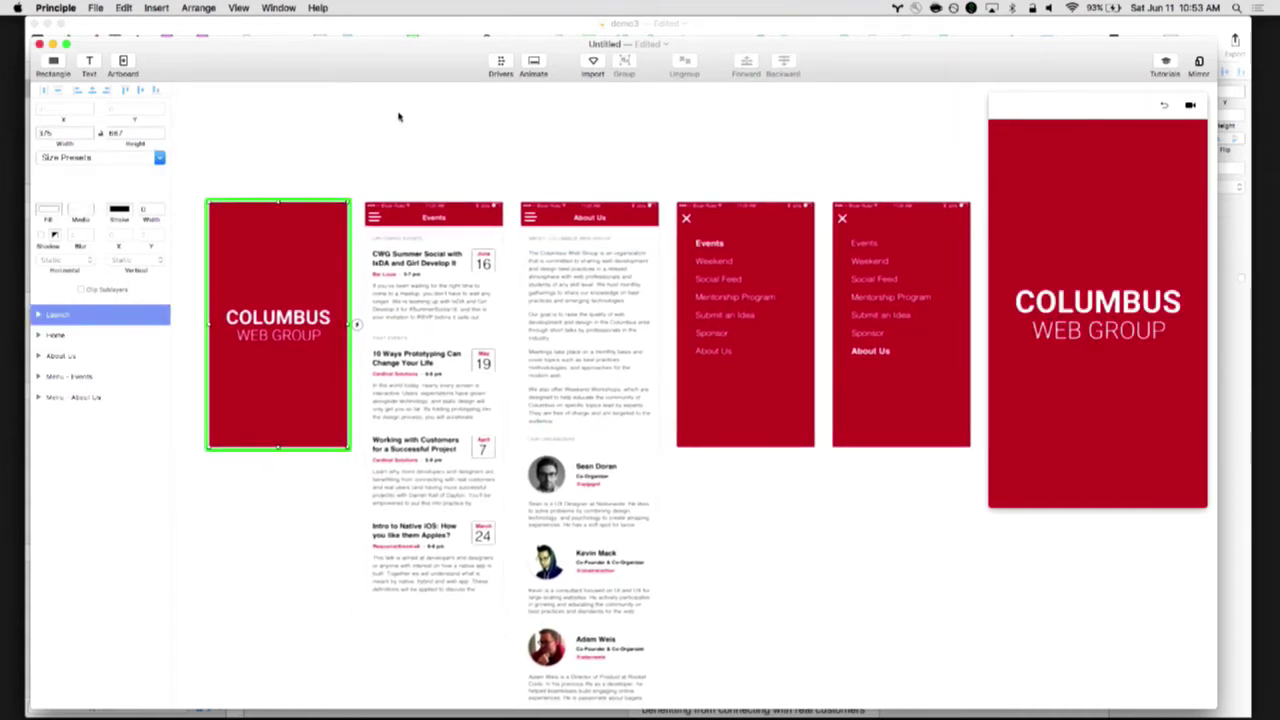
{"action": "key", "text": "super+equal"}
{"action": "scroll", "coordinate": [398, 116], "scroll_direction": "left", "scroll_amount": 3}
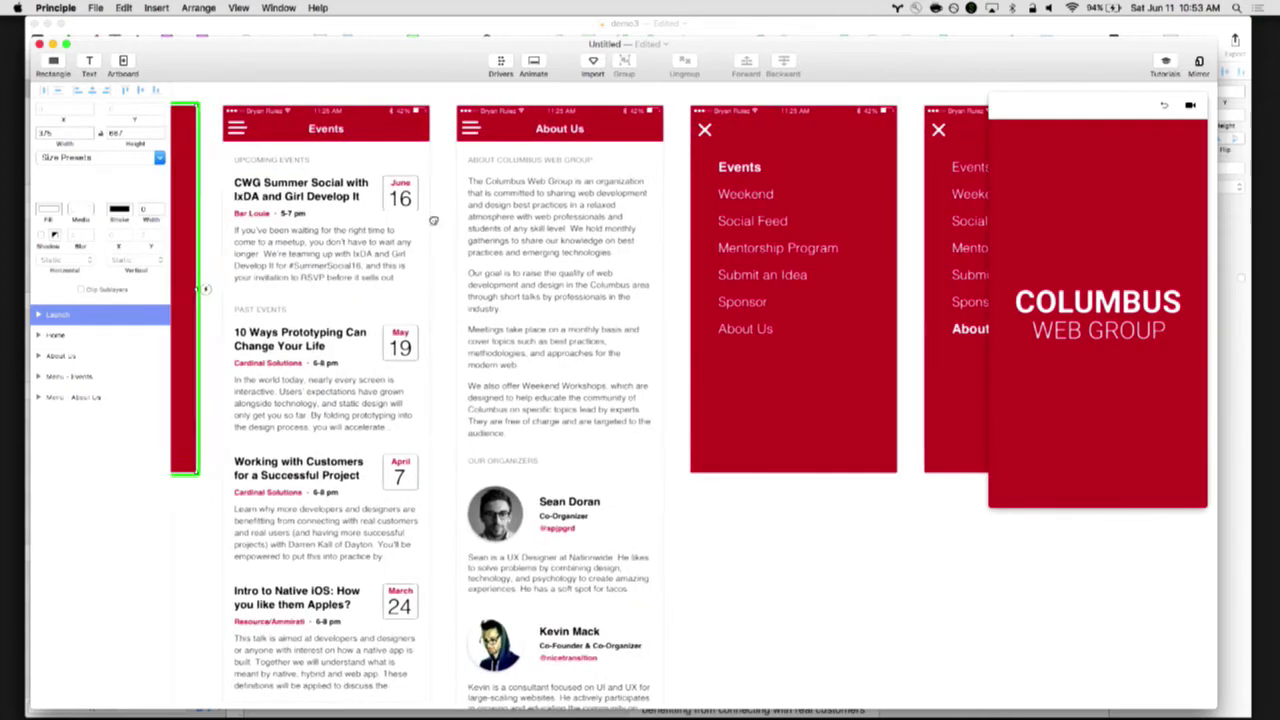
{"action": "key", "text": "super+minus"}
{"action": "scroll", "coordinate": [541, 168], "scroll_direction": "right", "scroll_amount": 3}
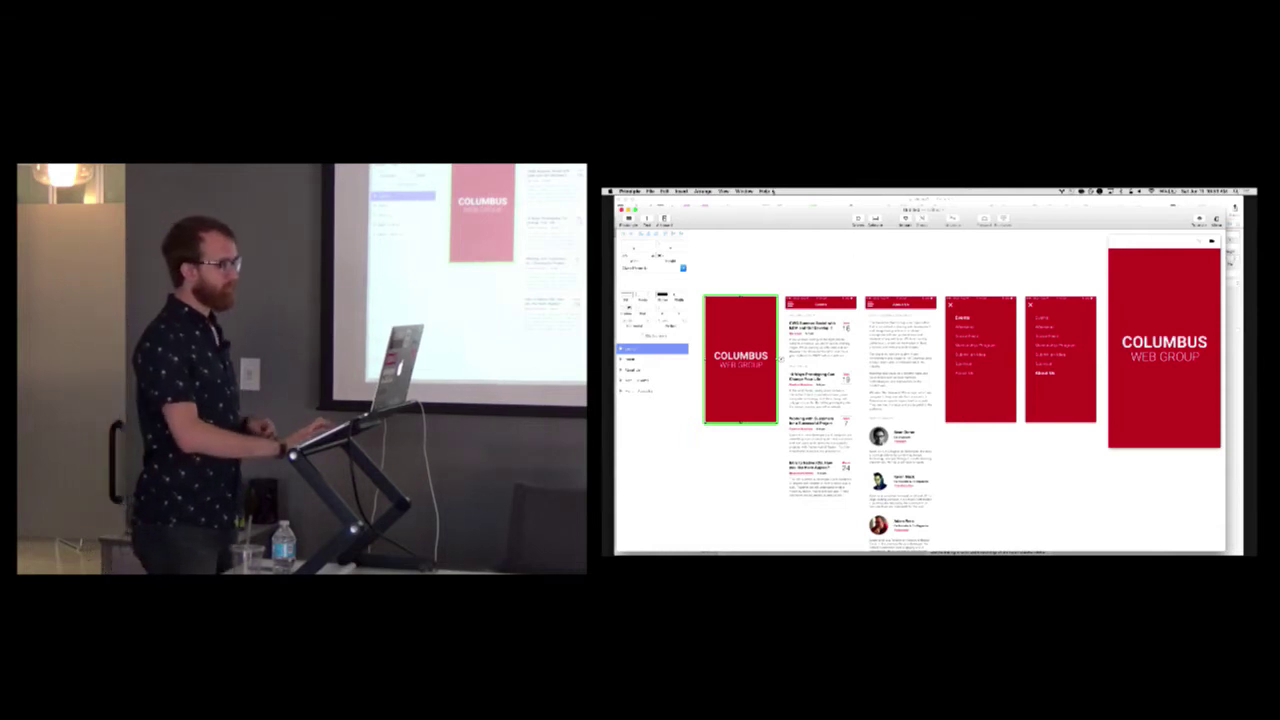
Preview the About Us and Menu - Events artboards
{"action": "left_click", "coordinate": [724, 190]}
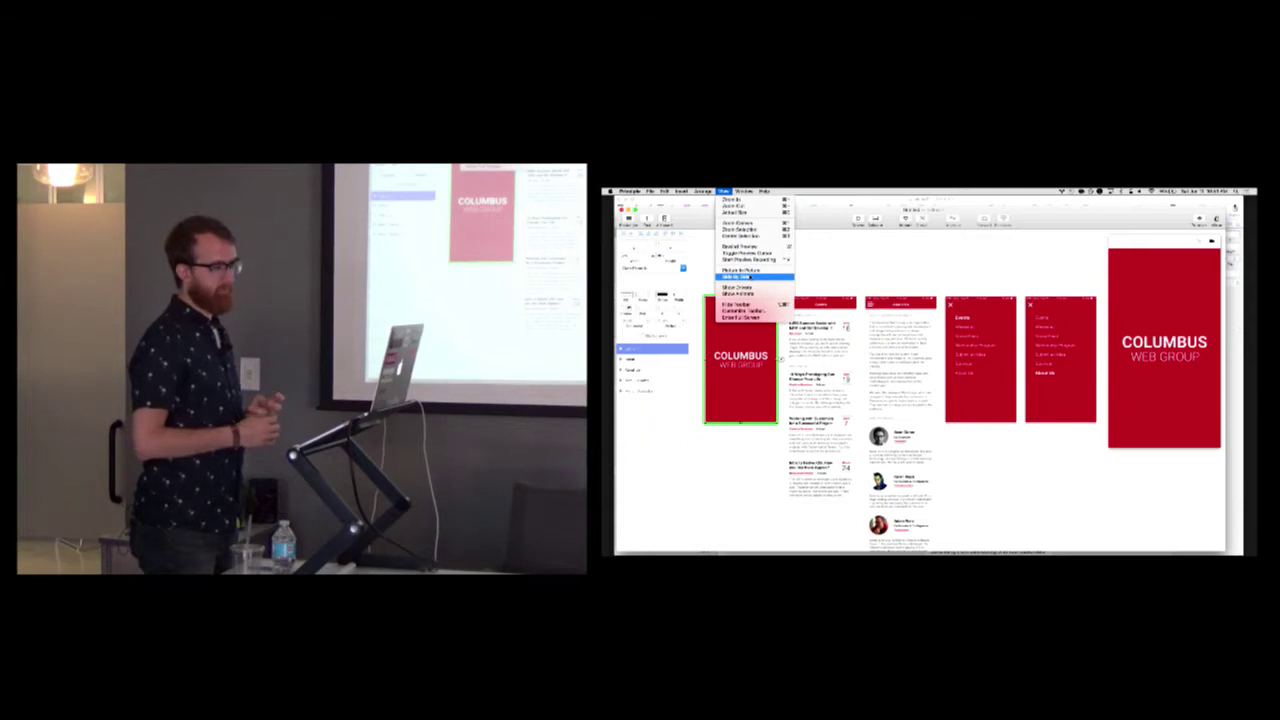
{"action": "left_click", "coordinate": [872, 264]}
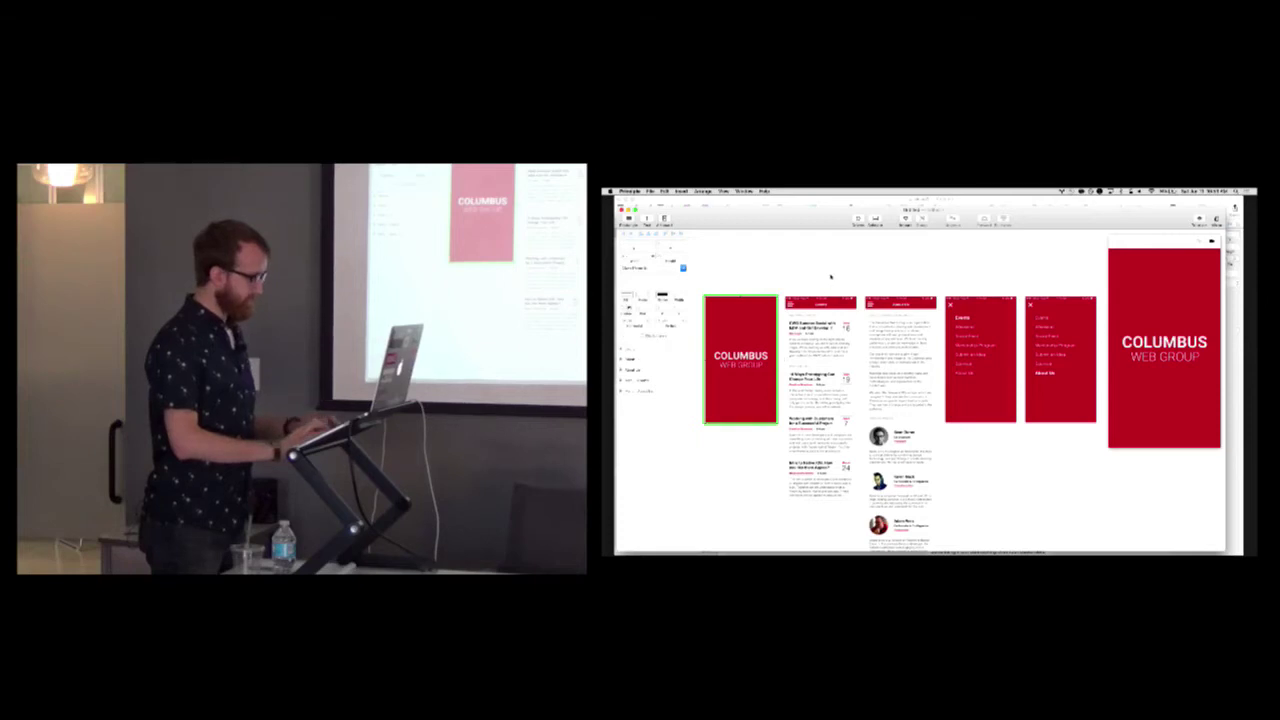
{"action": "left_click", "coordinate": [648, 371]}
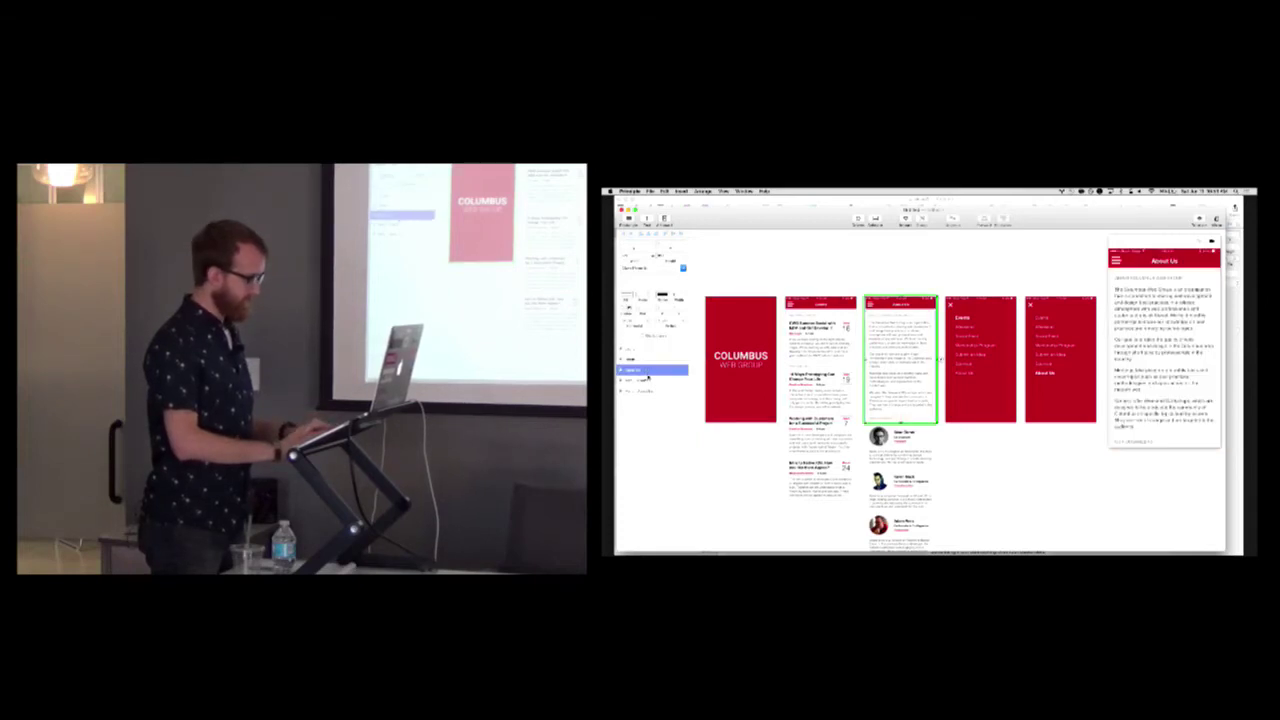
{"action": "left_click", "coordinate": [649, 380]}
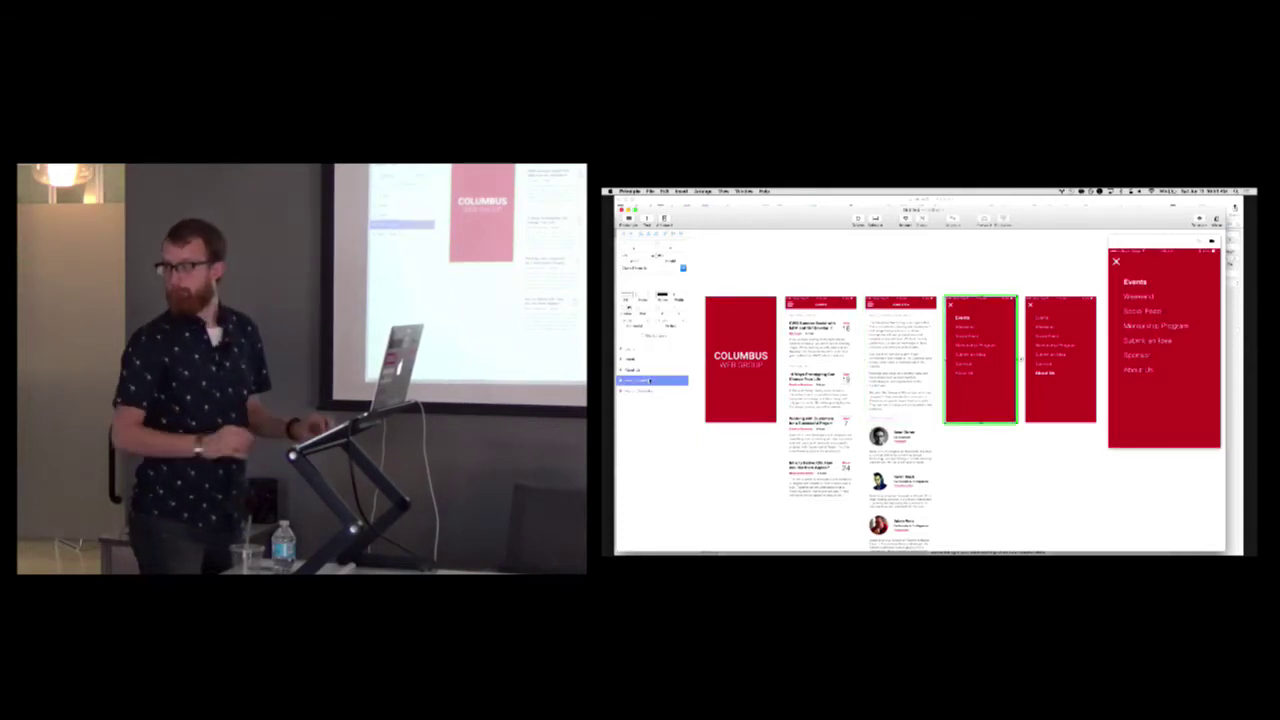
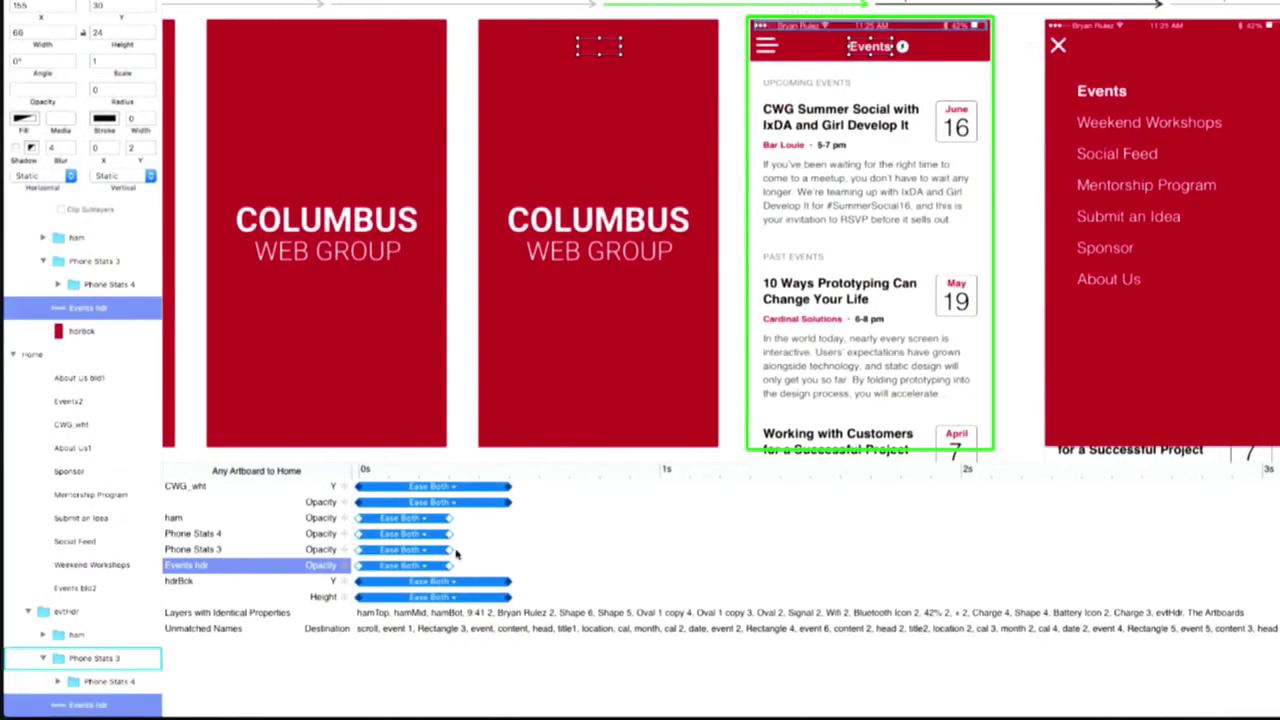
Shift the opacity animations of ham, Phone Stats 4, Phone Stats 3 and Events hdr to run from about 0.2 s to 0.5 s
{"action": "left_click_drag", "start_coordinate": [437, 541], "coordinate": [495, 541]}
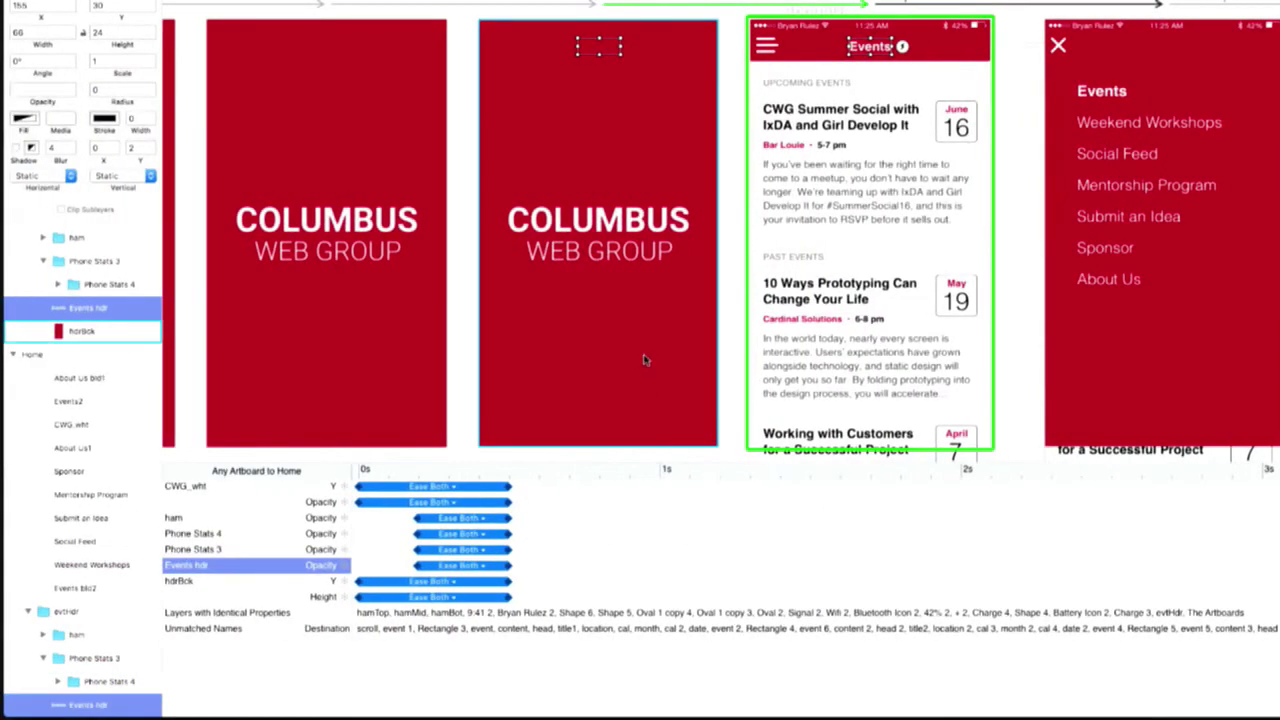
Compare the ham layer on the Home artboard with its counterpart on the Menu - Events artboard
{"action": "scroll", "coordinate": [866, 300], "scroll_direction": "right", "scroll_amount": 7}
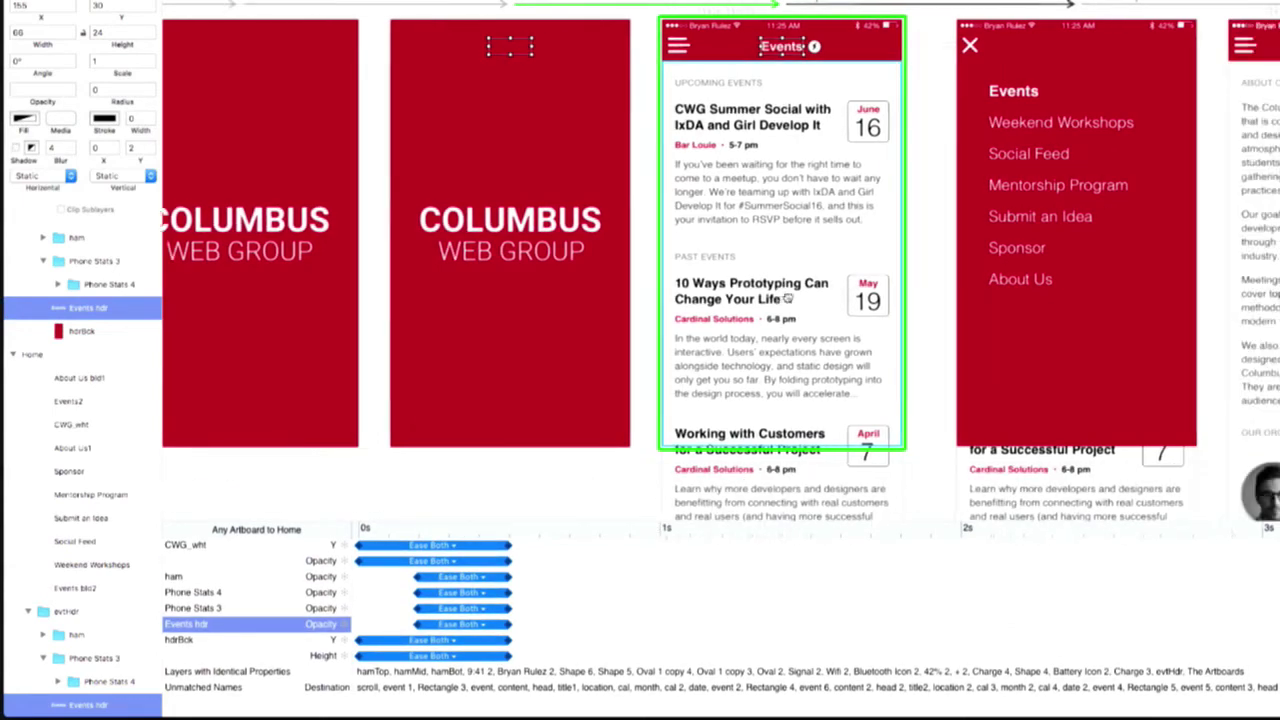
{"action": "scroll", "coordinate": [630, 308], "scroll_direction": "up", "scroll_amount": 2}
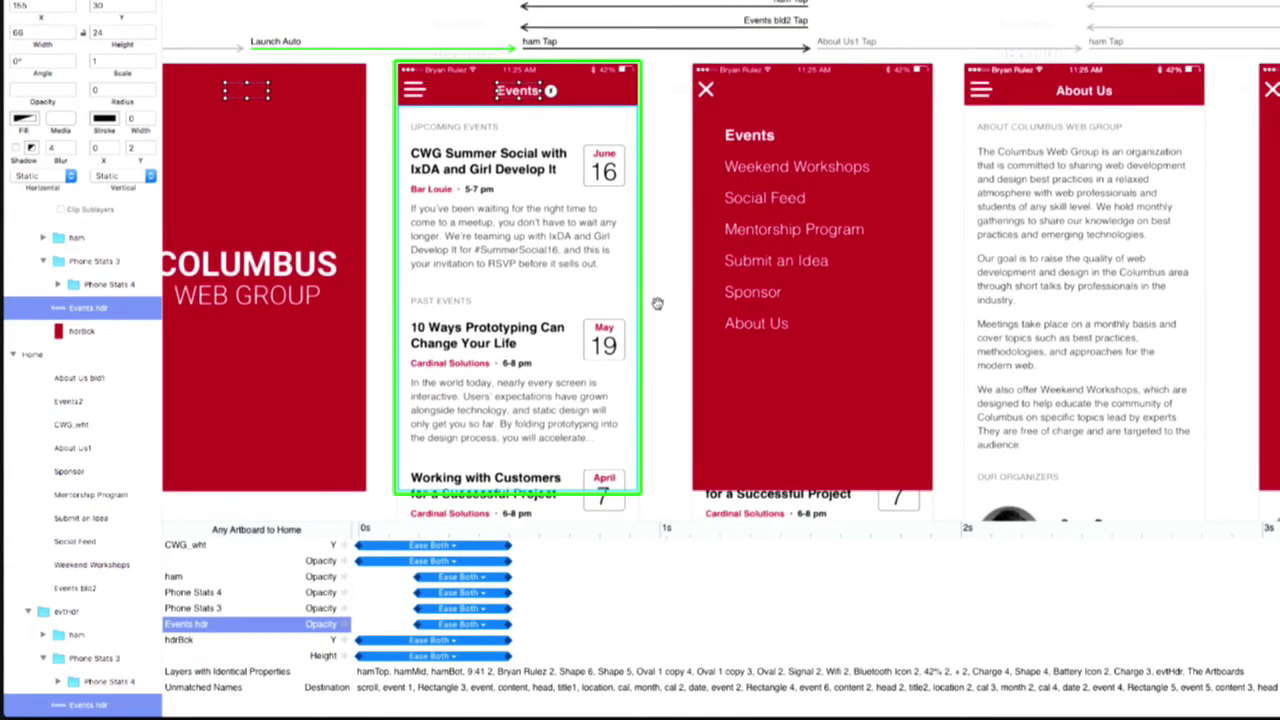
{"action": "left_click", "coordinate": [420, 92]}
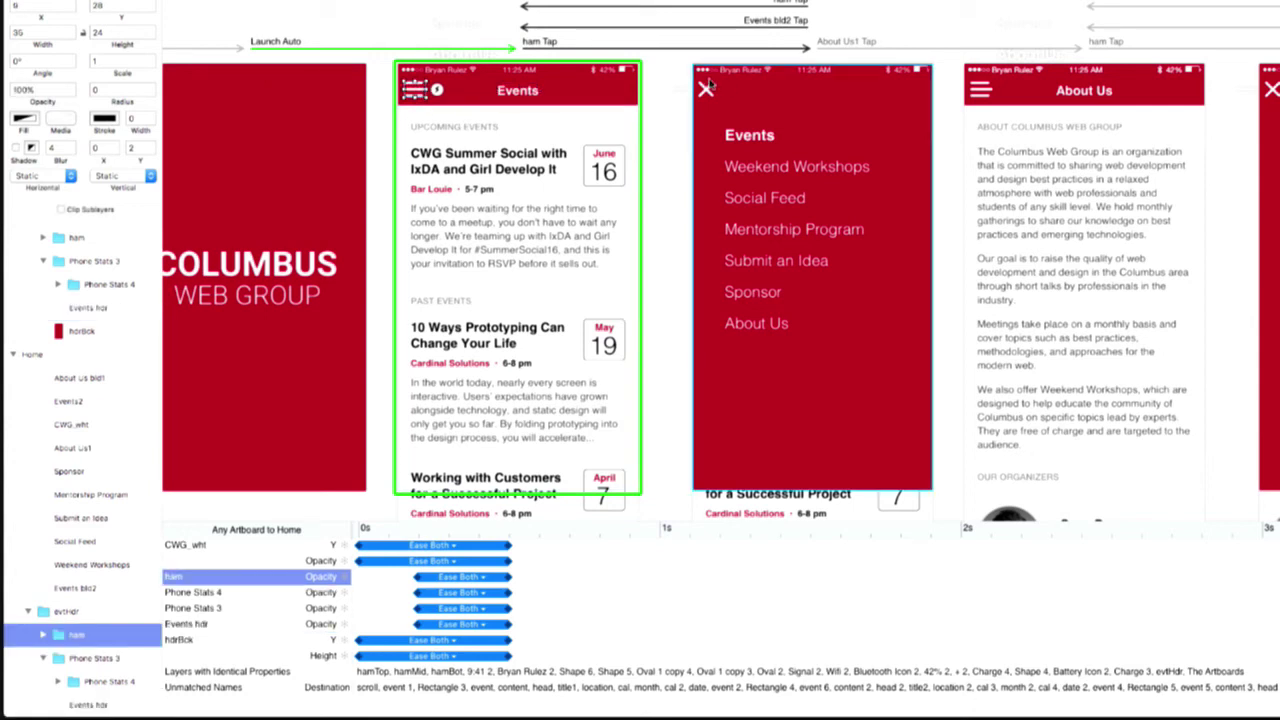
{"action": "left_click", "coordinate": [706, 90]}
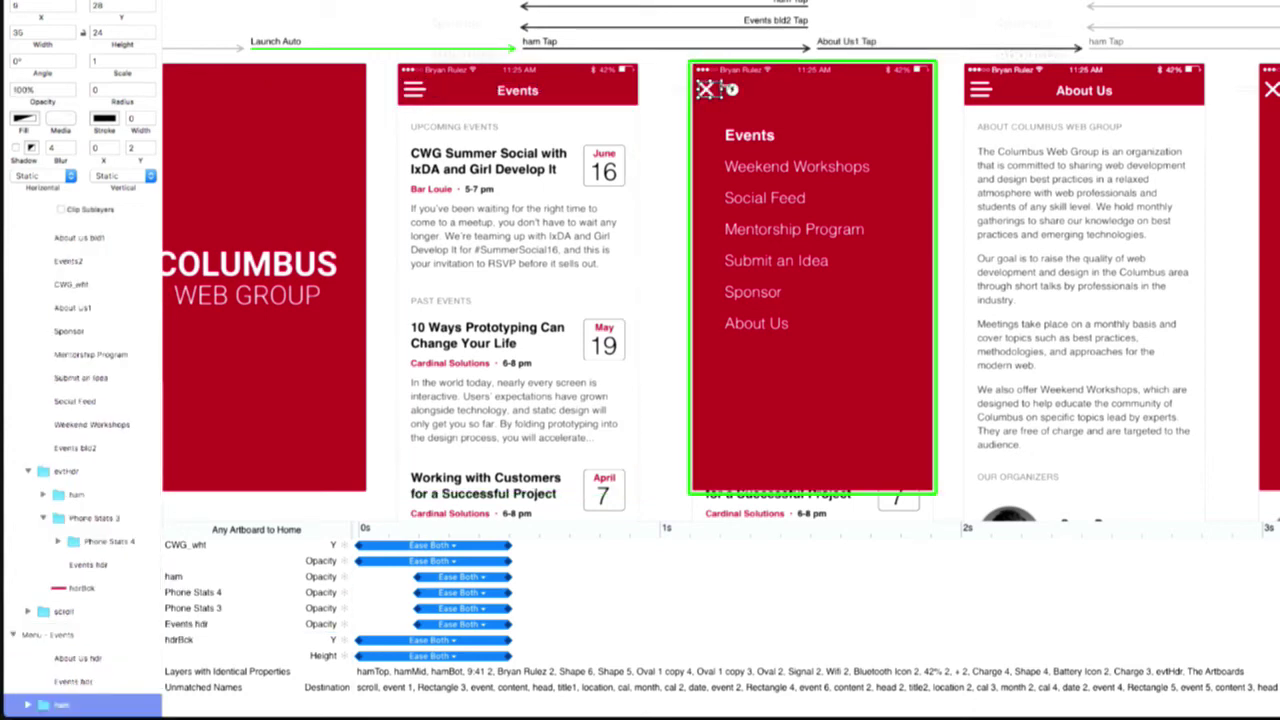
Expand the scroll group of the Home artboard and examine its event, upcmEvt and pstEvt layers one by one
{"action": "left_click", "coordinate": [540, 210]}
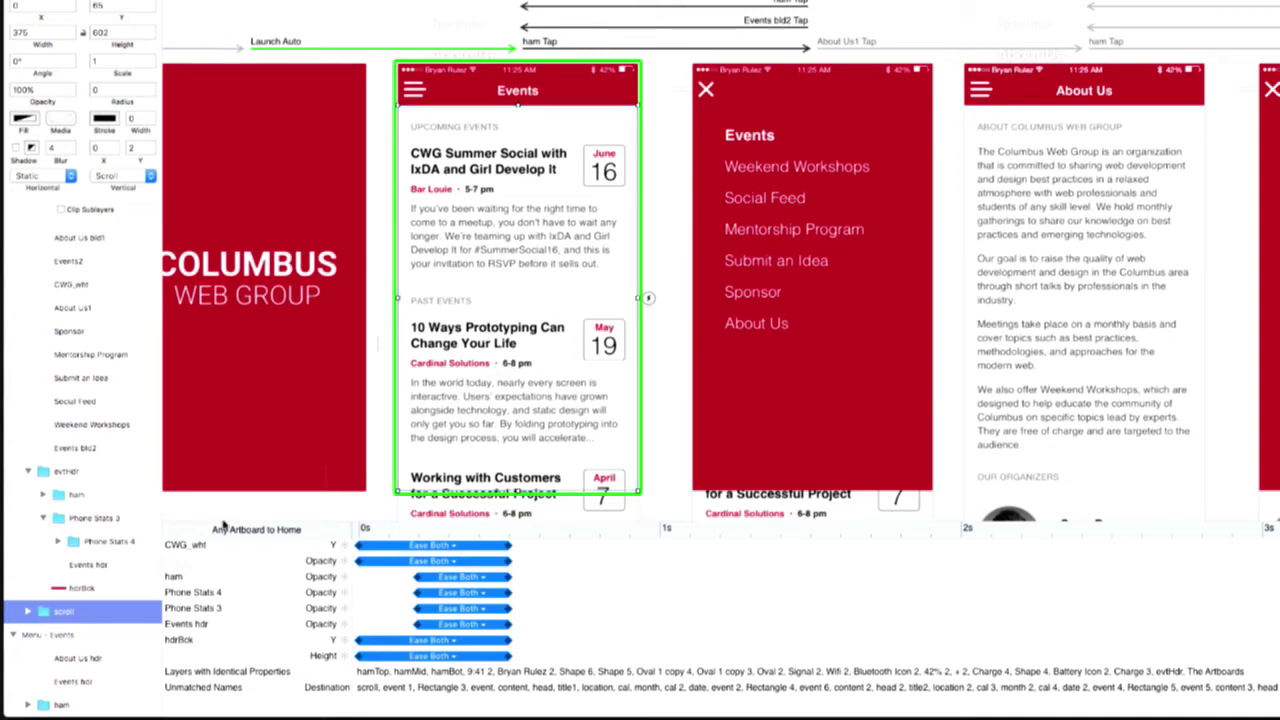
{"action": "left_click", "coordinate": [28, 611]}
{"action": "scroll", "coordinate": [70, 591], "scroll_direction": "down", "scroll_amount": 5}
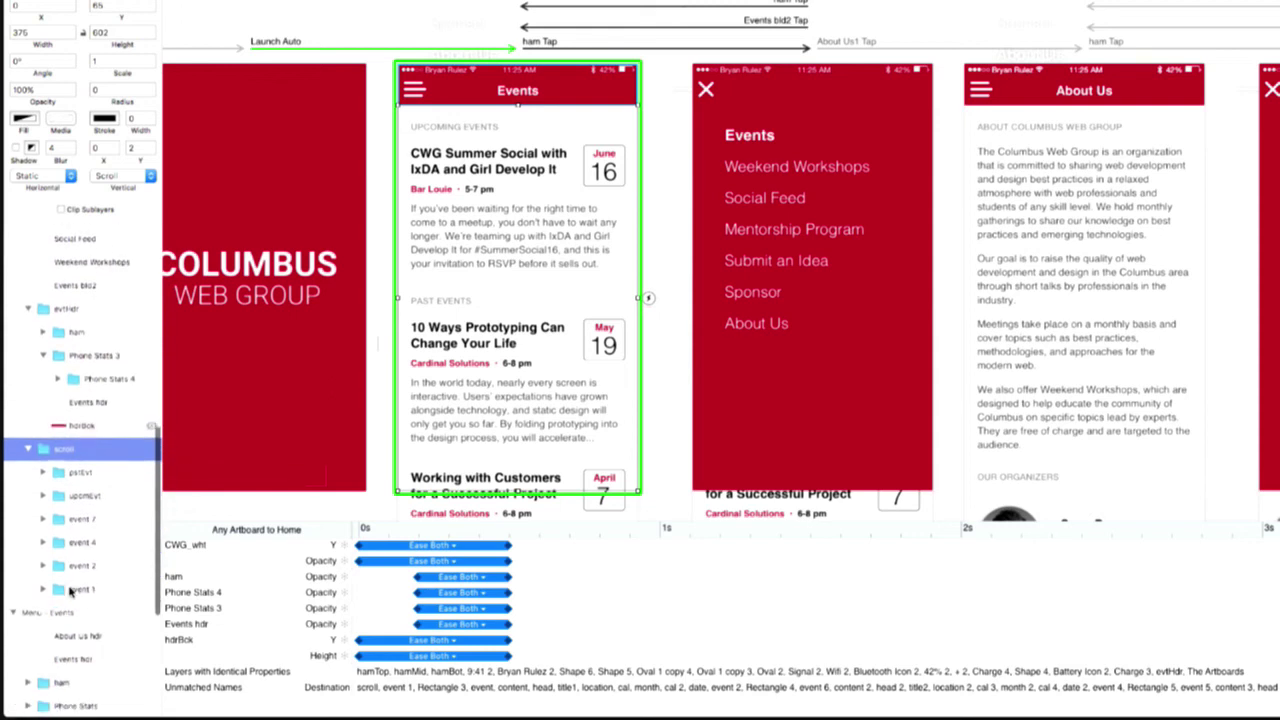
{"action": "left_click", "coordinate": [70, 591]}
{"action": "left_click", "coordinate": [97, 566]}
{"action": "left_click", "coordinate": [99, 543]}
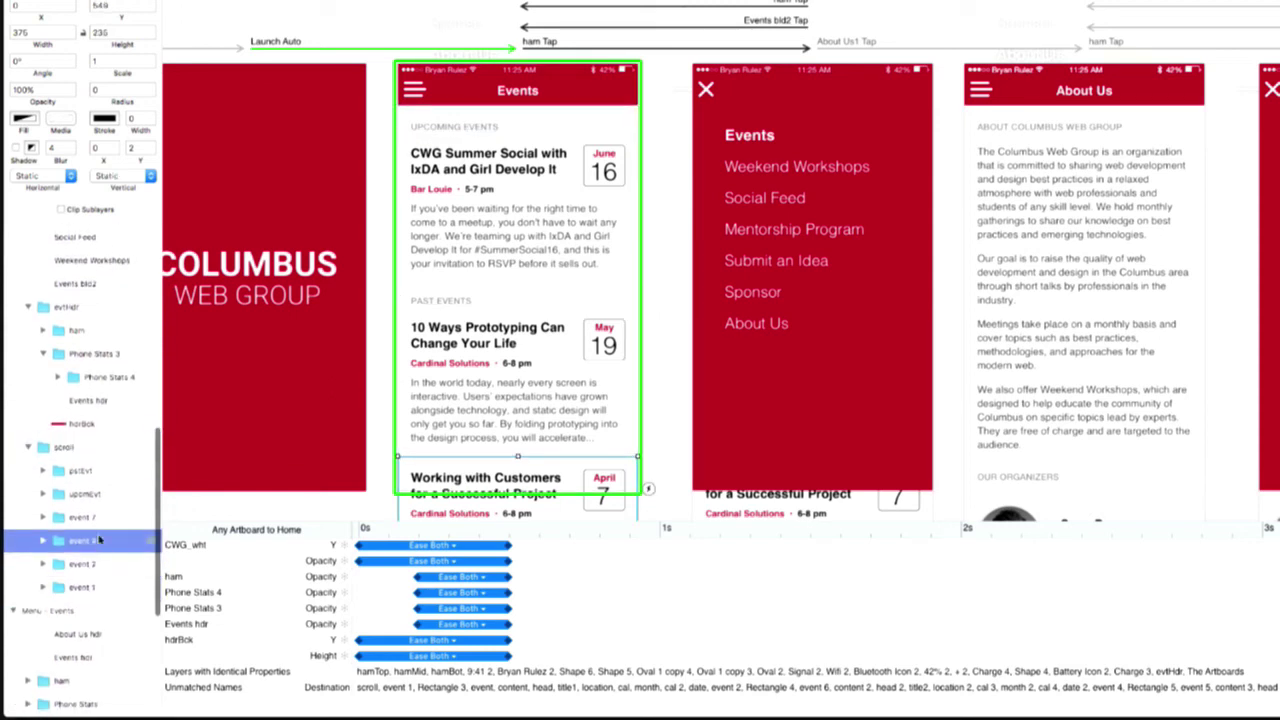
{"action": "left_click", "coordinate": [99, 518]}
{"action": "left_click", "coordinate": [101, 495]}
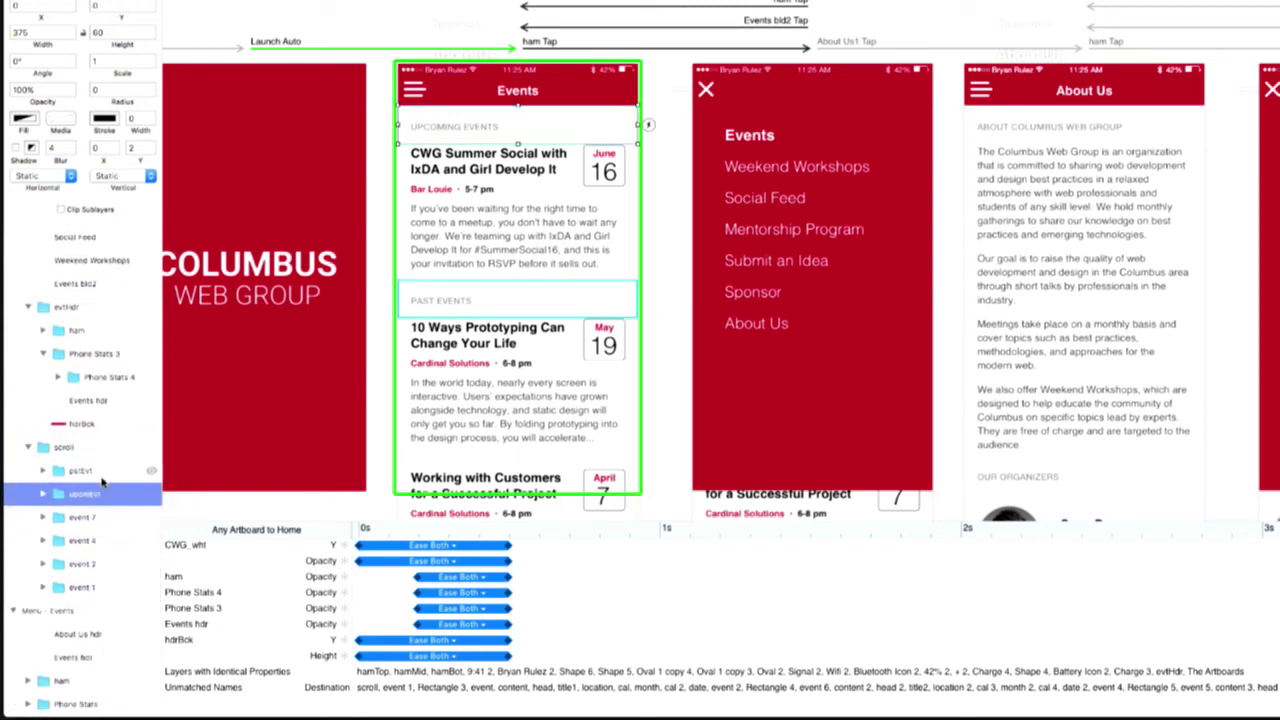
{"action": "left_click", "coordinate": [102, 472]}
Select the scroll group in Home and review its vertical behaviour options, choosing Scroll
{"action": "left_click", "coordinate": [96, 450]}
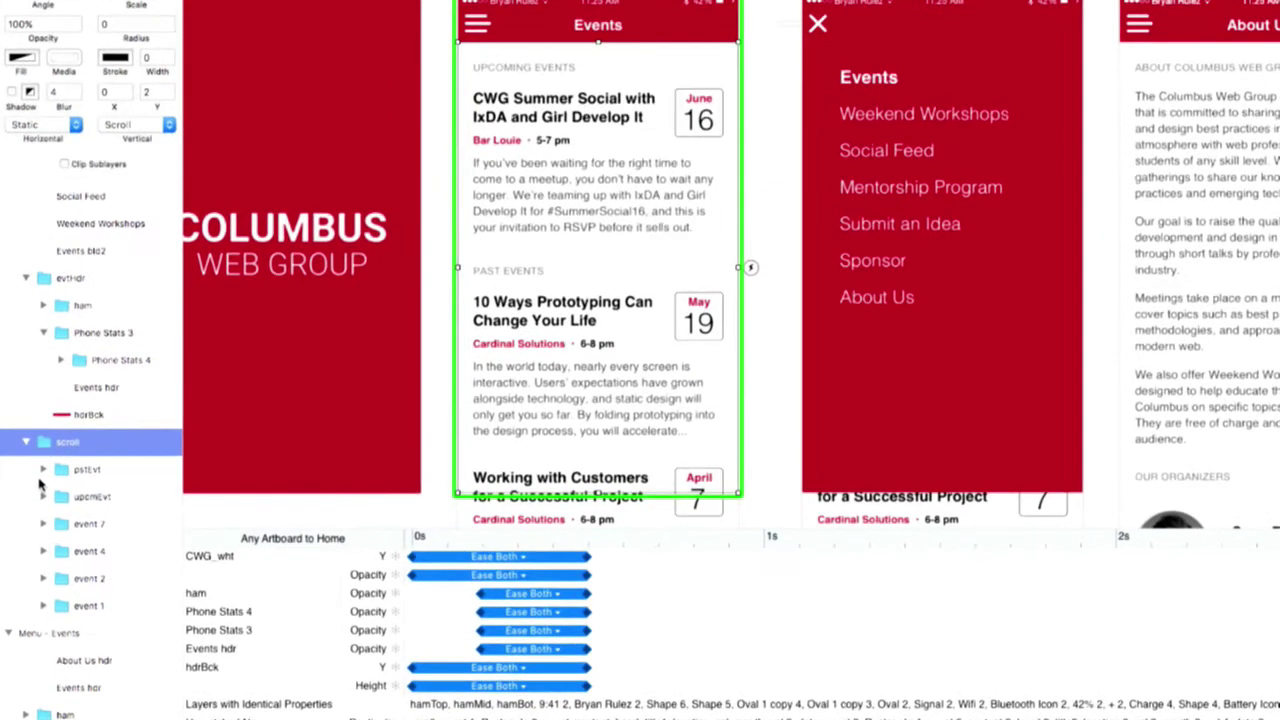
{"action": "left_click", "coordinate": [135, 126]}
{"action": "left_click", "coordinate": [135, 134]}
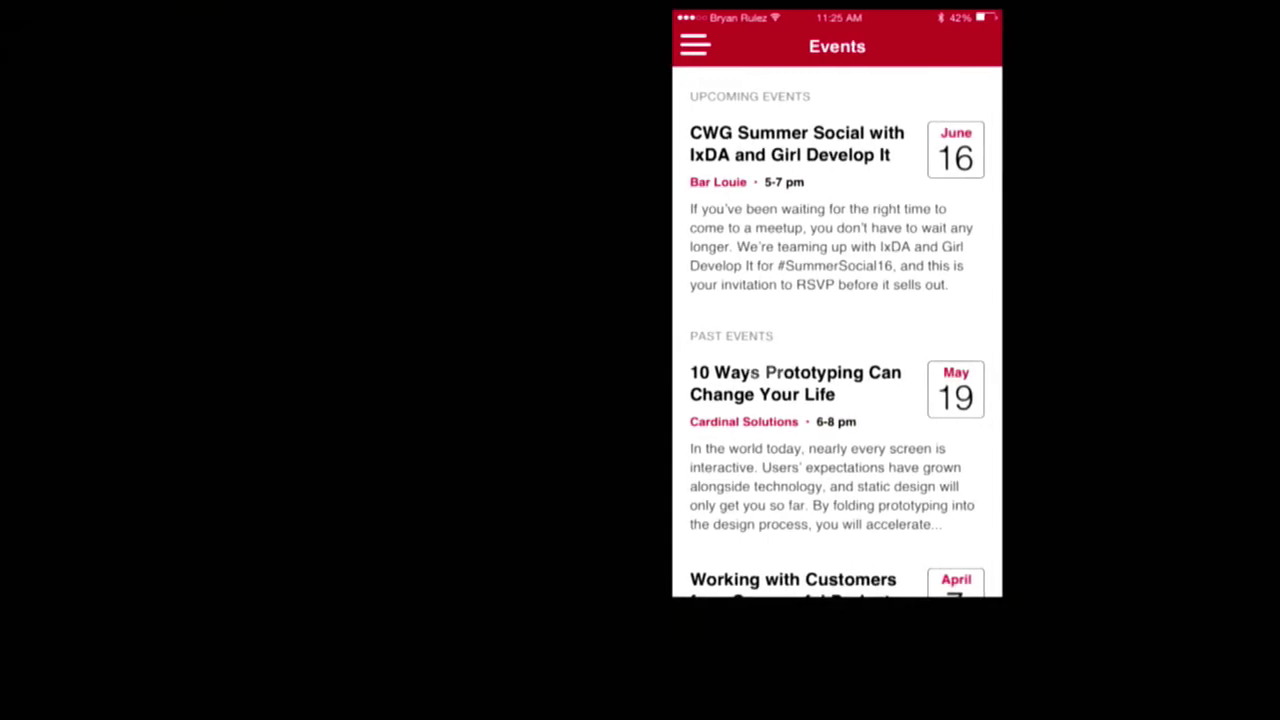
Test the vertical scrolling of the Events list in the enlarged preview, going down and back up
{"action": "scroll", "coordinate": [771, 374], "scroll_direction": "down", "scroll_amount": 3}
{"action": "scroll", "coordinate": [776, 290], "scroll_direction": "down", "scroll_amount": 3}
{"action": "scroll", "coordinate": [766, 534], "scroll_direction": "up", "scroll_amount": 5}
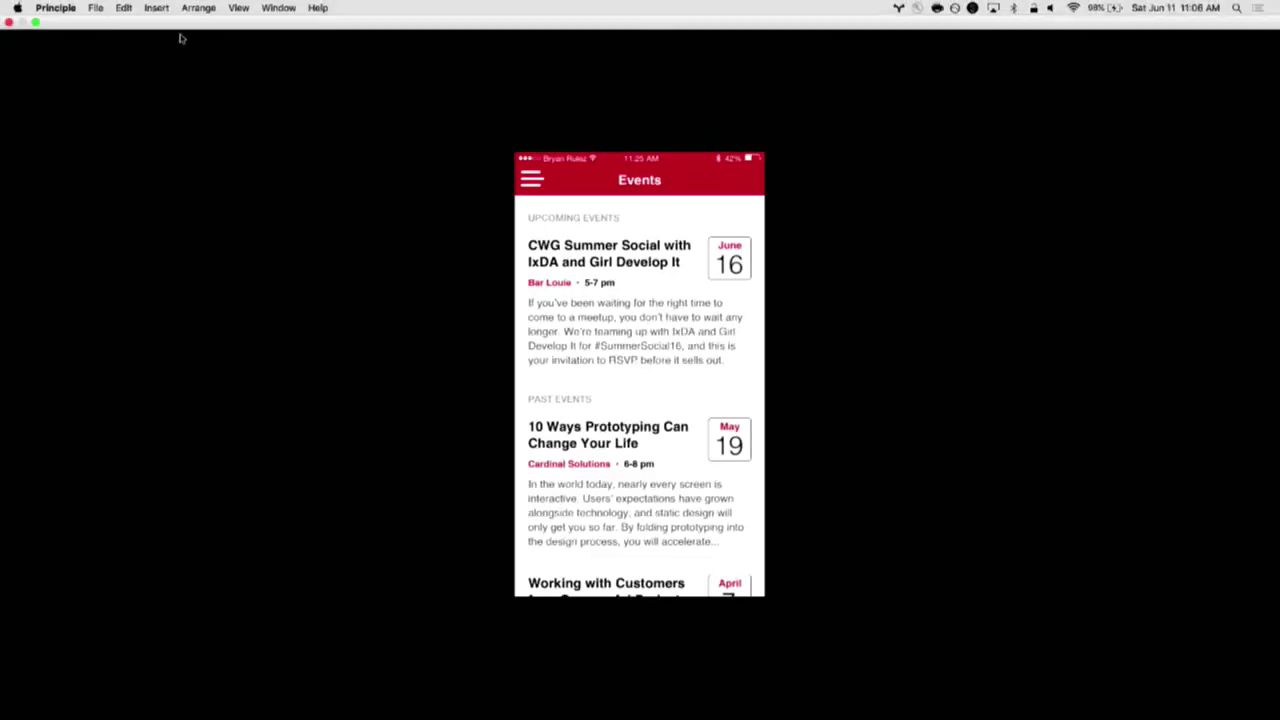
Close the enlarged preview and test how the section headings behave by scrolling the Events list repeatedly in the small preview
{"action": "left_click", "coordinate": [35, 22]}
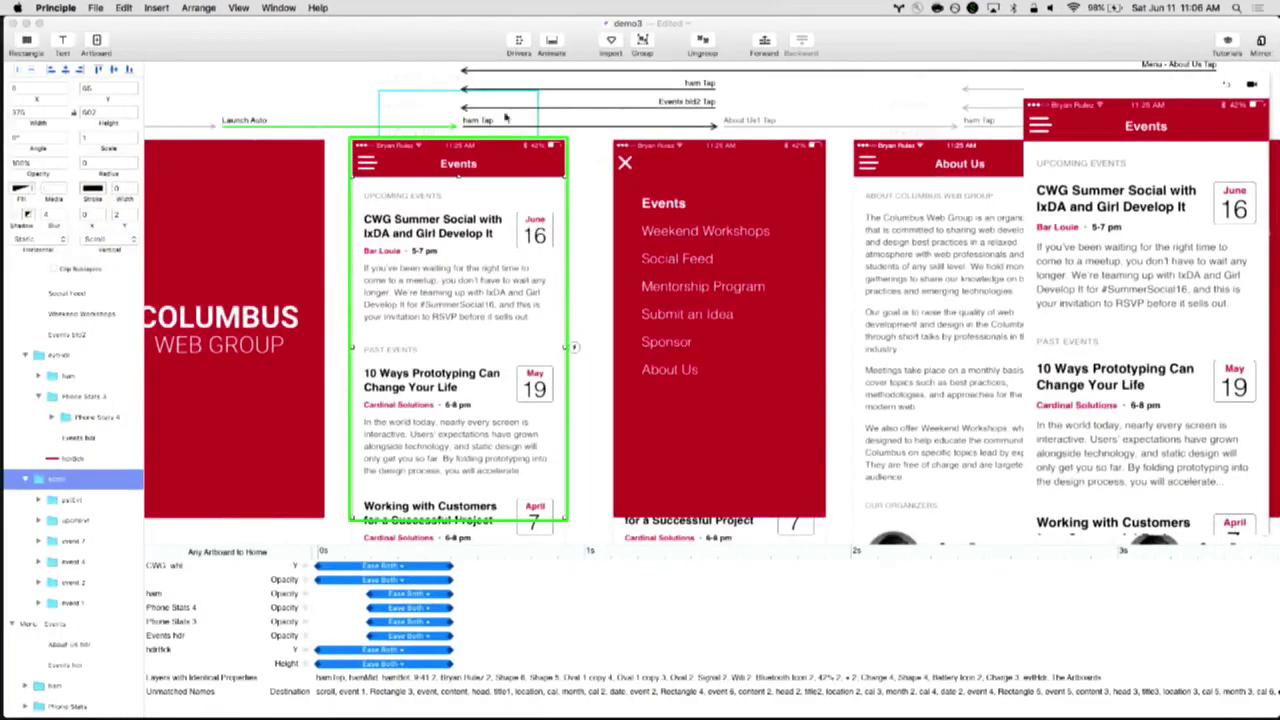
{"action": "scroll", "coordinate": [1145, 330], "scroll_direction": "down", "scroll_amount": 5}
{"action": "scroll", "coordinate": [1145, 330], "scroll_direction": "up", "scroll_amount": 5}
{"action": "scroll", "coordinate": [1145, 330], "scroll_direction": "down", "scroll_amount": 5}
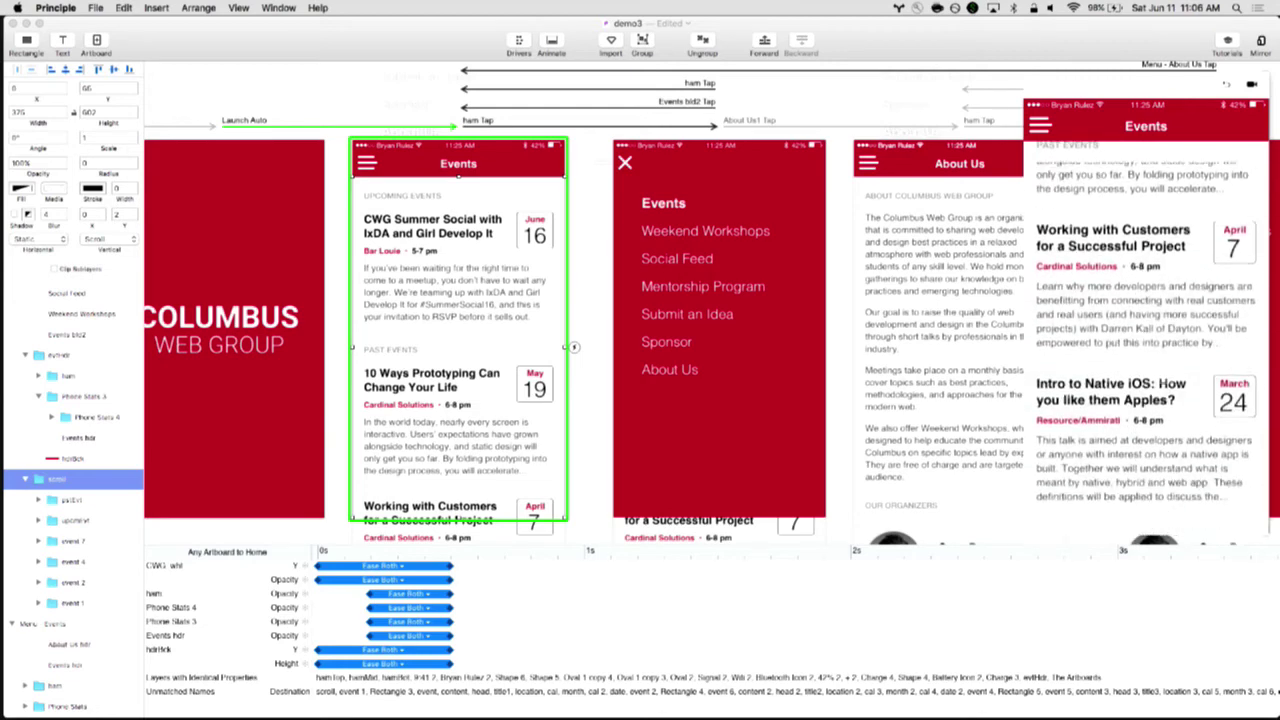
{"action": "scroll", "coordinate": [1145, 330], "scroll_direction": "up", "scroll_amount": 5}
{"action": "scroll", "coordinate": [1145, 330], "scroll_direction": "down", "scroll_amount": 5}
{"action": "scroll", "coordinate": [1145, 330], "scroll_direction": "up", "scroll_amount": 5}
{"action": "scroll", "coordinate": [1145, 330], "scroll_direction": "down", "scroll_amount": 5}
{"action": "scroll", "coordinate": [1145, 330], "scroll_direction": "up", "scroll_amount": 5}
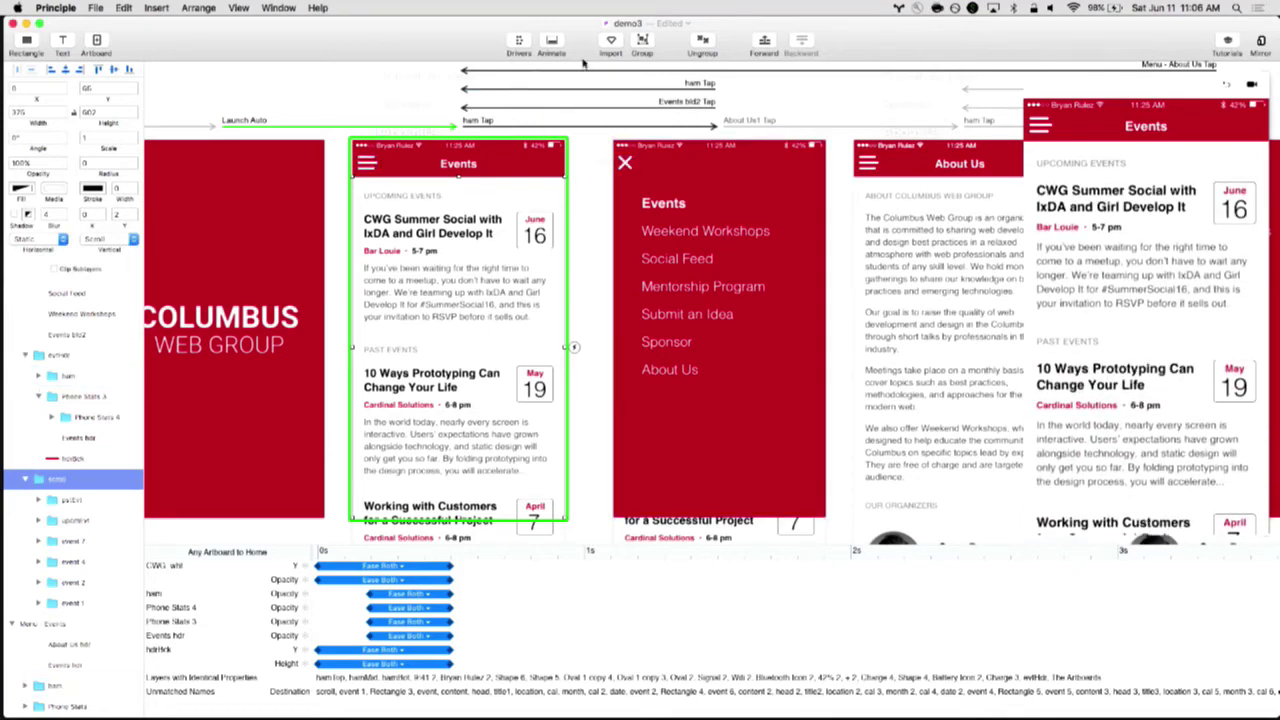
Show the scroll drivers of the Home artboard and select the upcmEvt driver
{"action": "left_click", "coordinate": [519, 44]}
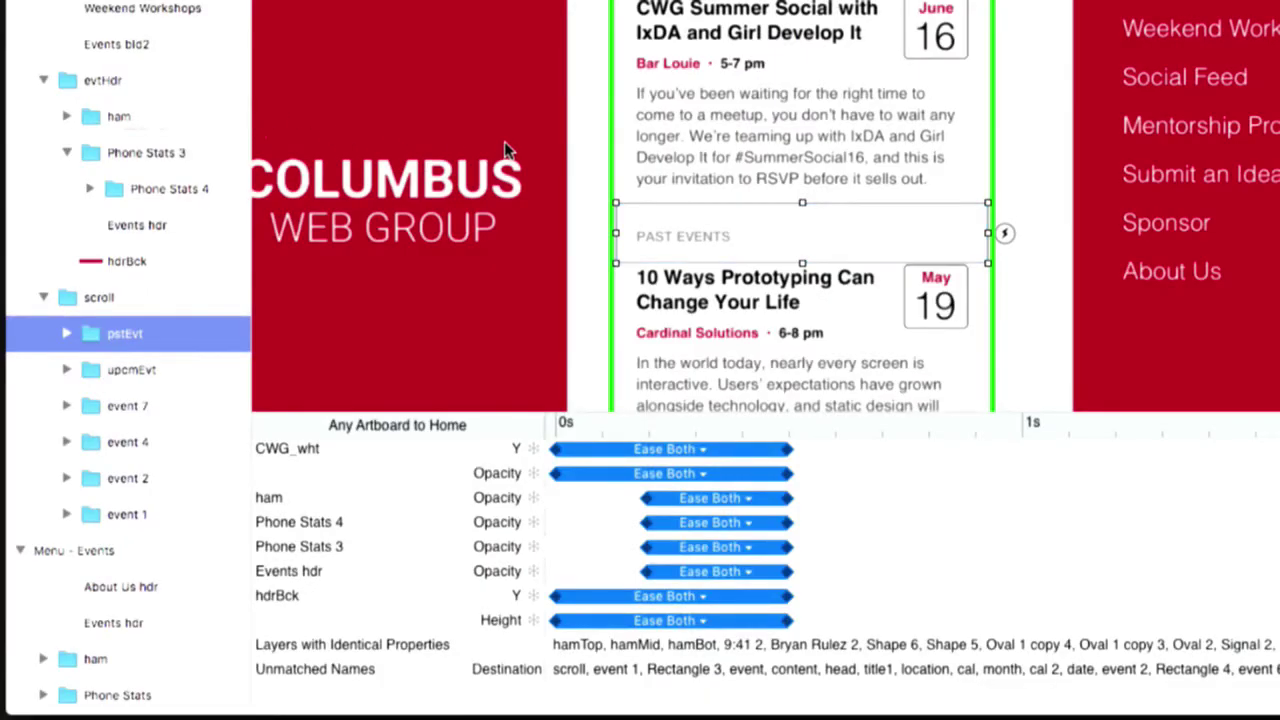
{"action": "scroll", "coordinate": [504, 141], "scroll_direction": "down", "scroll_amount": 2}
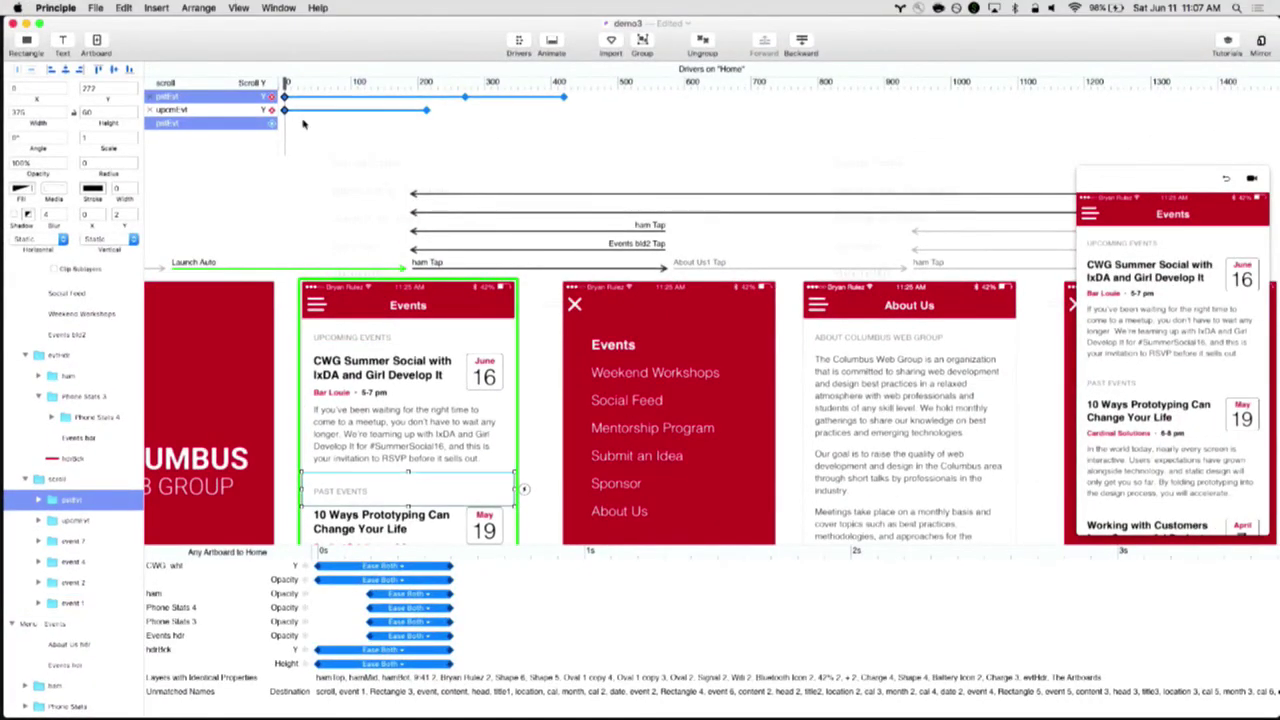
{"action": "left_click", "coordinate": [263, 106]}
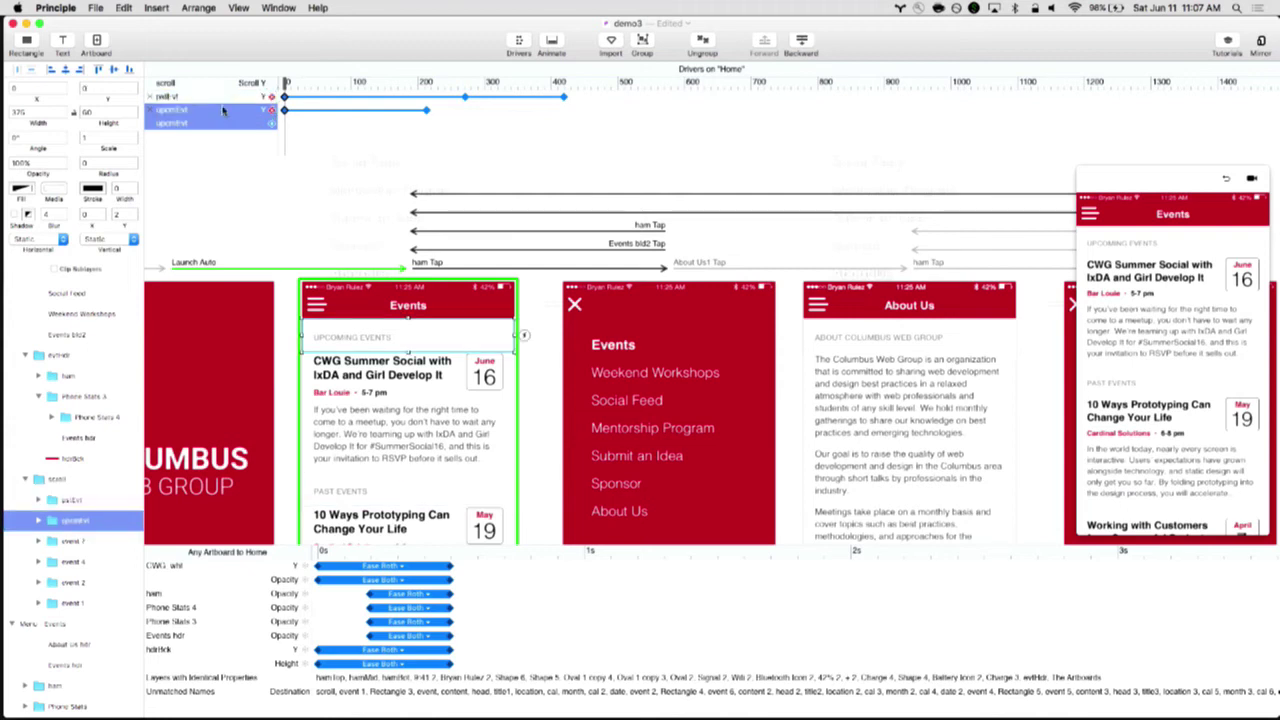
Try toggling the upcmEvt heading's Y keyframe at scroll position 0 and check the Events list in the preview
{"action": "left_click", "coordinate": [271, 110]}
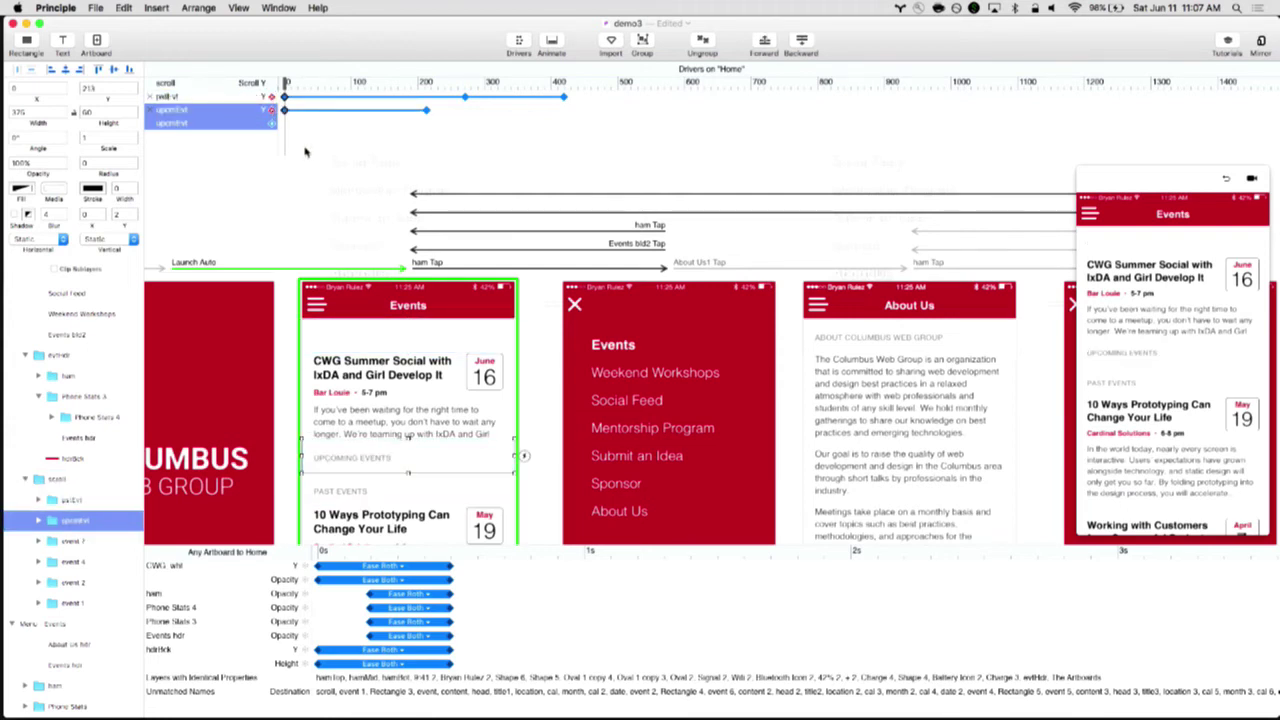
{"action": "left_click", "coordinate": [350, 183]}
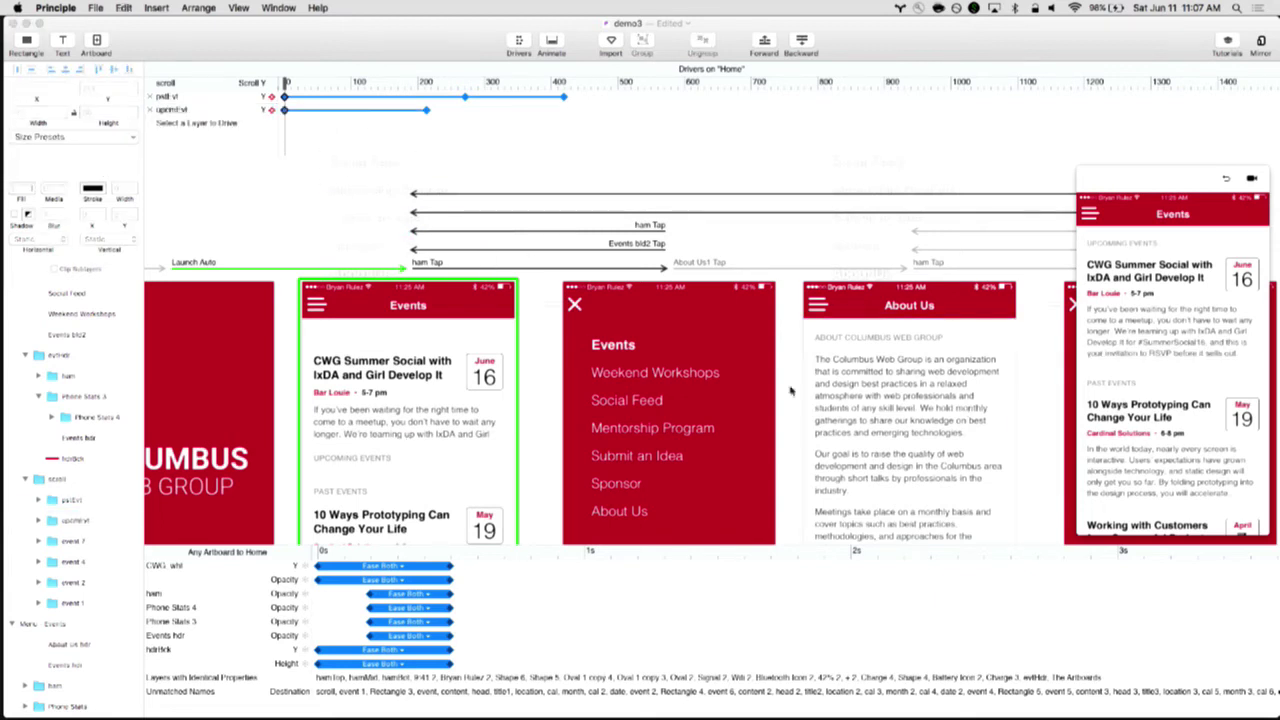
{"action": "scroll", "coordinate": [1120, 352], "scroll_direction": "down", "scroll_amount": 4}
{"action": "scroll", "coordinate": [1170, 400], "scroll_direction": "down", "scroll_amount": 2}
{"action": "scroll", "coordinate": [1170, 400], "scroll_direction": "up", "scroll_amount": 6}
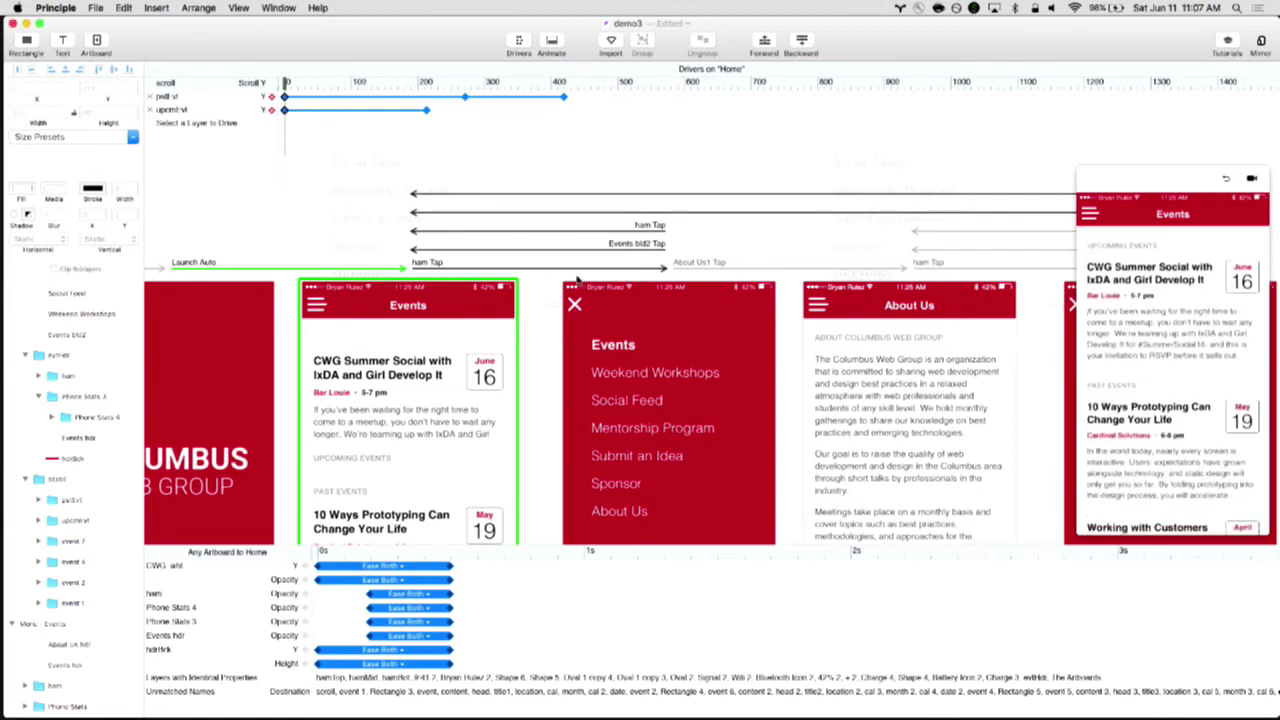
Scrub the Home driver timeline through the heading keyframes at about 210, 270 and 410 to examine the pinned headings
{"action": "left_click_drag", "start_coordinate": [287, 83], "coordinate": [426, 84]}
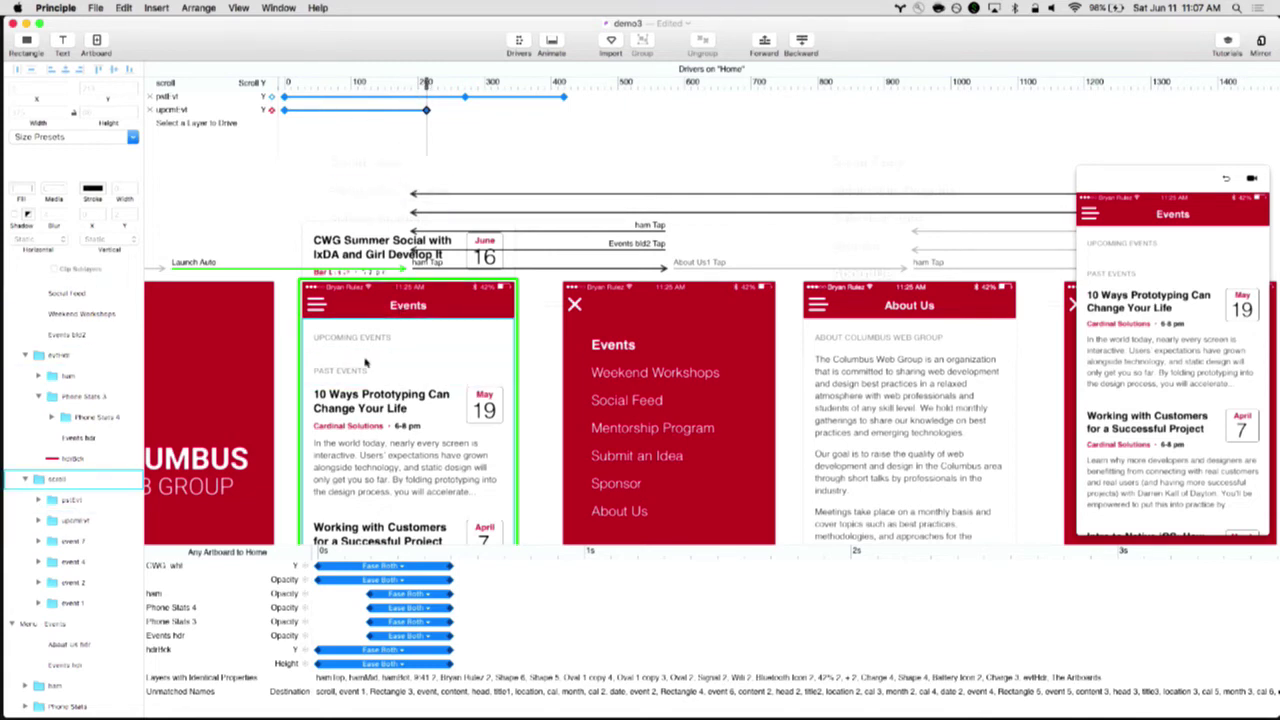
{"action": "left_click_drag", "start_coordinate": [426, 84], "coordinate": [465, 86]}
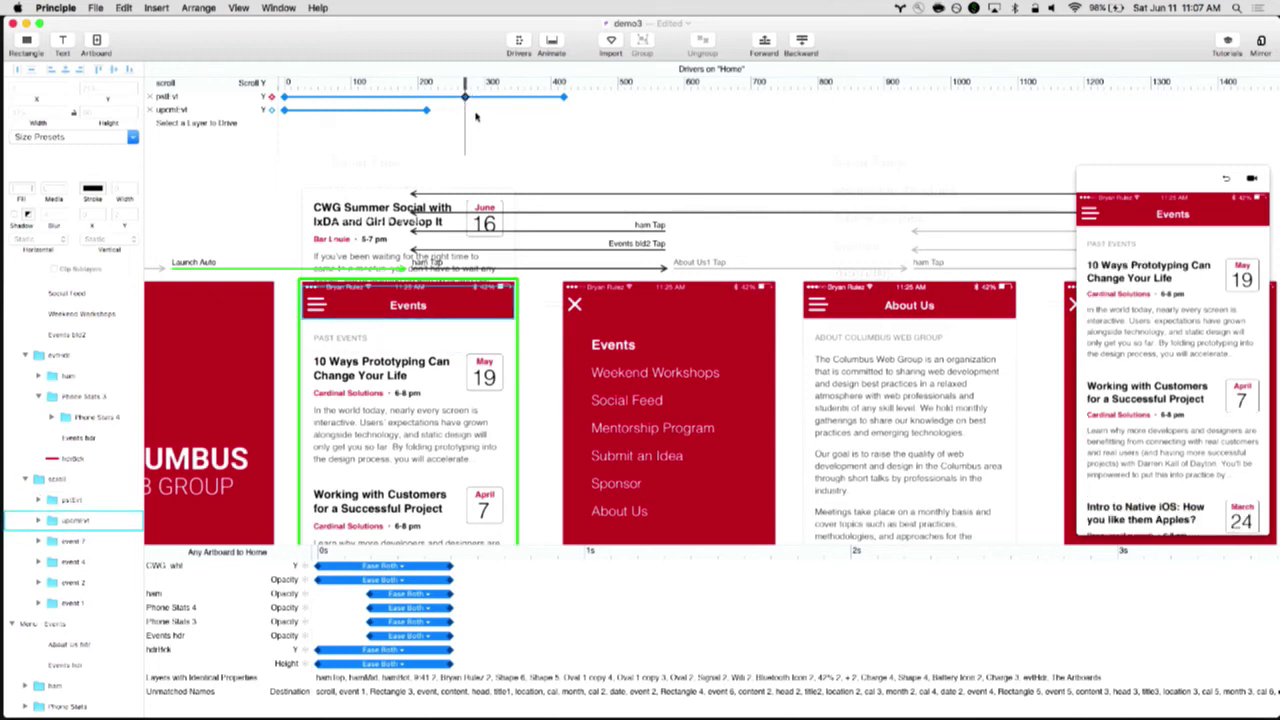
{"action": "left_click_drag", "start_coordinate": [466, 84], "coordinate": [563, 85]}
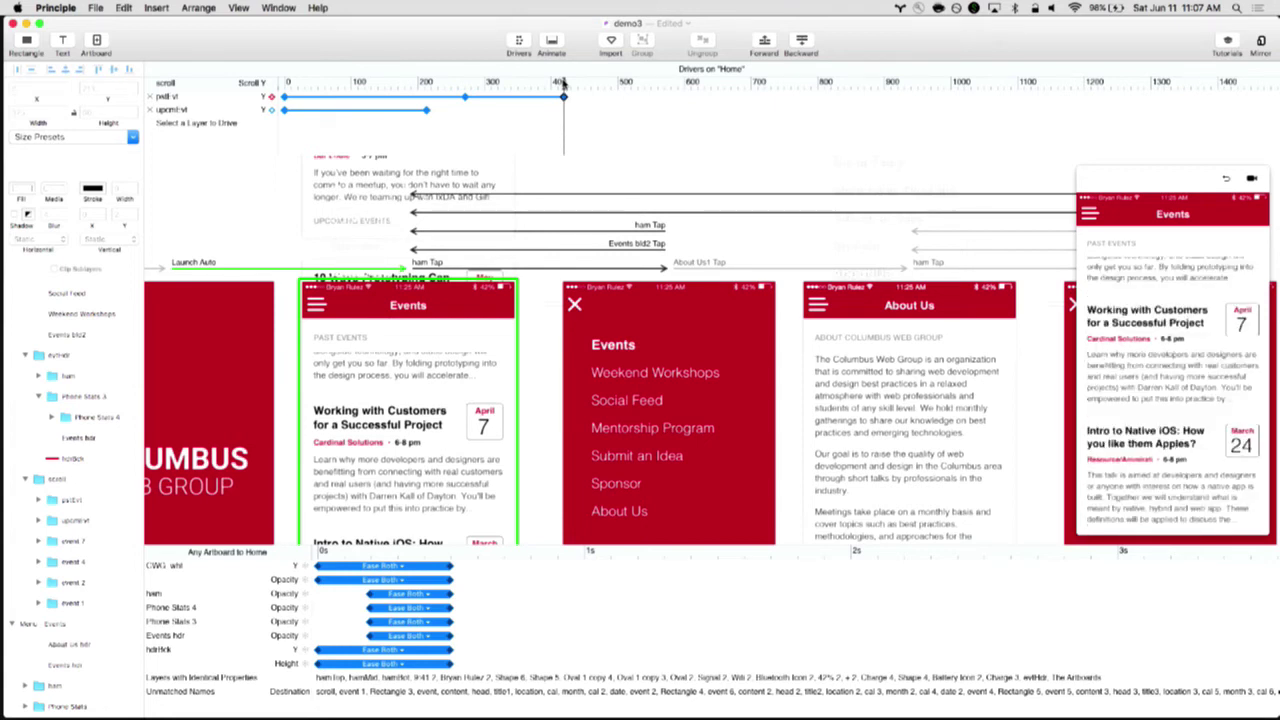
Try to delete the pstEvt driver keyframes, then undo the layer deletion
{"action": "left_click", "coordinate": [564, 97]}
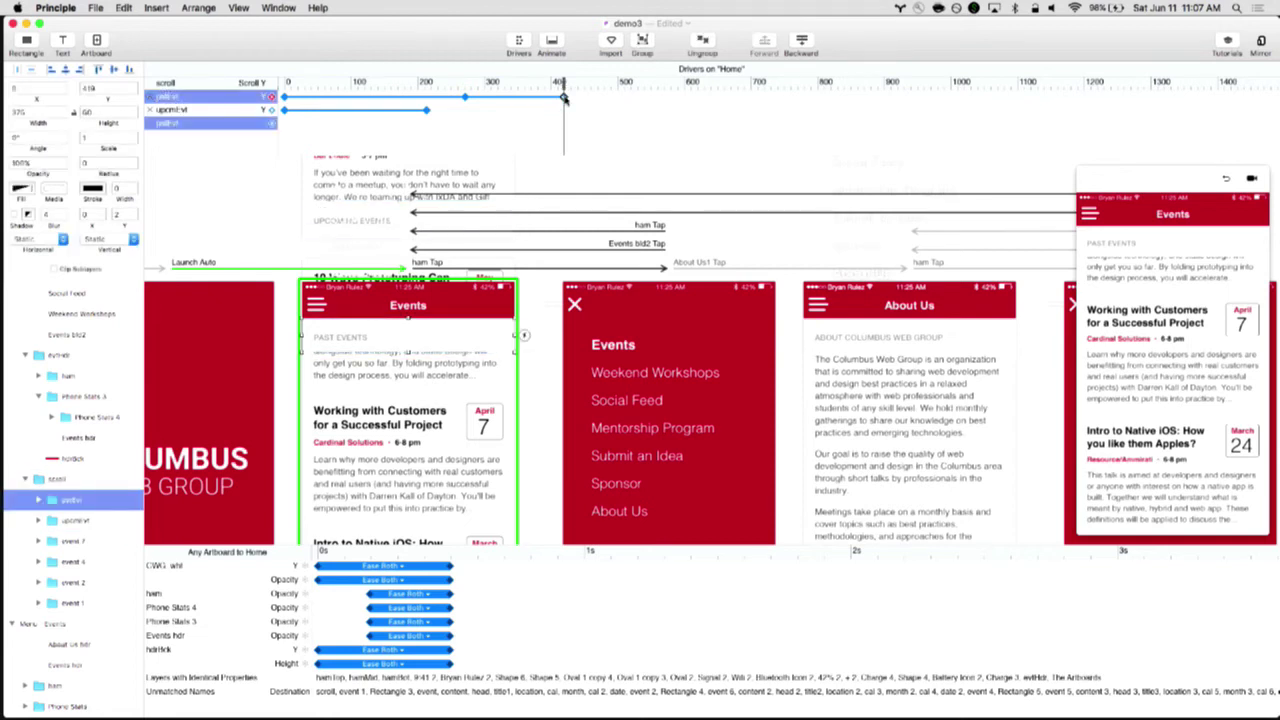
{"action": "key", "text": "Delete"}
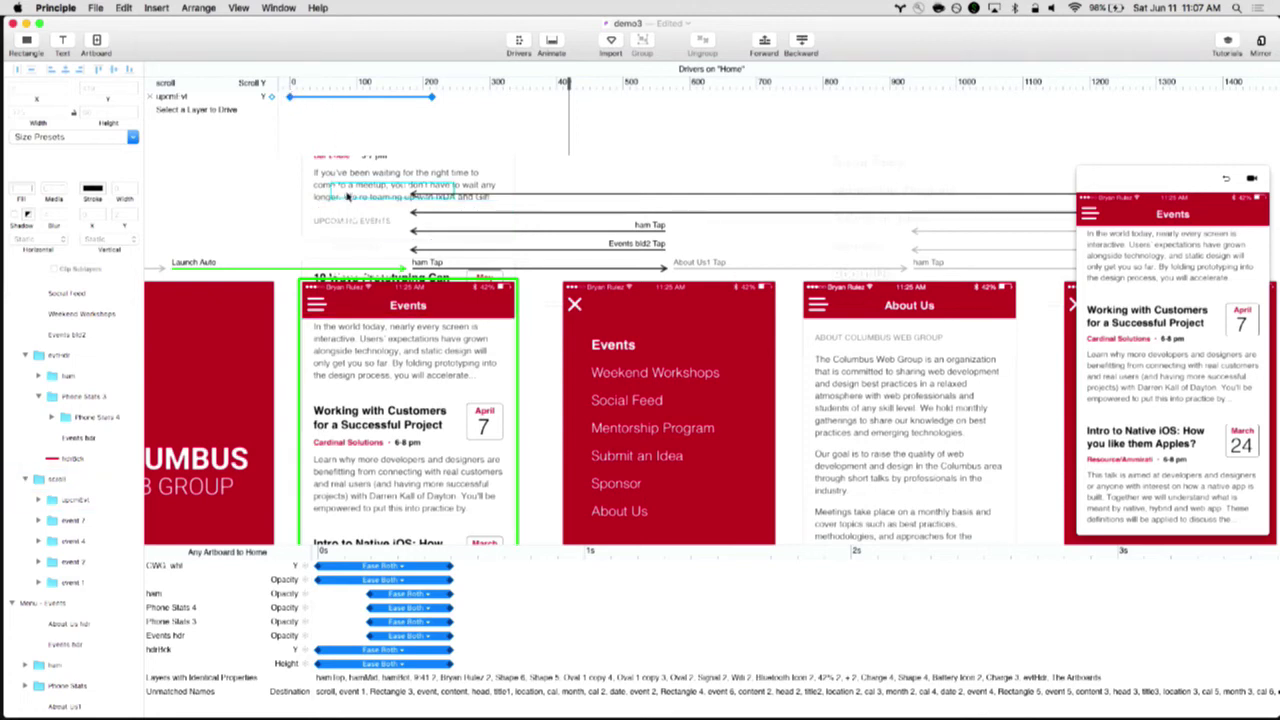
{"action": "left_click_drag", "start_coordinate": [323, 86], "coordinate": [290, 84]}
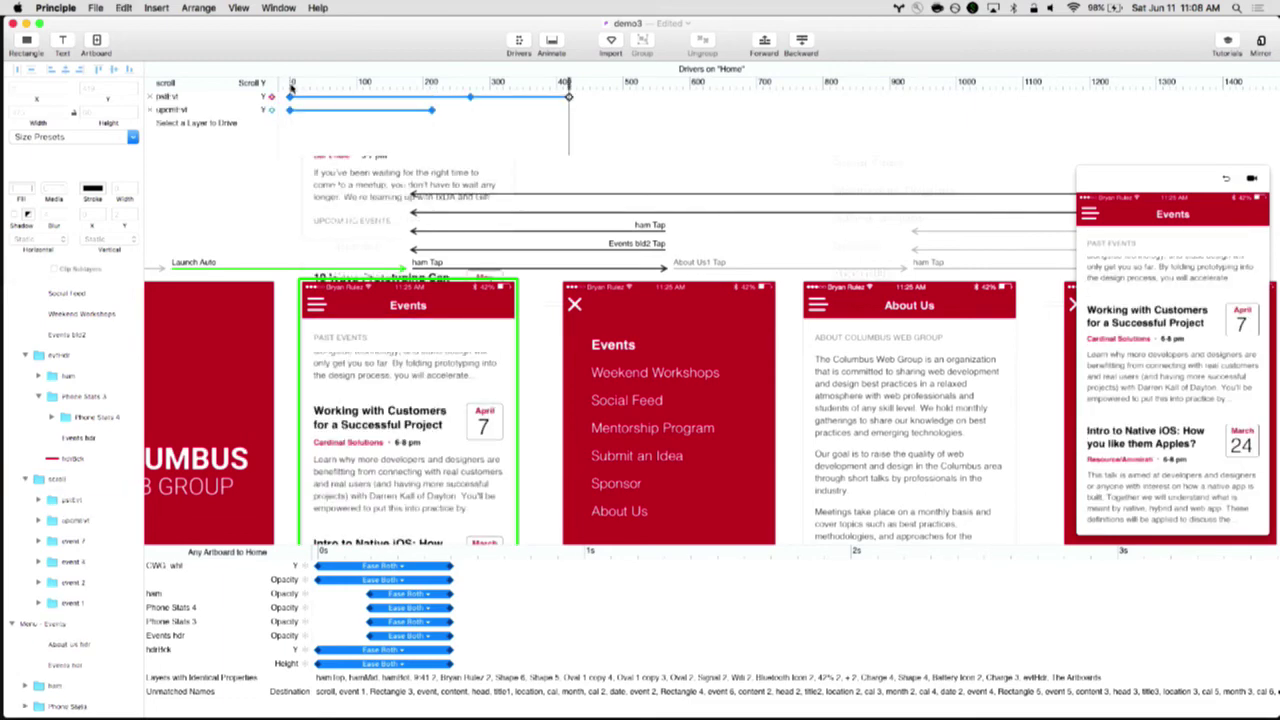
{"action": "left_click", "coordinate": [291, 87]}
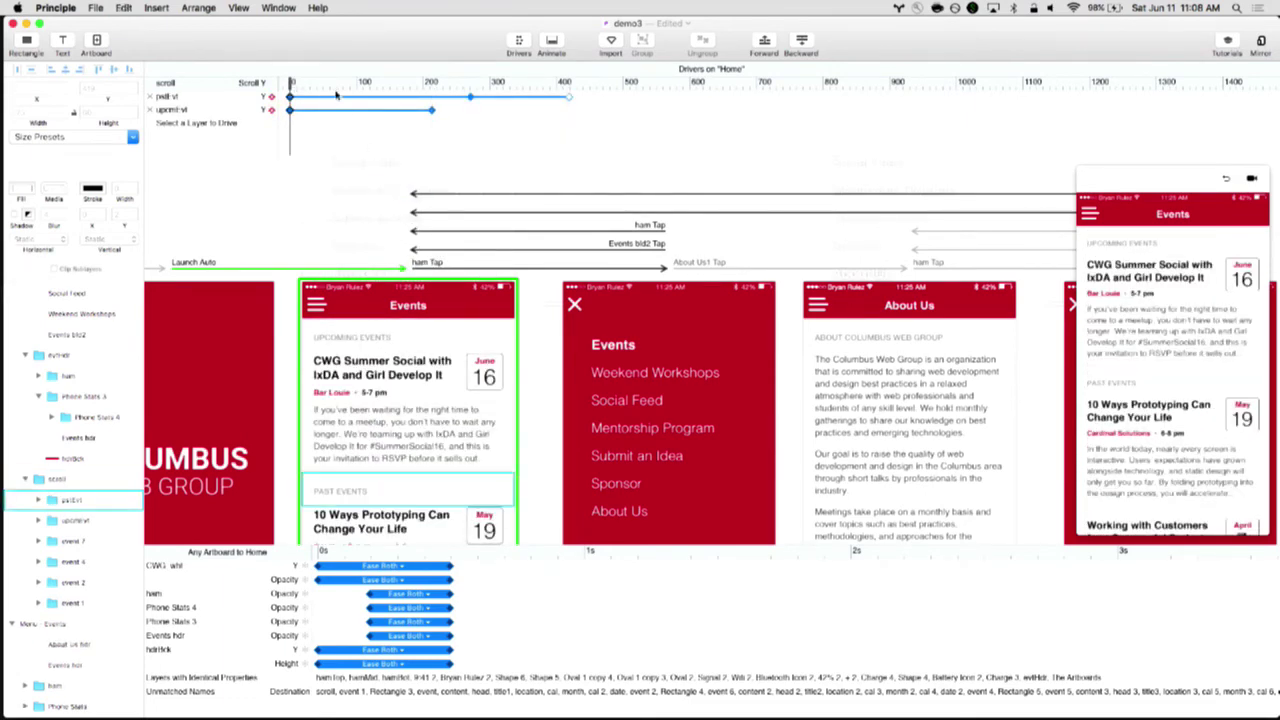
{"action": "left_click", "coordinate": [270, 97]}
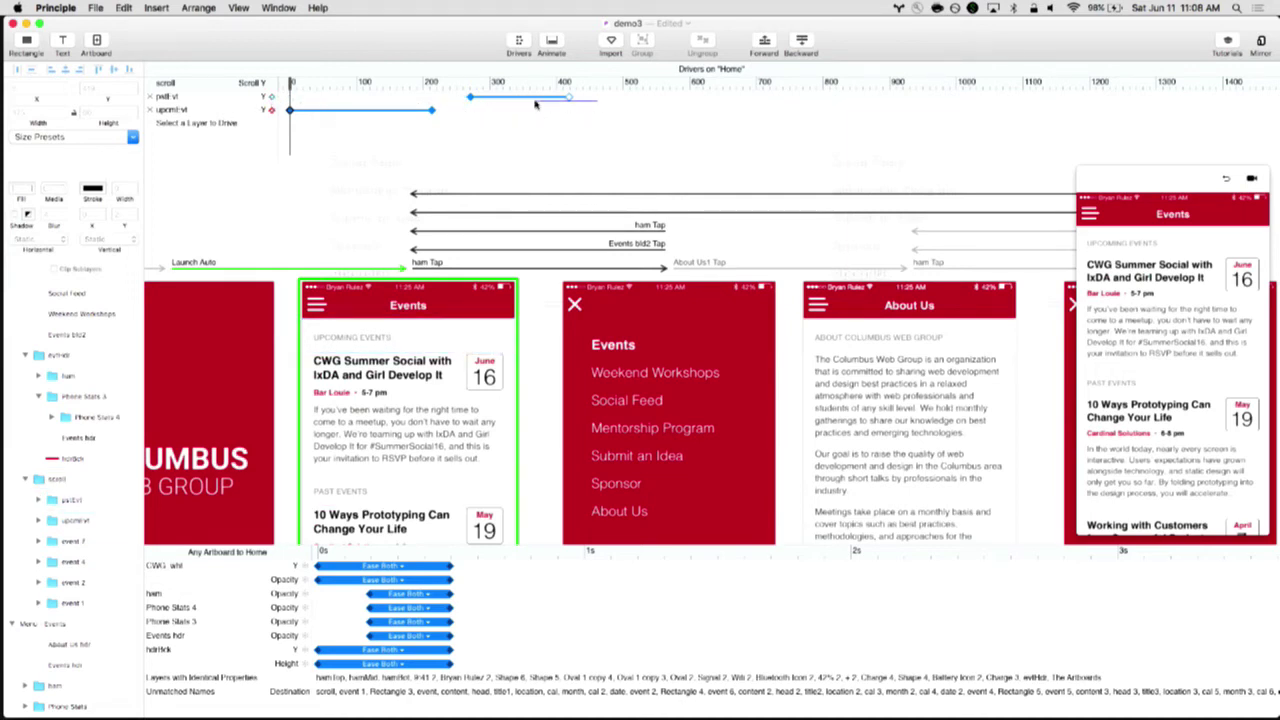
{"action": "left_click", "coordinate": [466, 97]}
{"action": "key", "text": "BackSpace"}
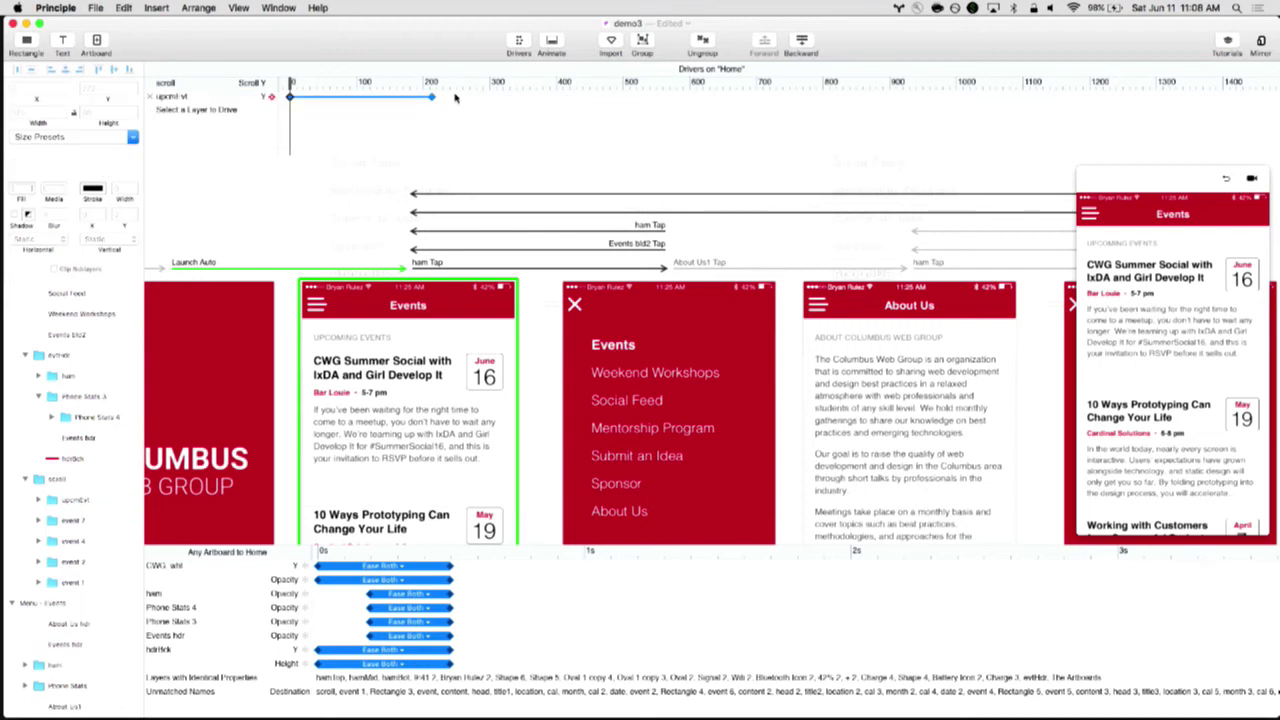
{"action": "key", "text": "super+z"}
Remove the pstEvt heading's Y keyframes at about 410 and 270, keeping only the one at scroll position 0
{"action": "left_click_drag", "start_coordinate": [450, 138], "coordinate": [569, 100]}
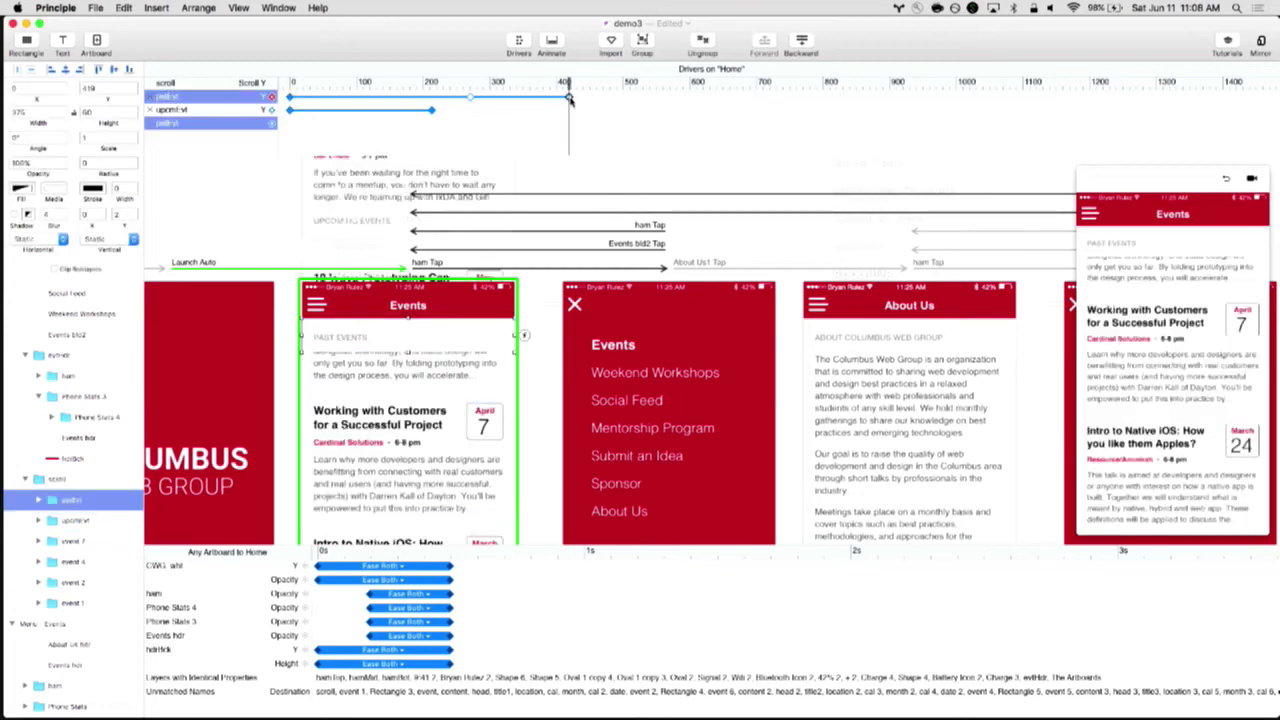
{"action": "left_click", "coordinate": [271, 99]}
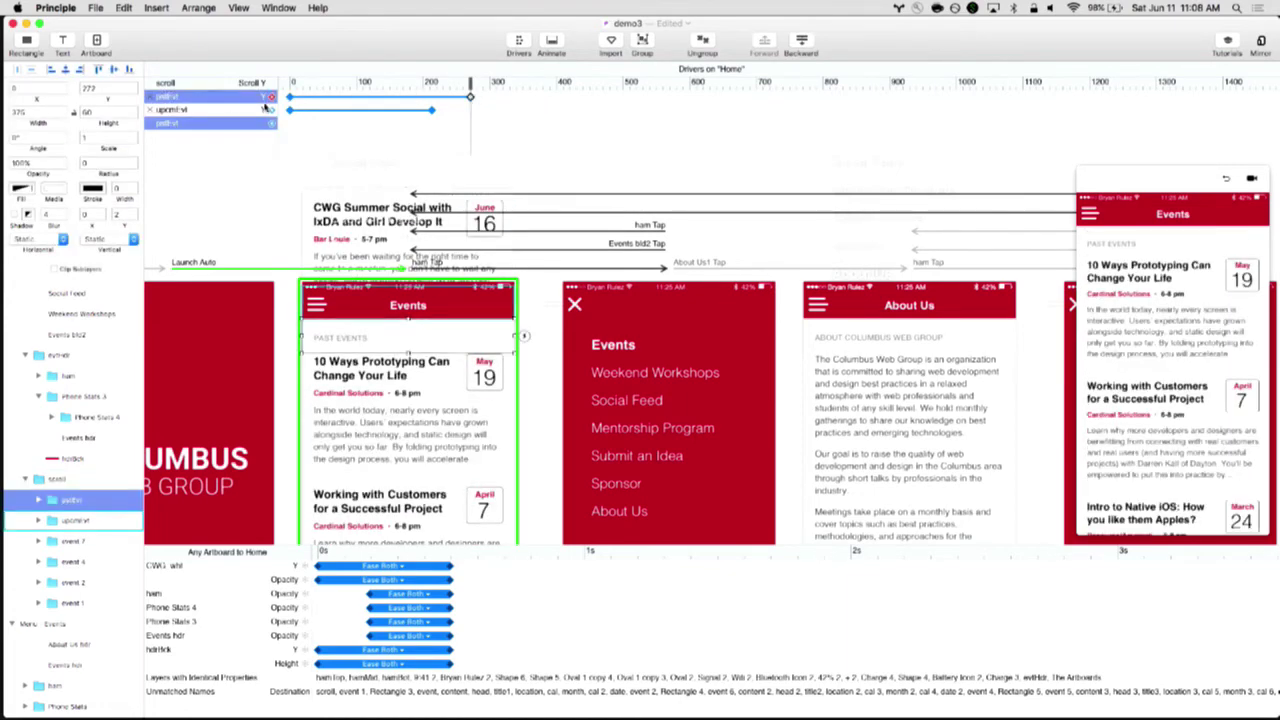
{"action": "left_click", "coordinate": [290, 84]}
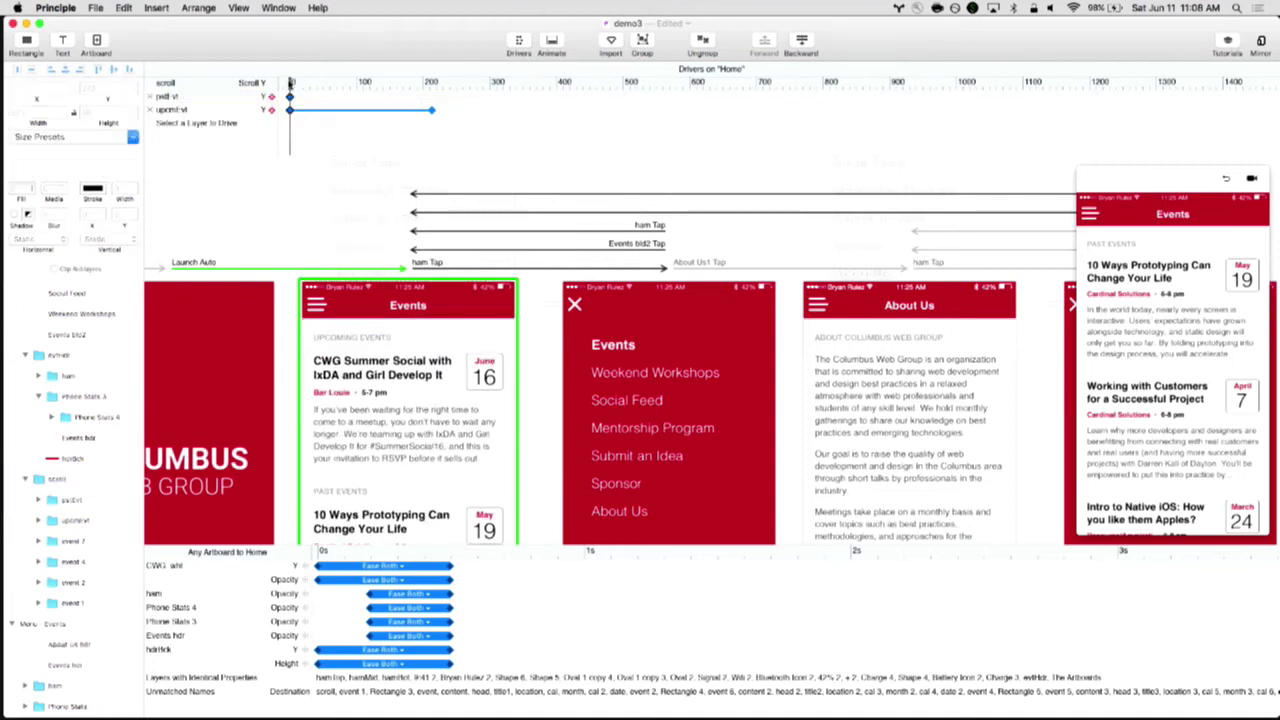
Add a Y keyframe of 277 for pstEvt at about scroll position 270, where its heading reaches the header bar
{"action": "left_click", "coordinate": [520, 489]}
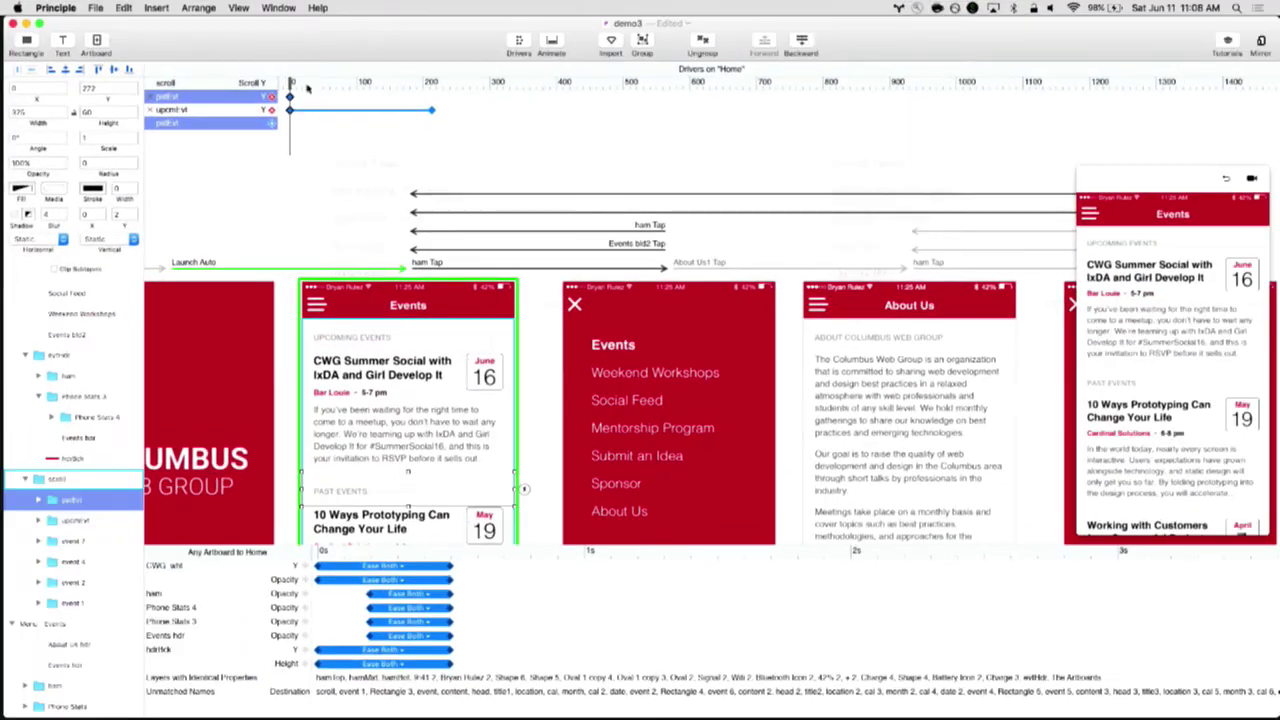
{"action": "left_click_drag", "start_coordinate": [399, 81], "coordinate": [401, 82]}
{"action": "left_click_drag", "start_coordinate": [297, 84], "coordinate": [431, 81]}
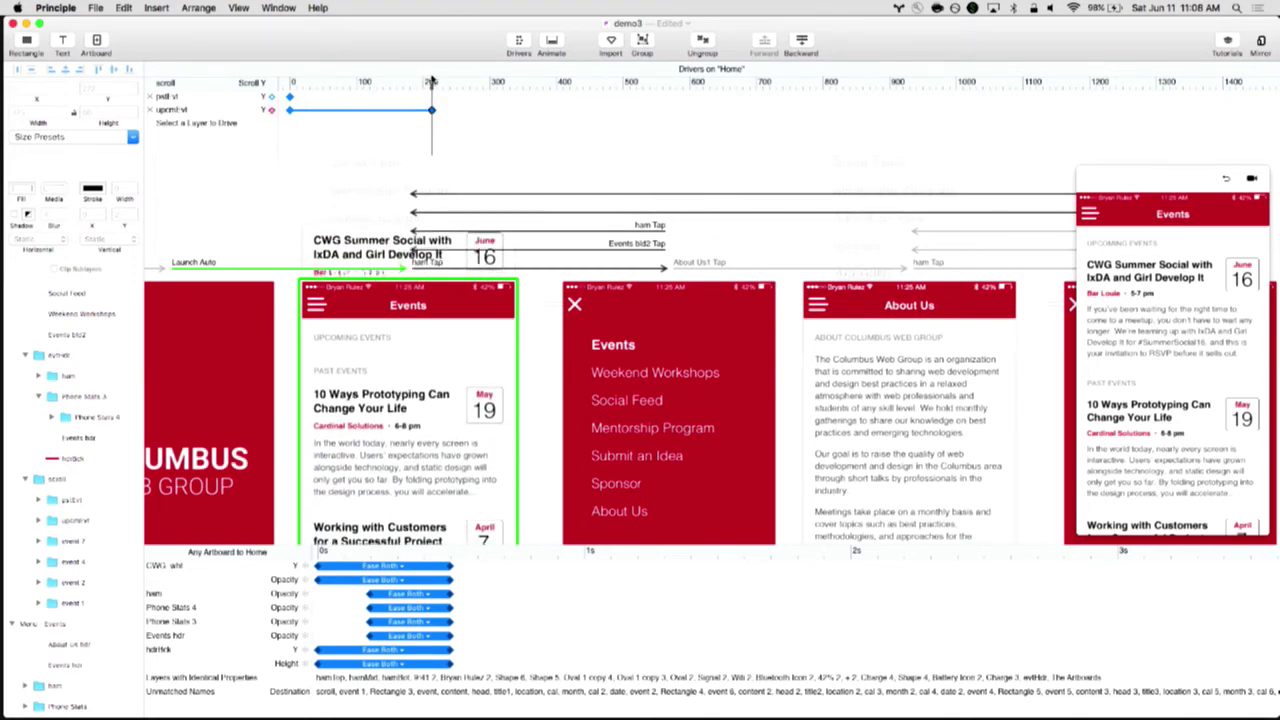
{"action": "left_click", "coordinate": [522, 368]}
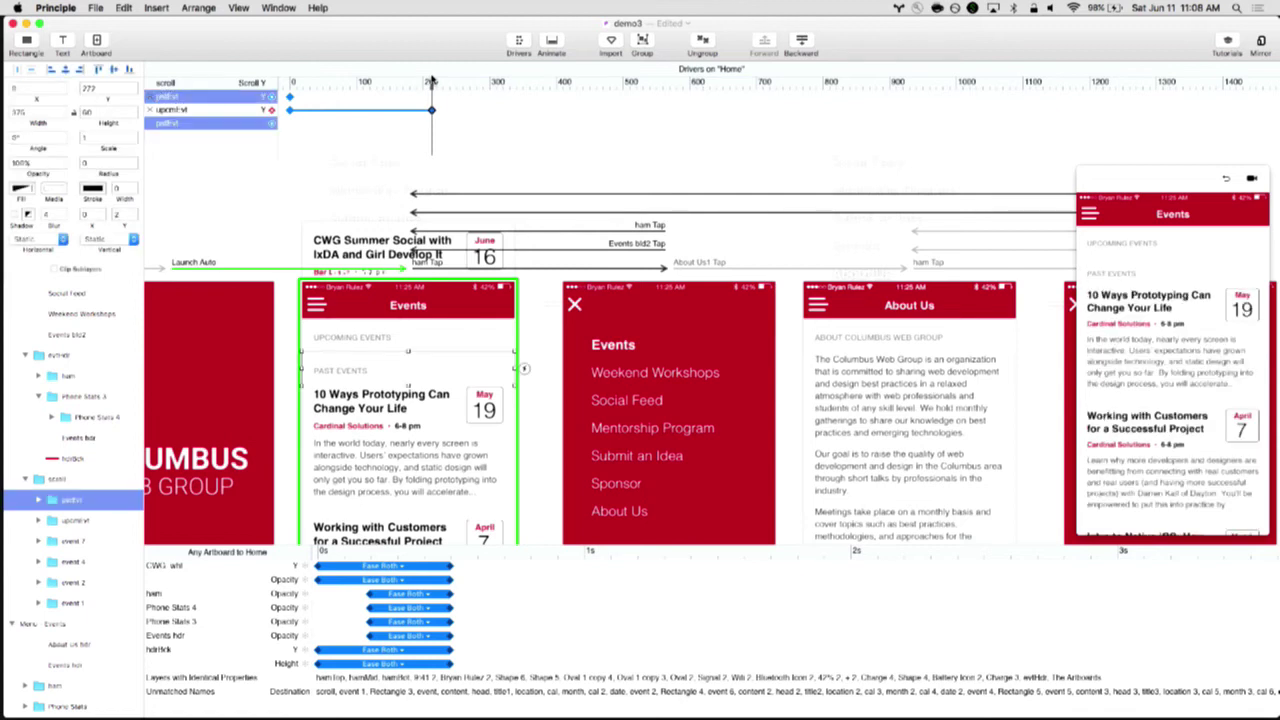
{"action": "key", "text": "Escape"}
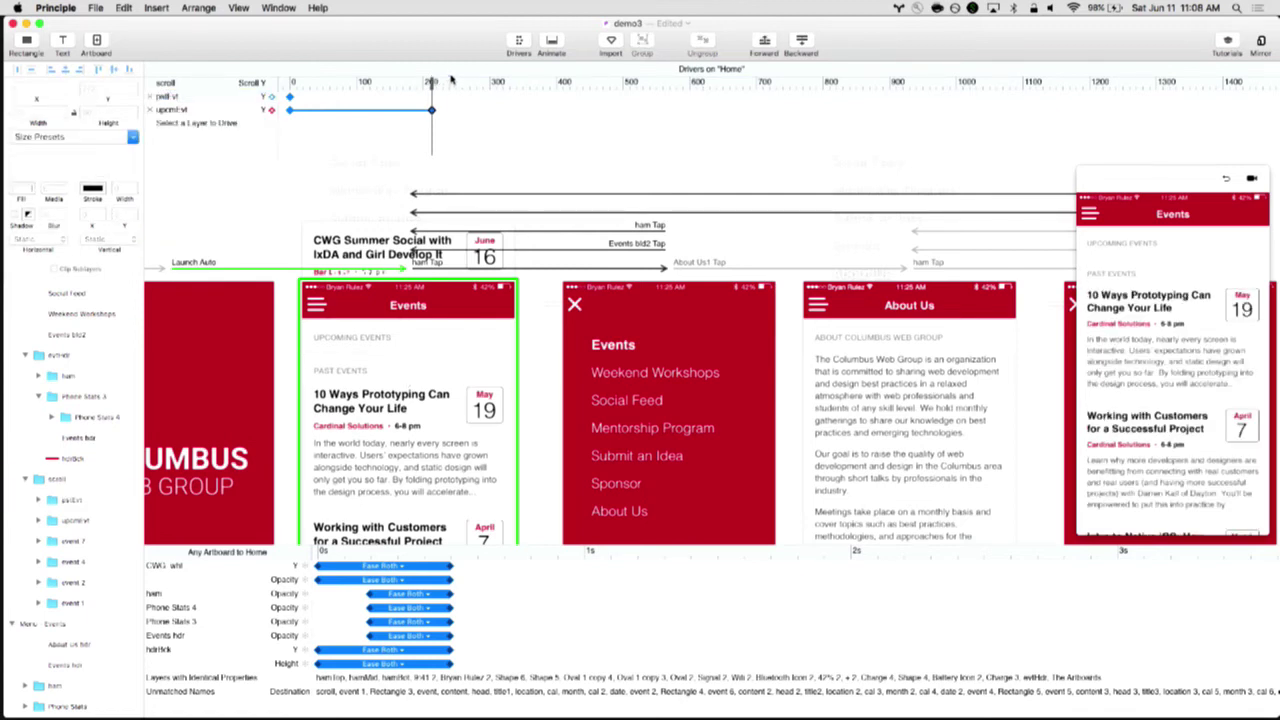
{"action": "left_click_drag", "start_coordinate": [432, 88], "coordinate": [468, 86]}
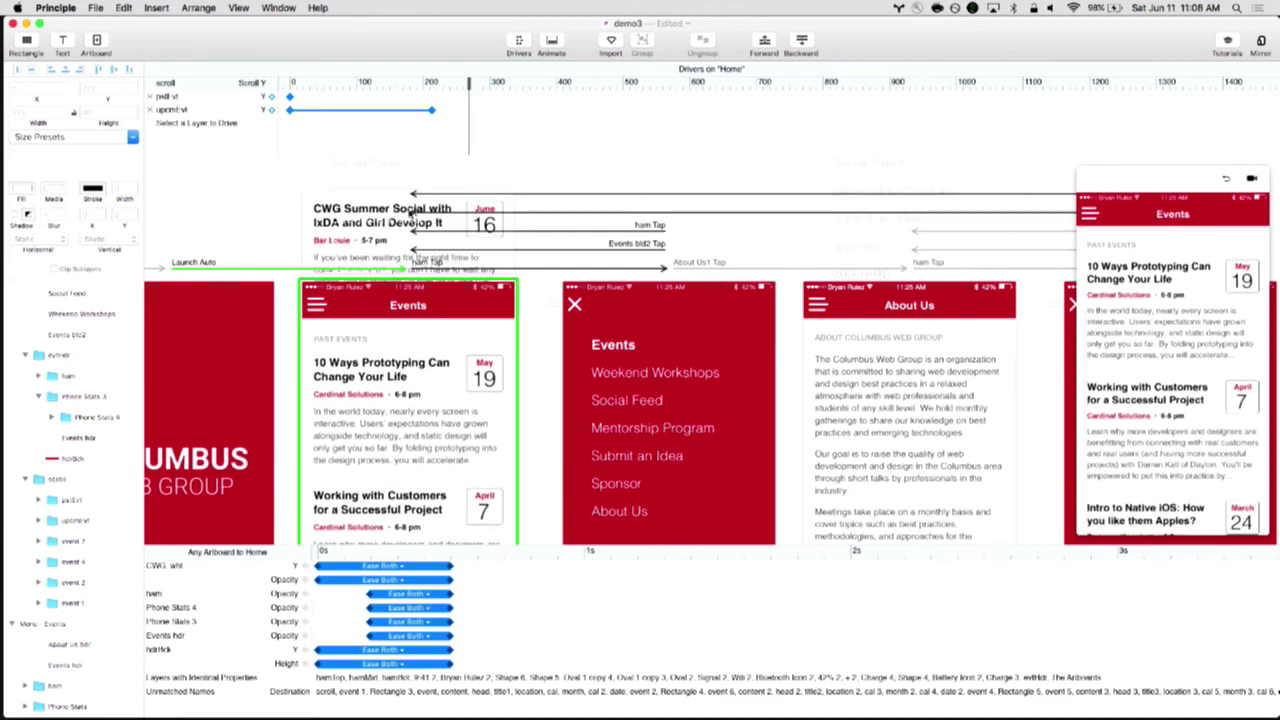
{"action": "left_click", "coordinate": [226, 100]}
{"action": "left_click_drag", "start_coordinate": [466, 86], "coordinate": [472, 86]}
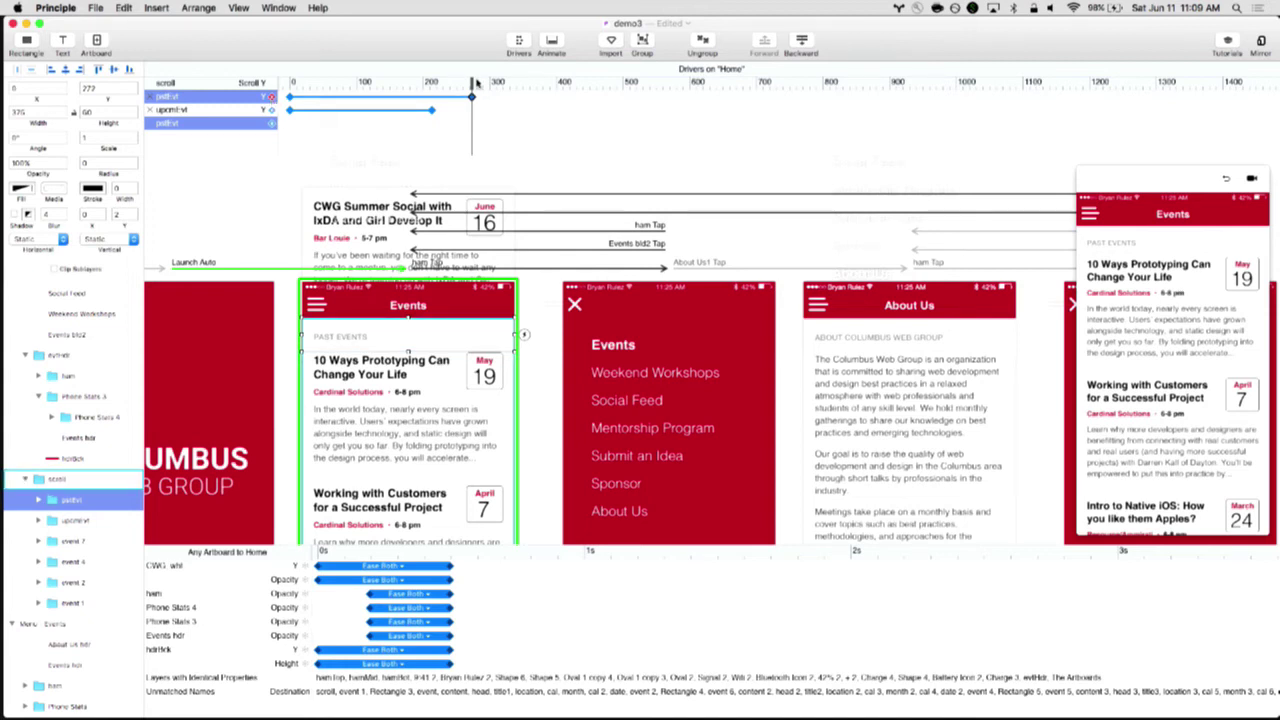
{"action": "left_click_drag", "start_coordinate": [472, 86], "coordinate": [472, 84]}
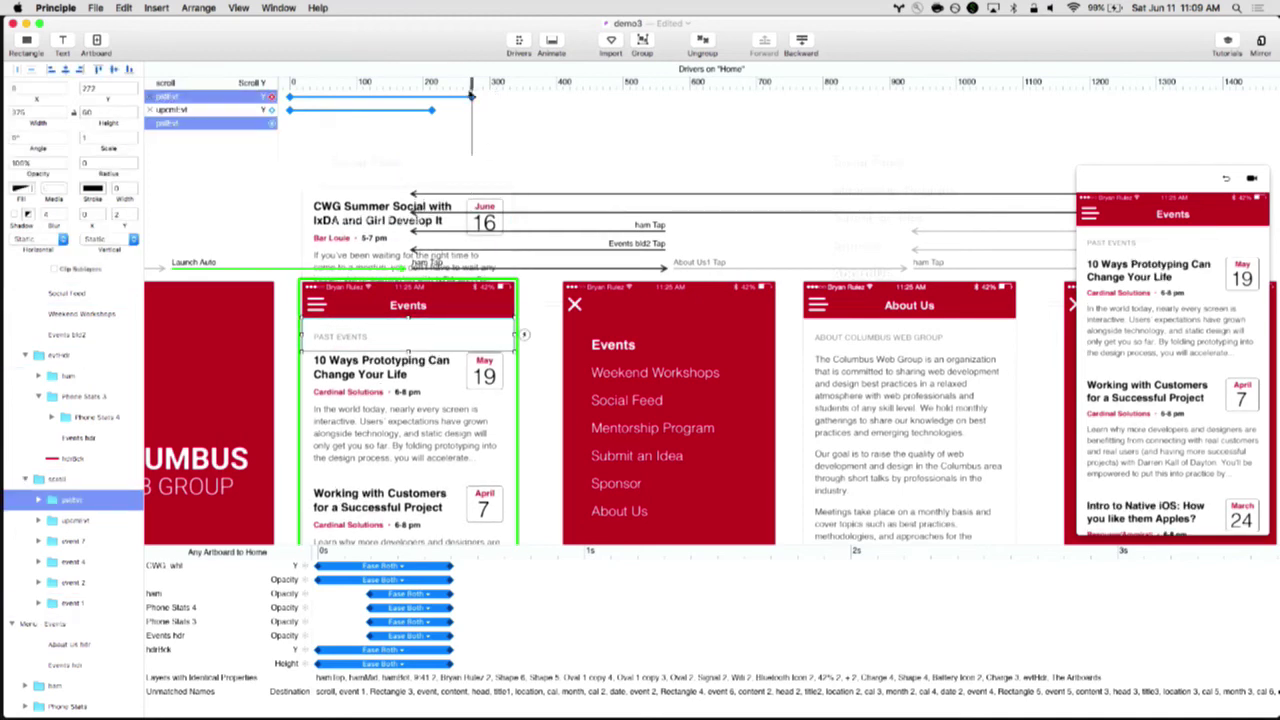
Add a pstEvt keyframe at about scroll position 410 with Y 417, keeping the Past Events heading pinned under the header
{"action": "left_click_drag", "start_coordinate": [472, 86], "coordinate": [547, 85]}
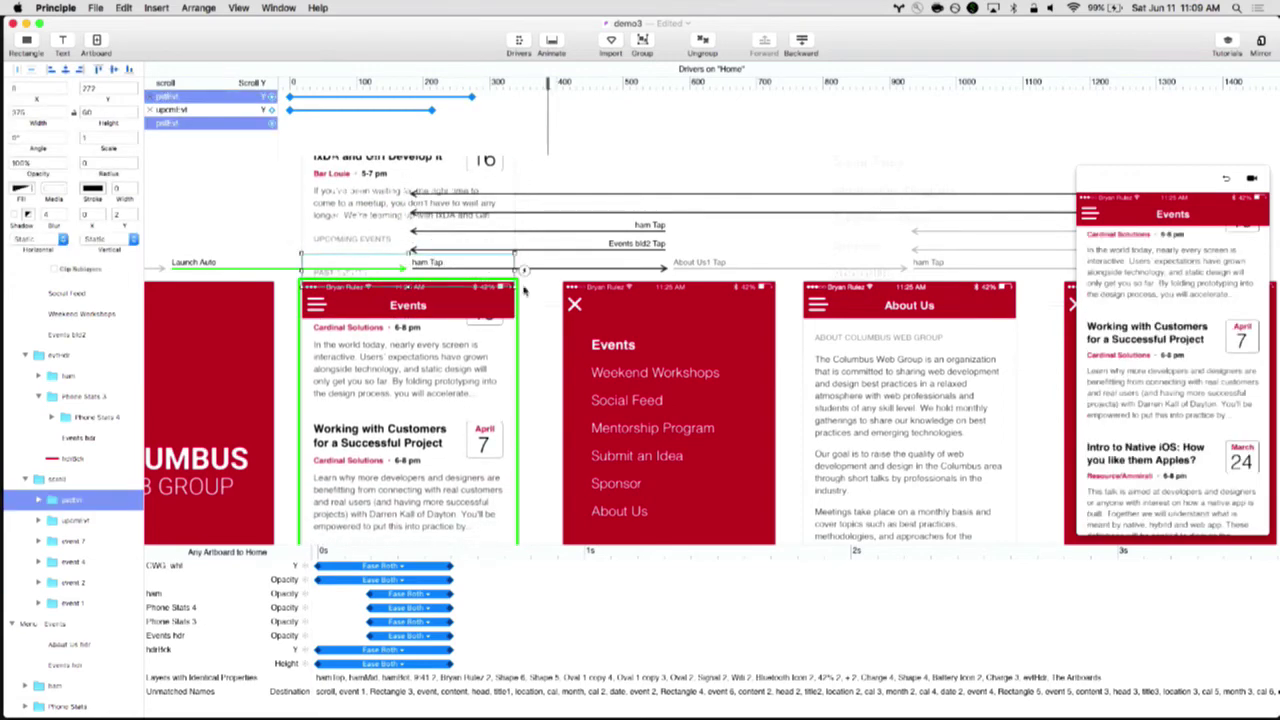
{"action": "key", "text": "super+minus"}
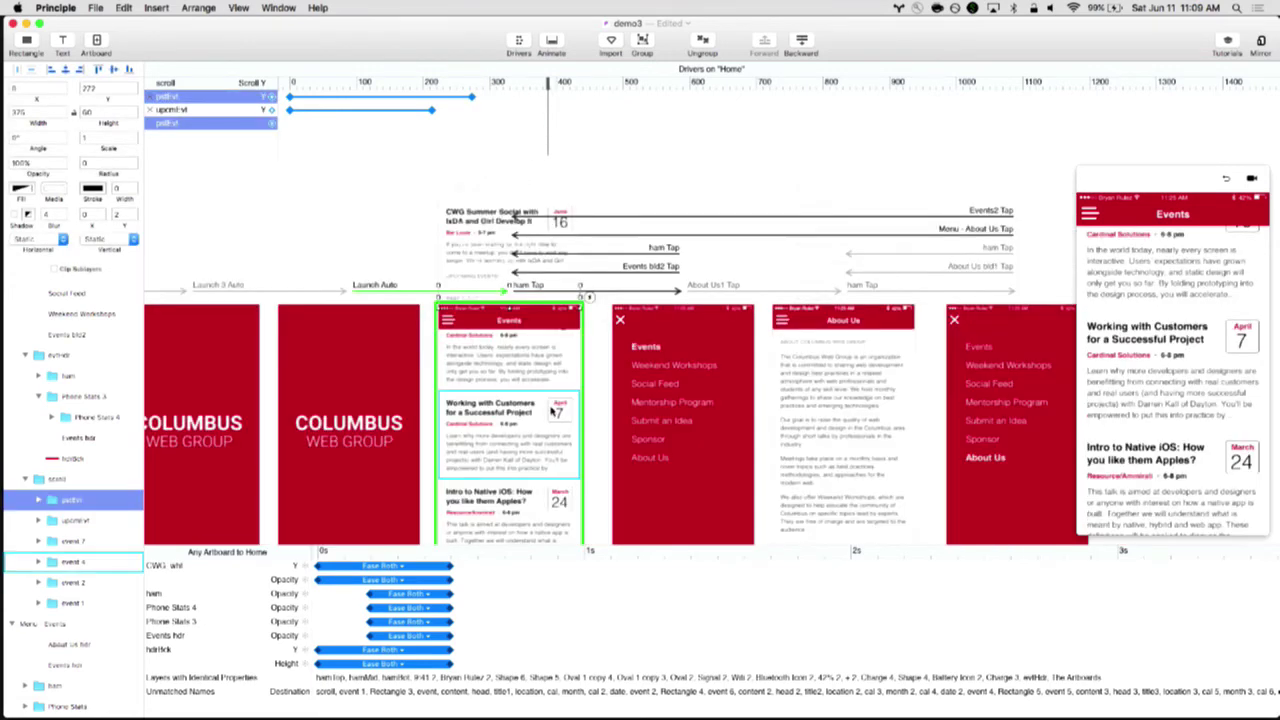
{"action": "scroll", "coordinate": [603, 467], "scroll_direction": "down", "scroll_amount": 5}
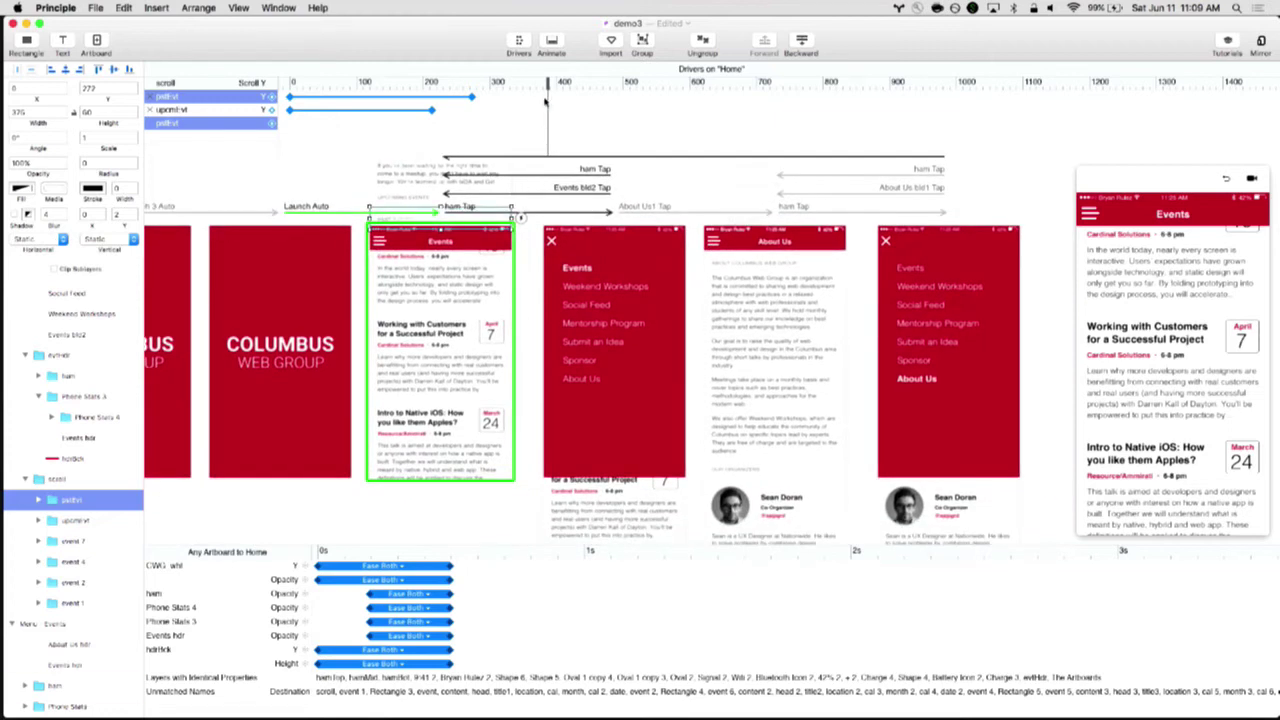
{"action": "left_click", "coordinate": [546, 100]}
{"action": "left_click_drag", "start_coordinate": [547, 85], "coordinate": [566, 88]}
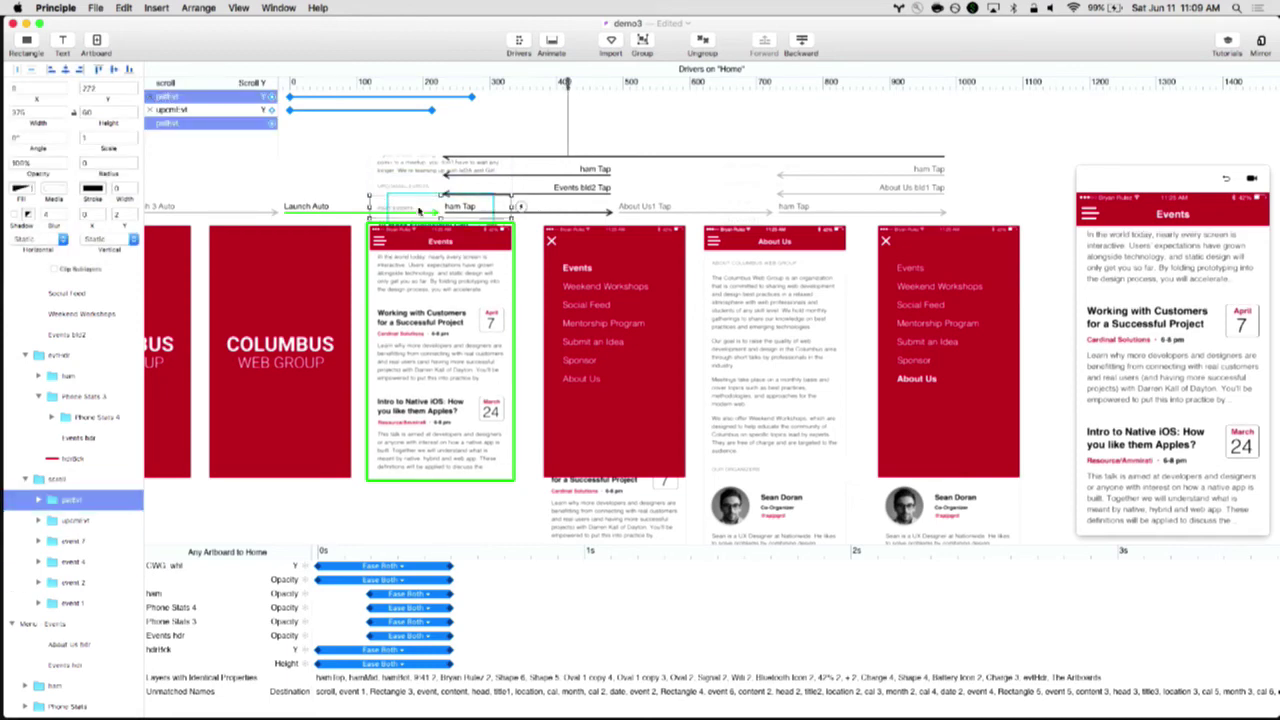
{"action": "scroll", "coordinate": [414, 213], "scroll_direction": "up", "scroll_amount": 5}
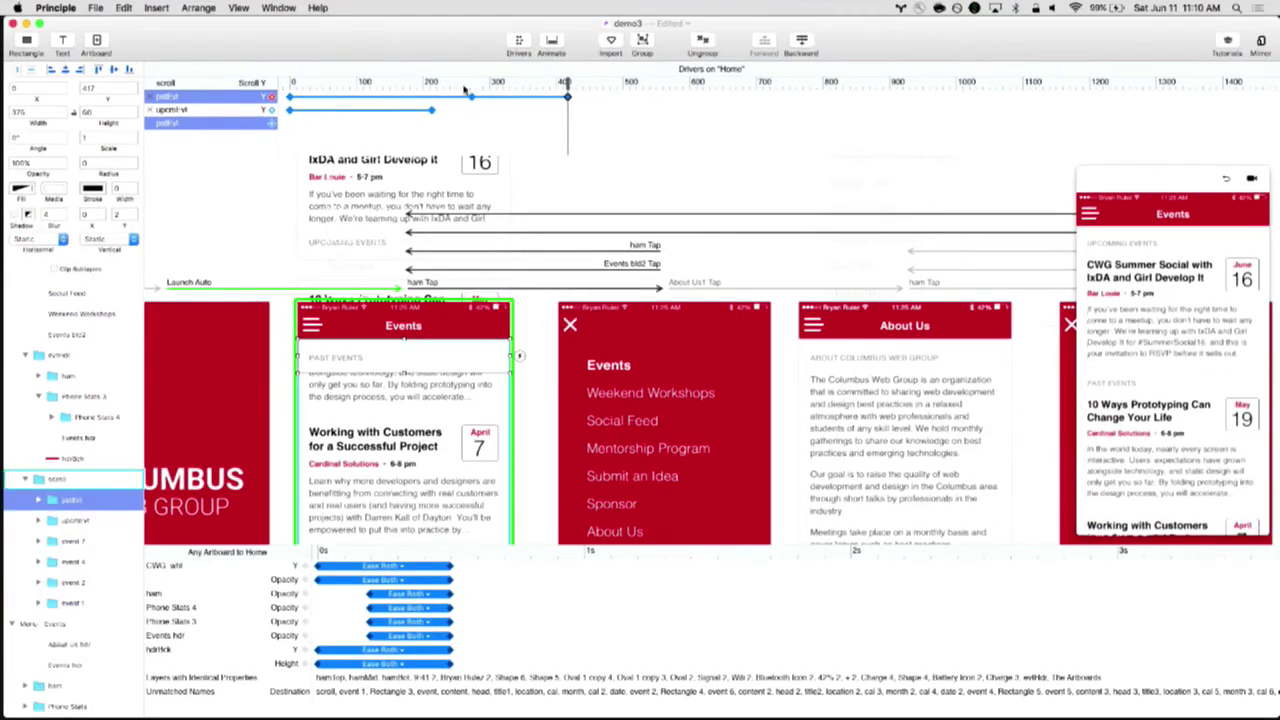
Scrub the driver timeline between the pstEvt keyframes at about 270 and 410 to check the pinned Past Events heading
{"action": "left_click", "coordinate": [567, 78]}
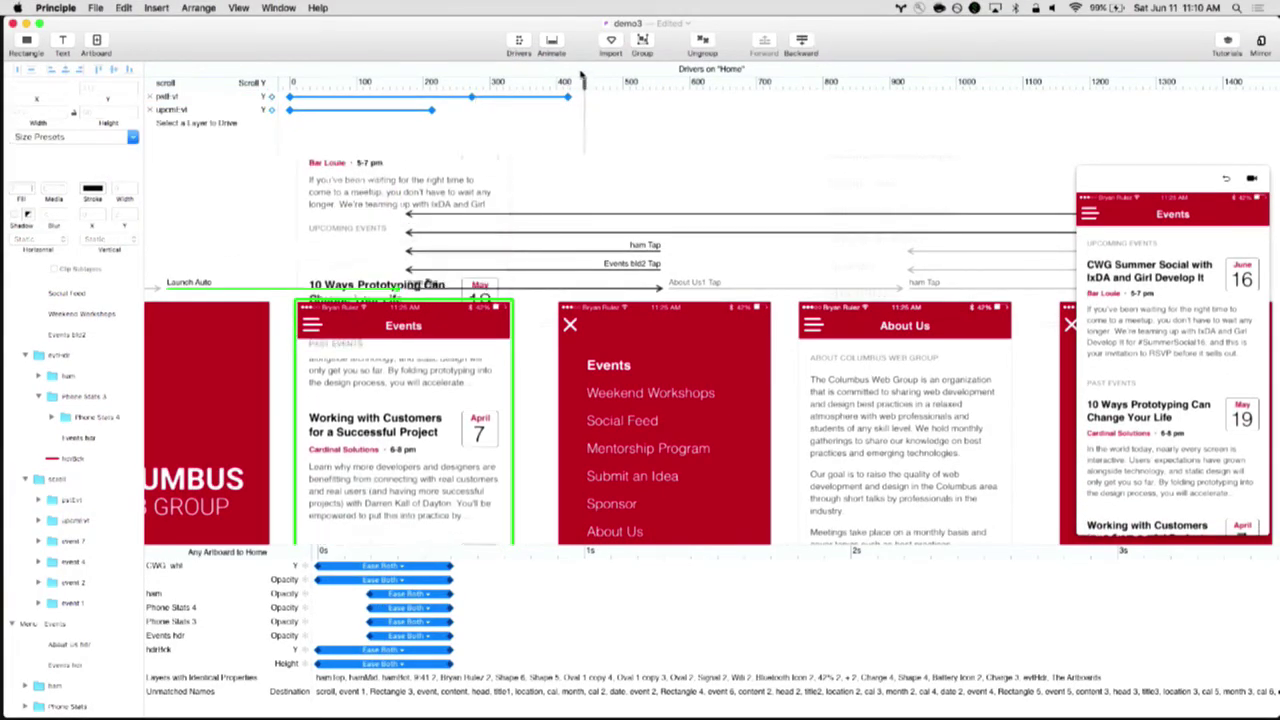
{"action": "left_click_drag", "start_coordinate": [567, 78], "coordinate": [474, 80]}
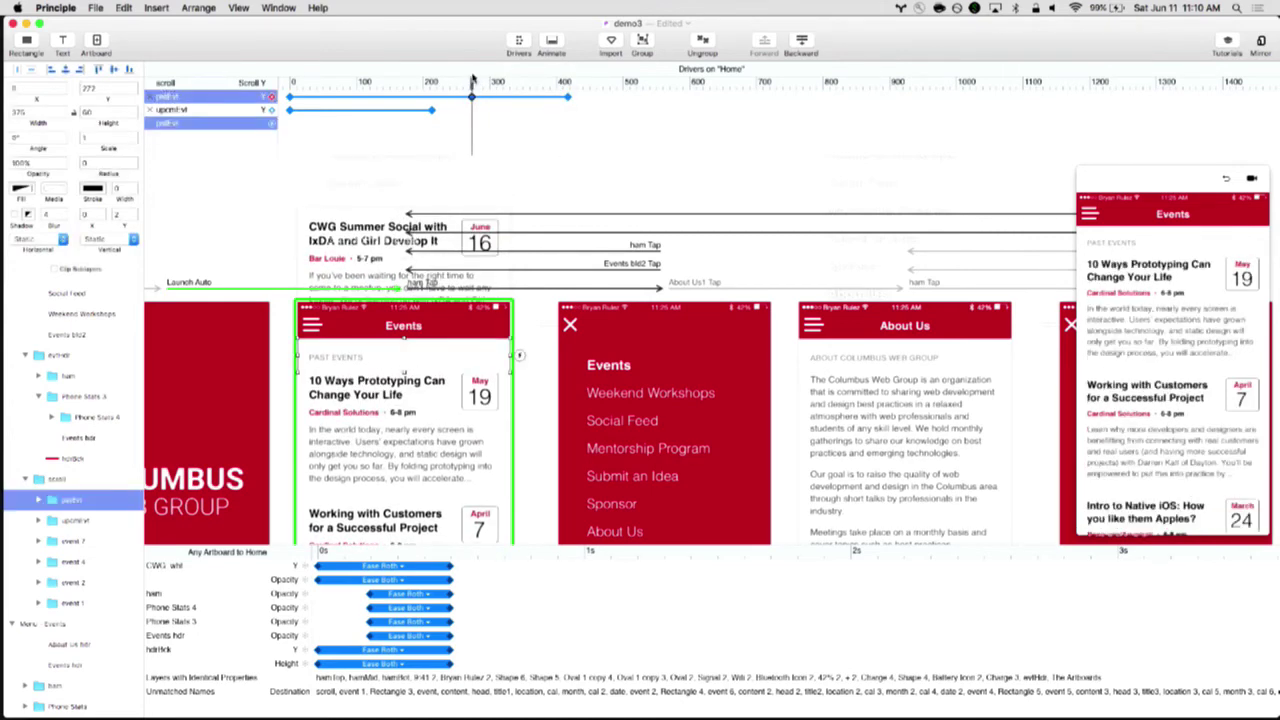
{"action": "left_click", "coordinate": [565, 80]}
{"action": "left_click_drag", "start_coordinate": [468, 83], "coordinate": [567, 87]}
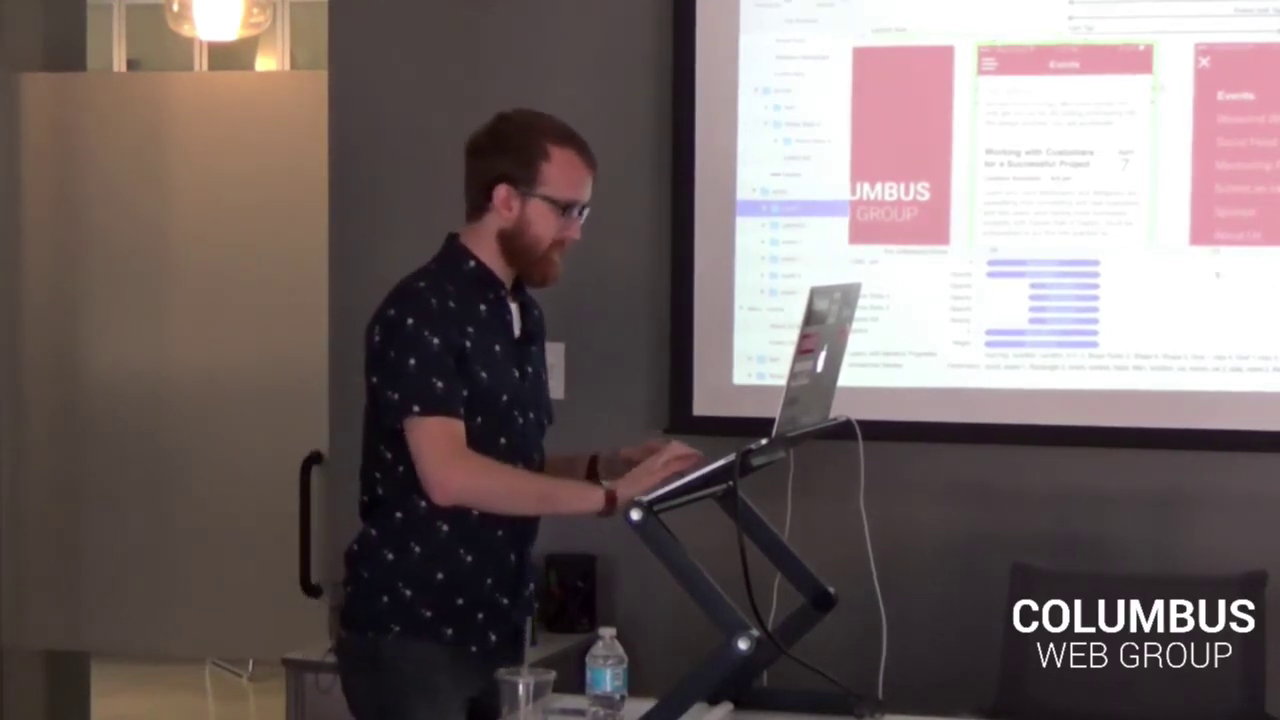
{"action": "scroll", "coordinate": [797, 322], "scroll_direction": "up", "scroll_amount": 3}
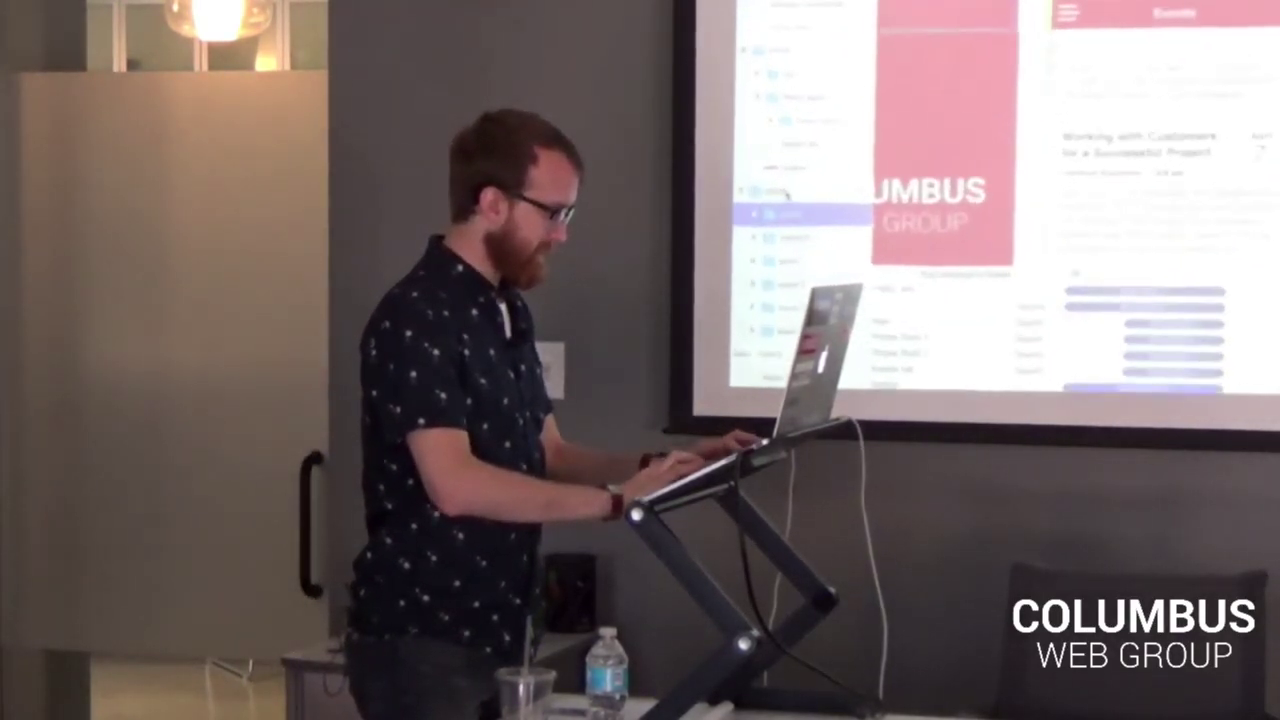
{"action": "scroll", "coordinate": [740, 217], "scroll_direction": "up", "scroll_amount": 5}
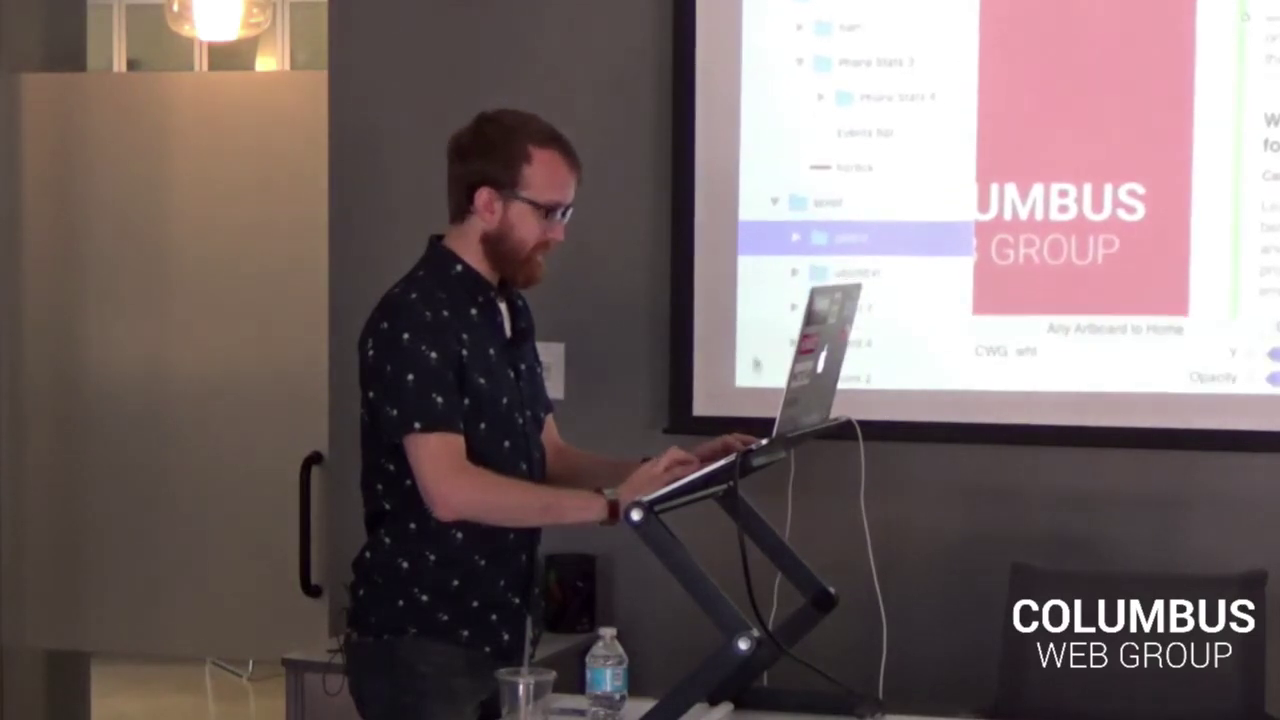